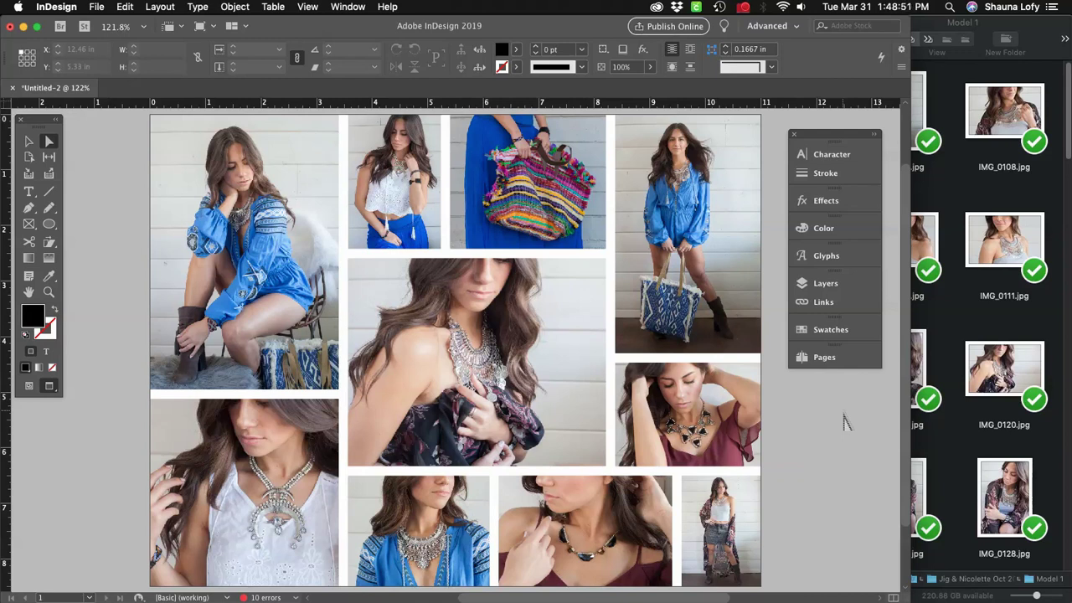
left_click(28, 224)
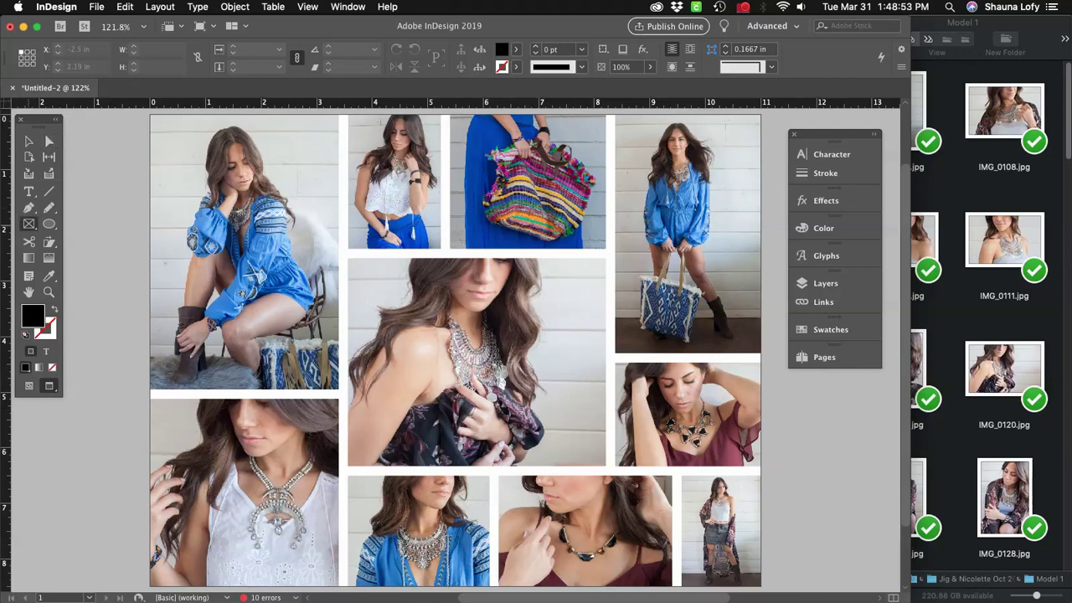
left_click(48, 157)
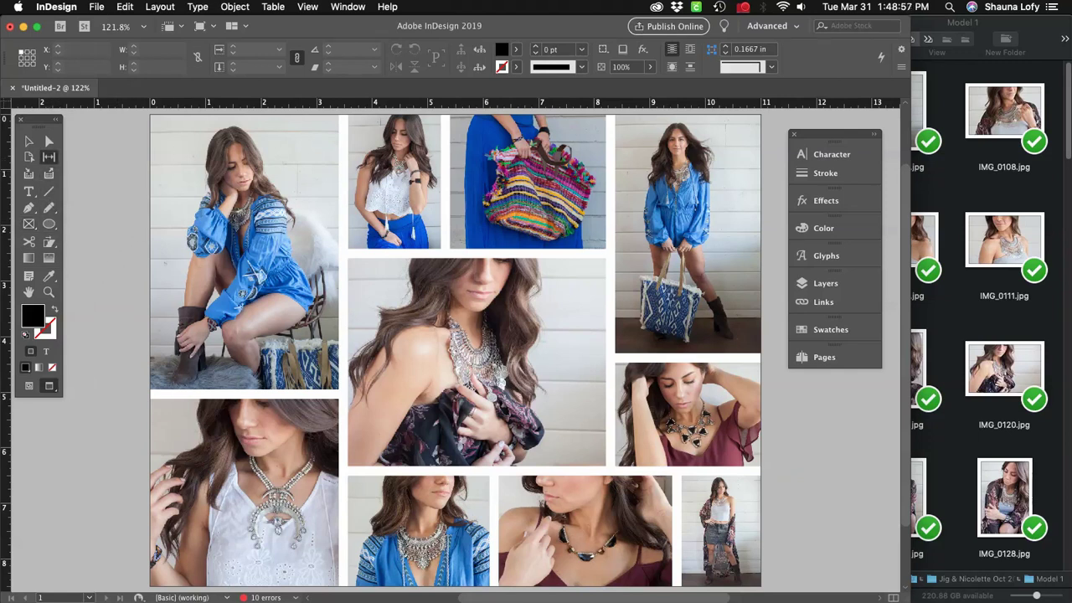
Start a new document and set its page size to 11 in wide by 8.5 in high.
left_click(96, 7)
mouse_move(126, 23)
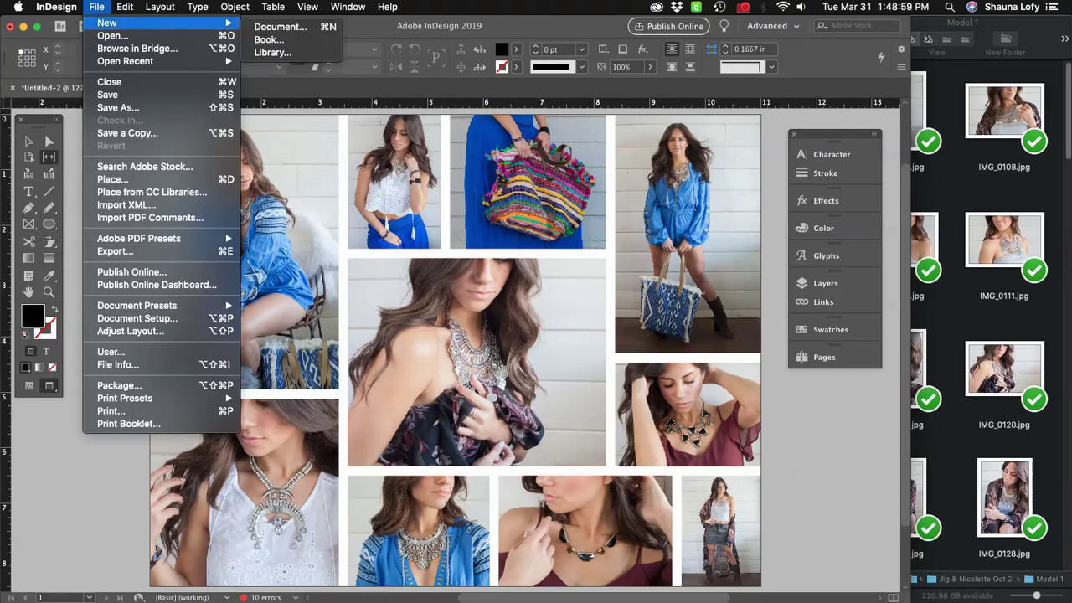
left_click(280, 27)
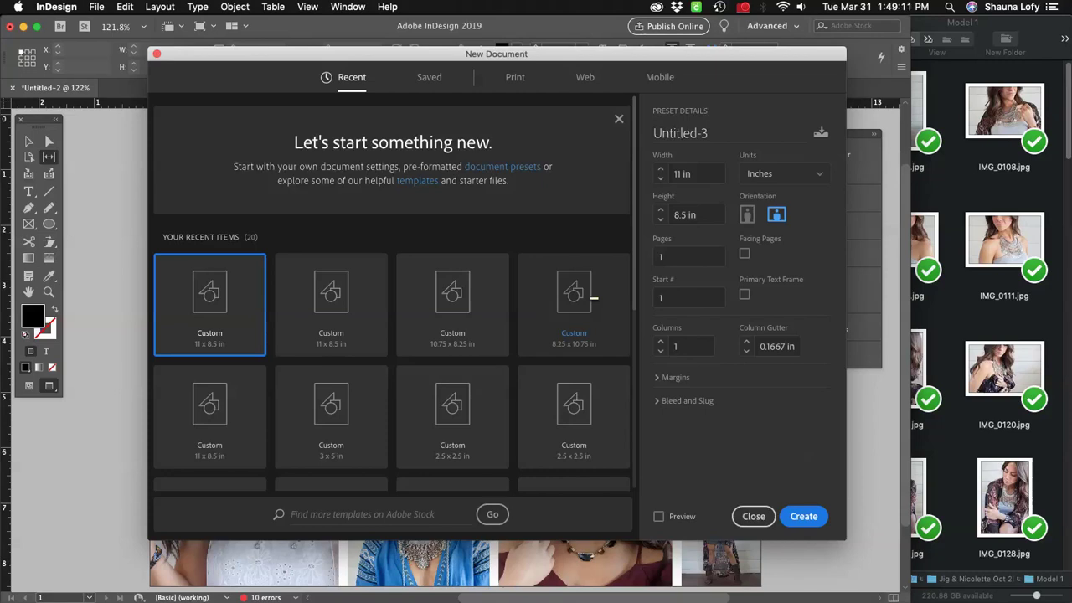
left_click(715, 174)
type("11")
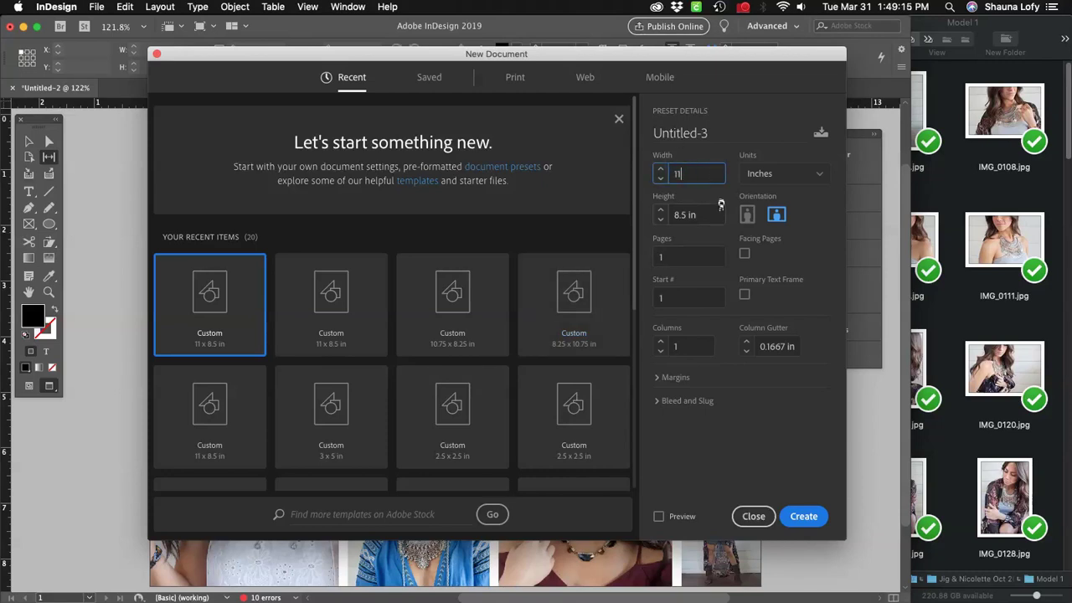
left_click(680, 214)
type("8")
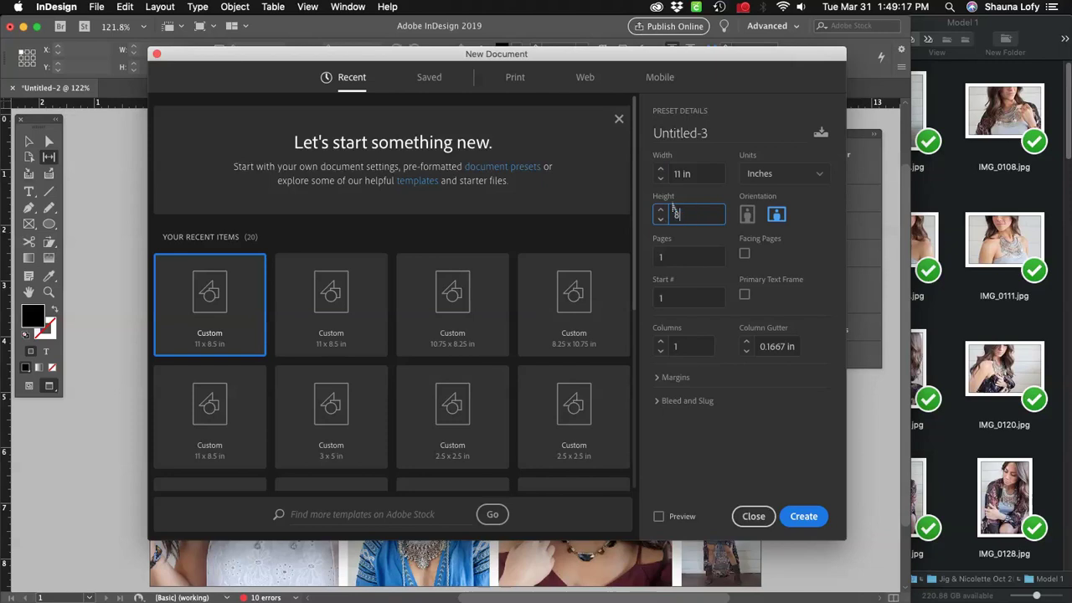
type(".5")
left_click(799, 230)
Check the margin, bleed and slug settings of the new document and create it.
left_click(675, 378)
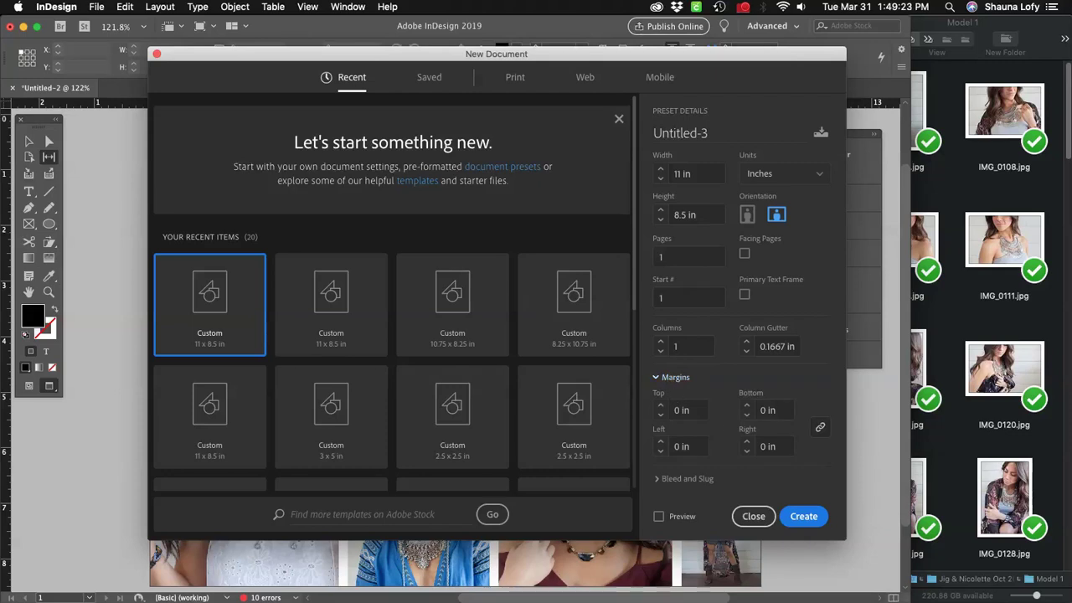
left_click(670, 378)
left_click(670, 378)
left_click(670, 377)
left_click(664, 395)
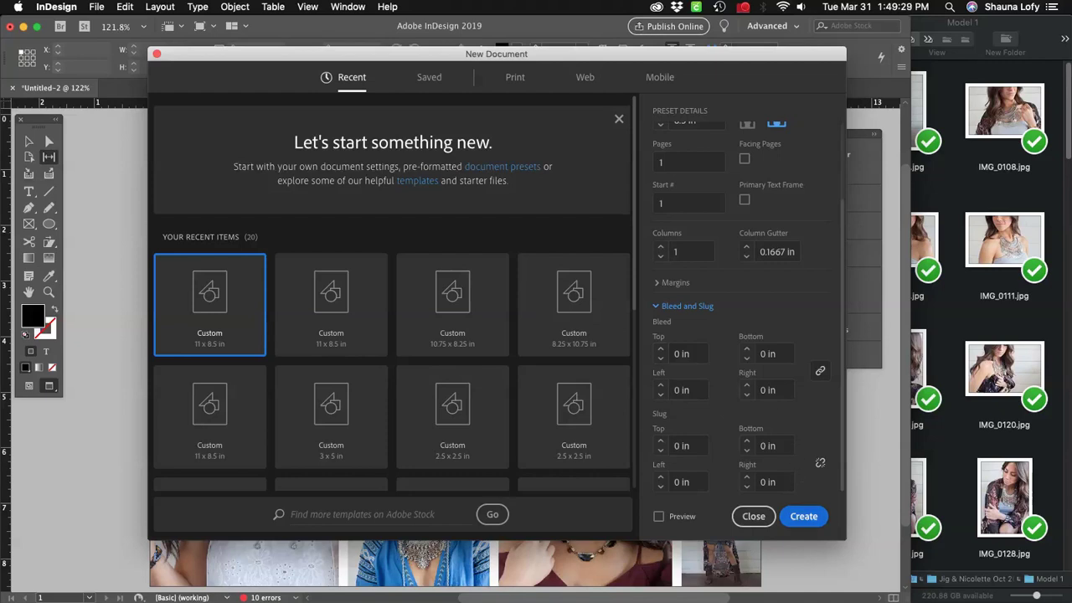
left_click(753, 517)
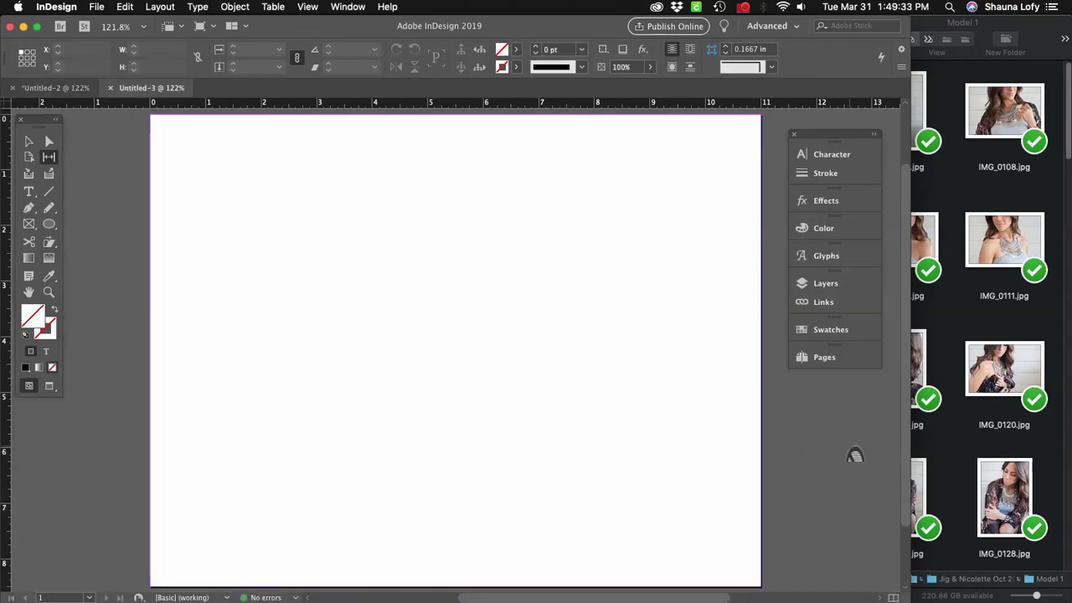
Draw a full-page 11 x 8.5 in grid of rectangle frames with four columns and three rows.
key("super+1")
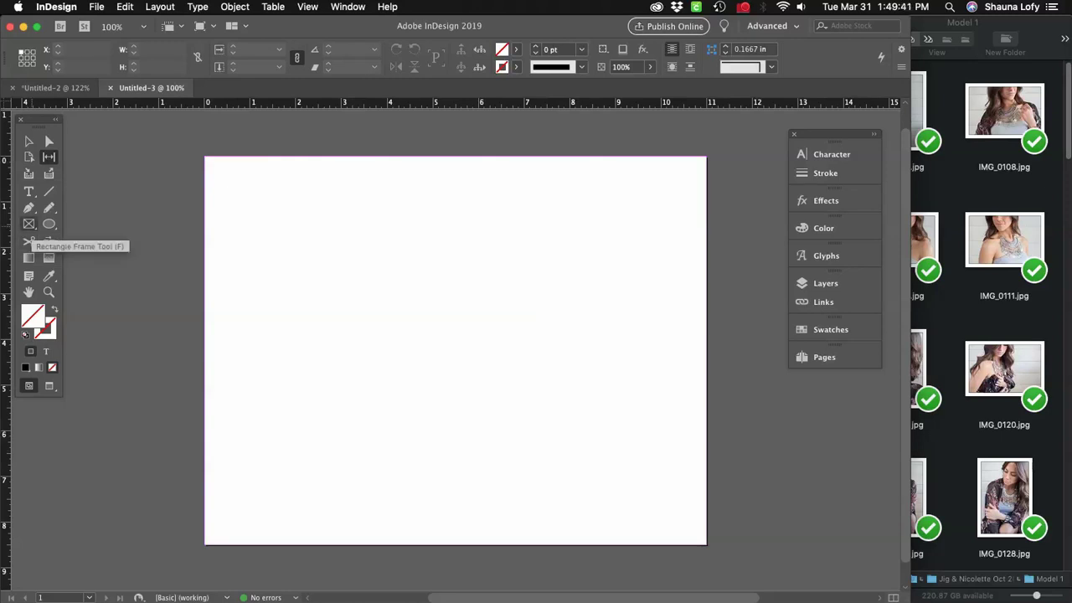
left_click(29, 224)
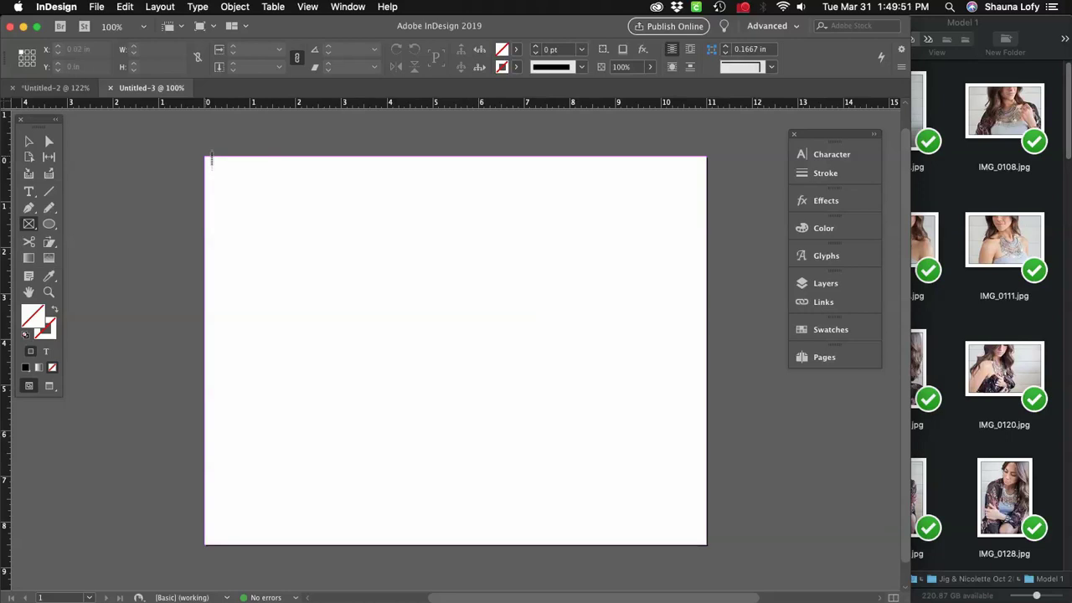
left_click_drag(211, 160, 707, 544)
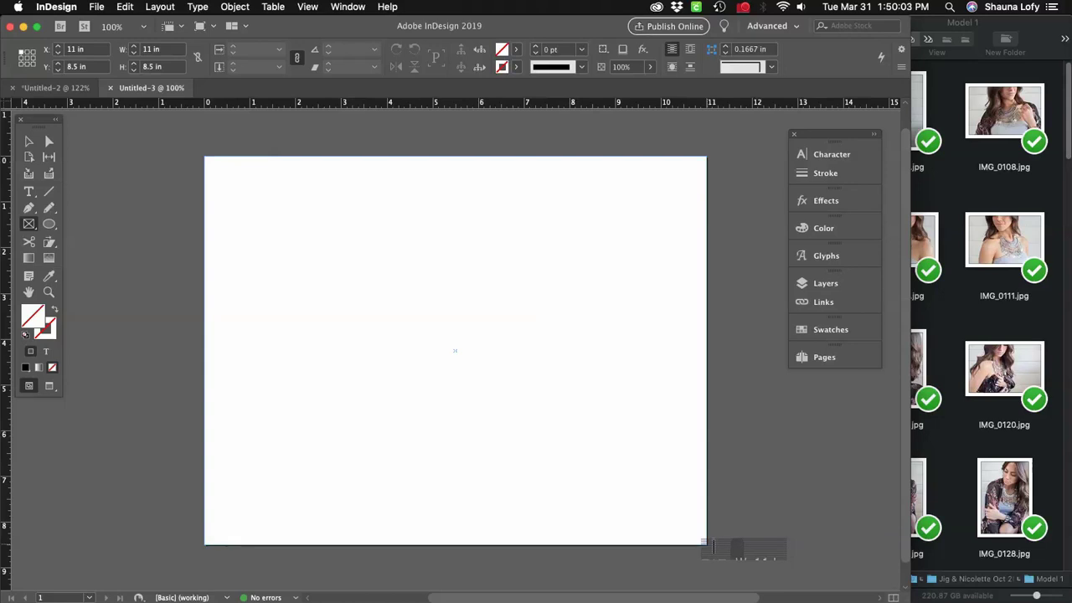
key("Right")
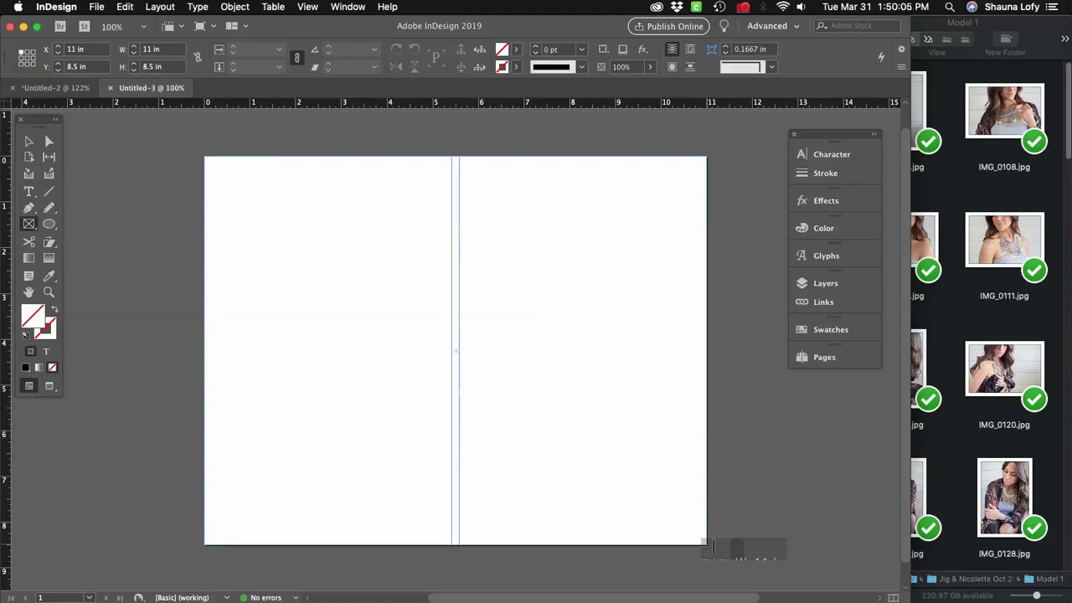
key("Right")
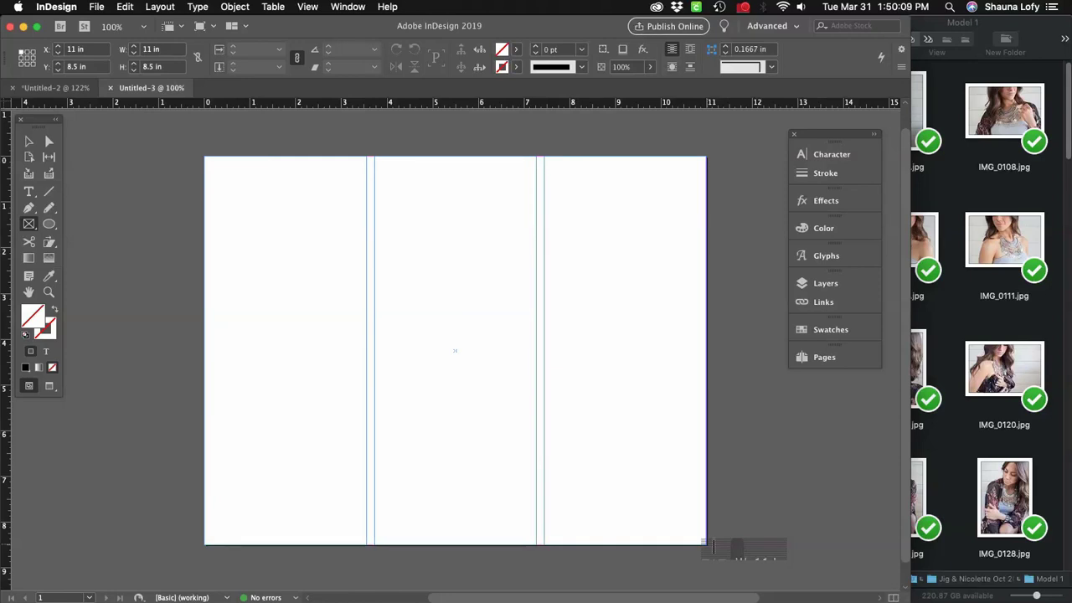
key("Right")
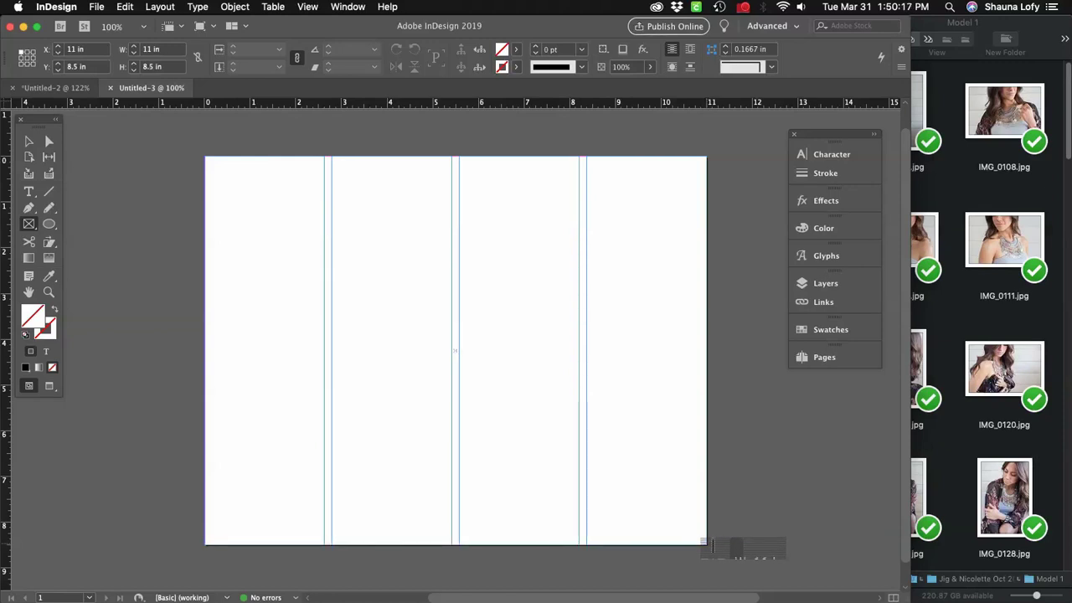
key("Up")
key("Up")
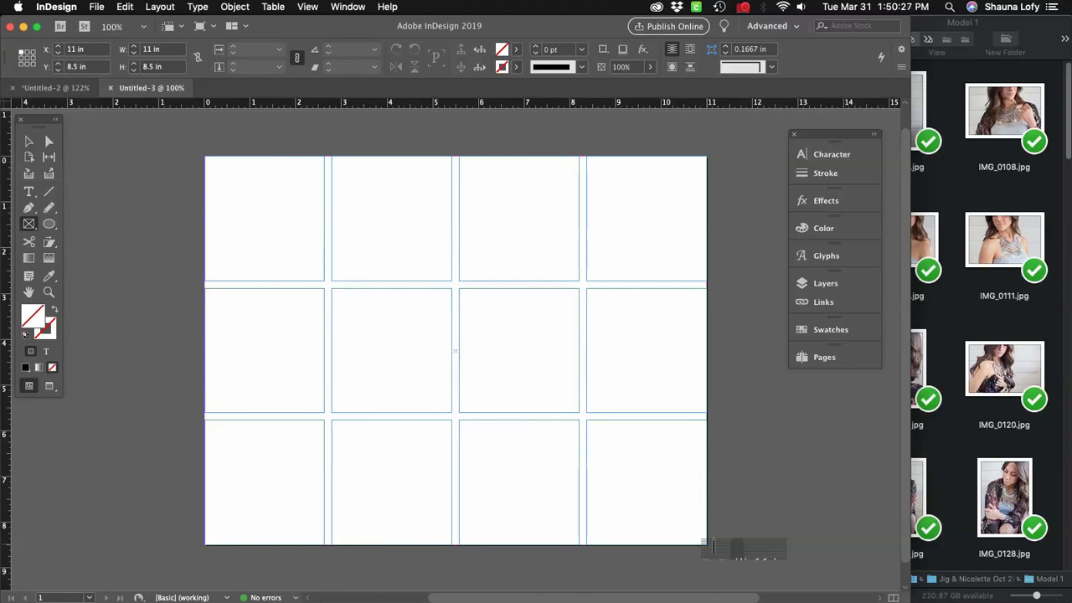
left_click_drag(713, 547, 708, 545)
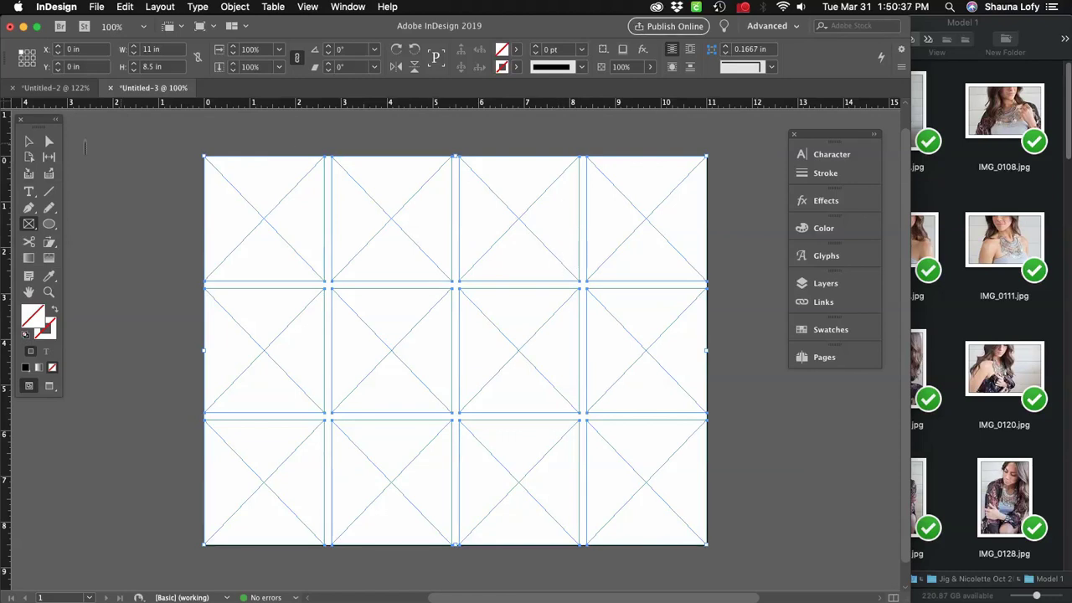
Try the Gap tool on the frame grid by shifting the three column gaps and the lower row gap.
left_click(48, 157)
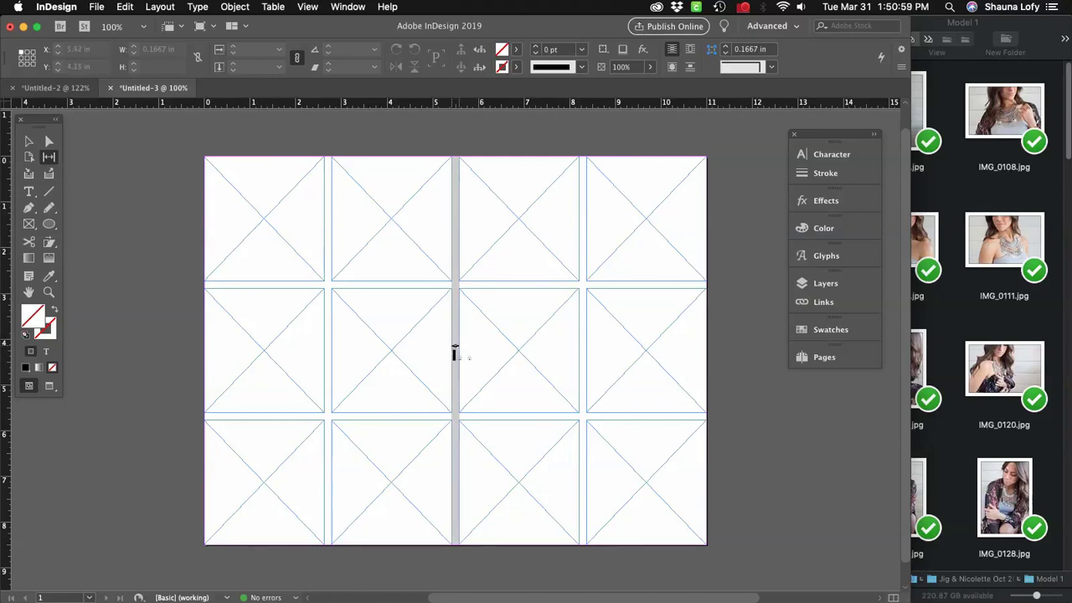
left_click_drag(454, 355, 510, 355)
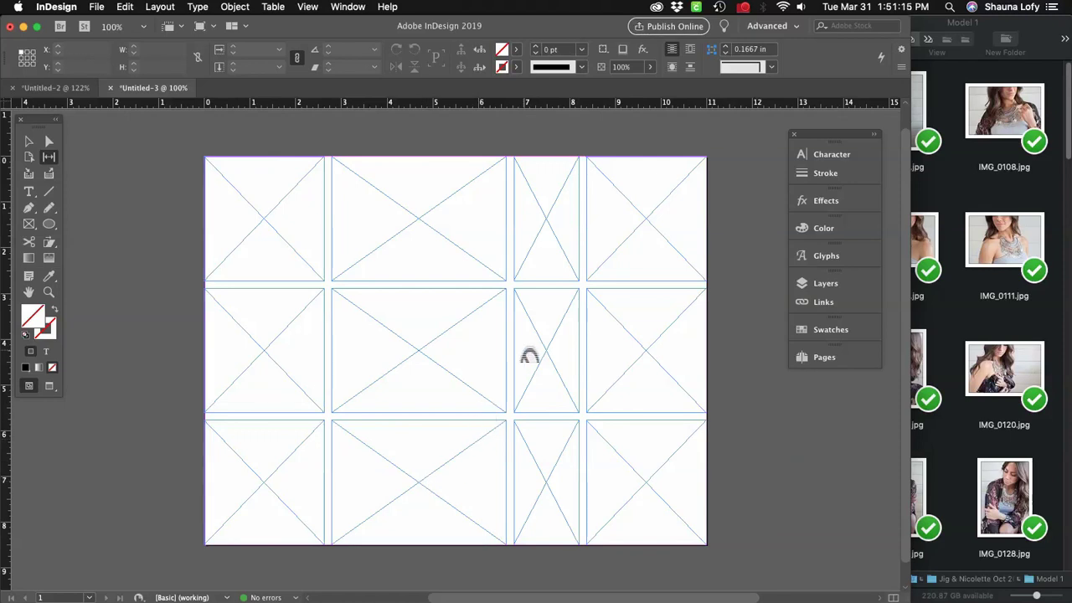
left_click_drag(327, 335, 275, 332)
left_click_drag(580, 342, 633, 335)
mouse_move(427, 419)
left_mouse_down()
mouse_move(431, 366)
mouse_move(427, 414)
mouse_move(428, 399)
left_mouse_up()
Undo all the gap shifts so far to restore the even four-by-three frame grid.
key("super+z")
key("super+z")
key("super+z")
key("super+z")
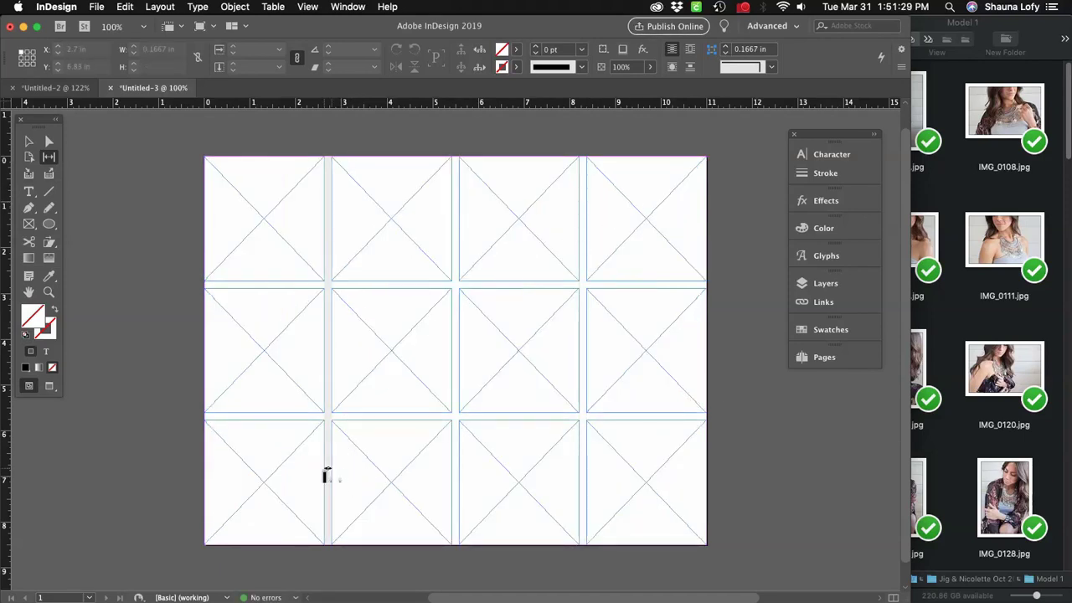
Try moving the first two frame columns together with the gap between them about 0.8 in left, and undo it.
left_click_drag(328, 476, 289, 434)
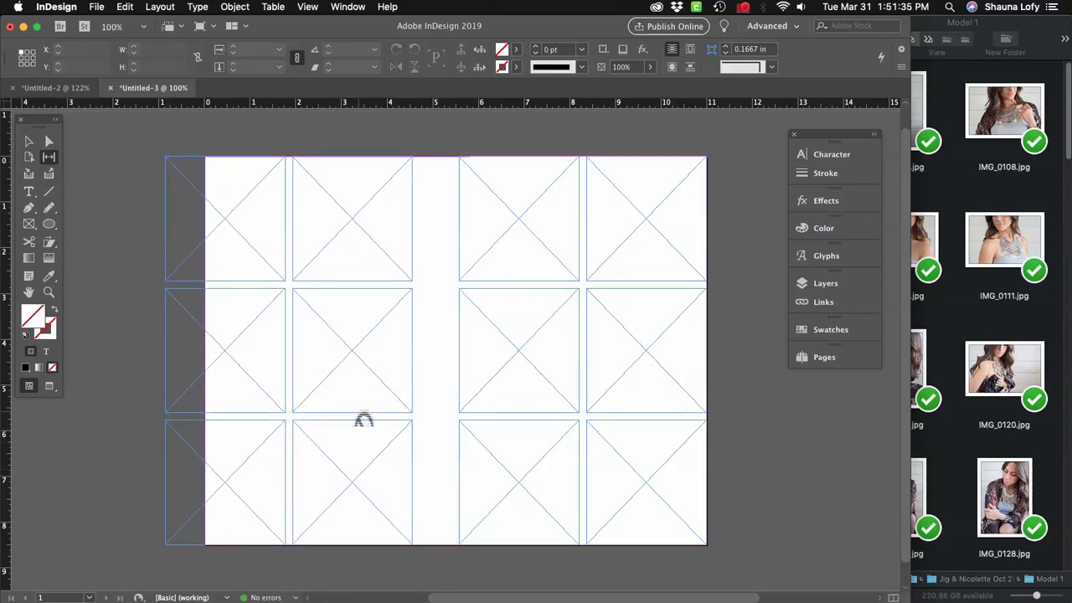
key("ctrl+z")
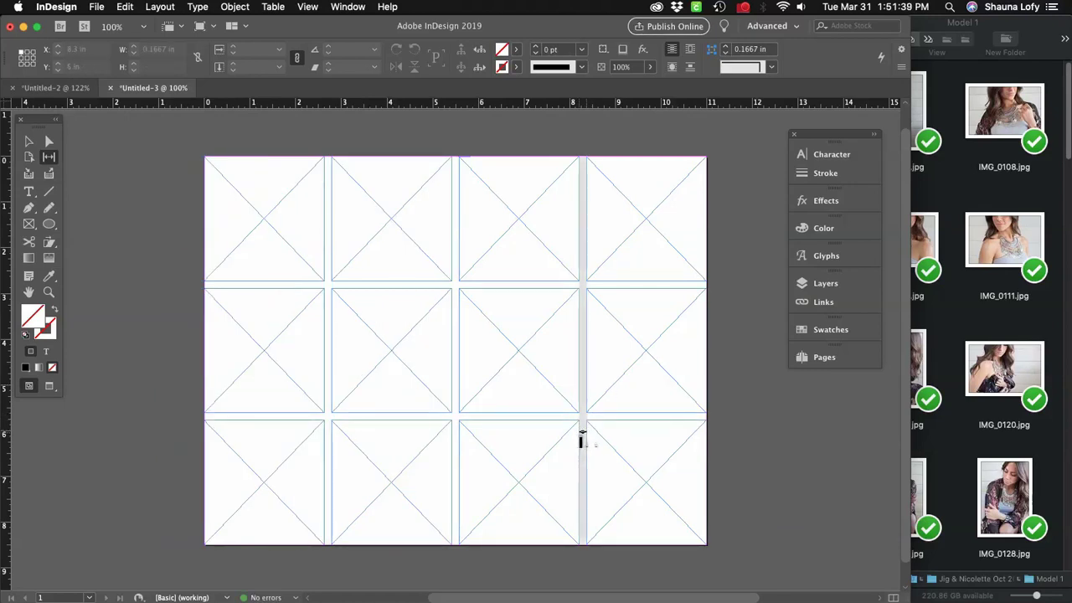
Try closing the gap between the third and fourth columns and the lower row gap, and undo both changes.
left_click_drag(582, 439, 616, 448)
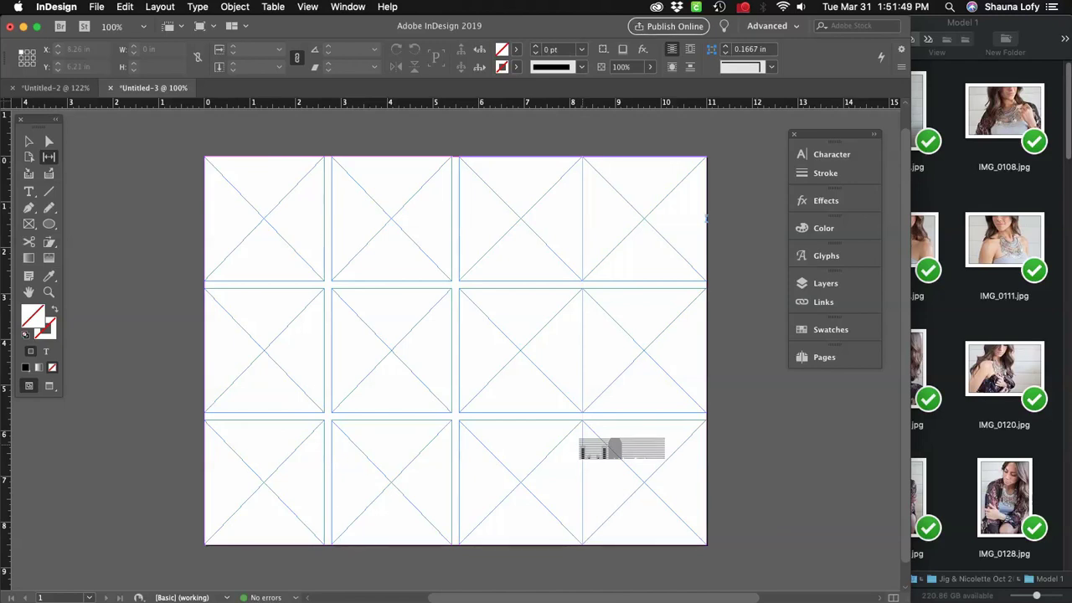
left_click_drag(587, 447, 577, 418)
left_click_drag(572, 416, 572, 406)
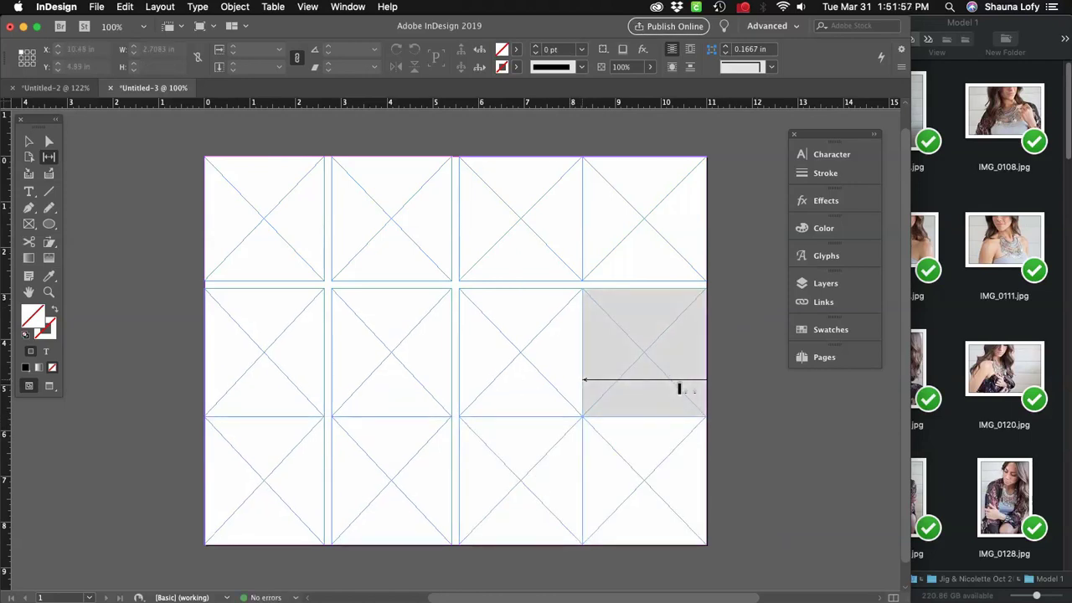
key("super+z")
key("super+z")
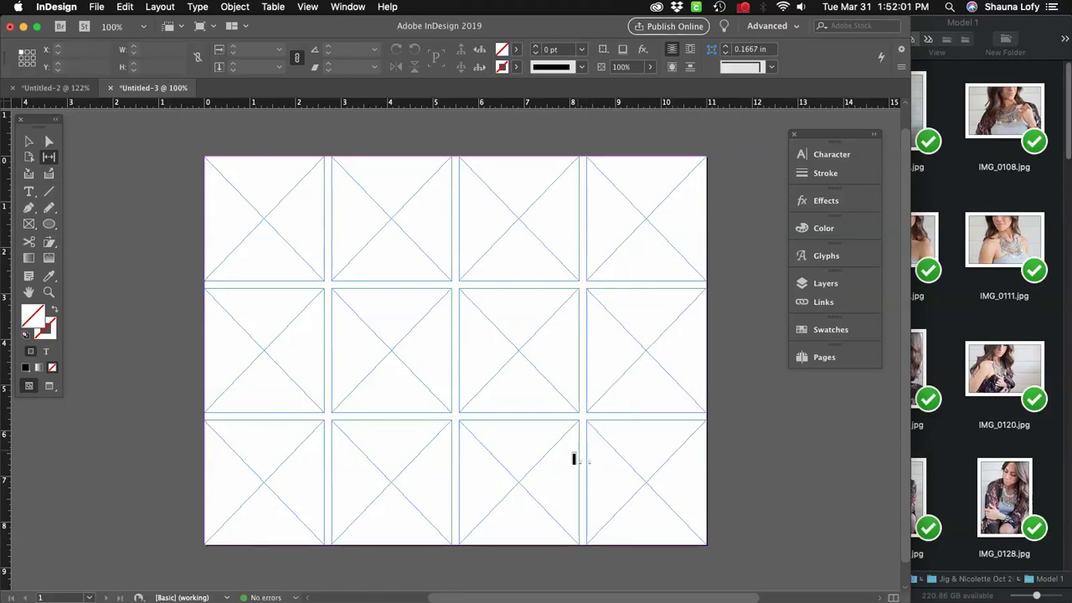
Shift the gap between the third and fourth columns about 0.2 in right across all rows.
mouse_move(584, 455)
left_mouse_down()
mouse_move(603, 452)
mouse_move(592, 457)
left_mouse_up()
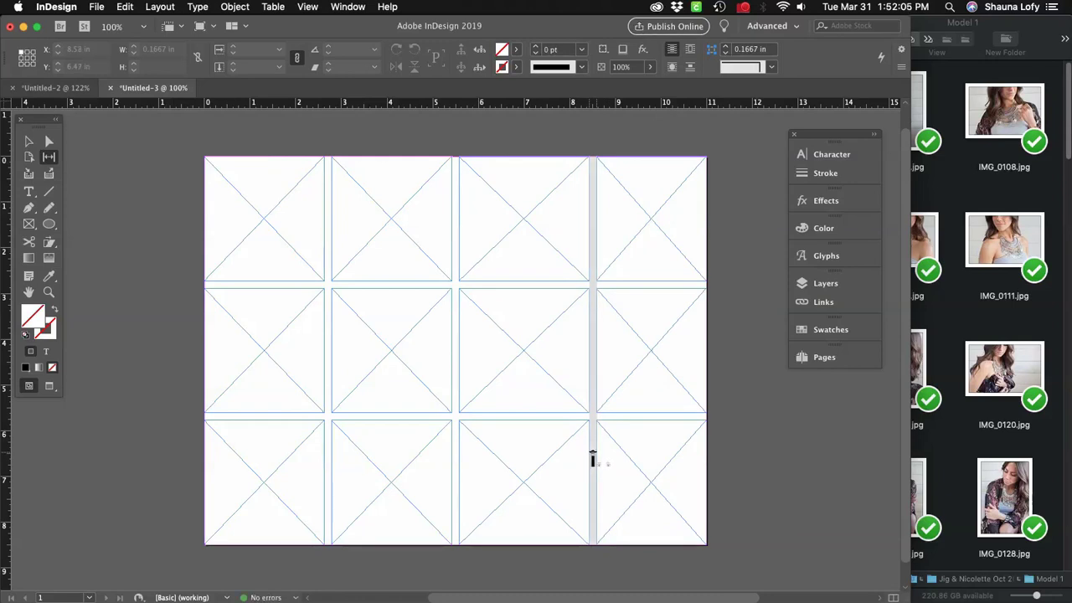
left_click_drag(591, 455, 593, 454)
In the bottom row only, shift the last column gap about 0.9 in right and the first about 0.8 in left.
left_click_drag(591, 490, 631, 487)
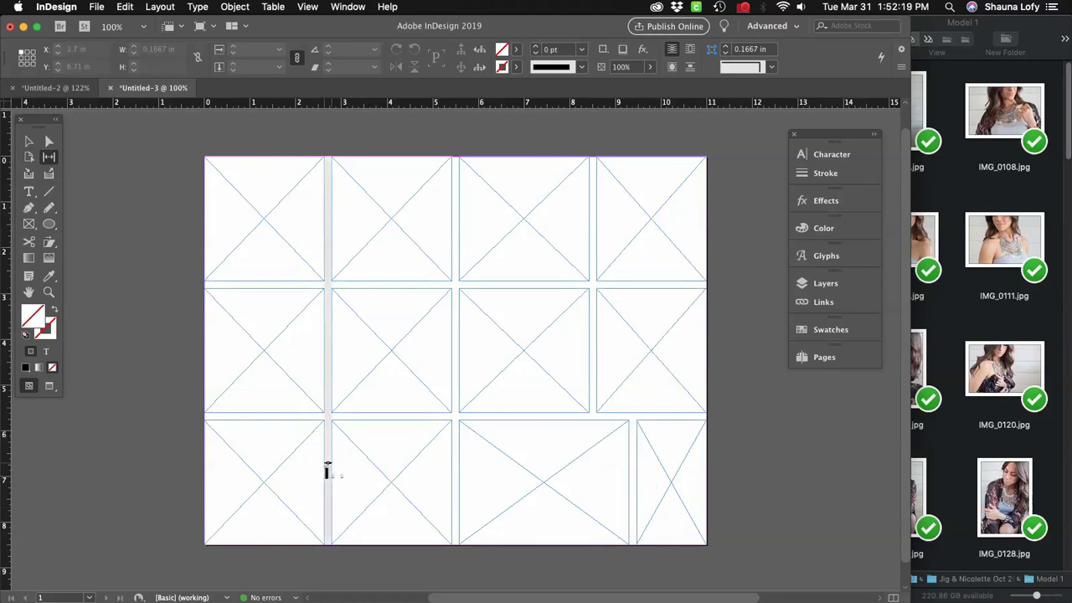
left_click_drag(327, 469, 293, 469)
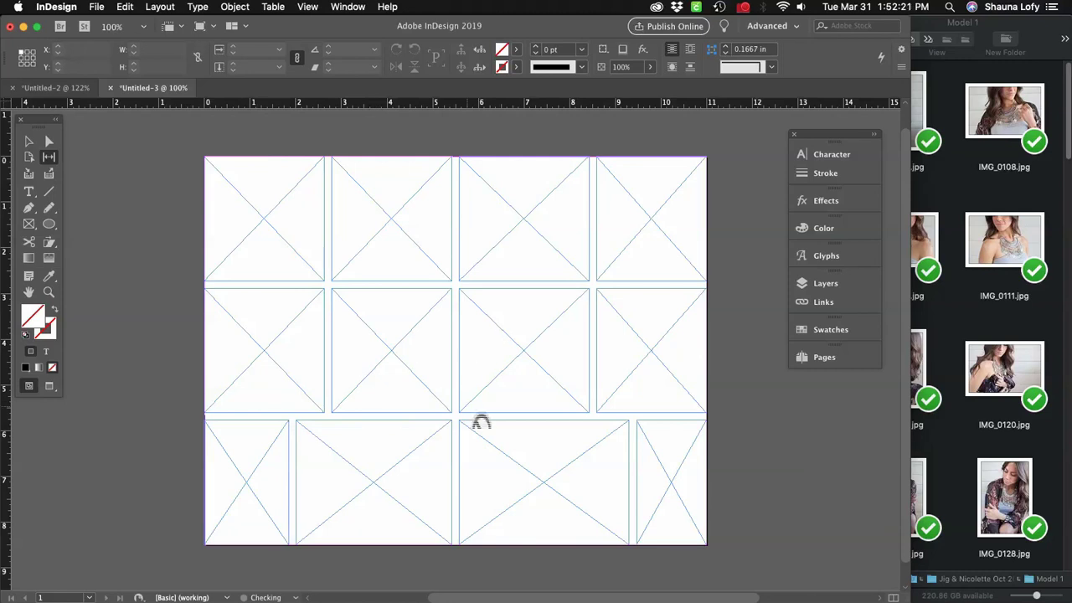
Shift the upper row gap about 1.3 in down in the third column only and about 1.1 in up in the first column only.
left_click_drag(480, 287, 490, 346)
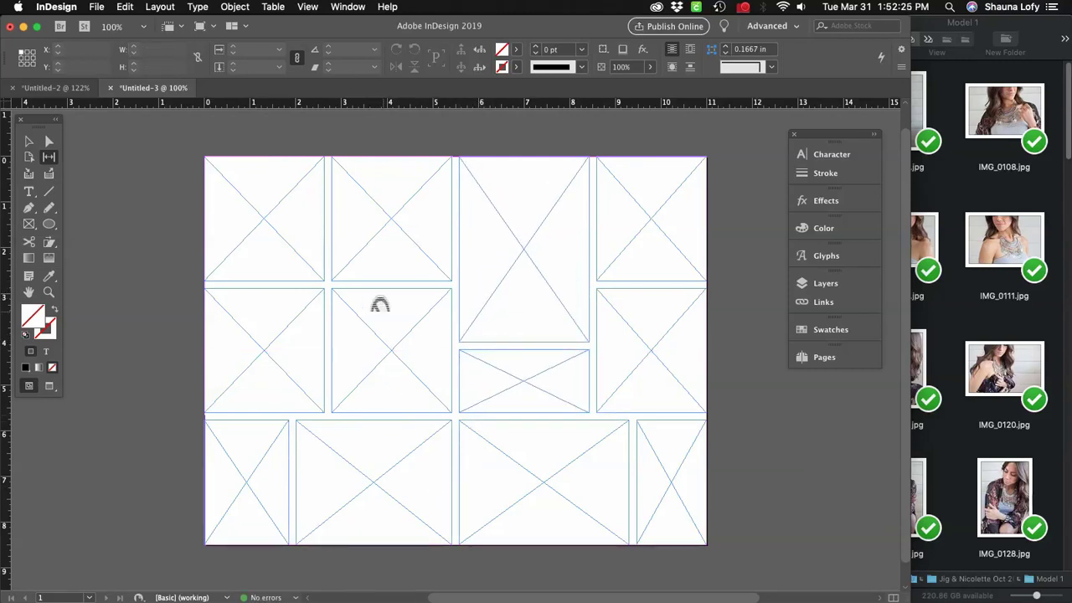
left_click_drag(289, 289, 292, 238)
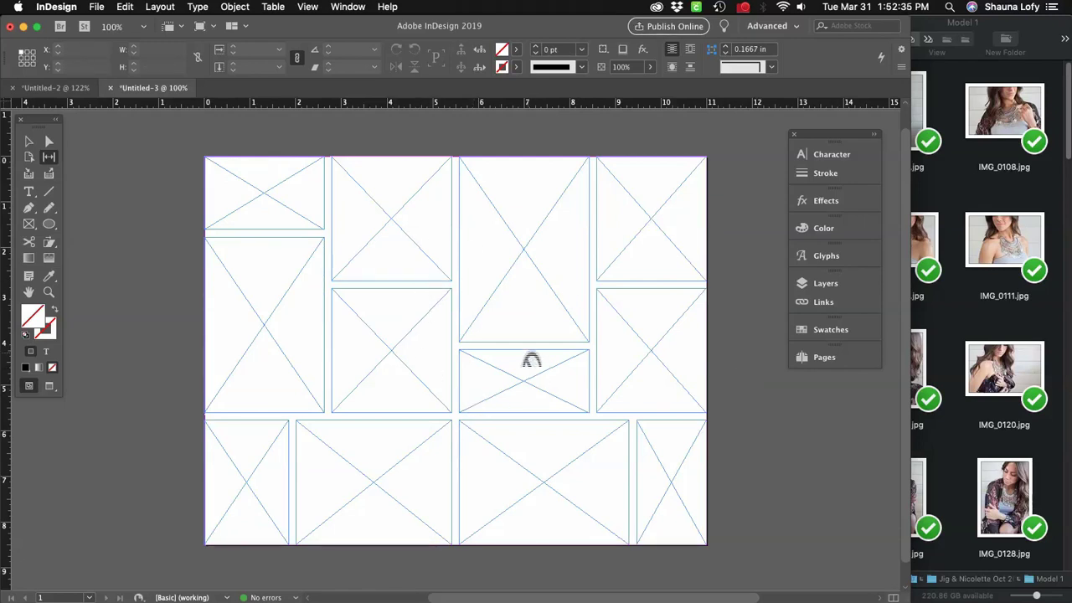
left_click_drag(533, 346, 533, 345)
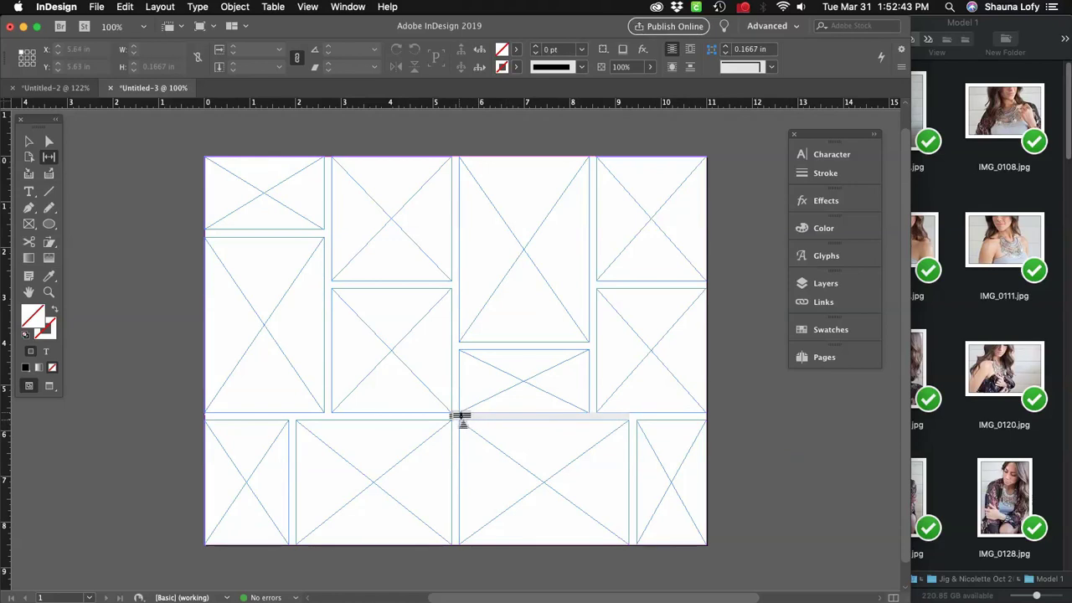
Shift the lower row gap about 1 in down in column three and 1.2 in up in column one; nudge the top row's first column gap left.
left_click_drag(494, 418, 503, 465)
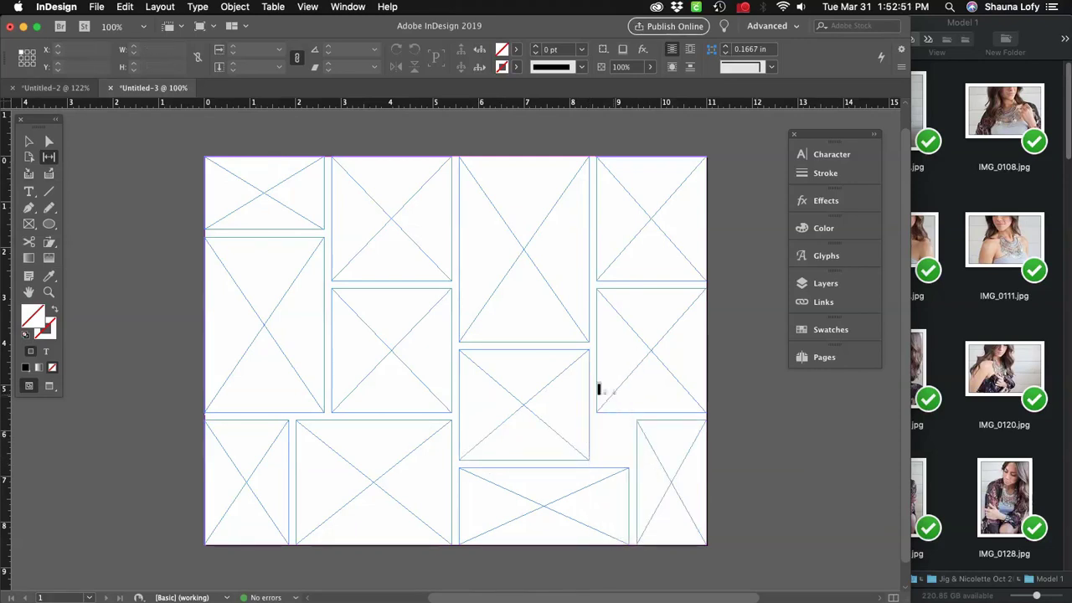
left_click_drag(276, 419, 271, 363)
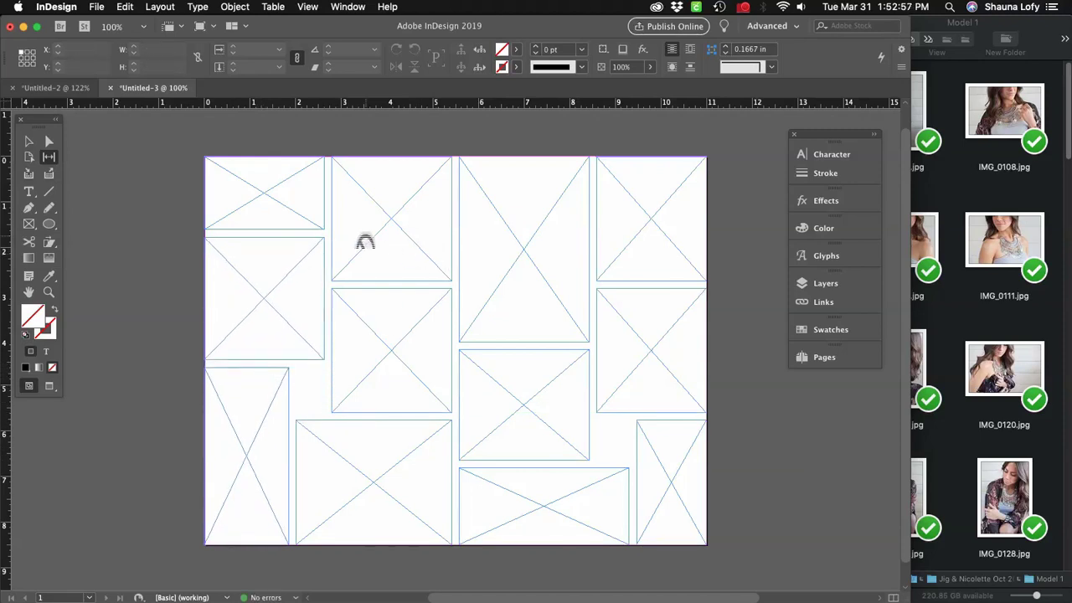
left_click_drag(330, 218, 319, 198)
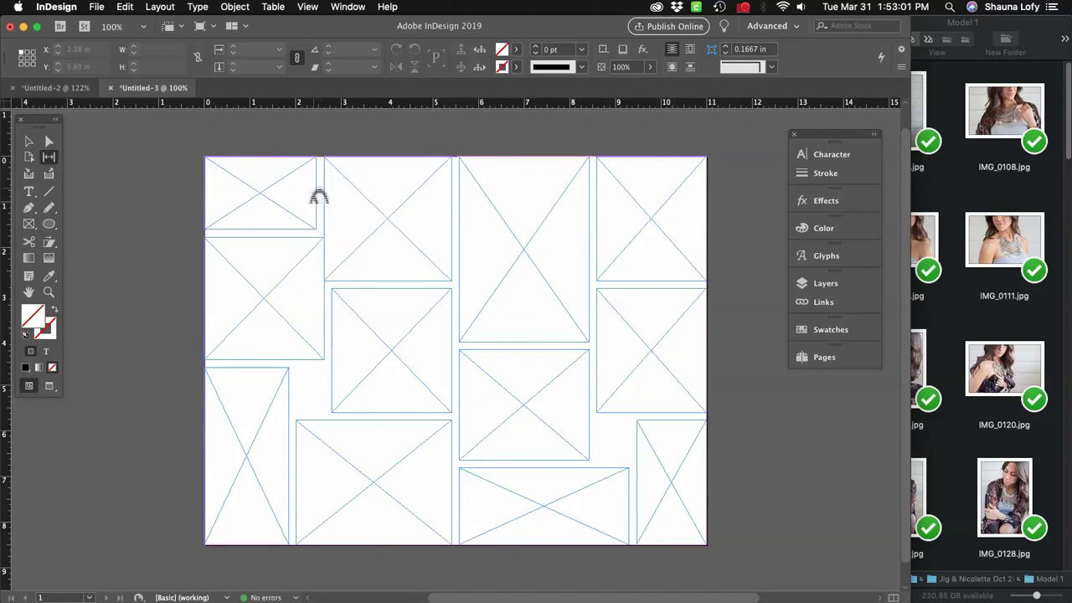
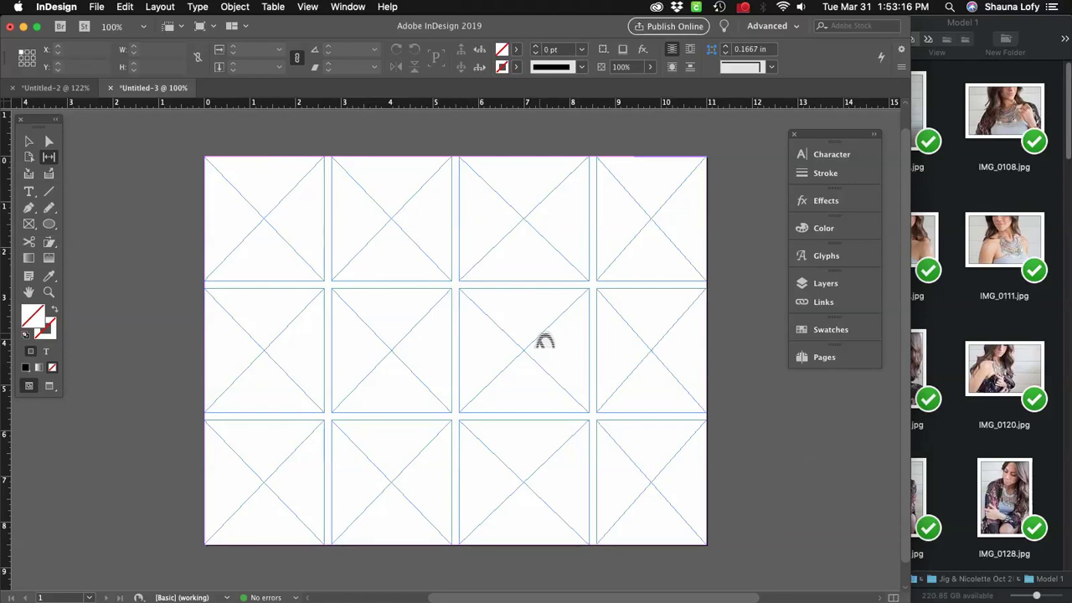
Delete all twelve existing rectangle frames from the page.
left_click(28, 140)
left_click_drag(184, 153, 729, 551)
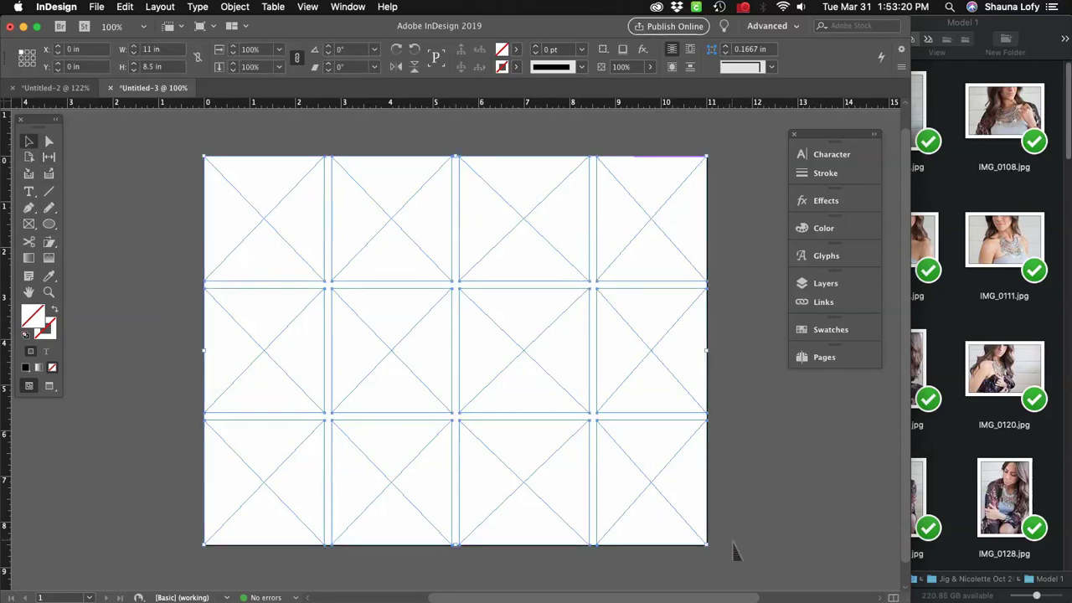
key("Delete")
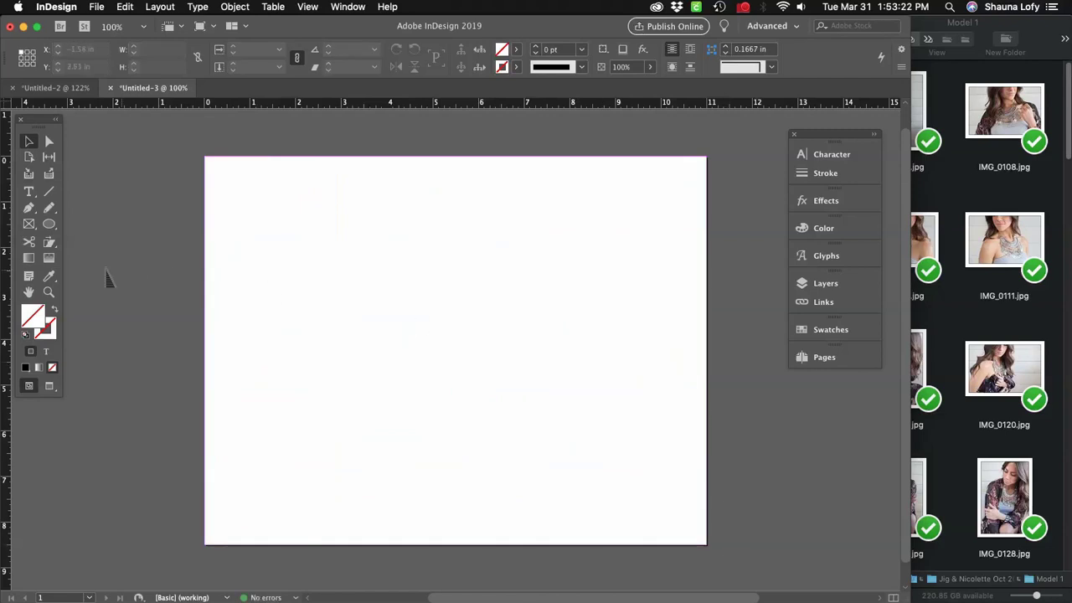
Draw a grid of four columns by four rows of rectangle frames covering the full 11 x 8.5 in page.
left_click_drag(209, 161, 710, 548)
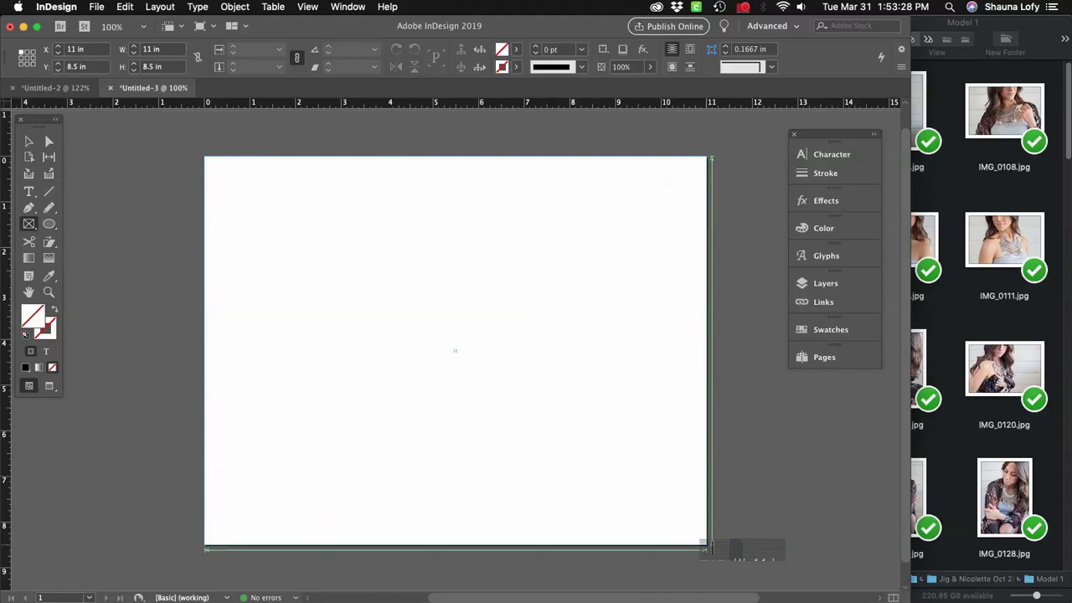
key("Right")
key("Right")
key("Right")
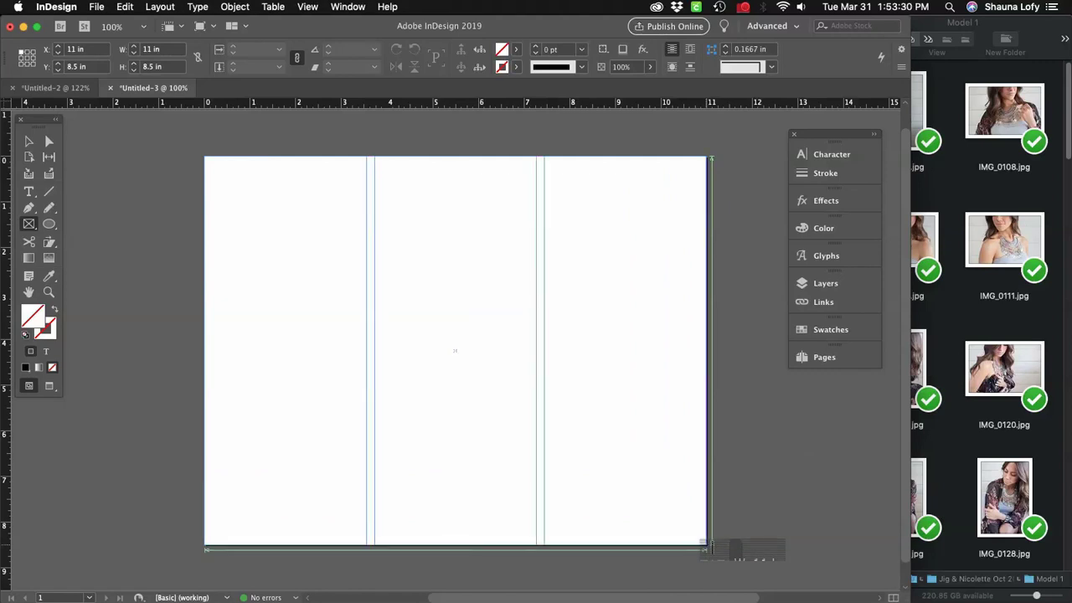
key("Up")
key("Up")
key("Up")
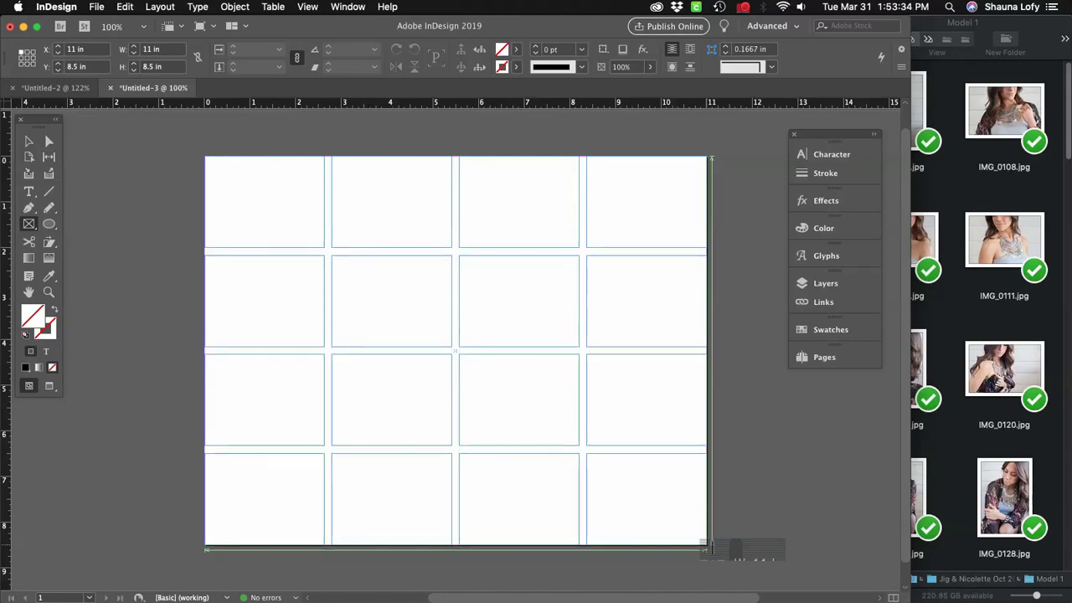
left_click_drag(711, 547, 710, 547)
key("v")
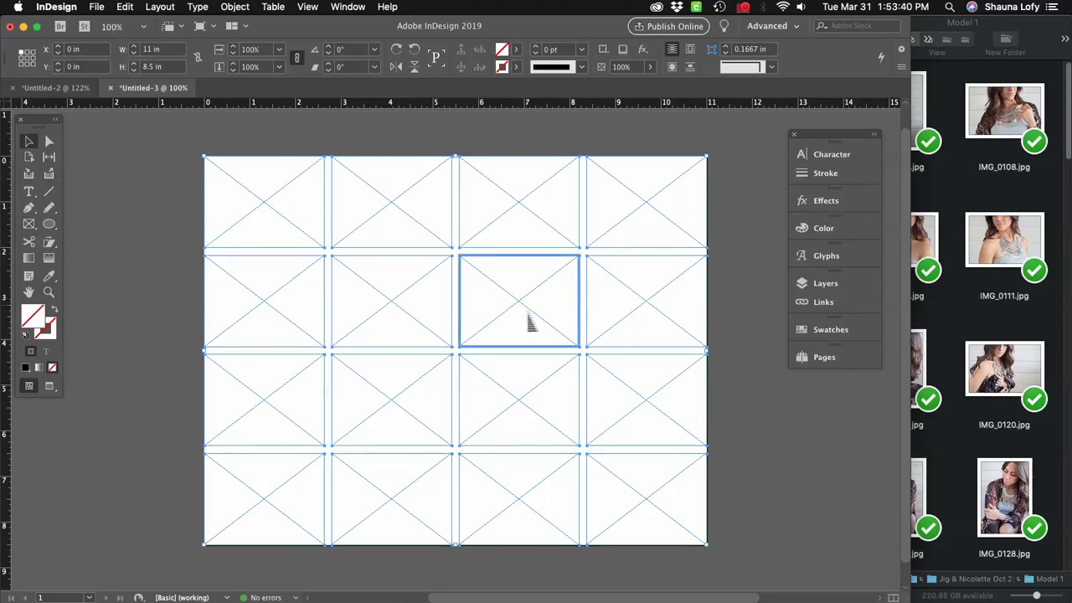
Remove three of the grid's four centre frames, keeping only the one in the second row, second column.
key("Delete")
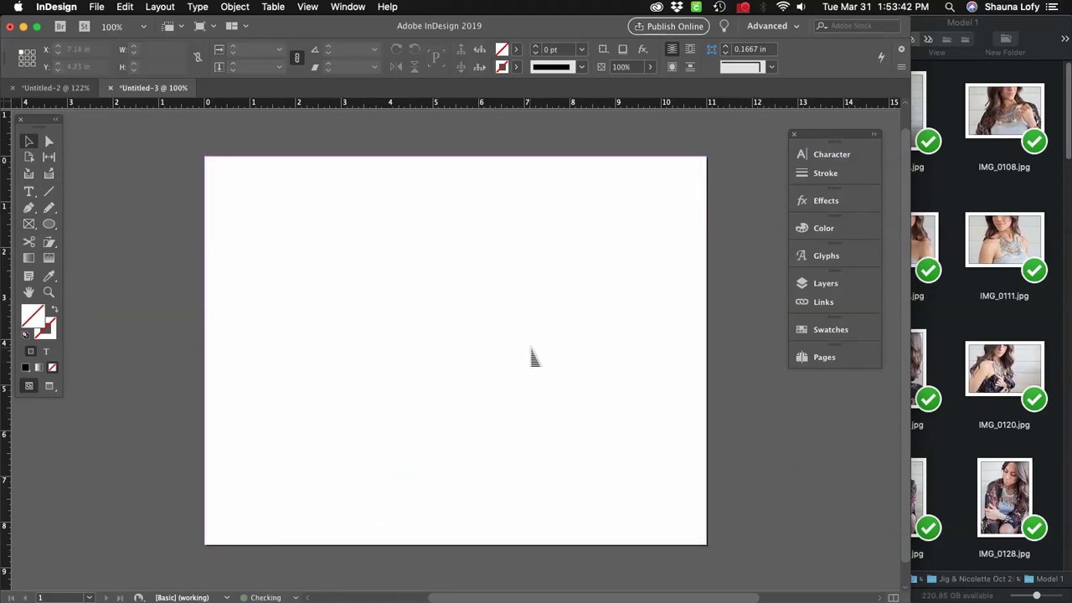
key("super+z")
left_click_drag(582, 295, 419, 420)
key("Delete")
key("Delete")
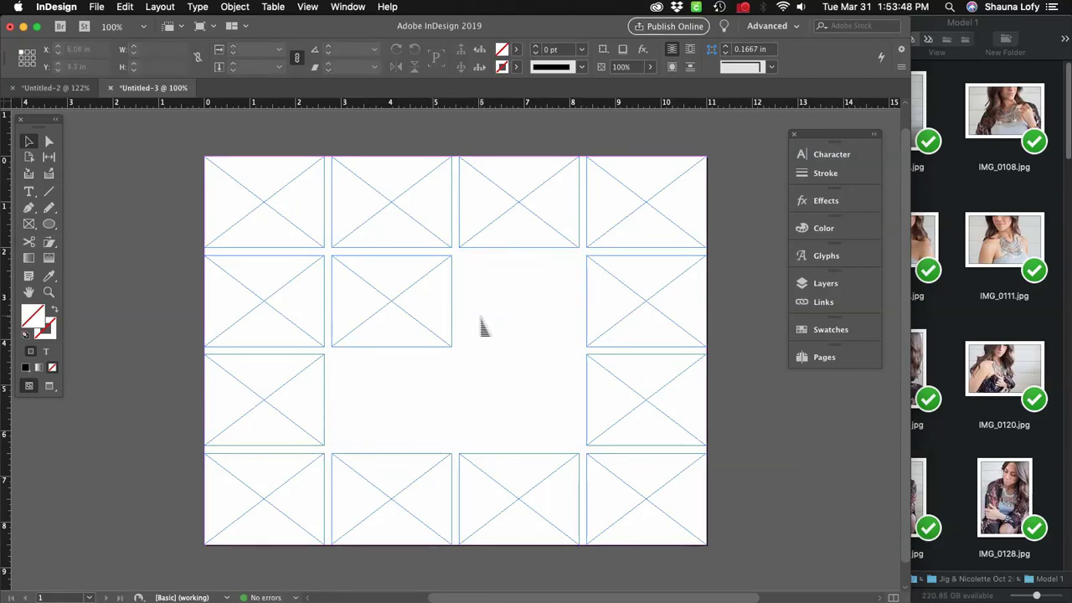
Enlarge the remaining centre frame to 5.4167 x 4.1667 in, filling the empty middle, and deselect it.
left_click_drag(481, 318, 581, 455)
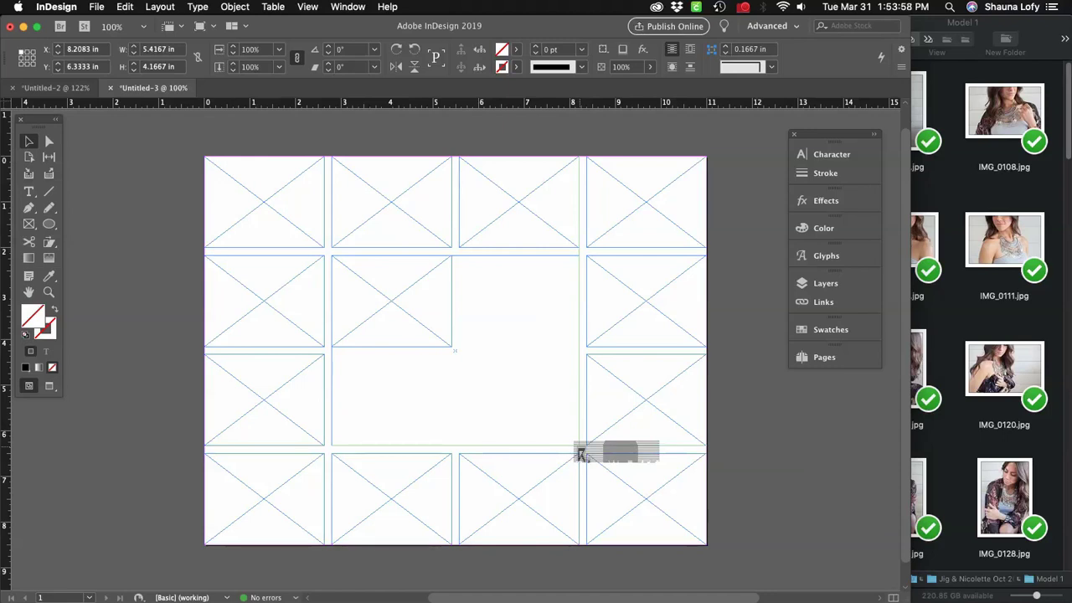
left_click_drag(580, 455, 579, 451)
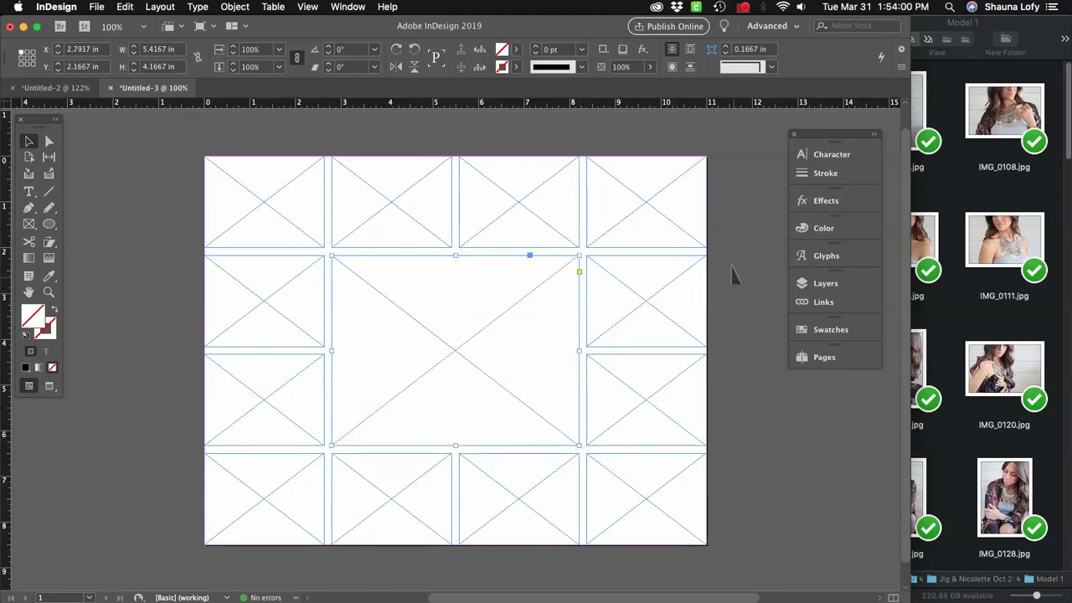
left_click(761, 260)
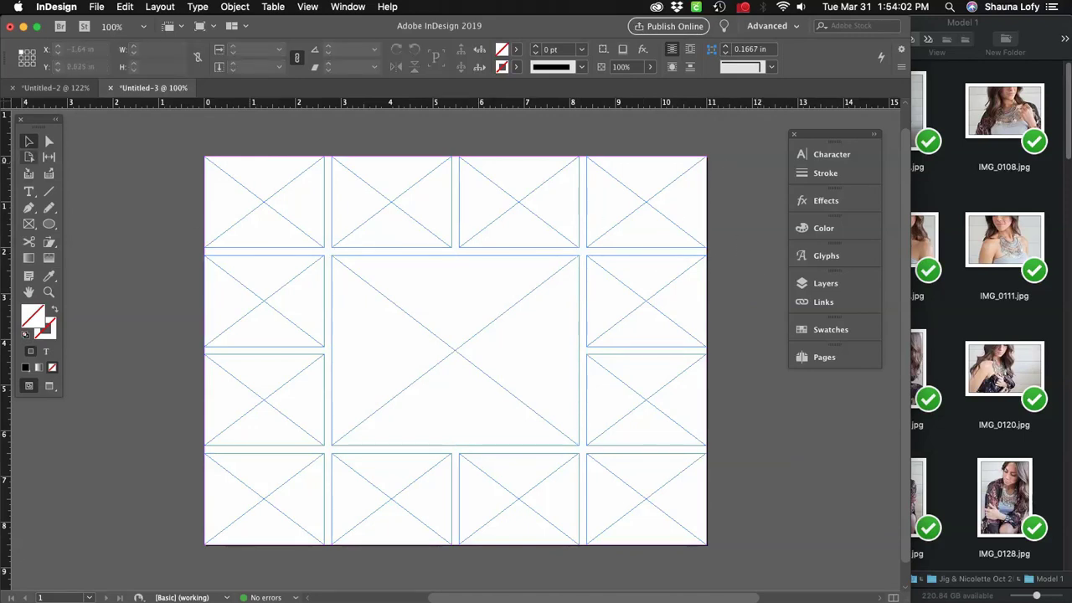
With the Gap tool, shift the first column's middle row gap about 0.7 in down and the top row's middle gap about 1 in left.
left_click(48, 156)
left_click_drag(272, 352, 276, 387)
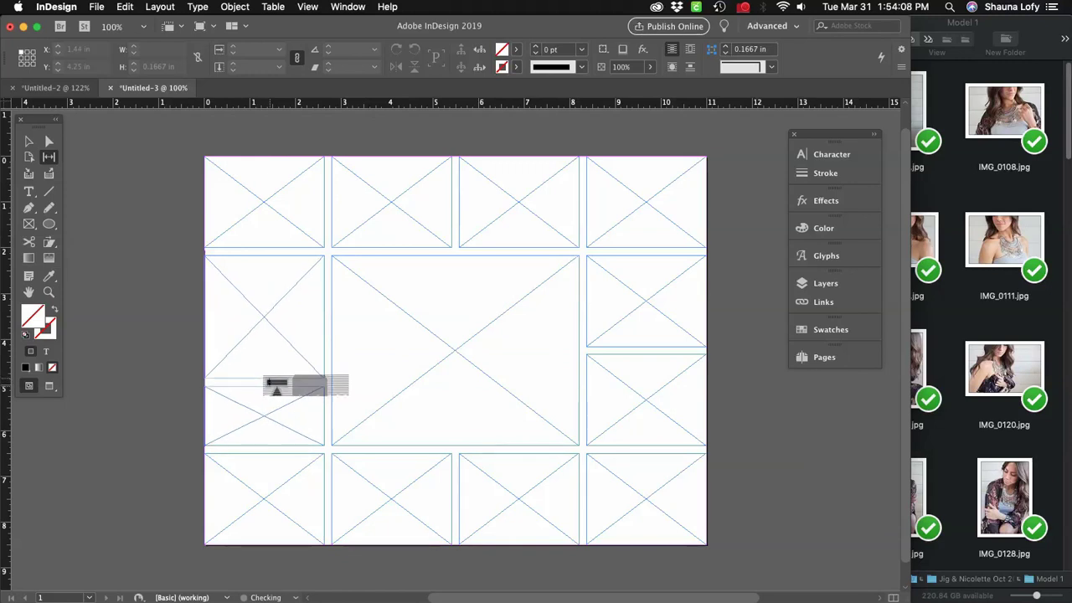
left_click_drag(451, 215, 411, 215)
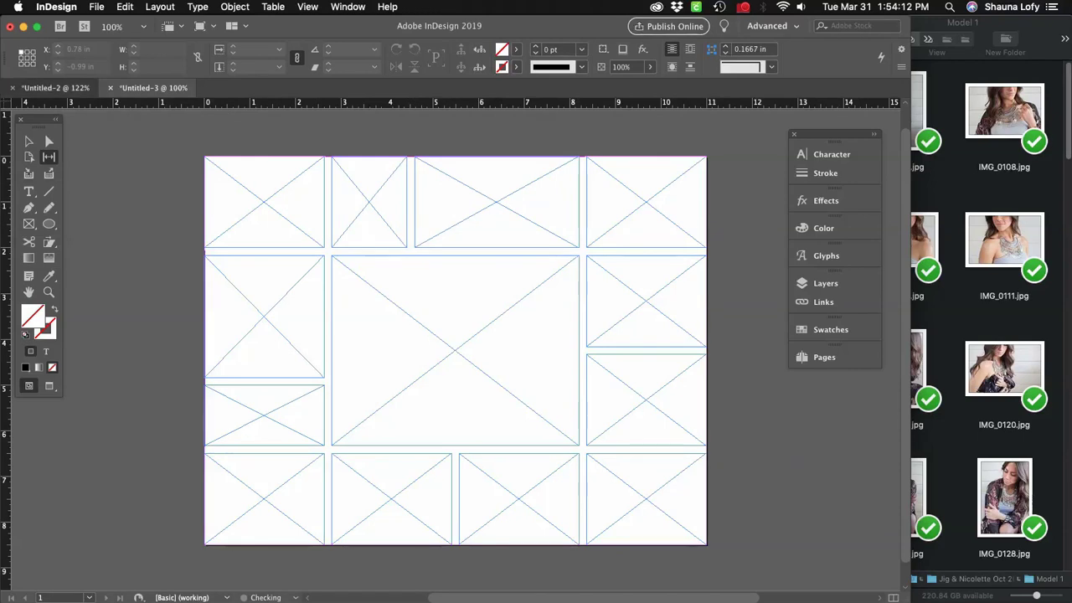
Following the finished collage in Untitled-2, delete the top-left frame and extend the frame below it up to the page's top edge.
left_click(55, 88)
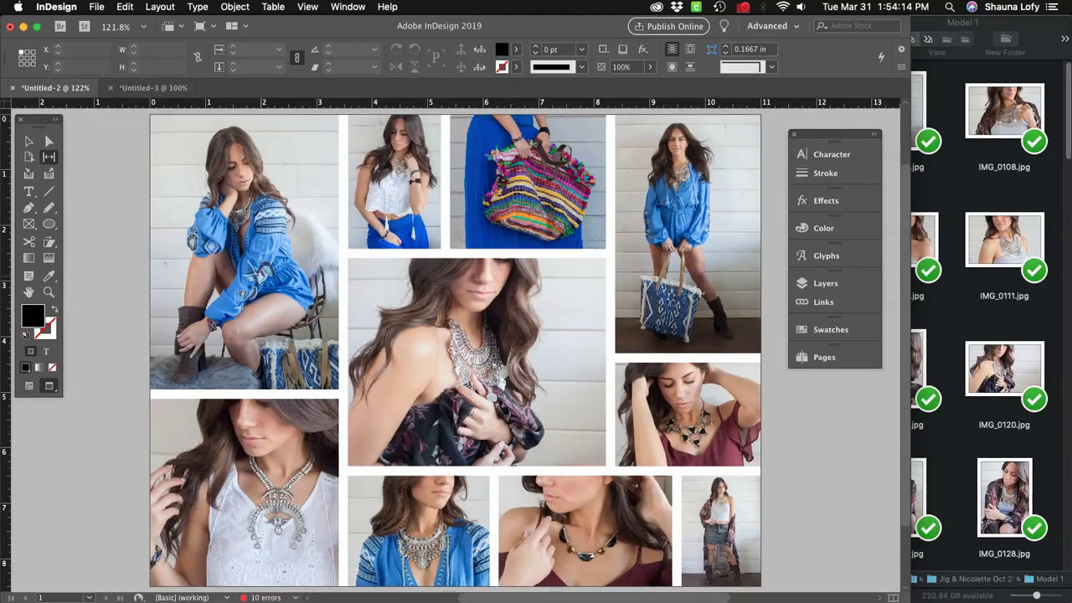
left_click(153, 87)
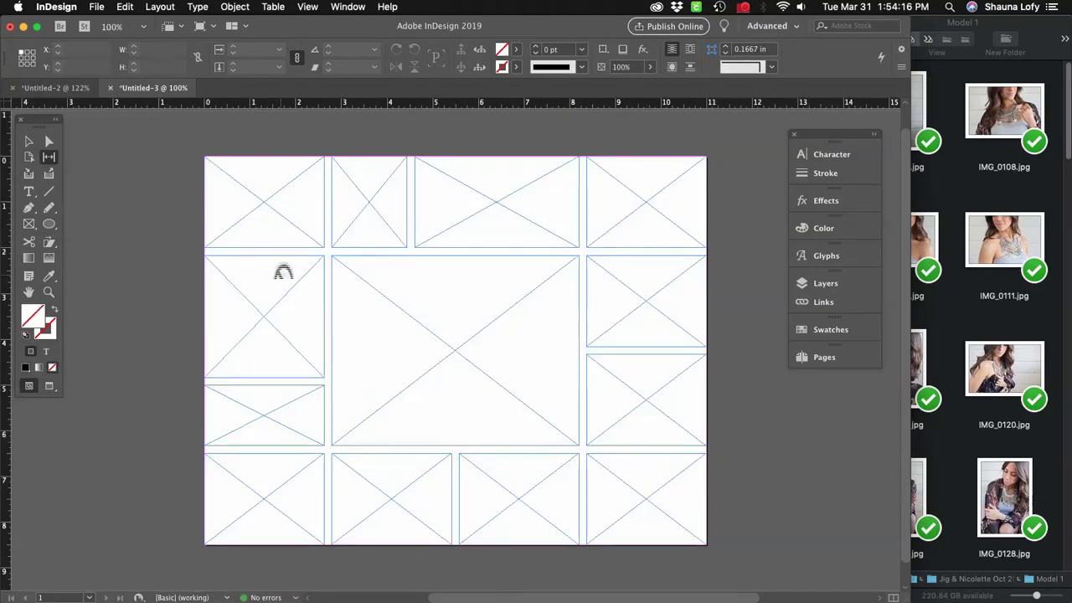
key("v")
left_click_drag(193, 147, 268, 232)
key("BackSpace")
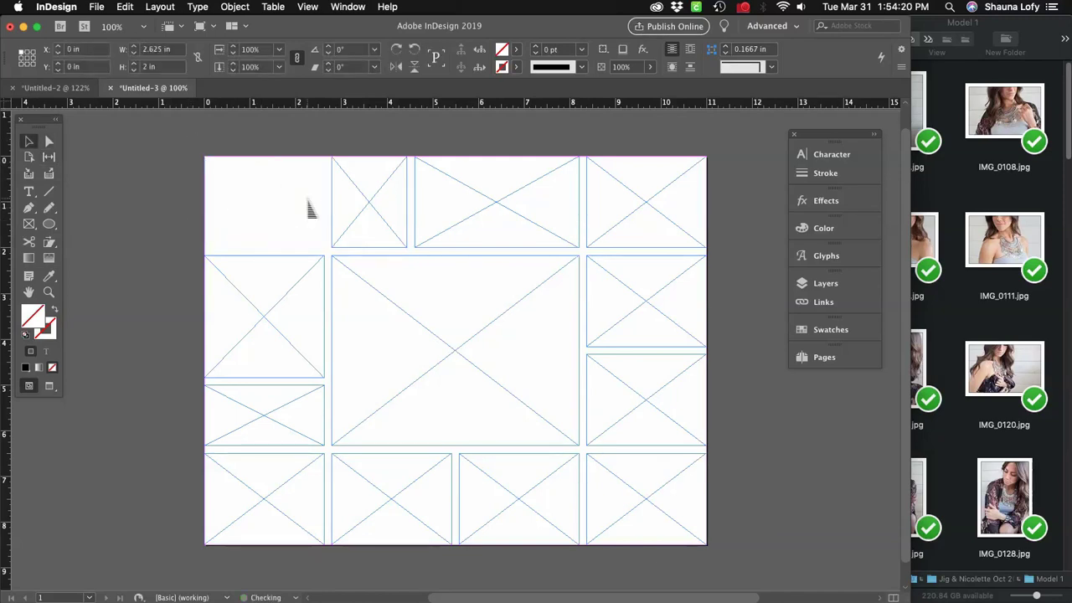
left_click(267, 268)
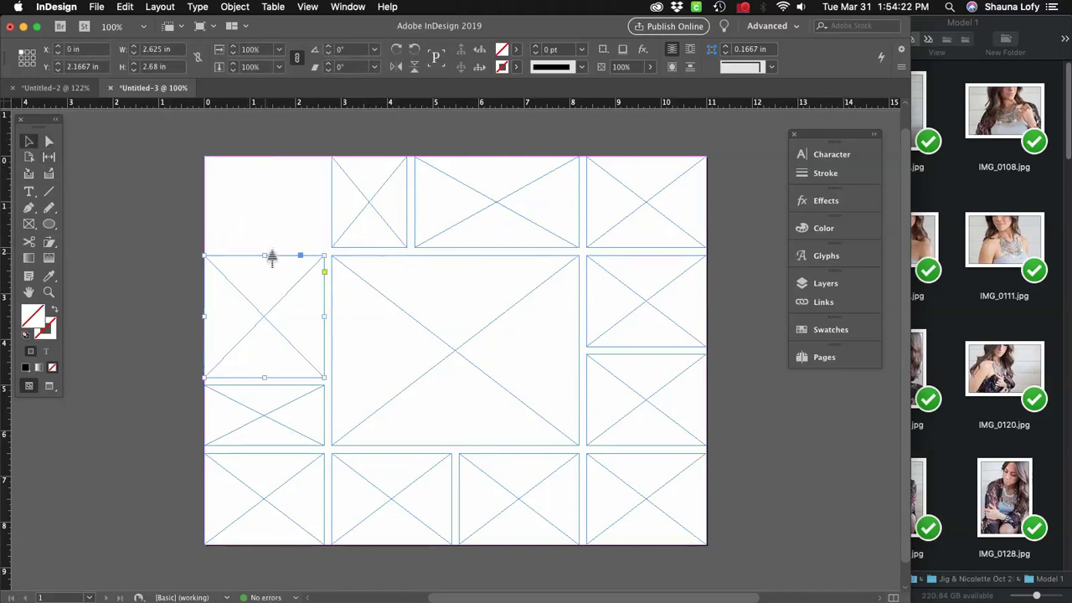
left_click_drag(270, 257, 279, 157)
left_click(195, 413)
Delete the bottom-left frame and extend the frame above it down to the page's bottom edge, making it 3.4867 in high.
left_click(251, 507)
key("Delete")
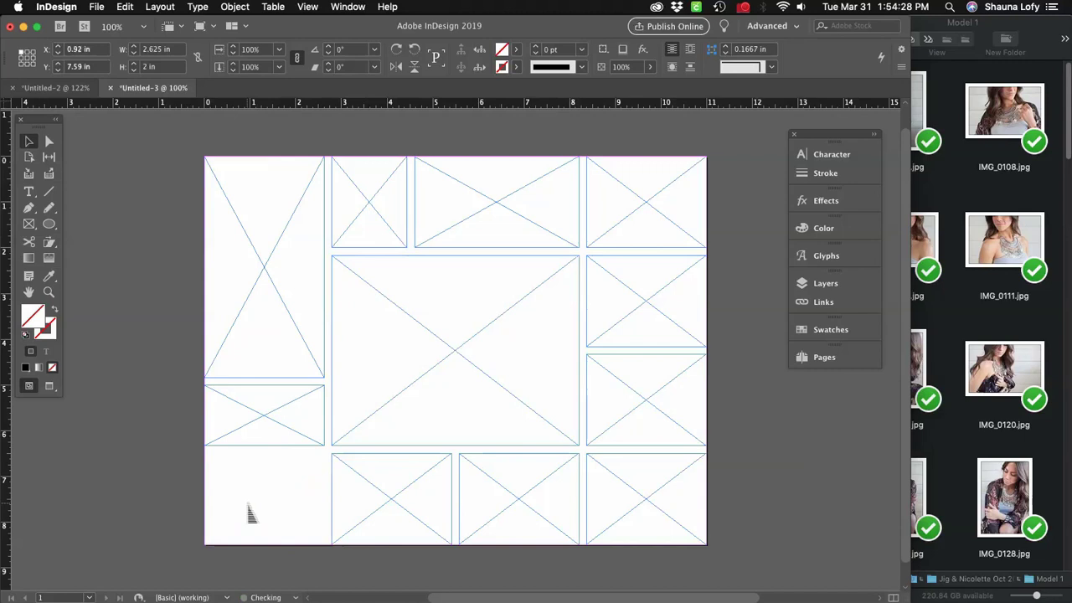
left_click(273, 445)
left_click_drag(268, 445, 267, 544)
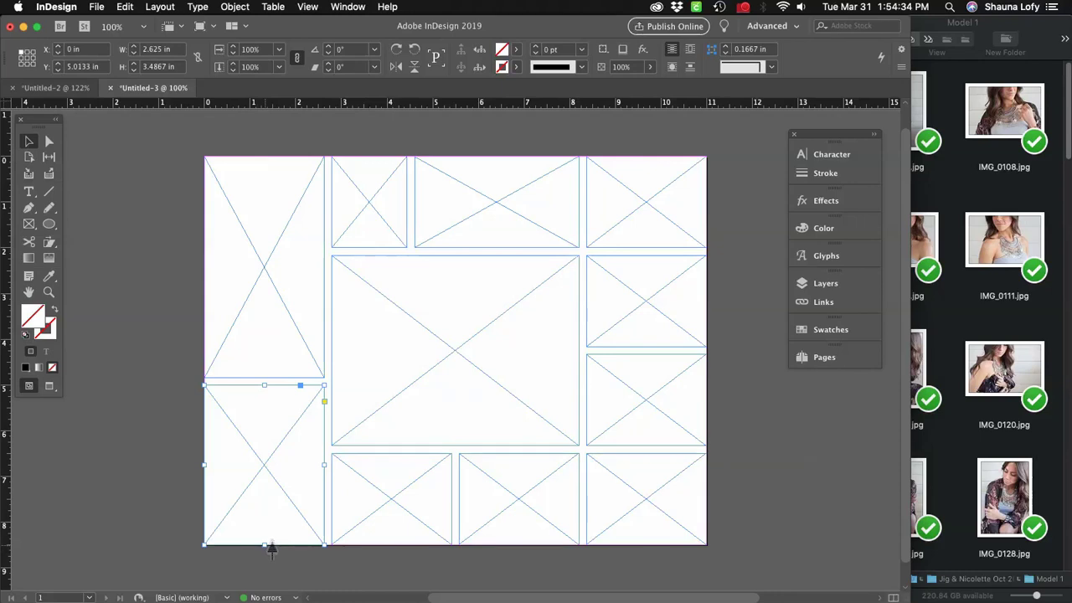
left_click_drag(216, 553, 233, 516)
key("super+z")
key("super+z")
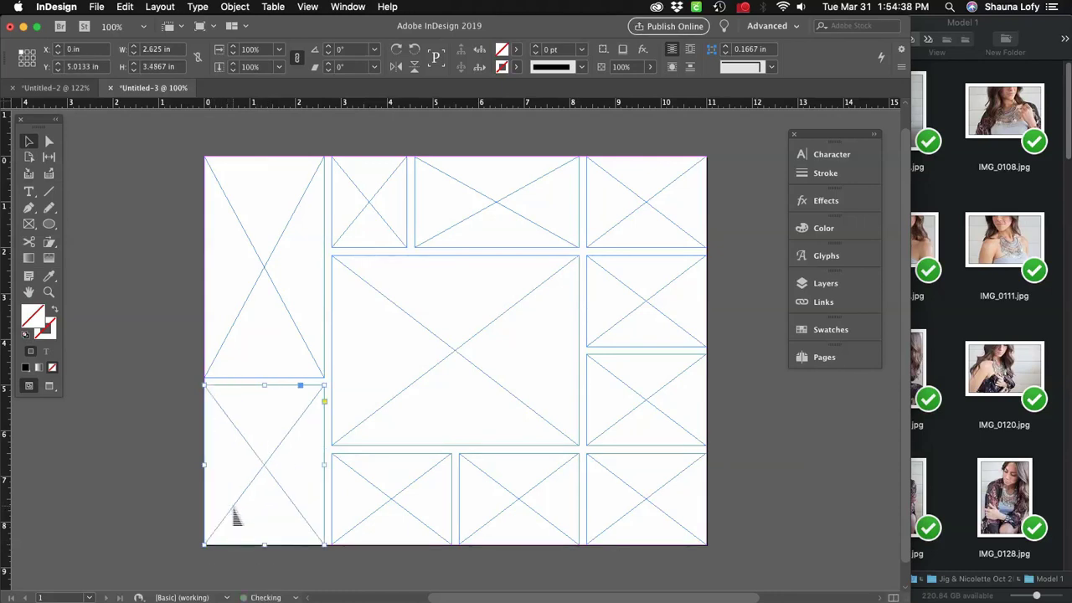
left_click_drag(213, 447, 220, 550)
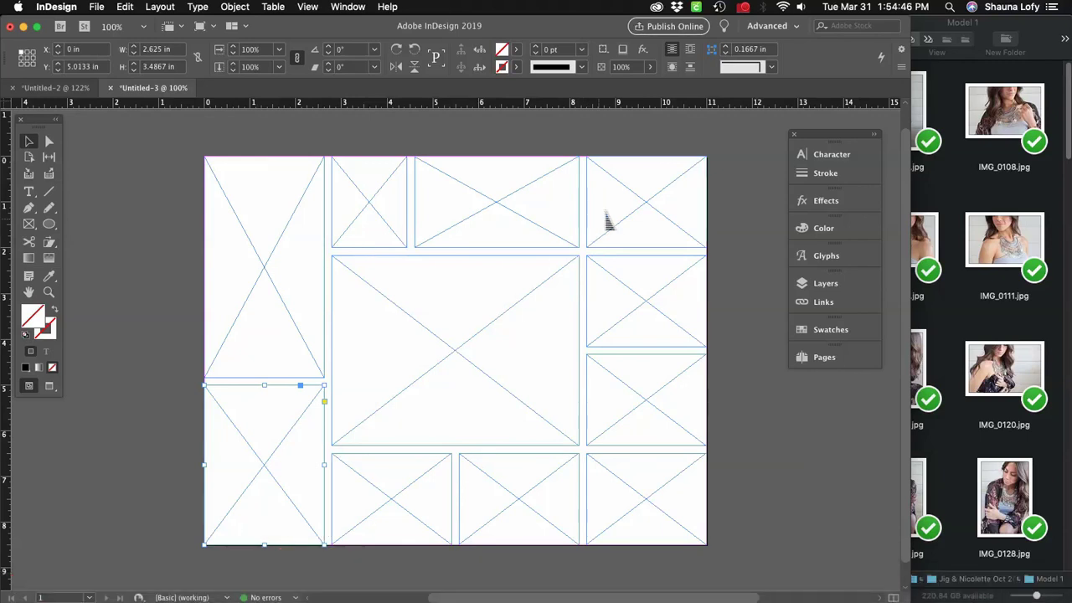
Compare with the Untitled-2 collage, then delete the top-right frame and extend the one below it up to the page's top edge.
left_click(56, 87)
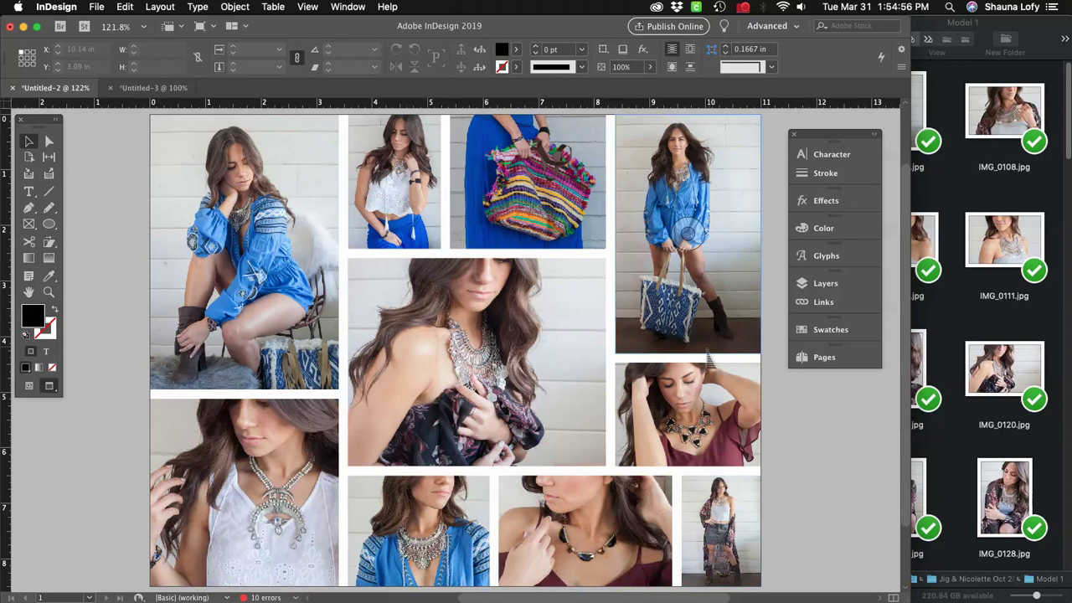
left_click(152, 88)
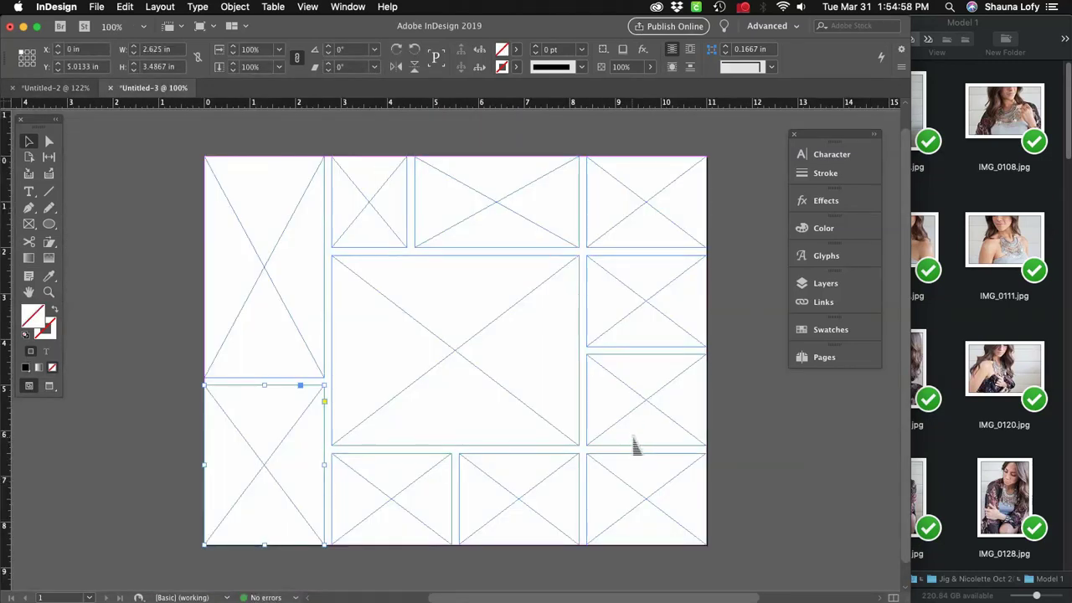
left_click(55, 87)
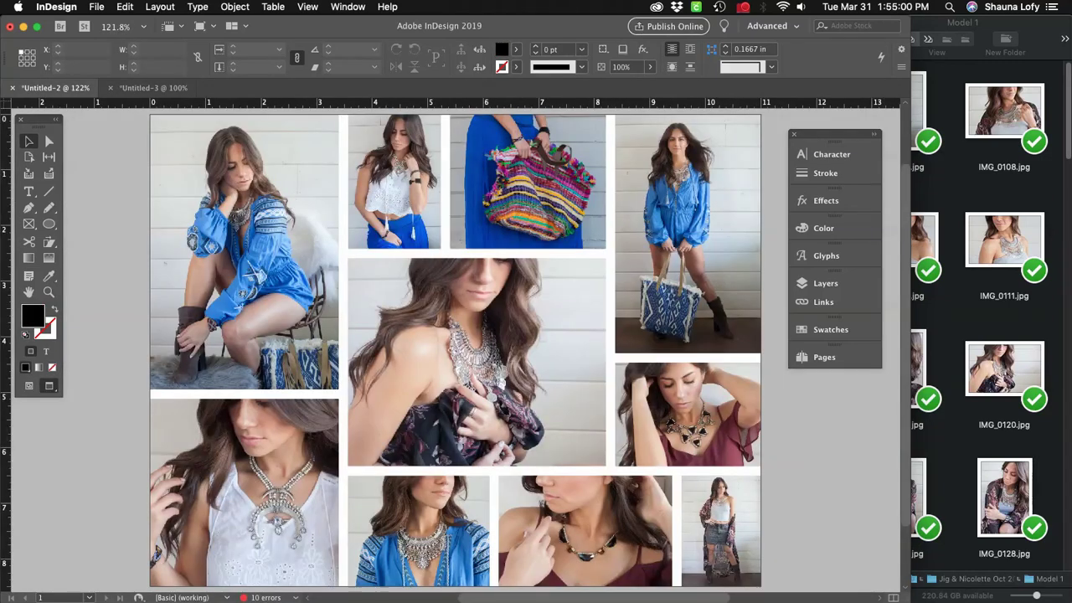
left_click(154, 87)
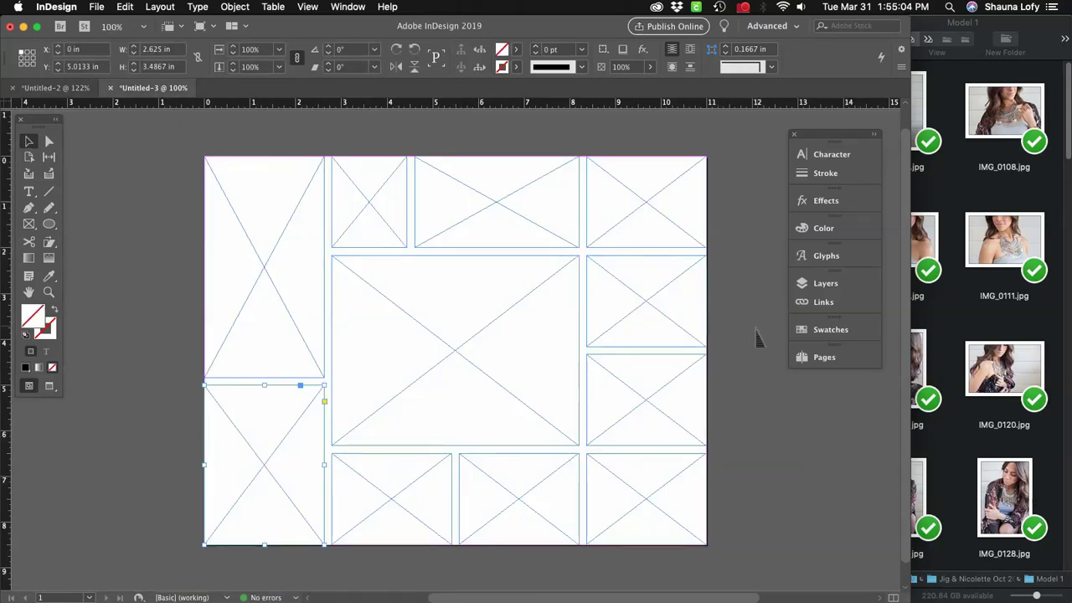
left_click(672, 240)
key("Delete")
left_click(637, 276)
left_click_drag(645, 260, 659, 156)
left_click(741, 322)
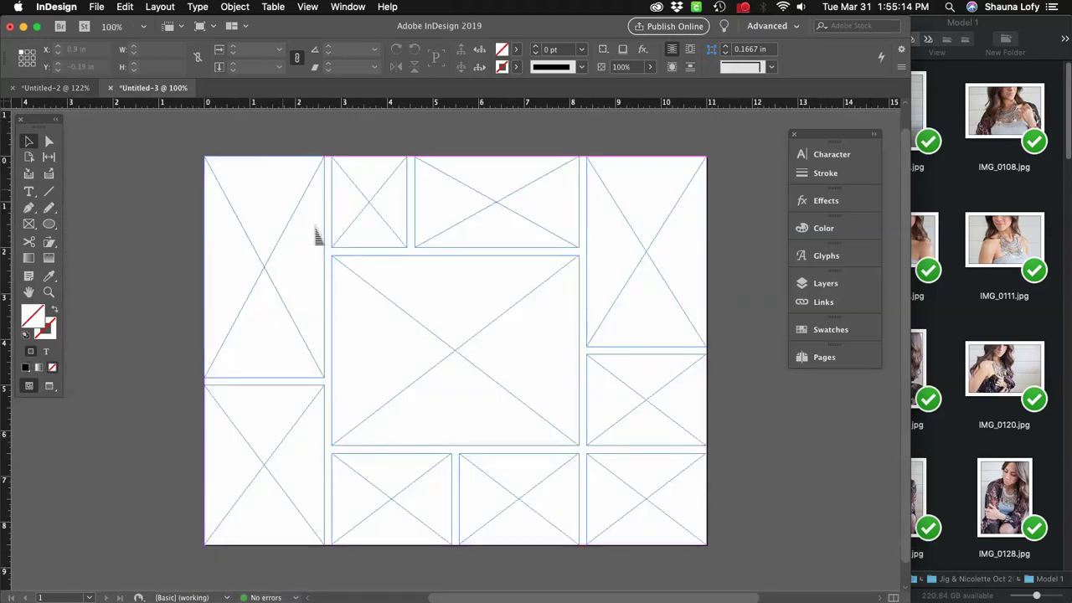
In the bottom row, shift the last gap about 1.2 in right and the gap before it about 0.7 in right with the Gap tool.
key("u")
left_click_drag(583, 508, 636, 510)
key("super+z")
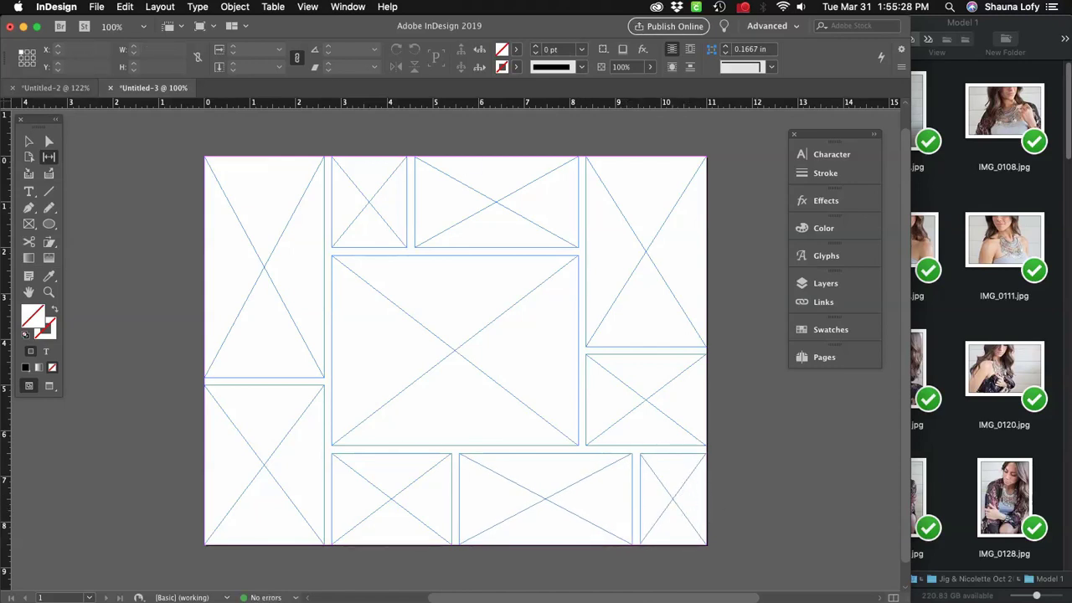
left_click(59, 87)
left_click(154, 88)
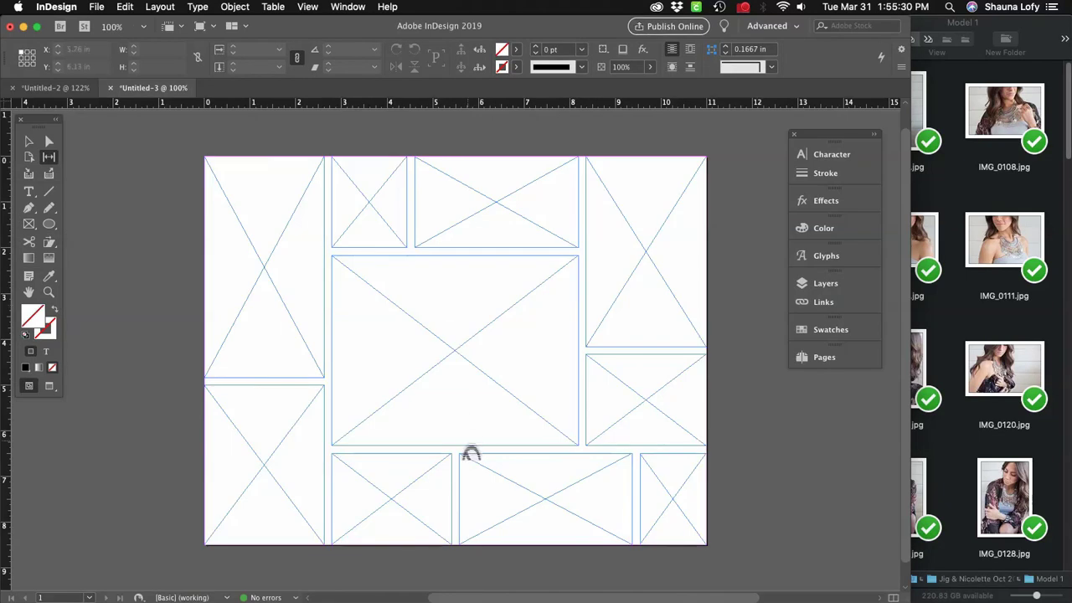
left_click_drag(455, 496, 486, 495)
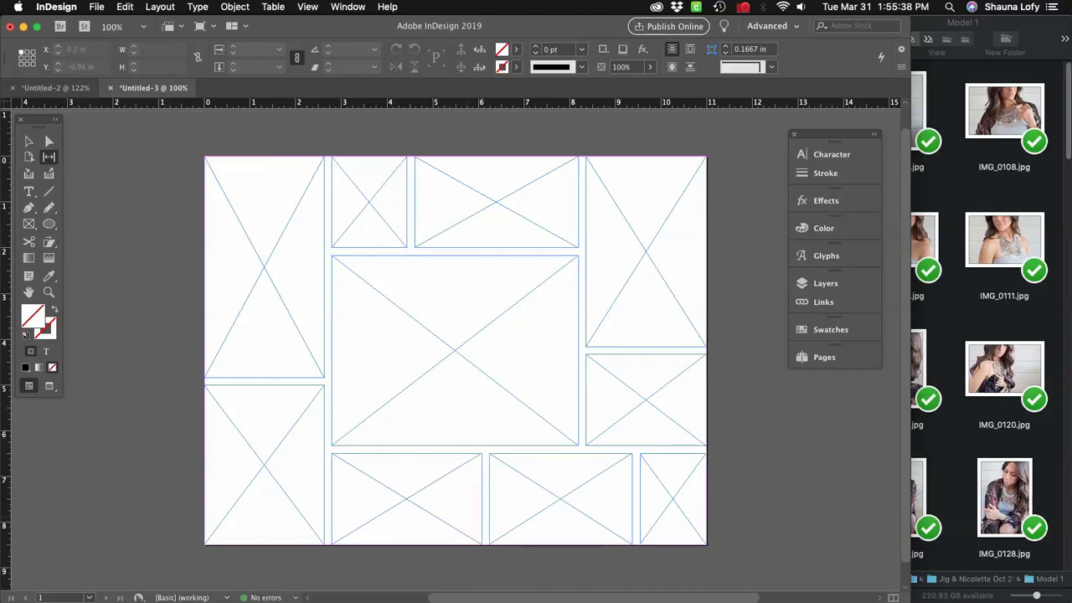
Shift the first column's row gap about 0.4 in down and the full-height gap beside that column about 0.3 in right.
left_click(56, 87)
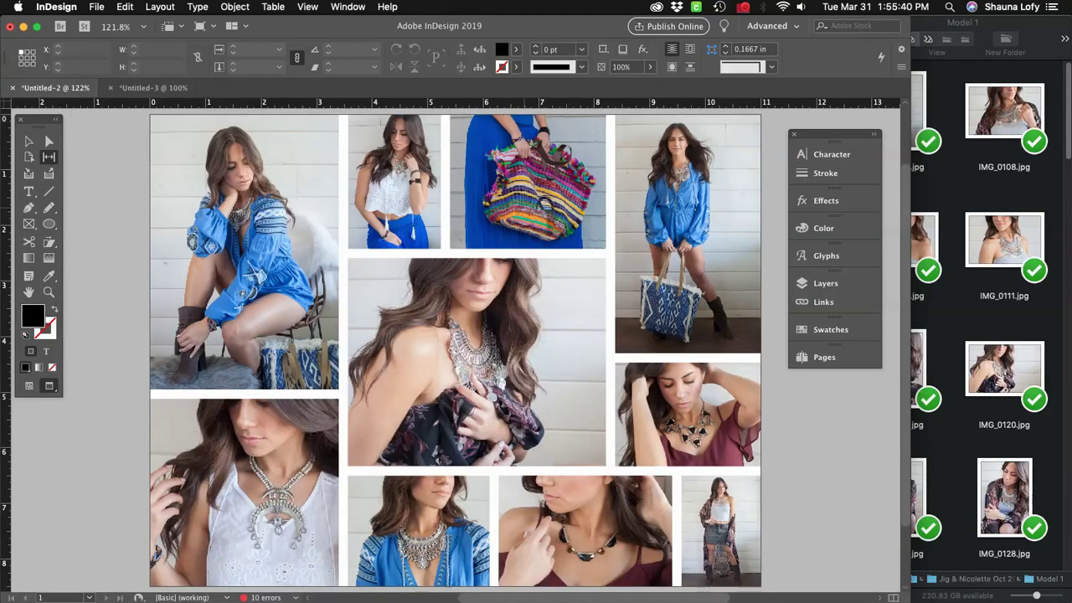
left_click(153, 87)
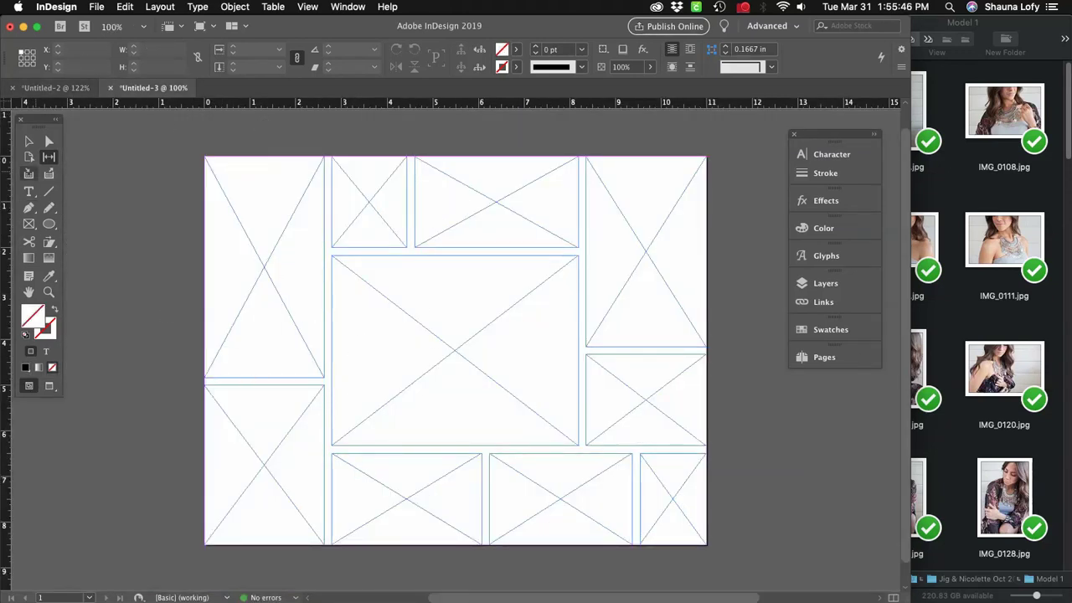
left_click_drag(264, 387, 263, 401)
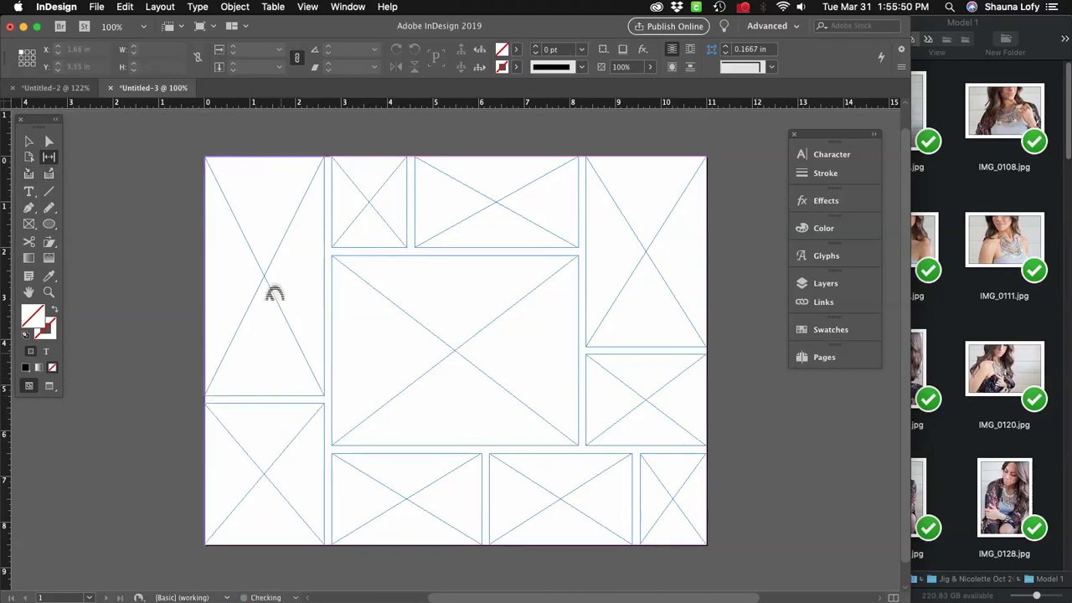
left_click_drag(328, 343, 343, 340)
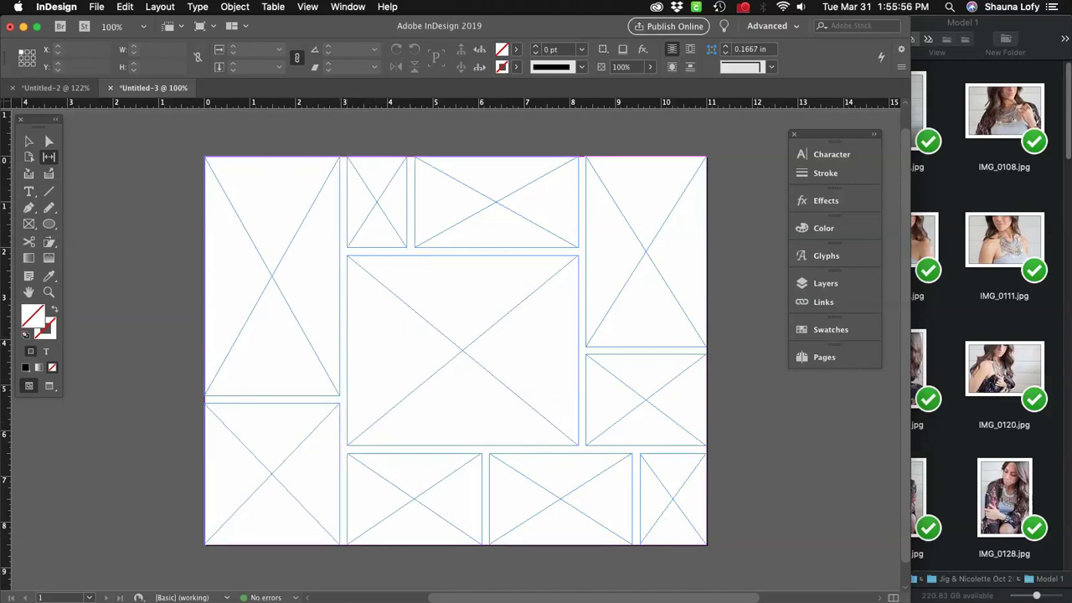
Check the Untitled-2 collage, return to the Untitled-3 frame layout, and switch to the Finder's Model 1 photo folder.
left_click(55, 87)
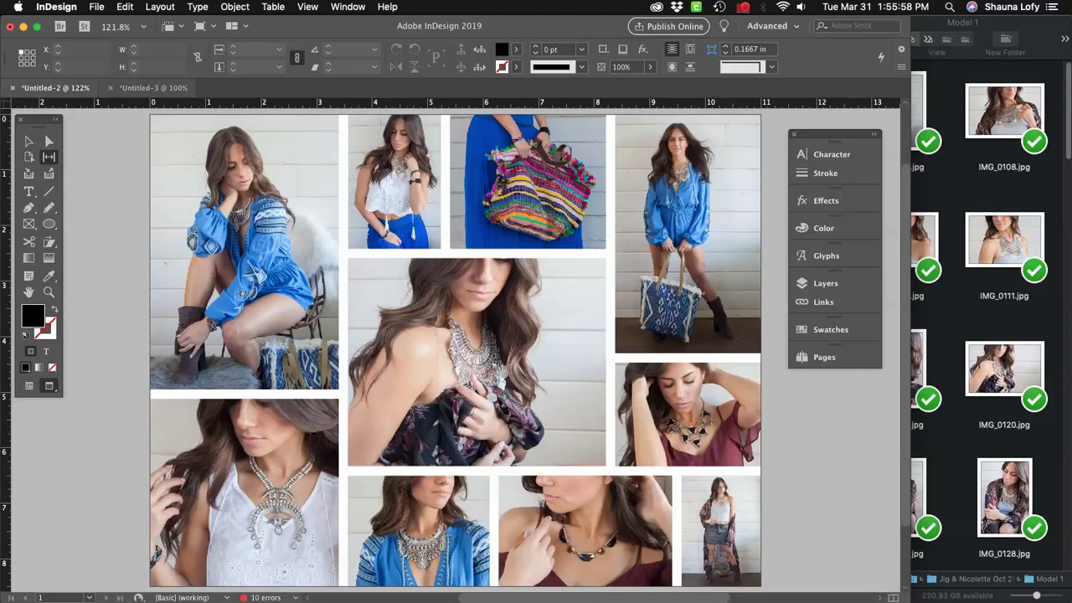
key("super+grave")
key("super+Tab")
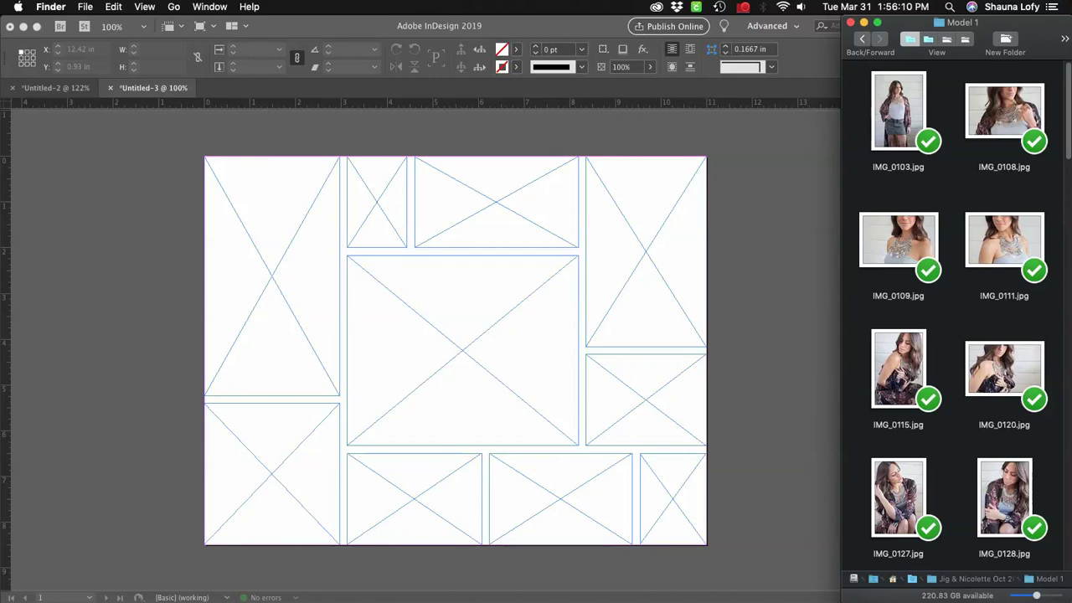
Place IMG_0120.jpg from the Model 1 folder into the large central frame.
left_click(1005, 370)
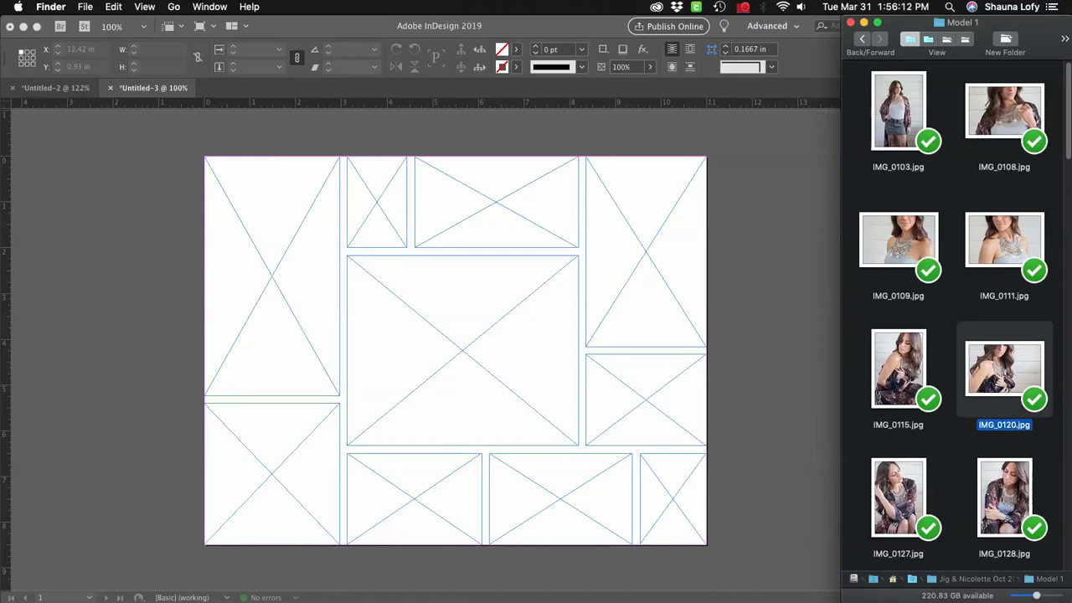
left_click_drag(1004, 369, 490, 350)
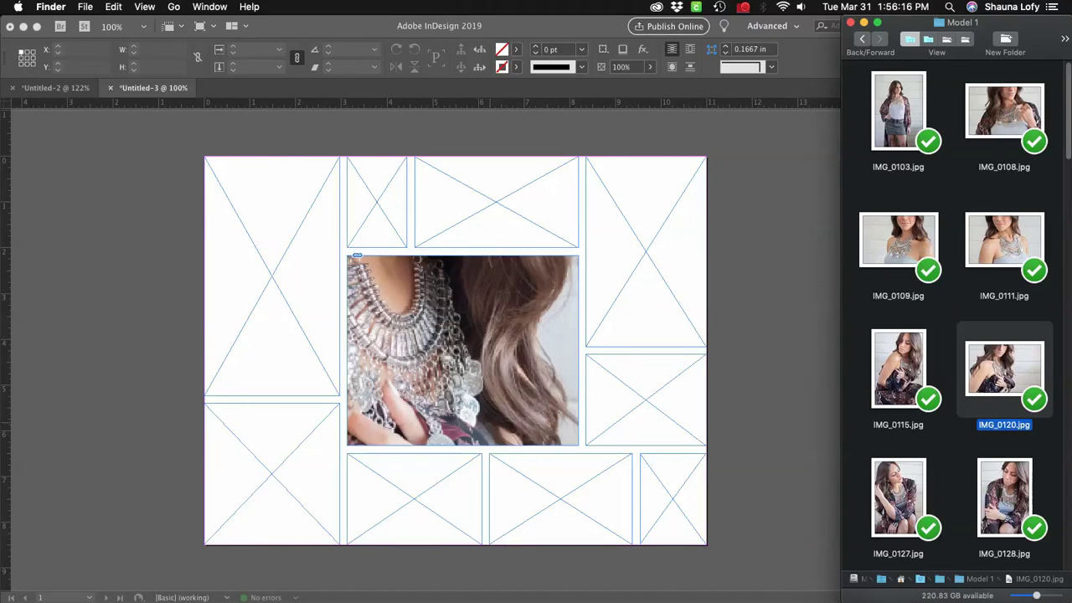
left_click(478, 132)
Fit the central frame's photo so that it fills the frame proportionally.
left_click(29, 142)
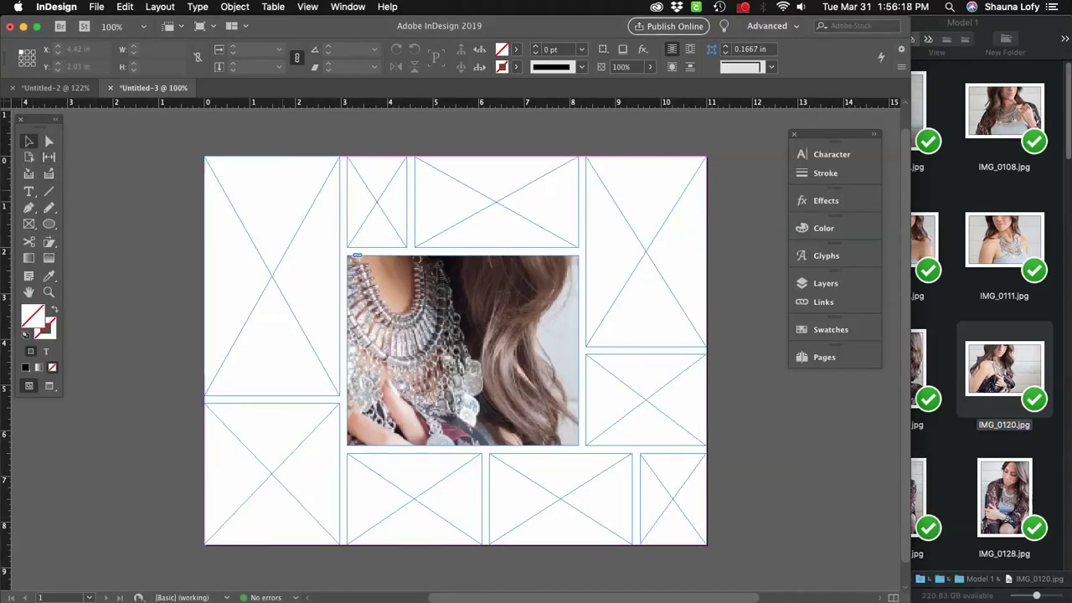
left_click(503, 345)
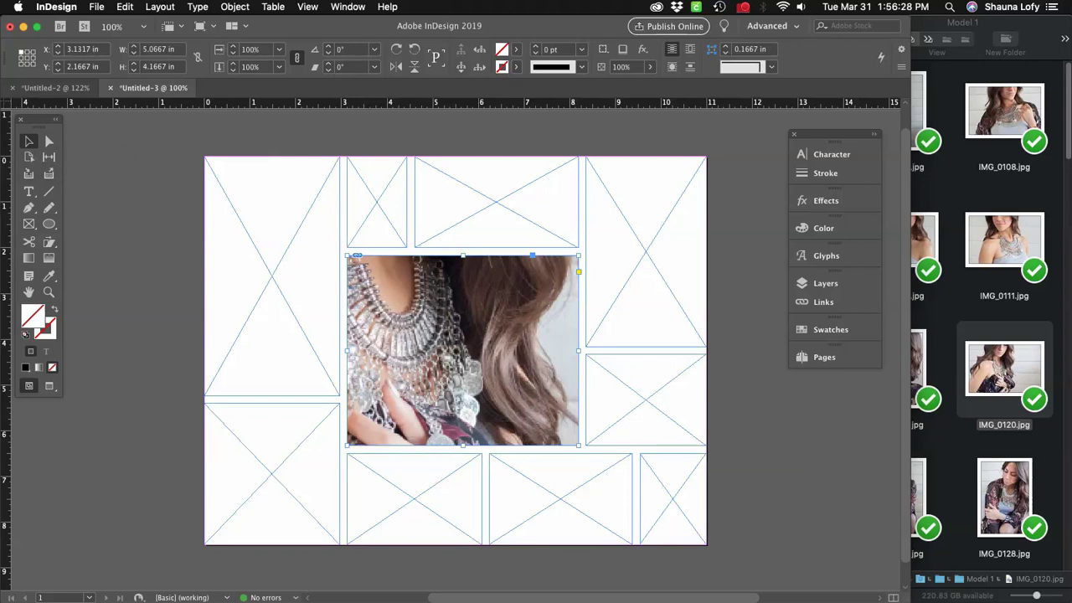
left_click(235, 6)
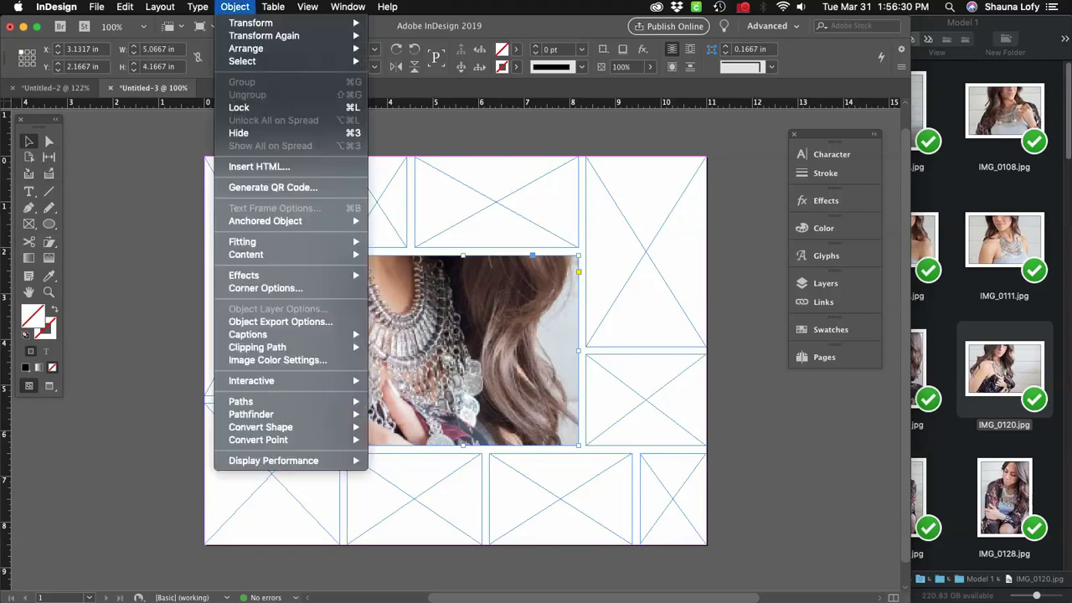
mouse_move(285, 242)
left_click(433, 242)
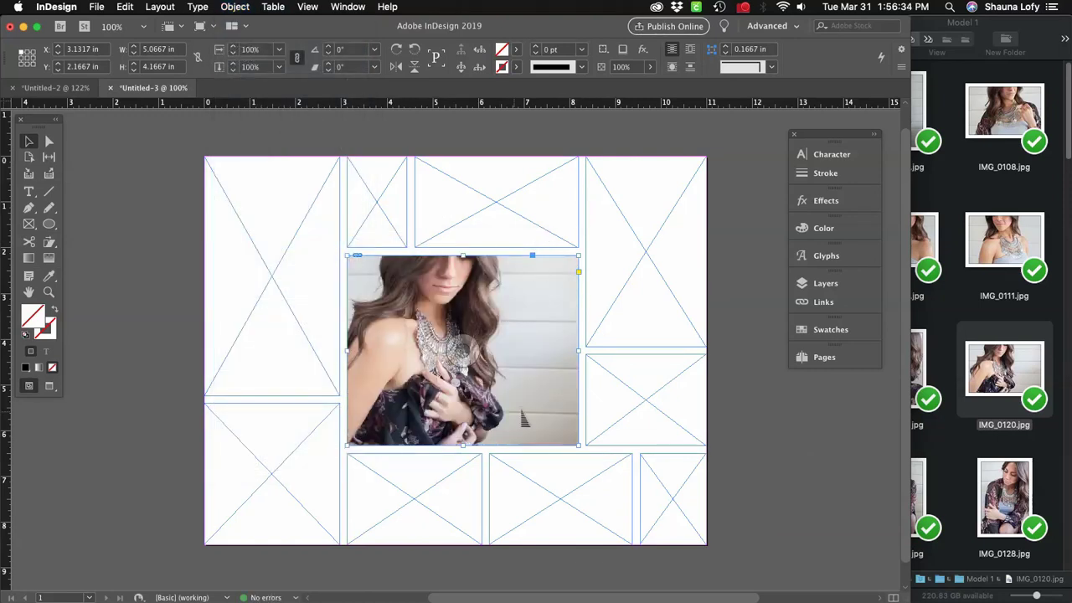
Shift the photo inside the central frame about 0.42 in to the right without moving the frame.
left_click(48, 141)
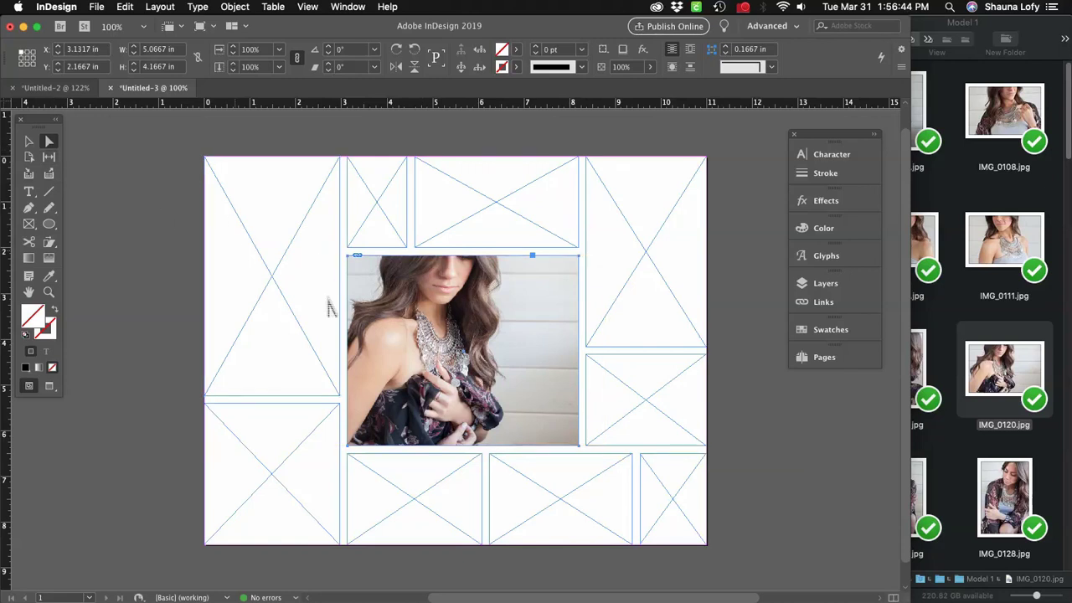
left_click(427, 356)
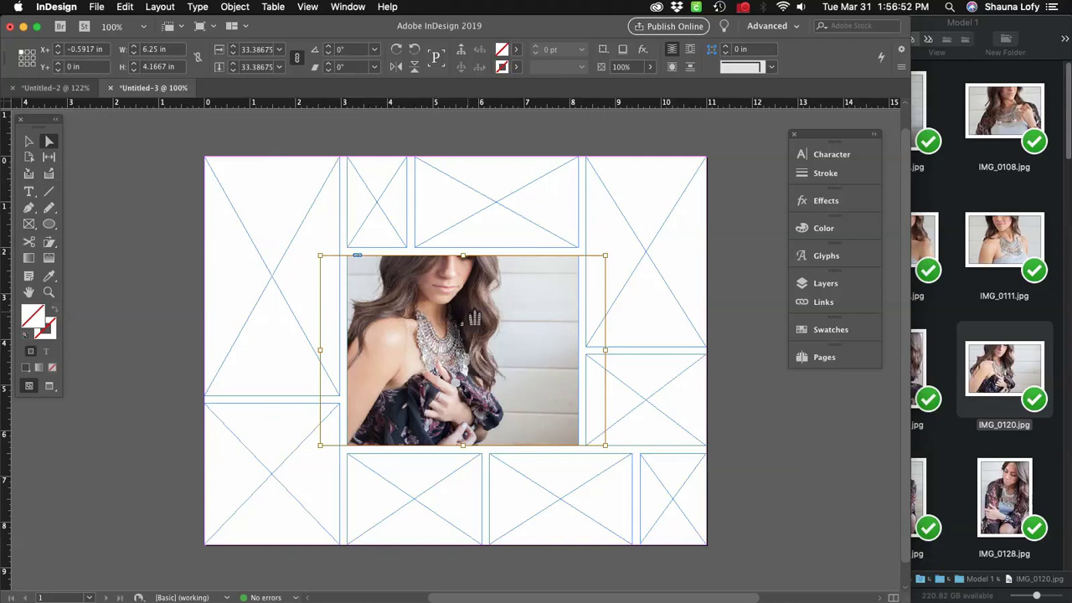
key("shift+Right")
key("shift+Right")
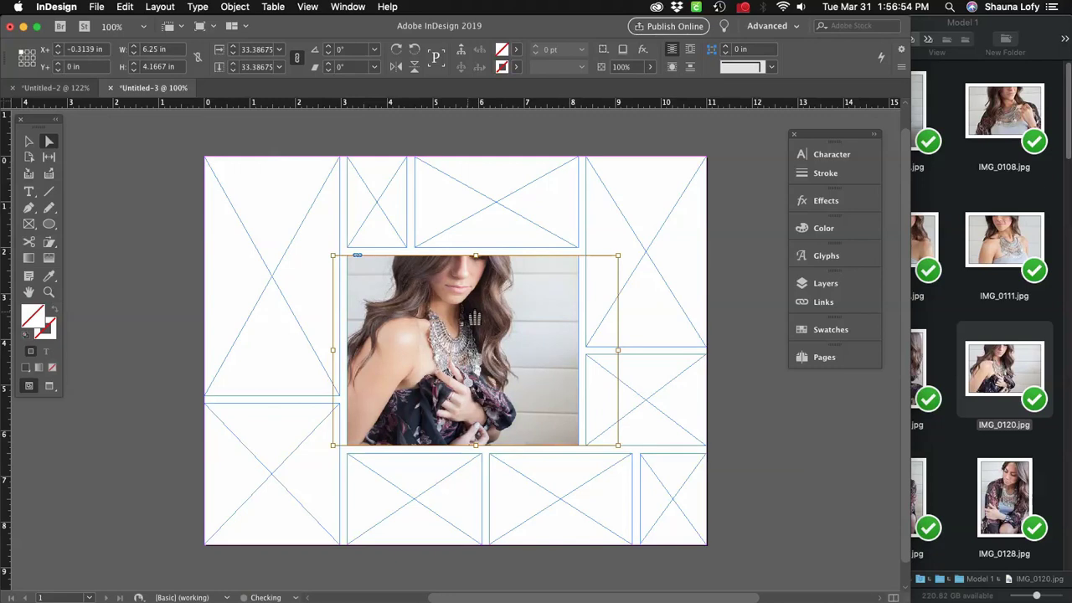
key("Right")
key("Right")
key("Right")
key("Right")
key("Right")
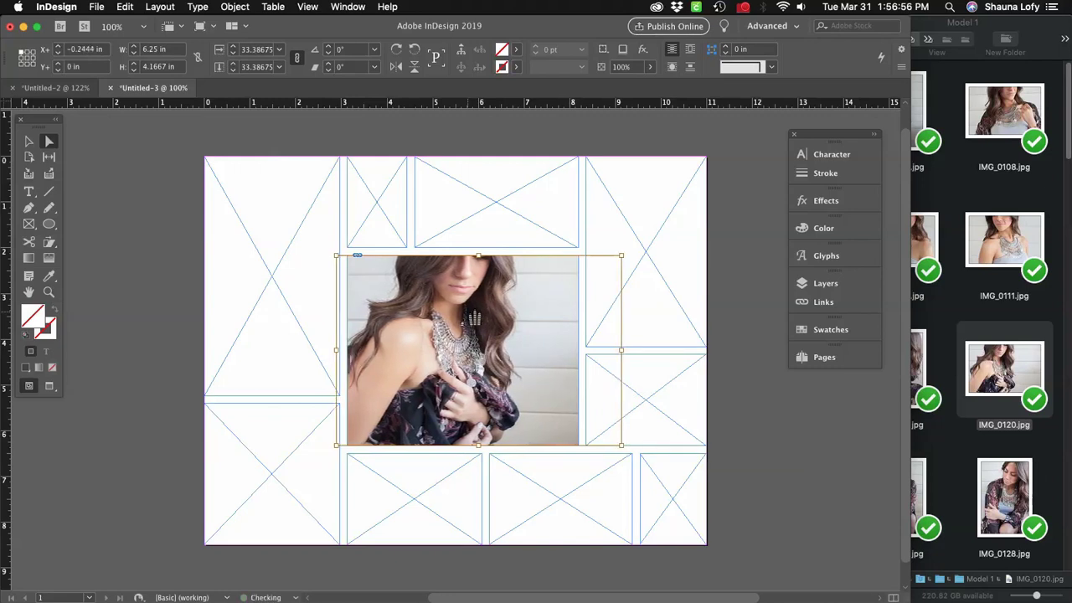
key("Right")
key("Right")
key("Right")
key("Right")
key("Right")
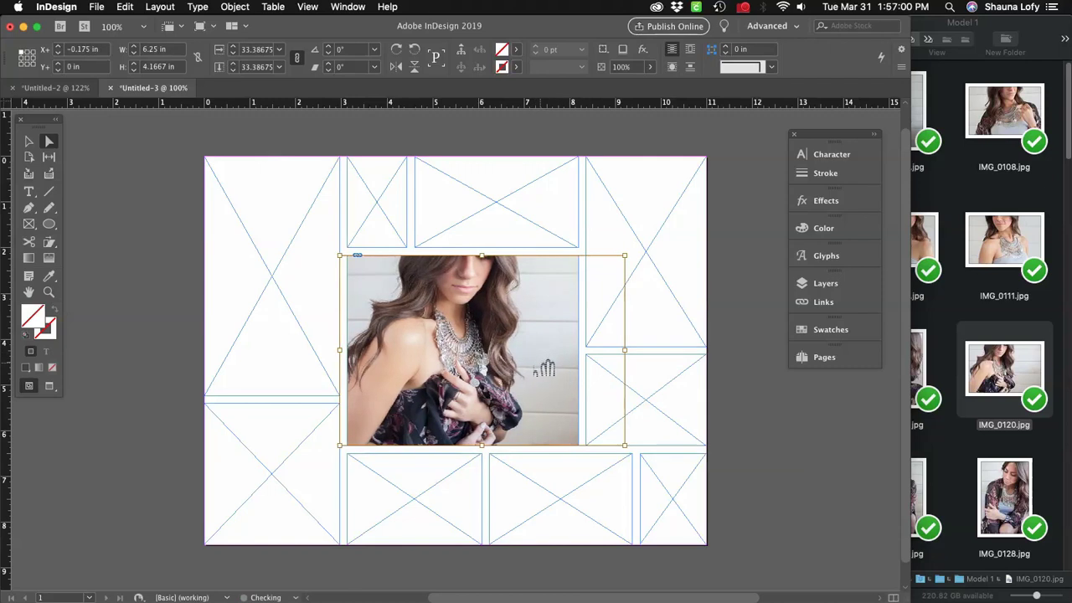
left_click(742, 401)
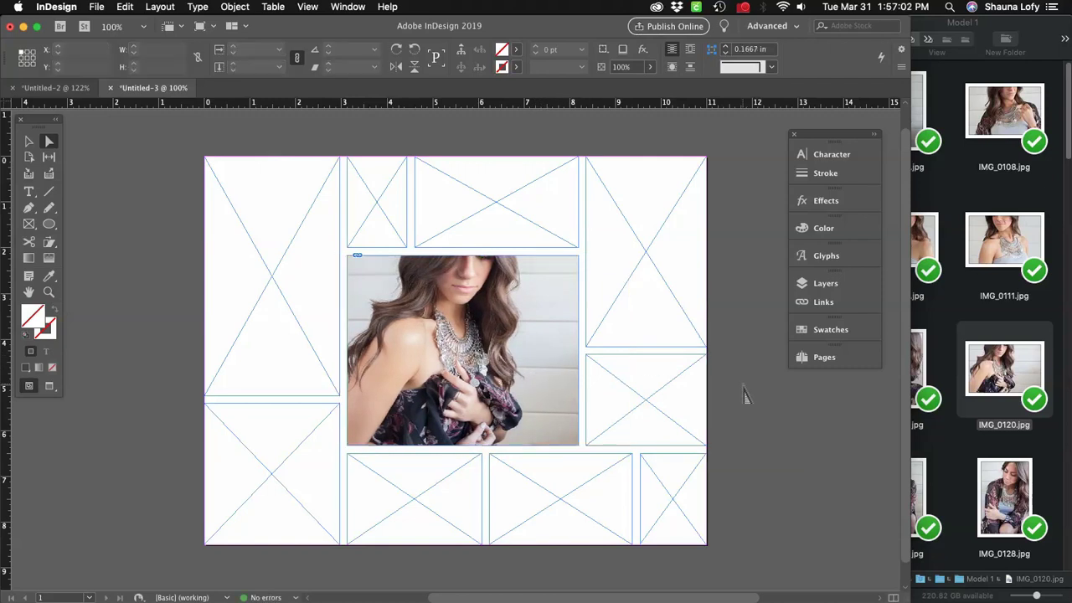
Place IMG_0141.jpg from the Model 1 folder into the small frame in the page's bottom-right corner.
left_click(953, 319)
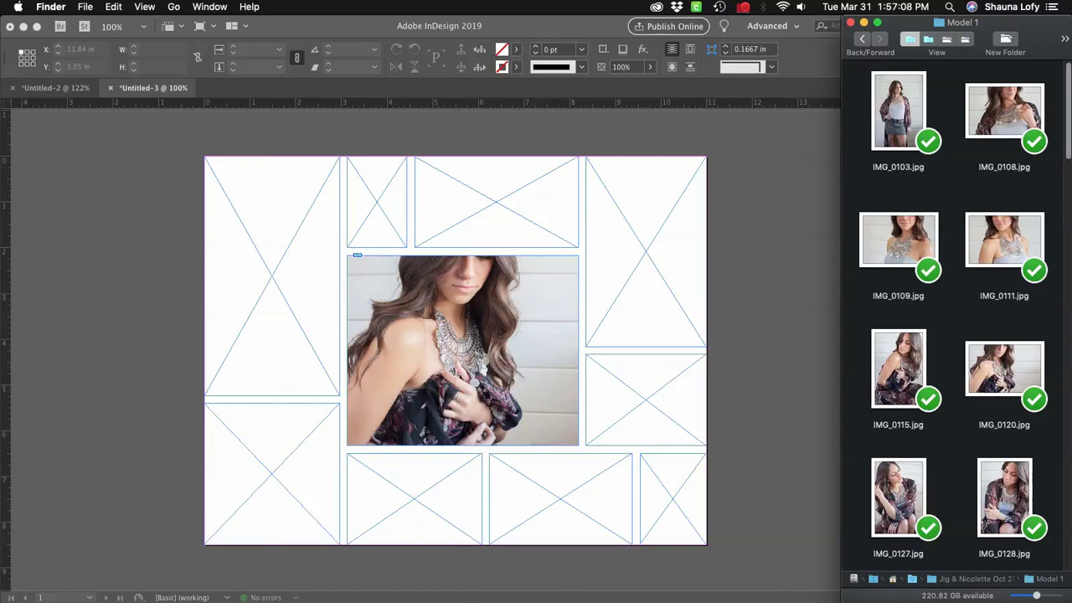
scroll(957, 319, "down", 4)
scroll(957, 319, "down", 3)
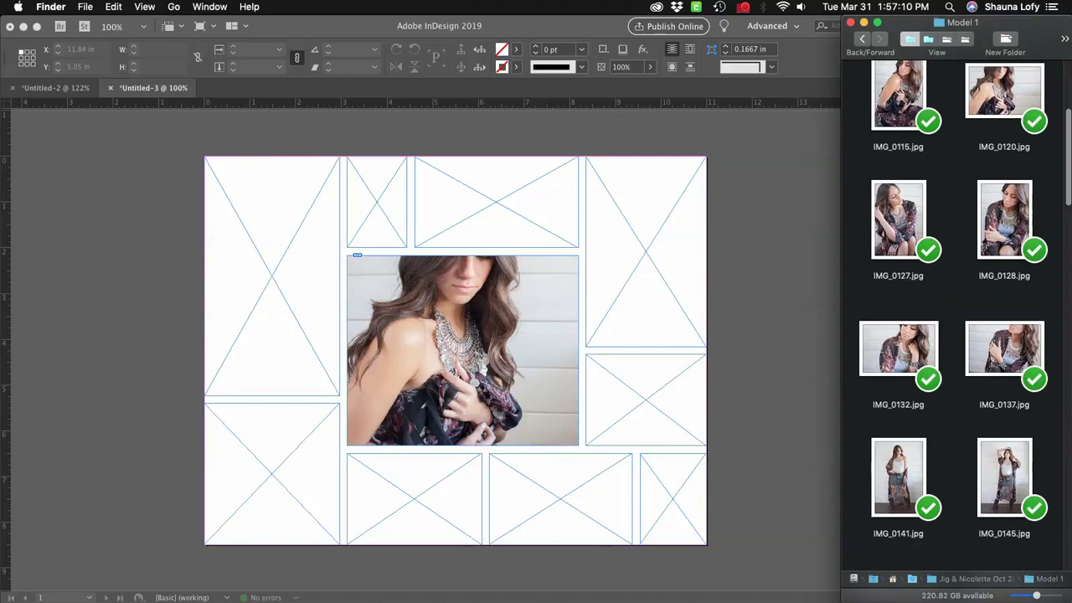
scroll(957, 319, "down", 1)
left_click_drag(898, 442, 674, 499)
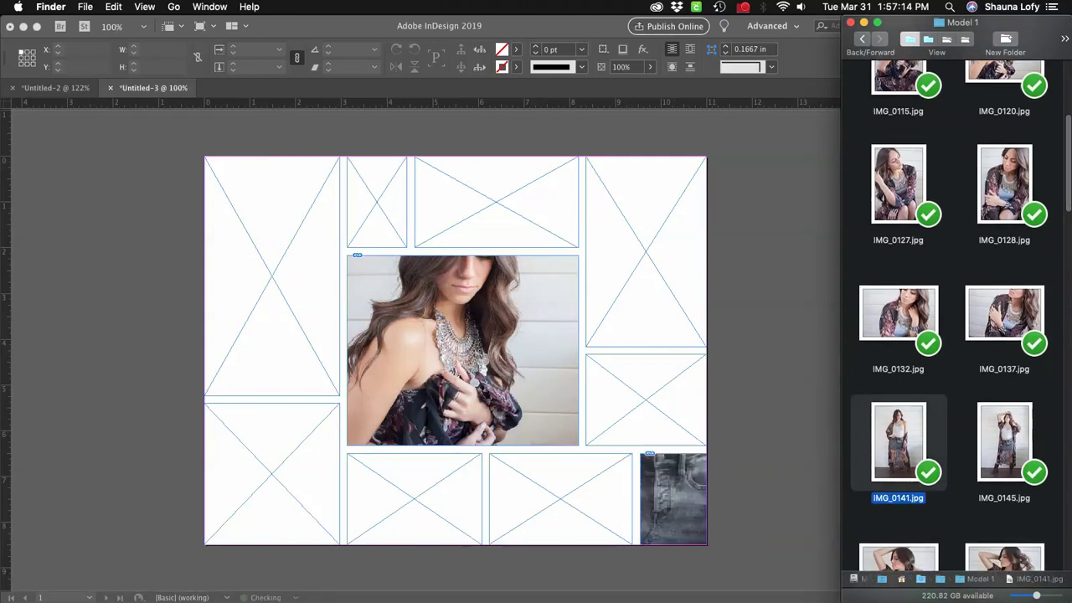
Place IMG_0264.jpg into the tall frame in the page's top-left corner and delete the stray vertical guide.
scroll(957, 318, "down", 15)
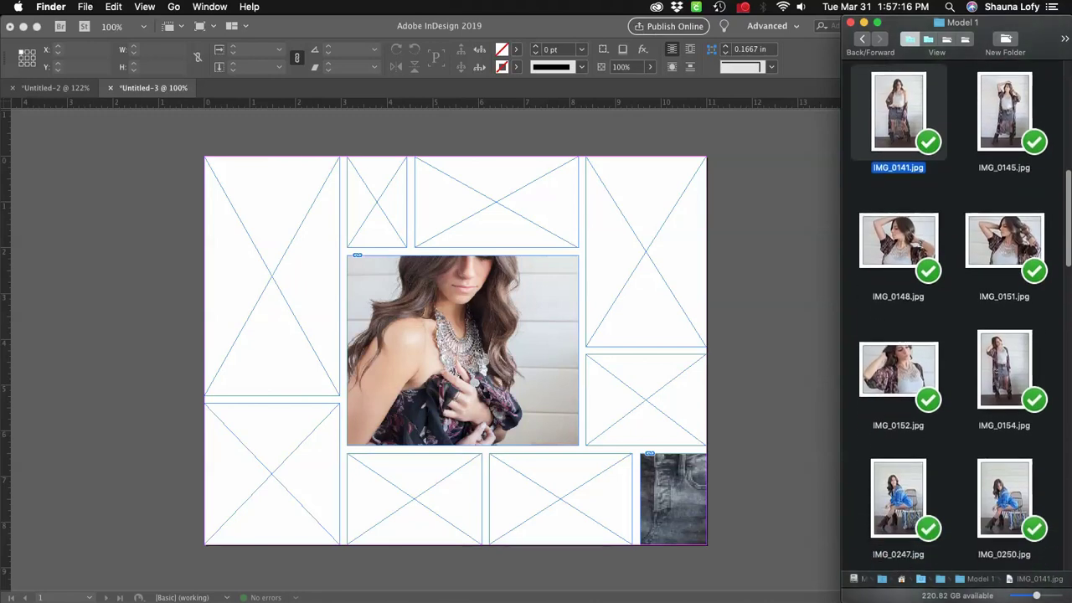
scroll(957, 318, "down", 2)
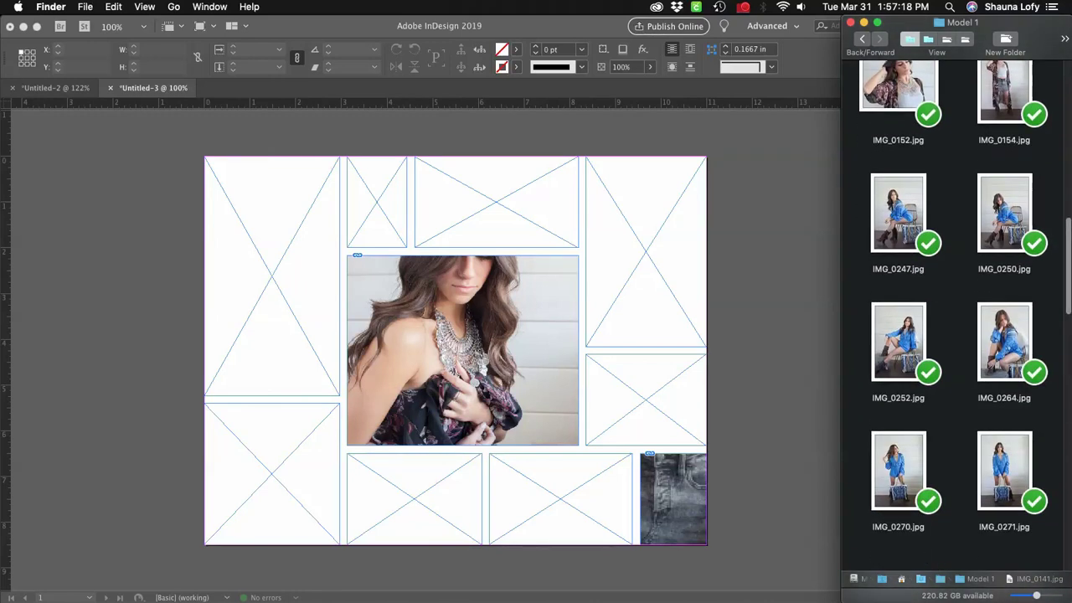
scroll(957, 318, "down", 2)
left_click(1005, 286)
left_click_drag(1004, 285, 300, 270)
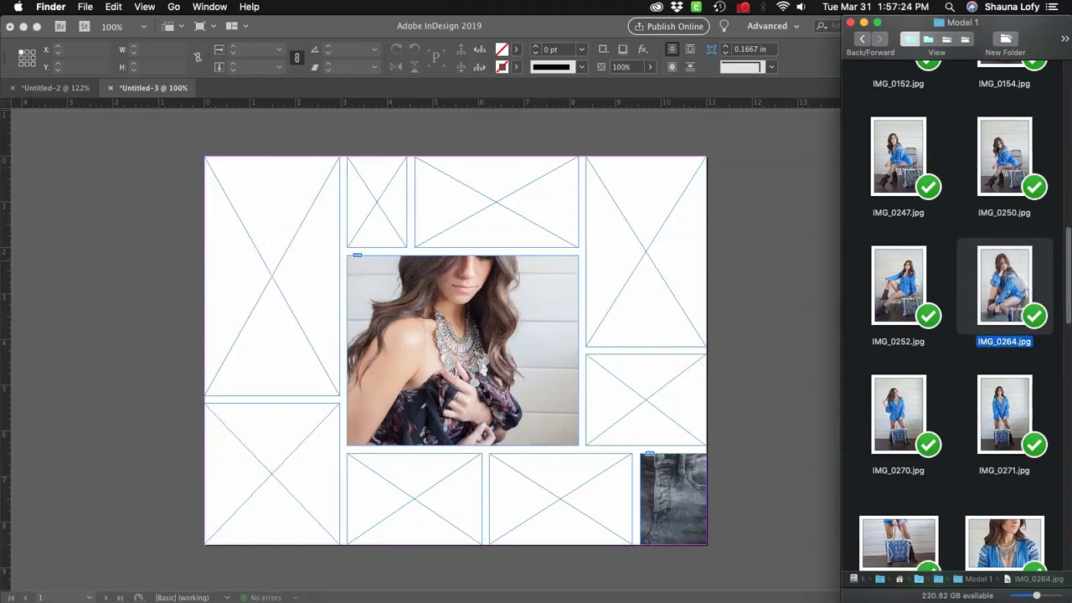
left_click(283, 136)
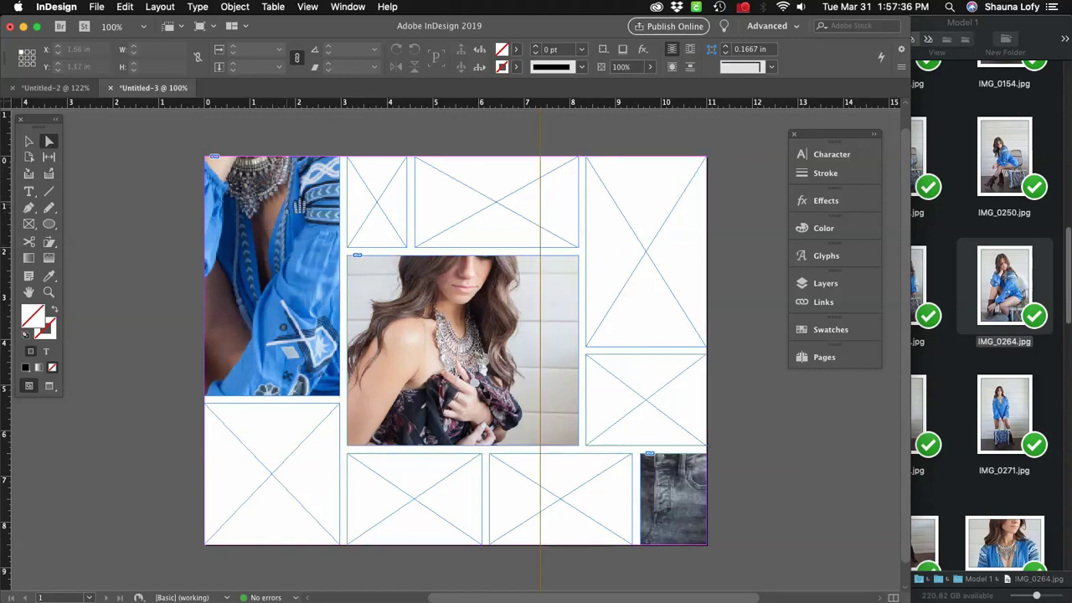
key("Delete")
Fit the photo in the tall top-left frame so that it fills the frame proportionally.
left_click(28, 141)
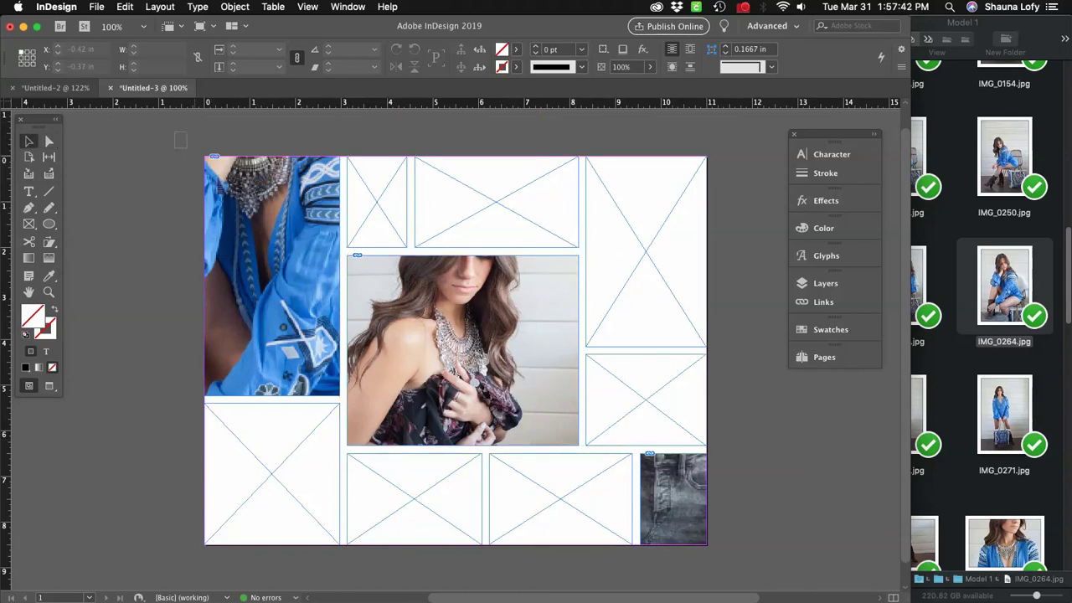
left_click(255, 209)
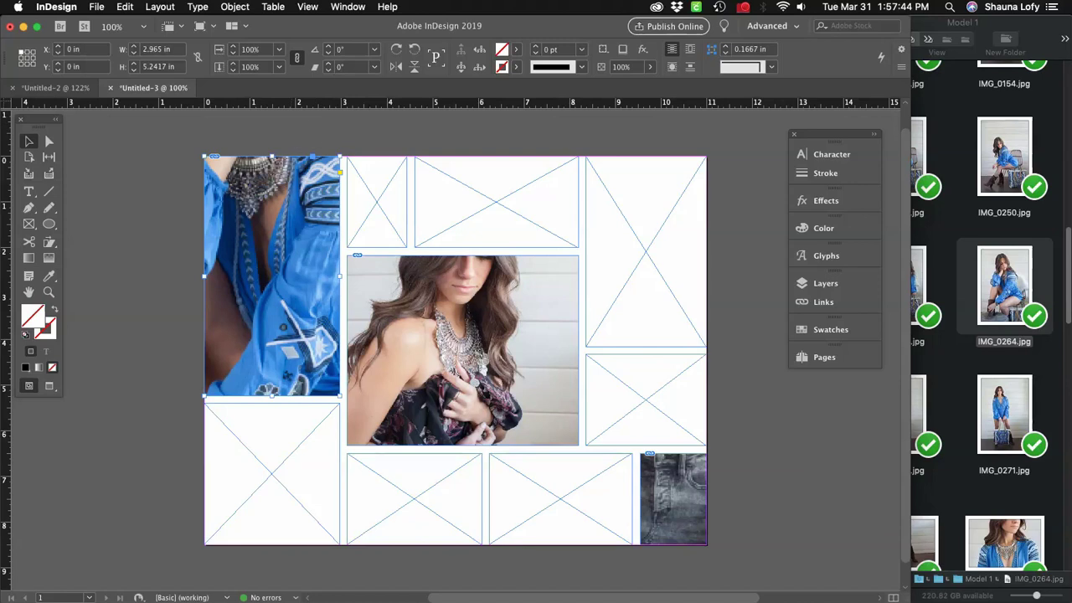
left_click(234, 7)
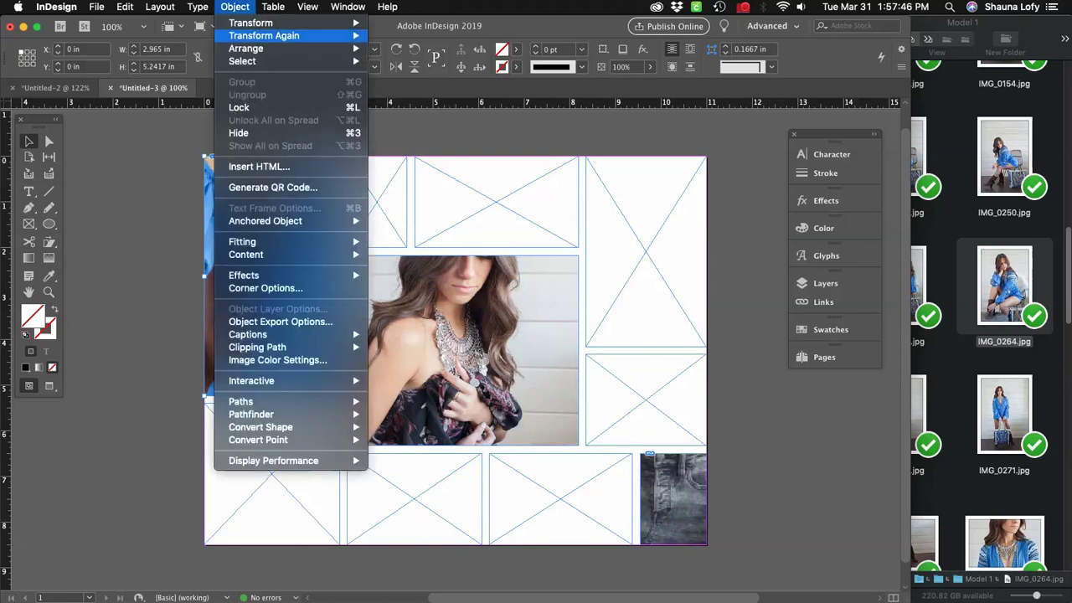
mouse_move(252, 242)
left_click(433, 241)
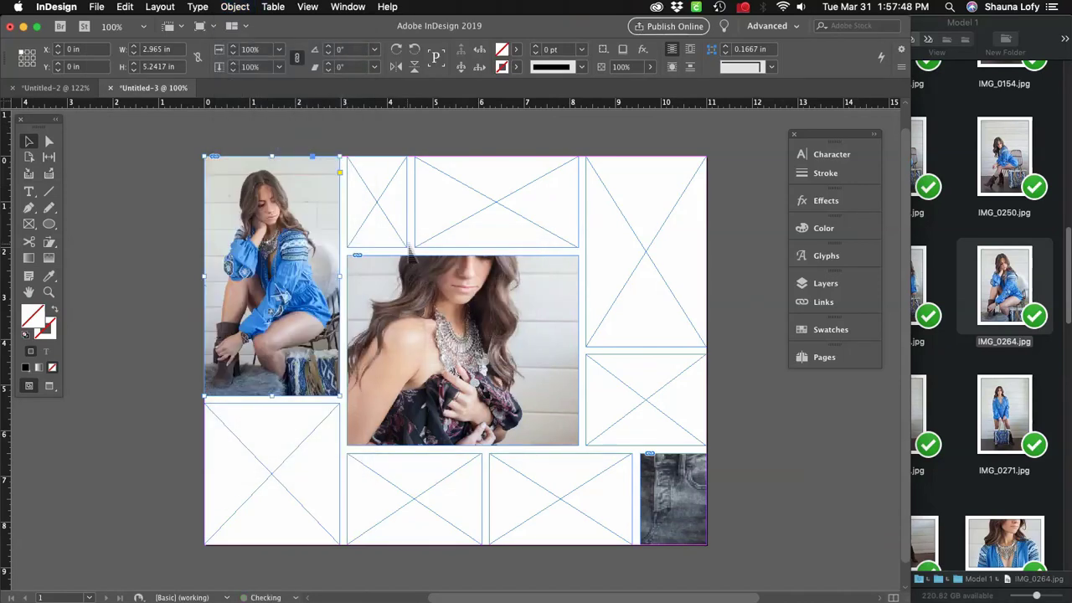
left_click(772, 505)
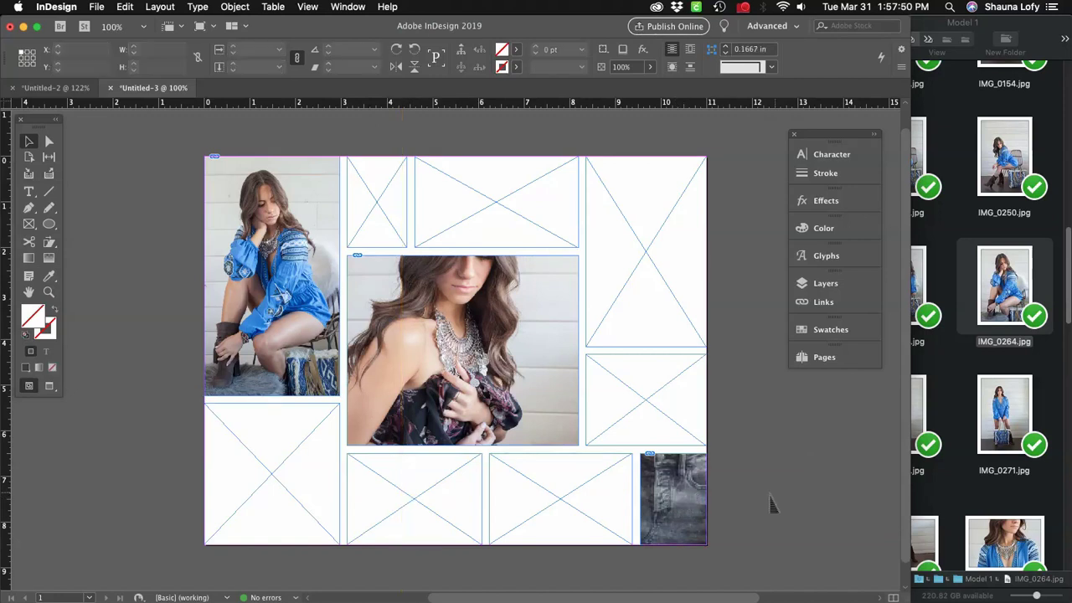
Fit the photo in the small bottom-right frame so that it fills the frame proportionally.
left_click(669, 521)
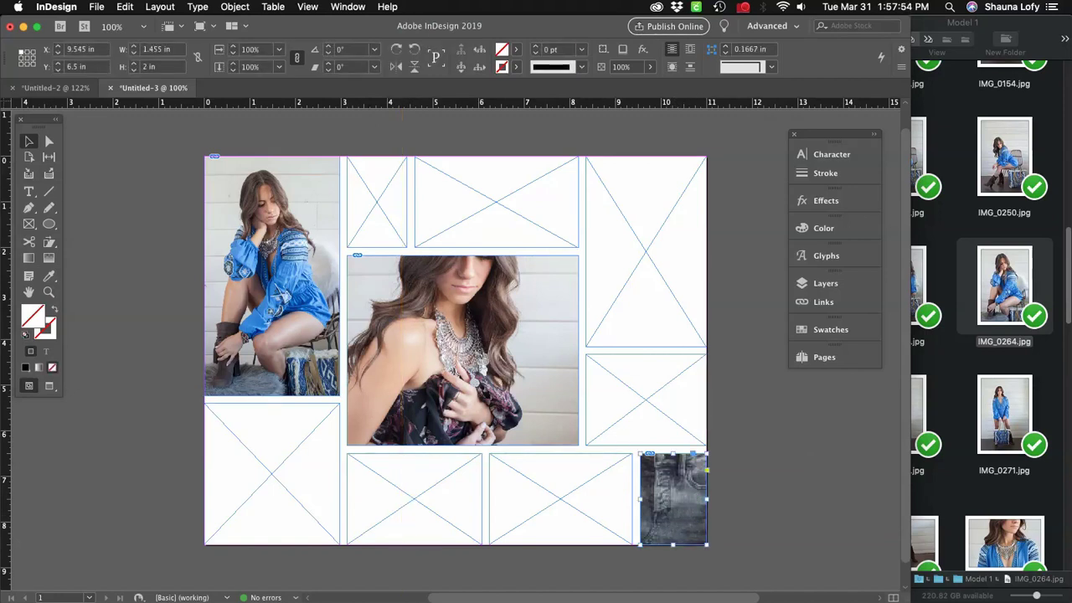
left_click(235, 7)
mouse_move(243, 240)
left_click(433, 241)
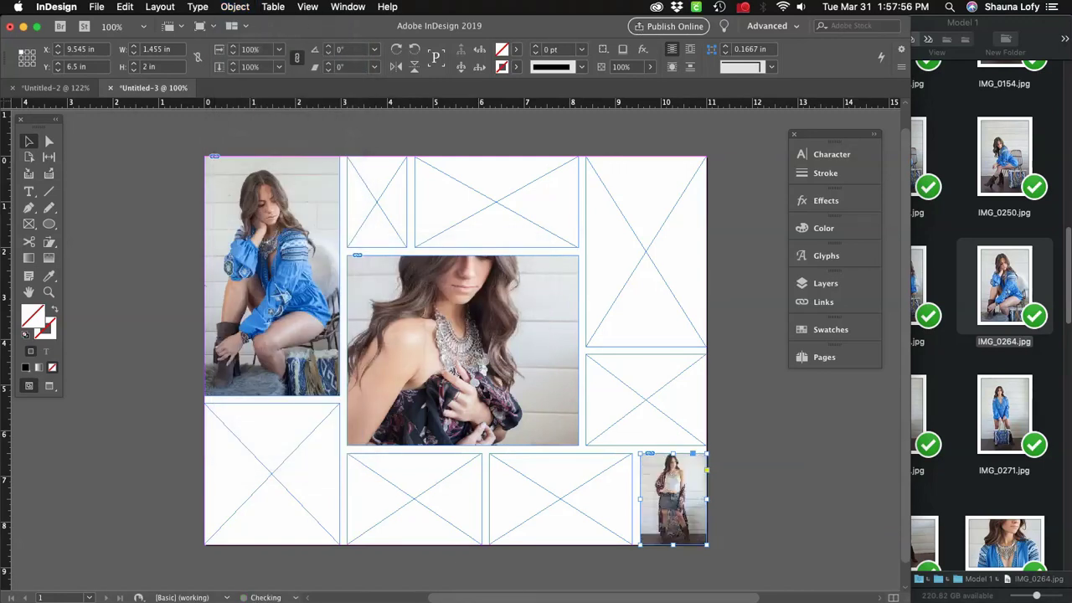
Place IMG_0407.jpg from the Model 1 folder into the wide frame in the top row.
left_click_drag(900, 427, 841, 427)
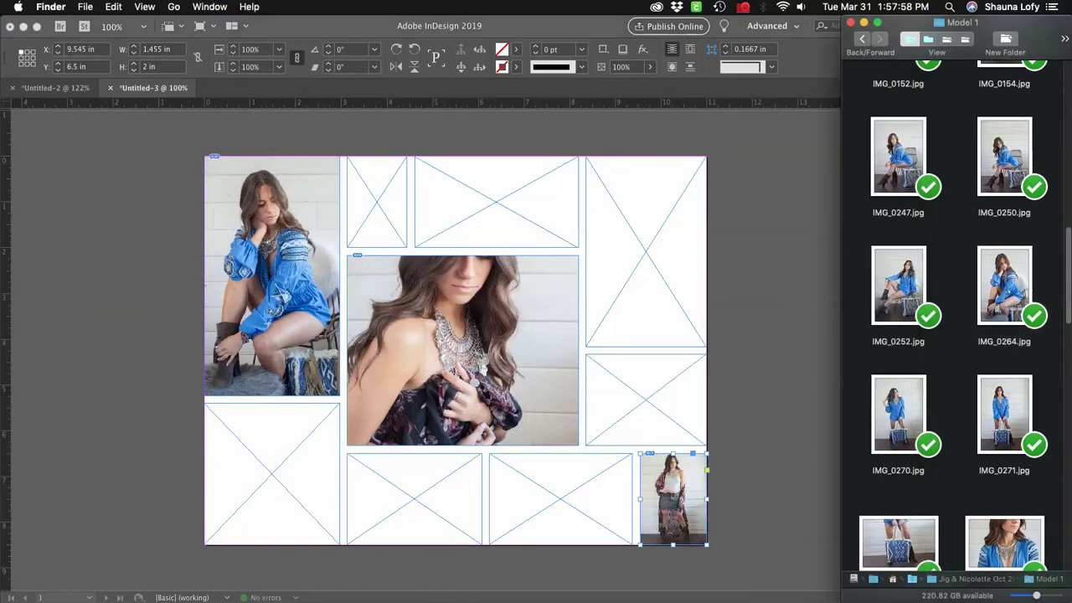
scroll(955, 335, "down", 3)
scroll(956, 318, "down", 1)
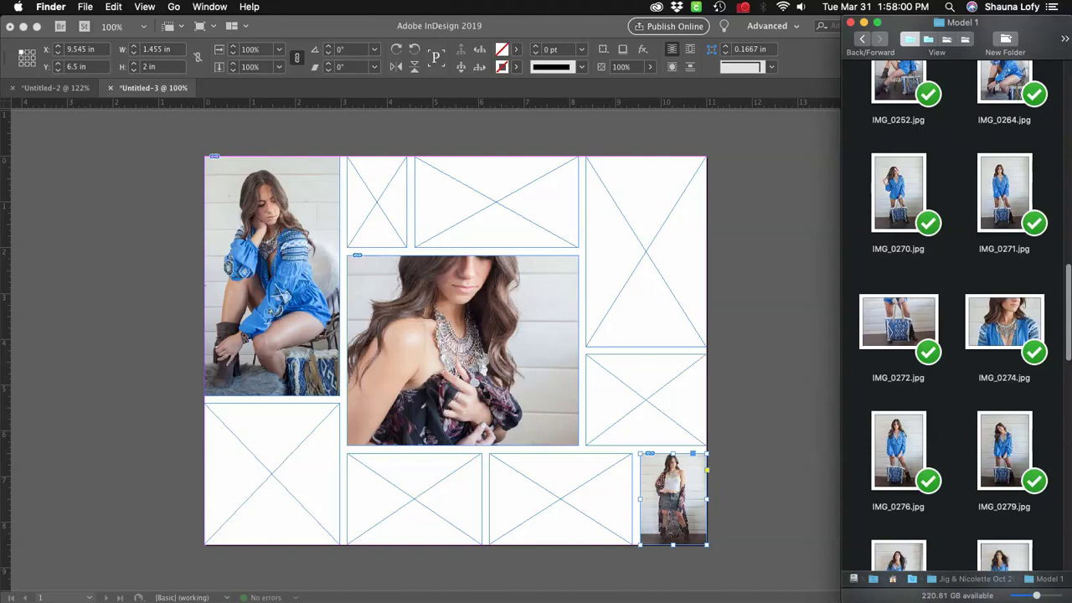
scroll(955, 335, "down", 5)
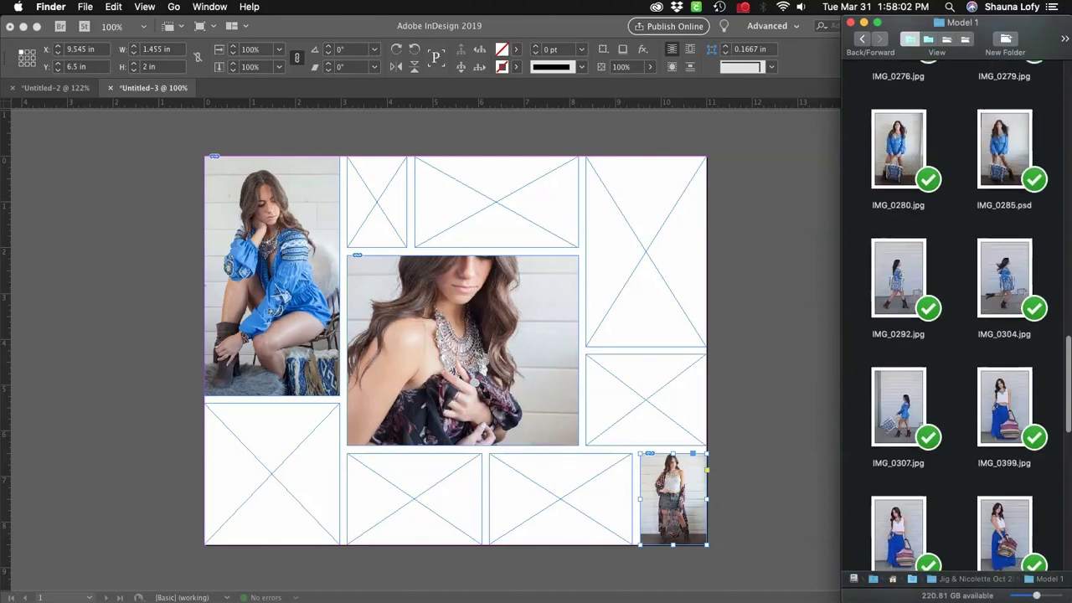
left_click_drag(1004, 394, 536, 188)
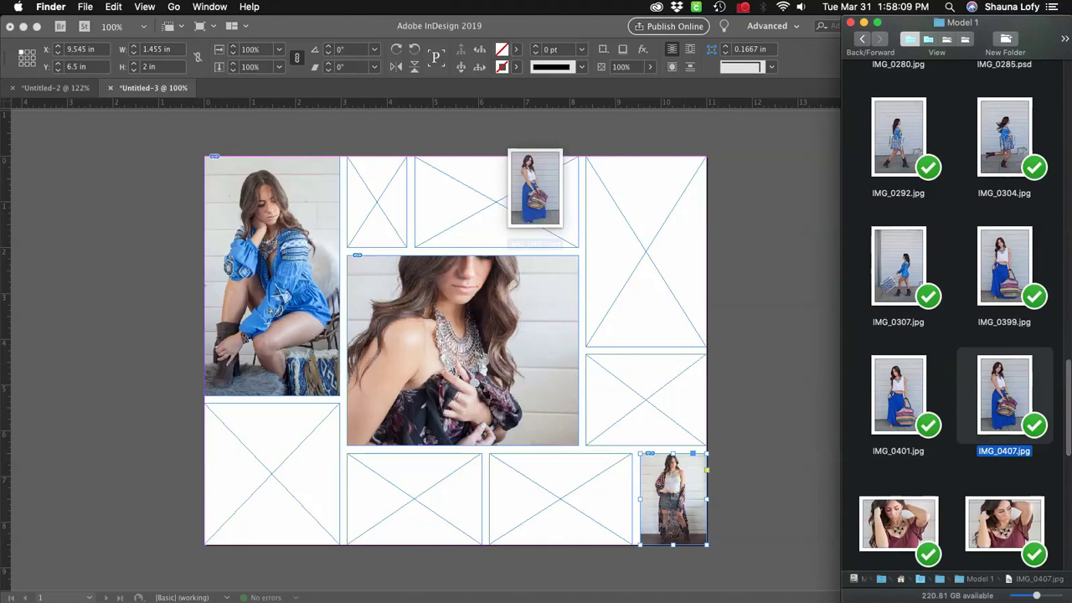
left_click_drag(535, 188, 576, 207)
left_click_drag(1005, 402, 530, 197)
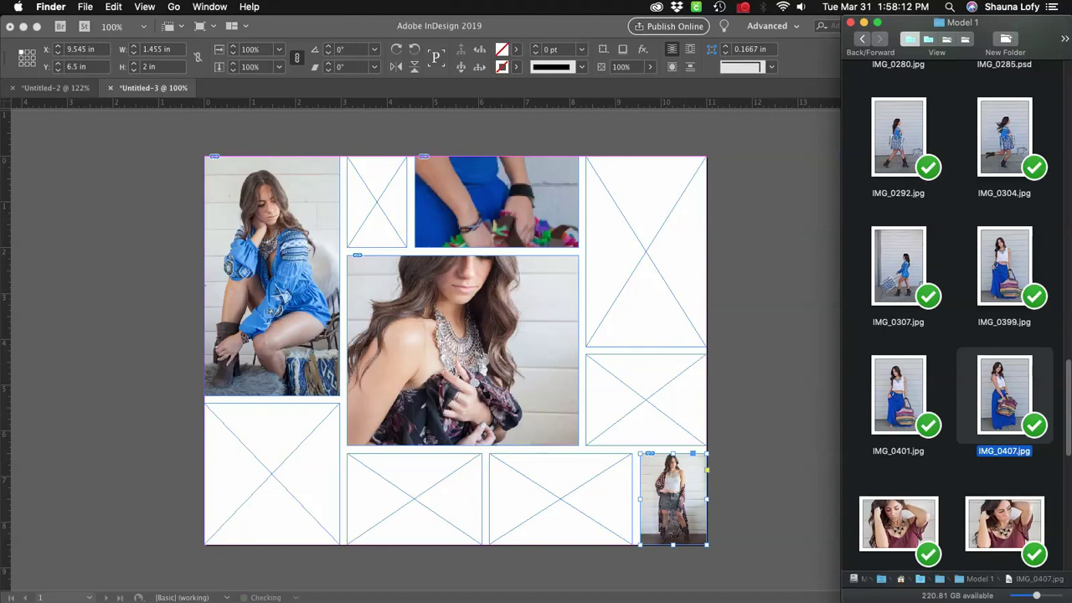
Place IMG_0492.jpg into the bottom row's second frame and IMG_0507.jpg into its third frame.
scroll(955, 322, "down", 4)
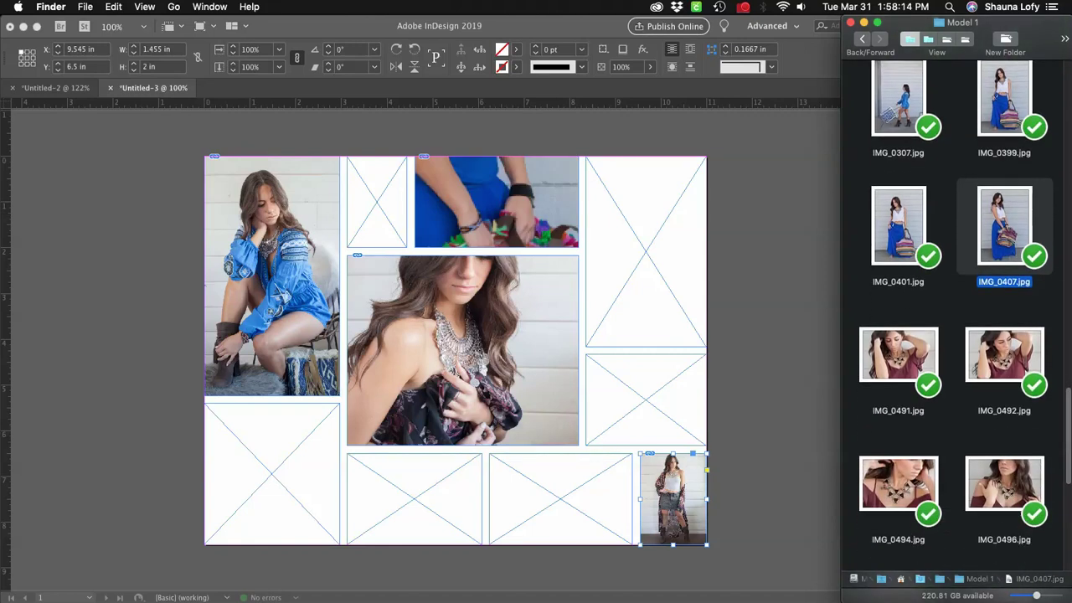
left_click_drag(1005, 355, 416, 498)
scroll(957, 318, "down", 5)
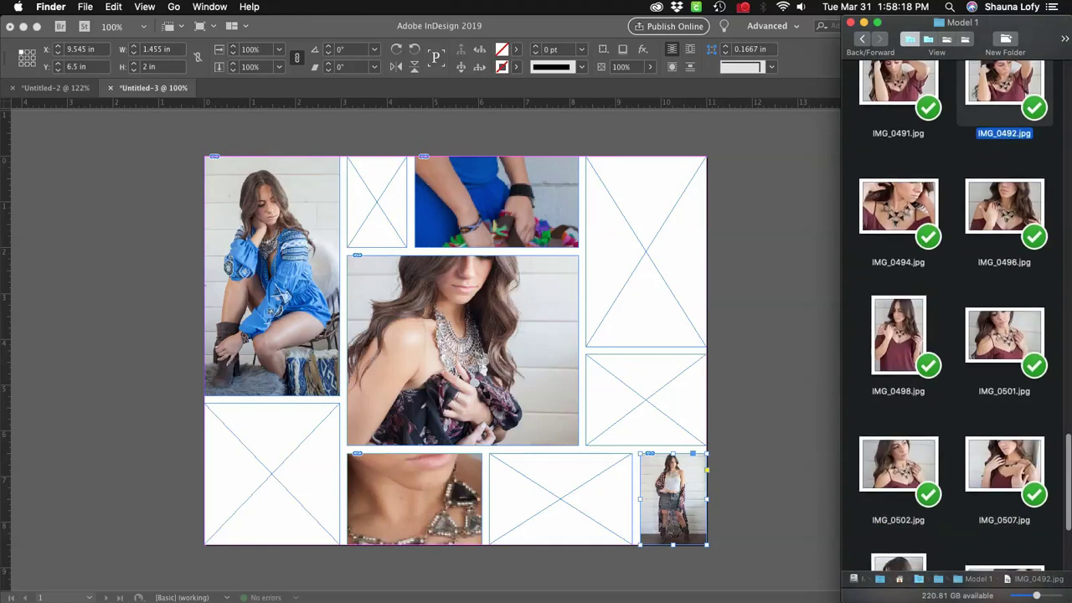
scroll(954, 318, "down", 3)
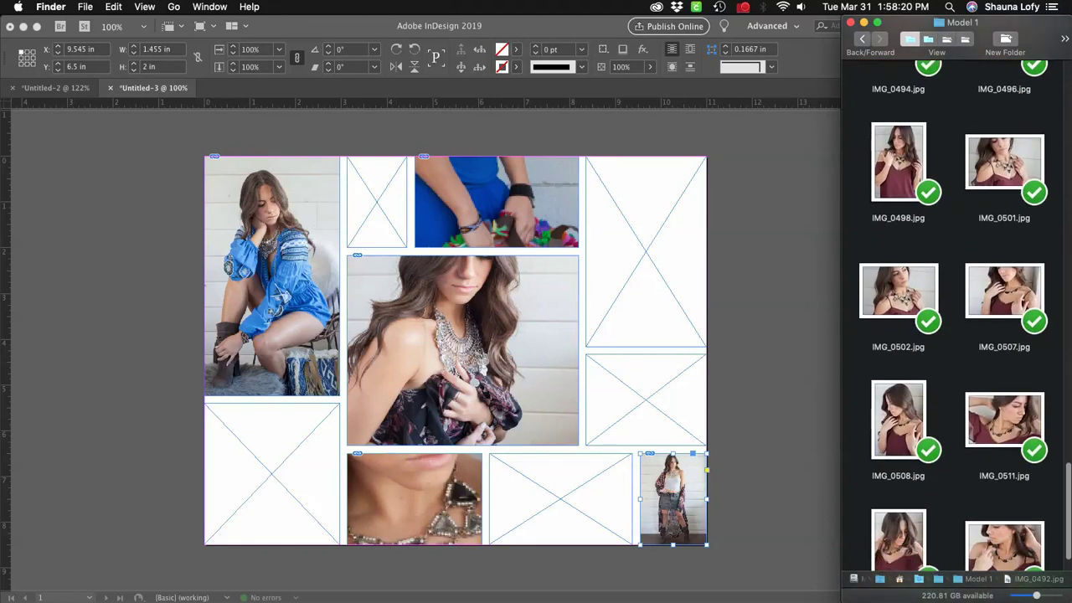
left_click_drag(1004, 283, 584, 500)
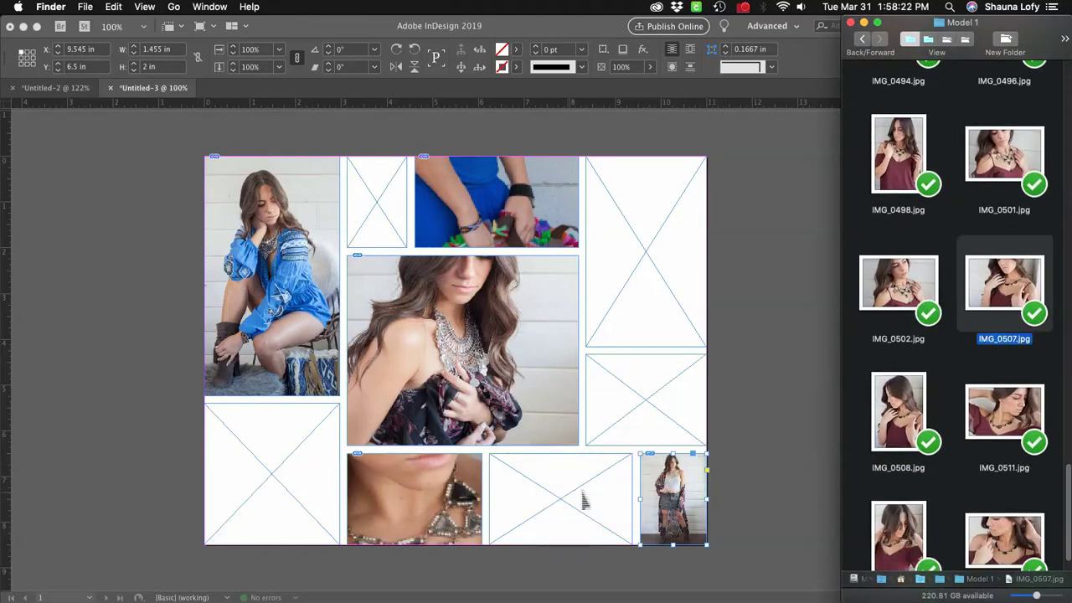
Place IMG_0111.jpg from the Model 1 folder into the empty bottom-left frame of the collage.
scroll(957, 330, "down", 1)
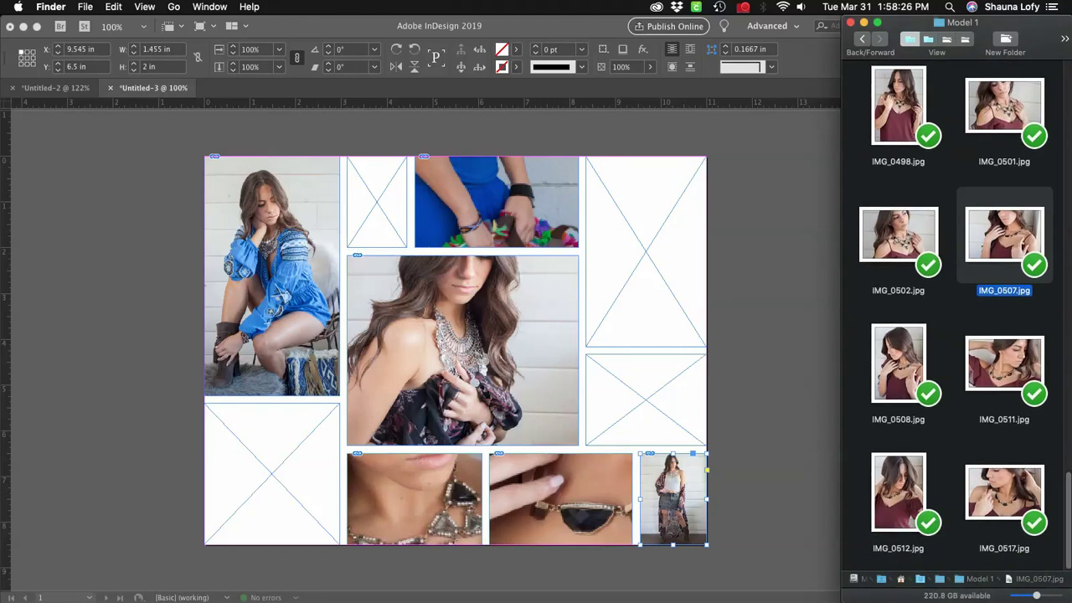
scroll(955, 318, "up", 6)
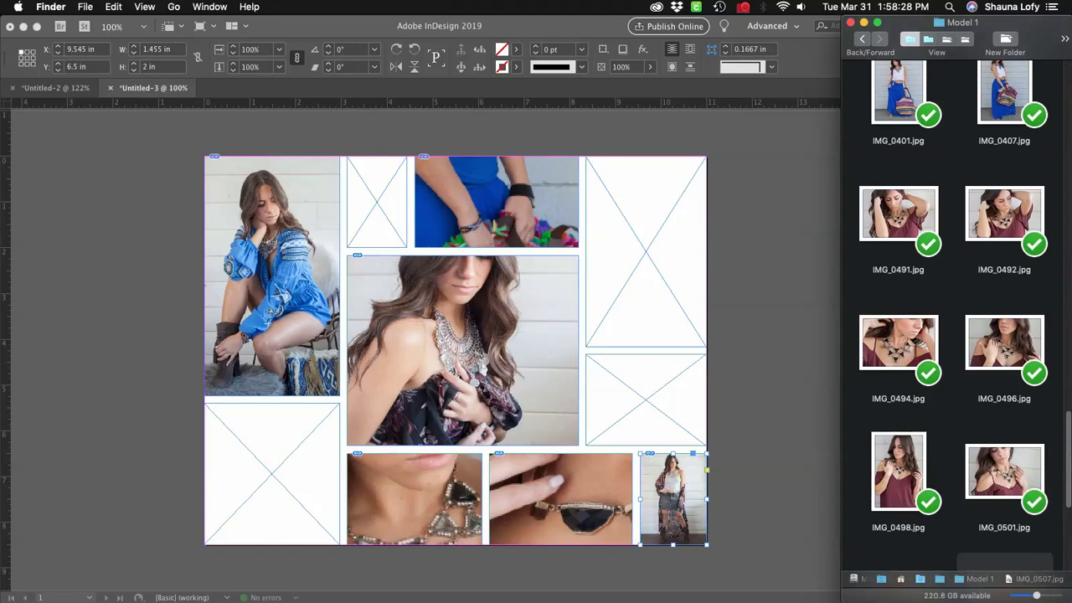
key("super+Tab")
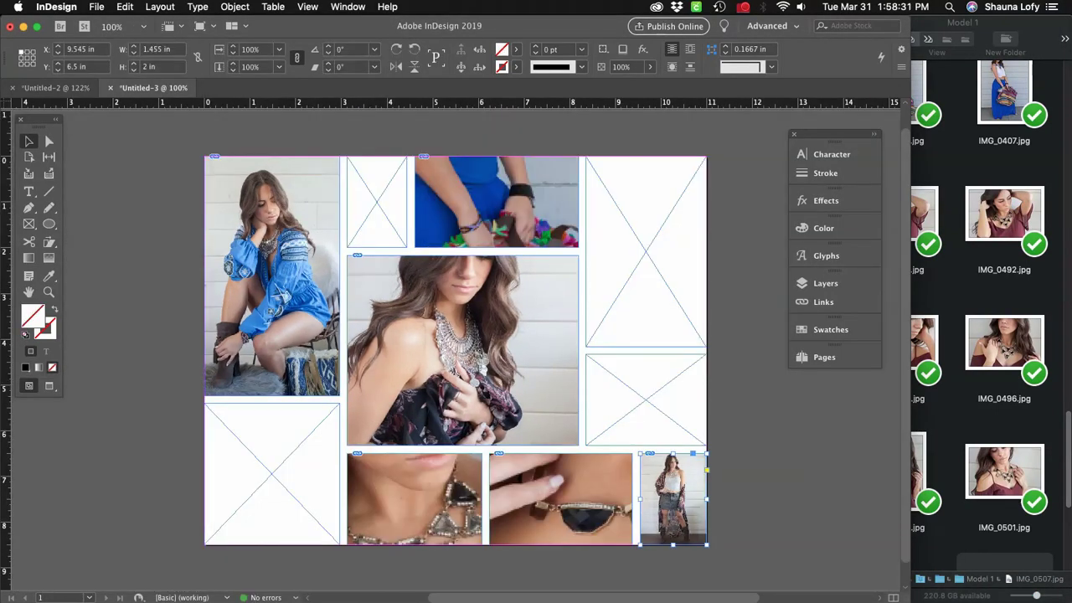
key("super+Tab")
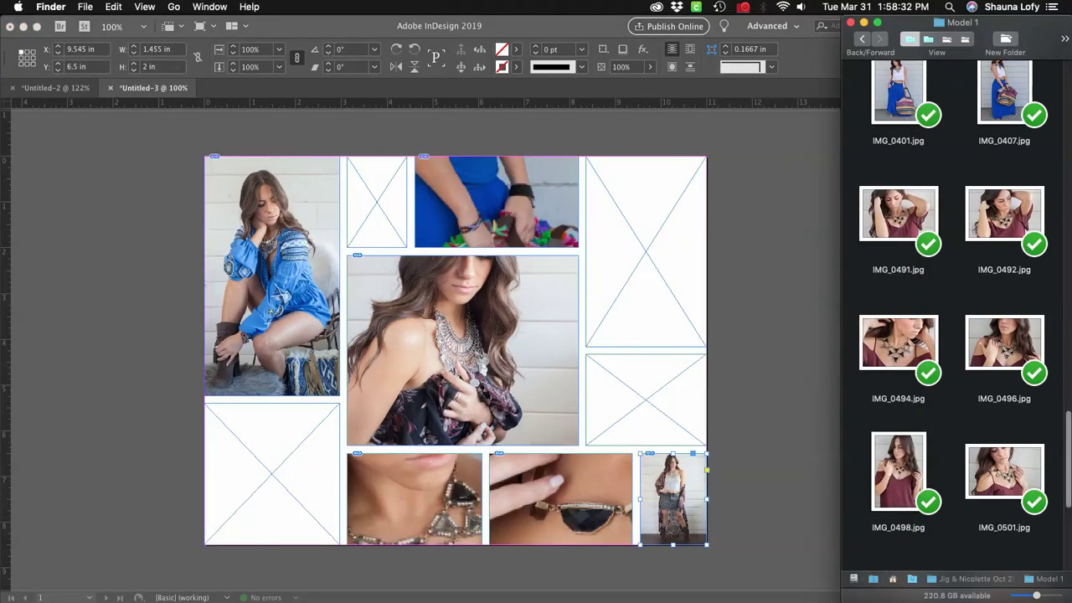
scroll(955, 335, "up", 10)
scroll(955, 335, "up", 10)
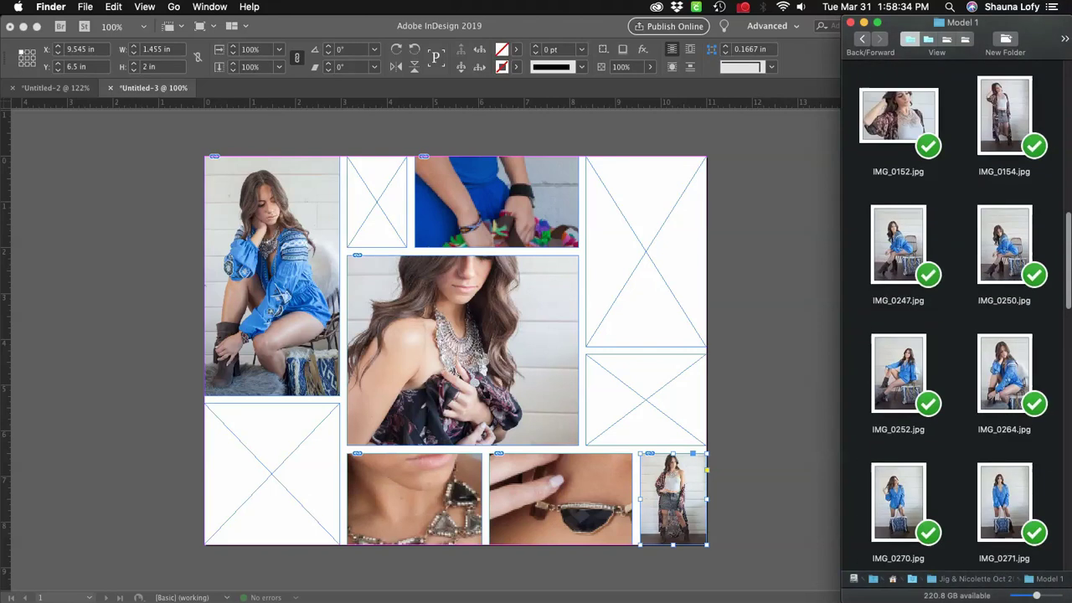
scroll(955, 336, "up", 6)
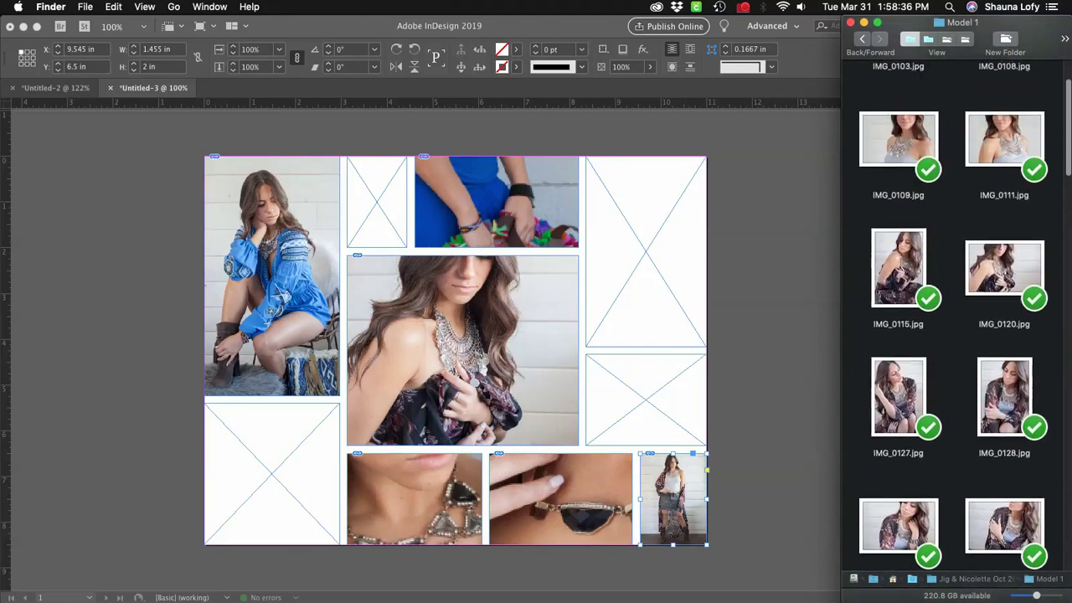
scroll(955, 335, "down", 15)
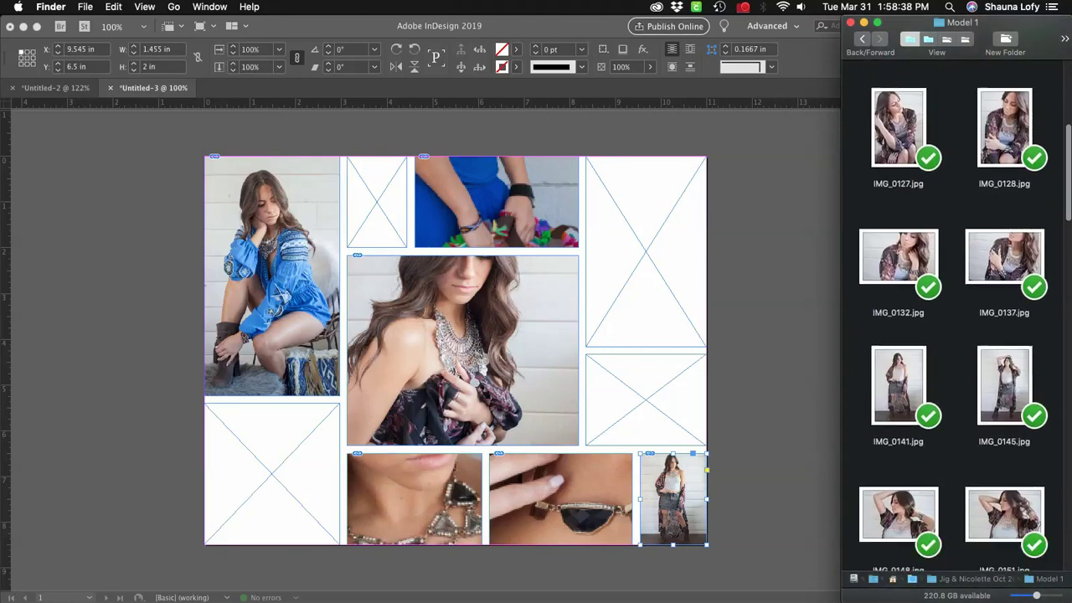
scroll(955, 335, "up", 10)
scroll(955, 335, "up", 5)
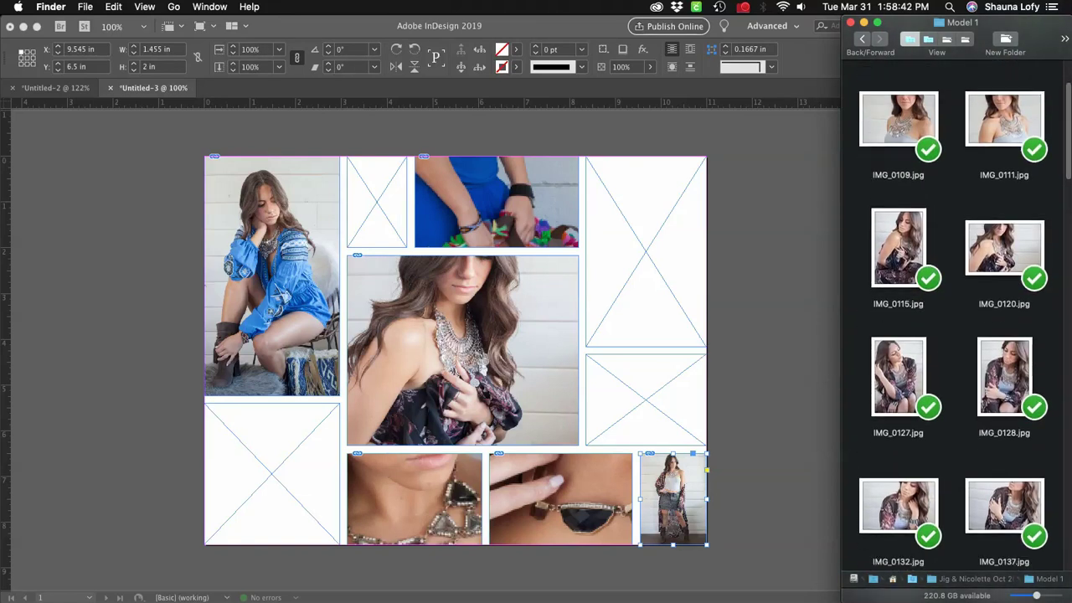
left_click_drag(1005, 121, 284, 473)
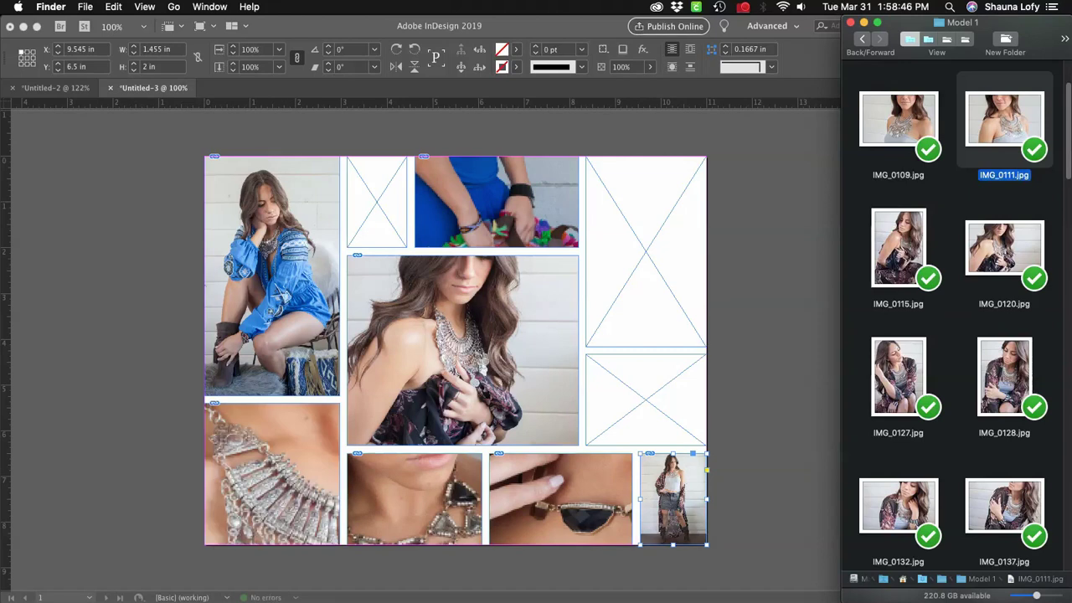
Check the Untitled-2 reference collage and place IMG_0285.psd from the Model 1 folder into the tall top-right frame.
scroll(955, 318, "down", 3)
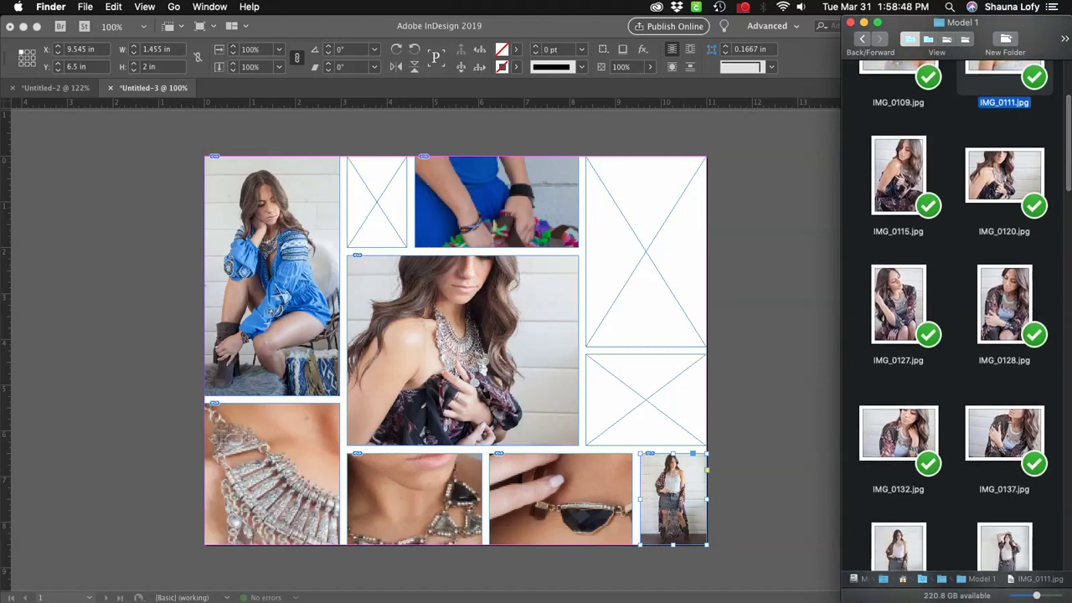
left_click(770, 277)
left_click(56, 88)
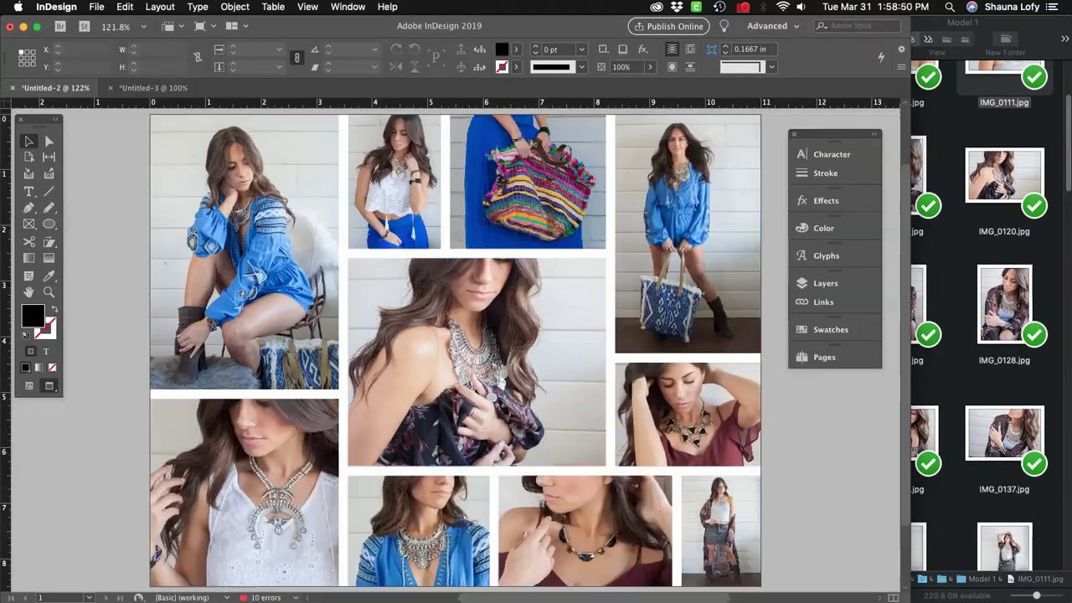
key("super+grave")
left_click_drag(1069, 143, 1069, 274)
scroll(955, 318, "down", 5)
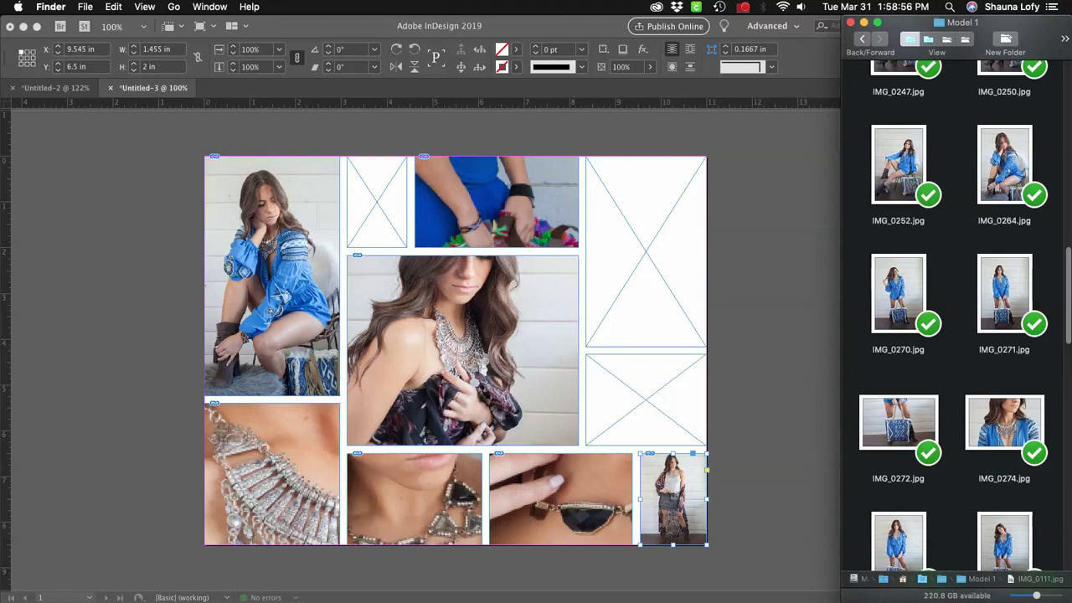
scroll(900, 423, "down", 4)
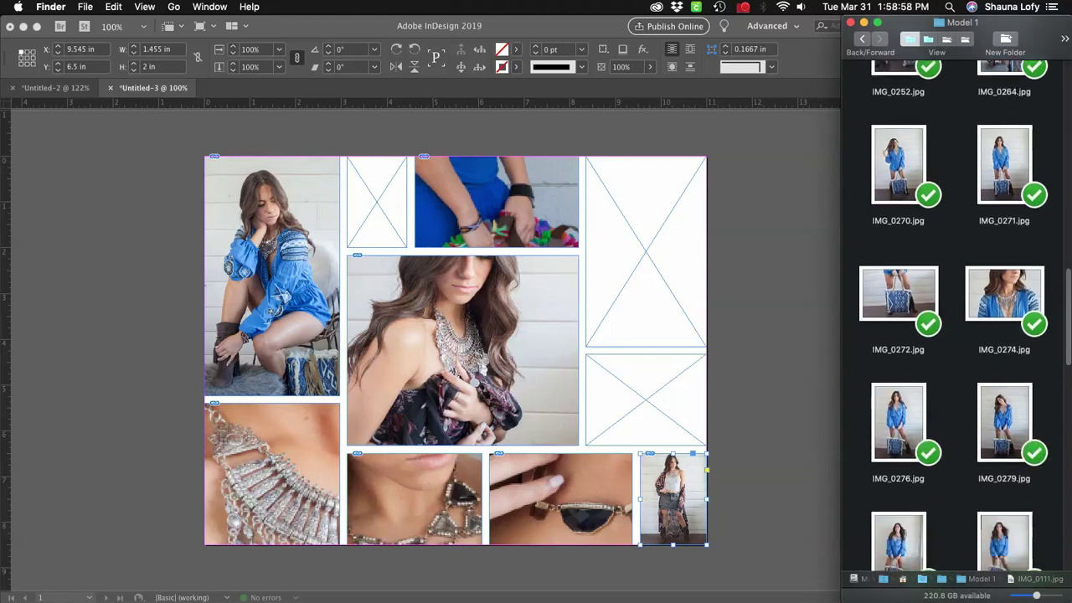
left_click(900, 423)
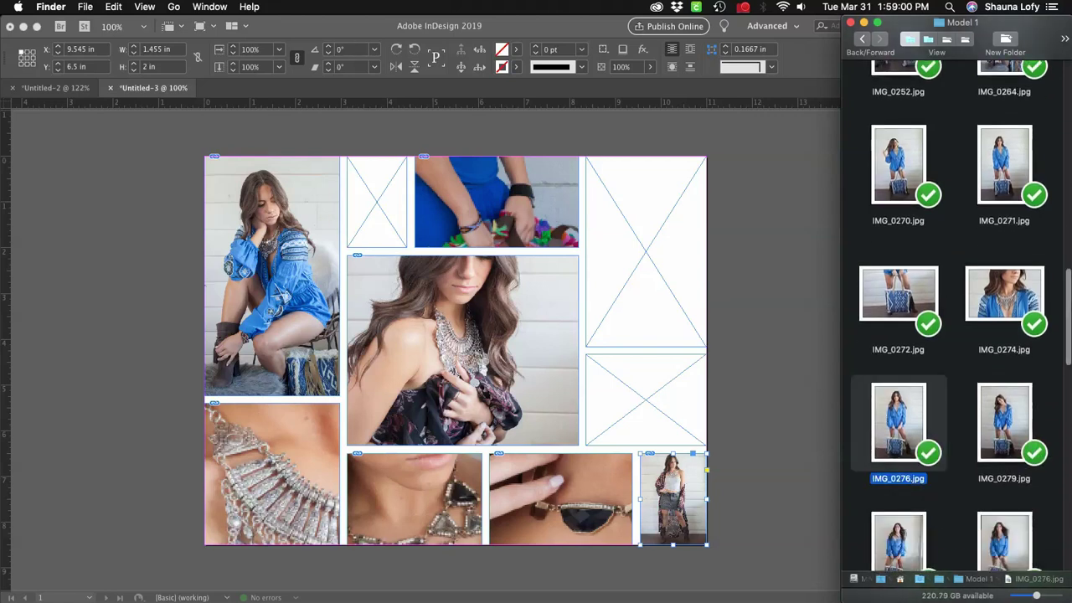
scroll(955, 335, "down", 3)
left_click(899, 459)
left_click_drag(1005, 459, 704, 277)
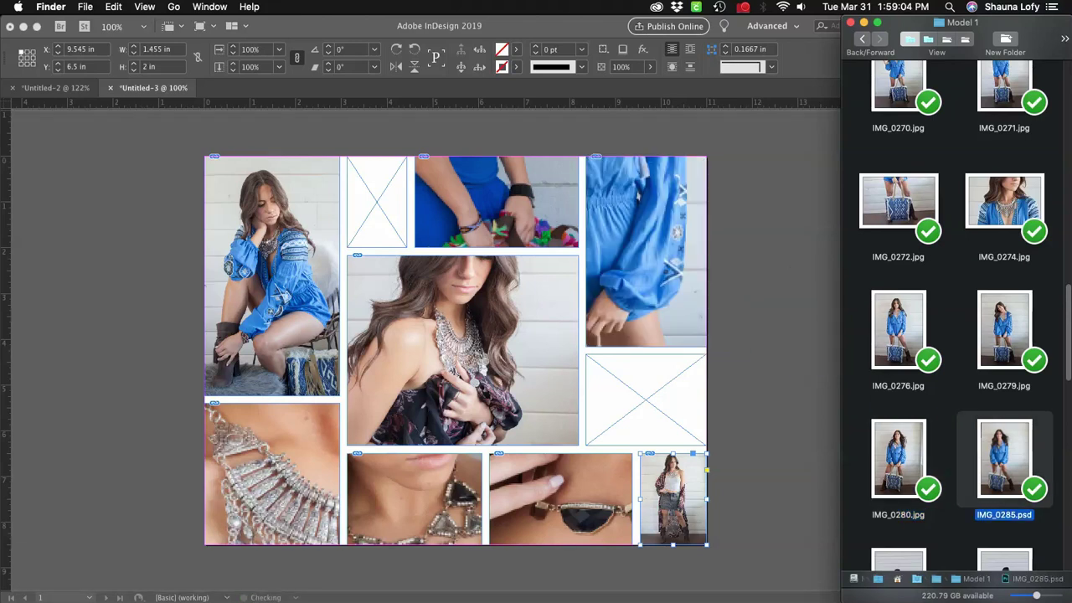
Compare with the Untitled-2 collage and look through the Model 1 folder for the white-top photo of the narrow top-row frame.
left_click(56, 88)
left_click(55, 88)
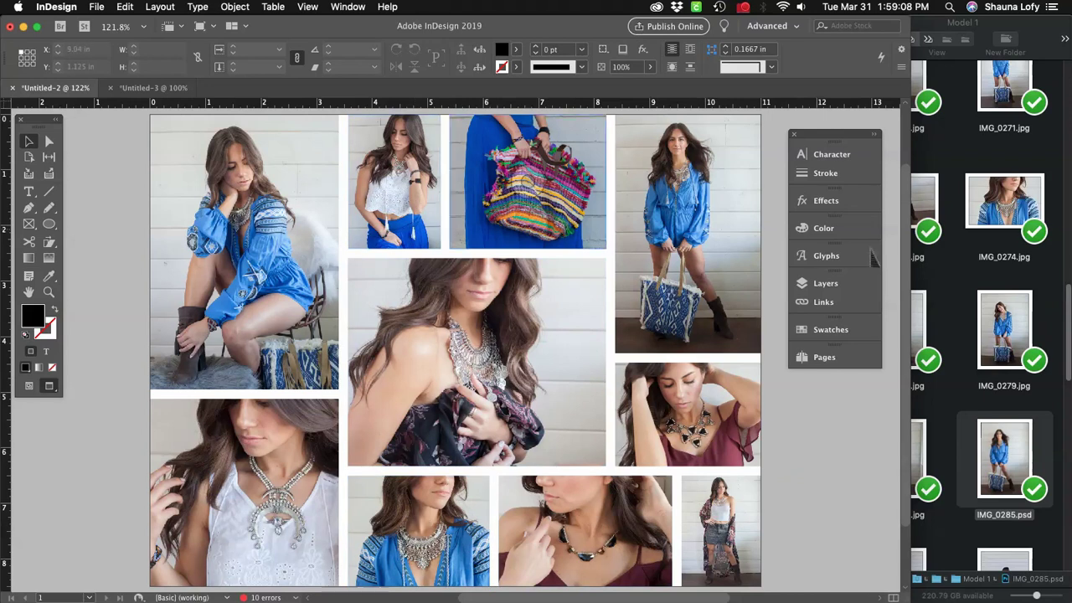
left_click(153, 87)
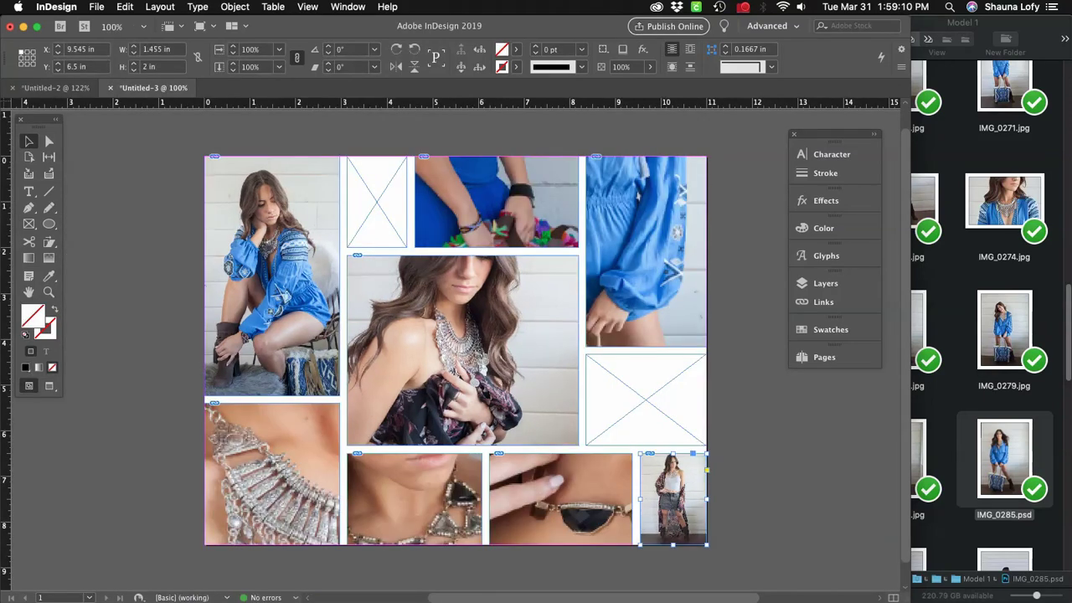
left_click_drag(1068, 333, 1068, 440)
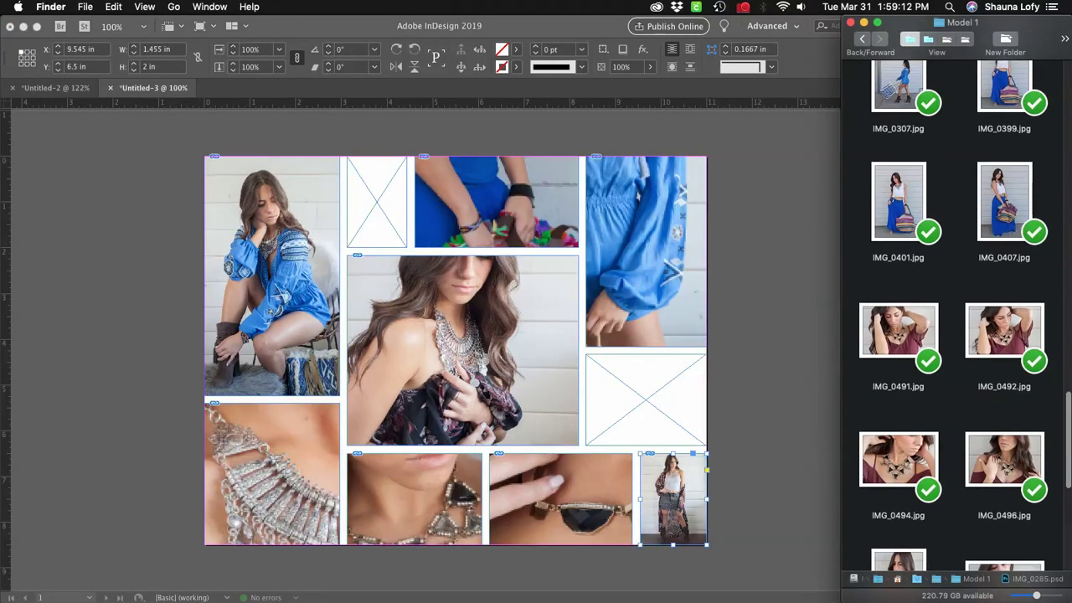
scroll(955, 318, "up", 3)
scroll(955, 318, "up", 3)
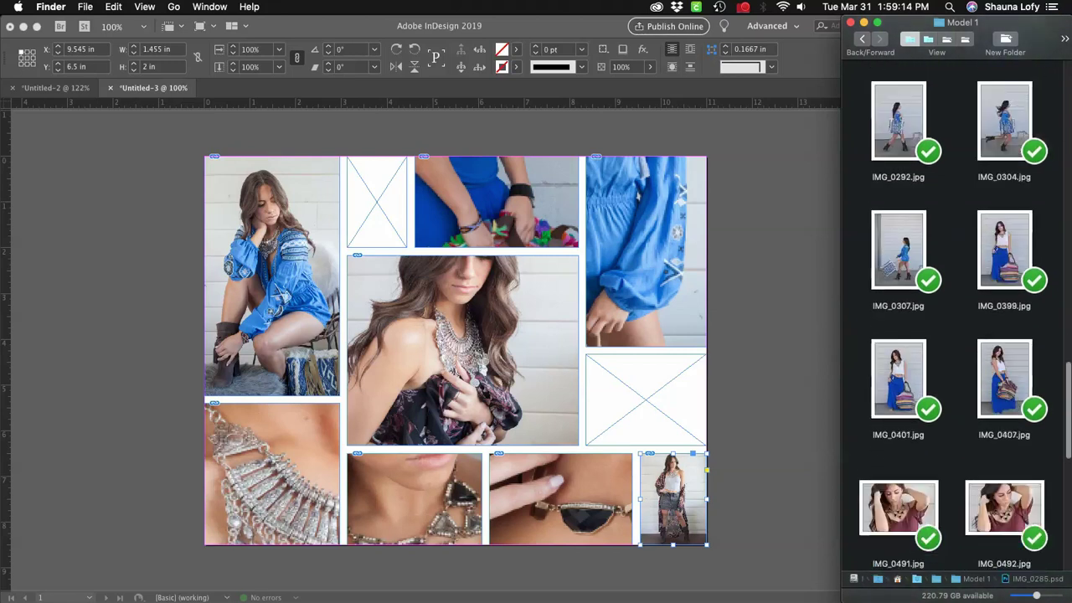
scroll(955, 318, "down", 10)
scroll(955, 318, "up", 15)
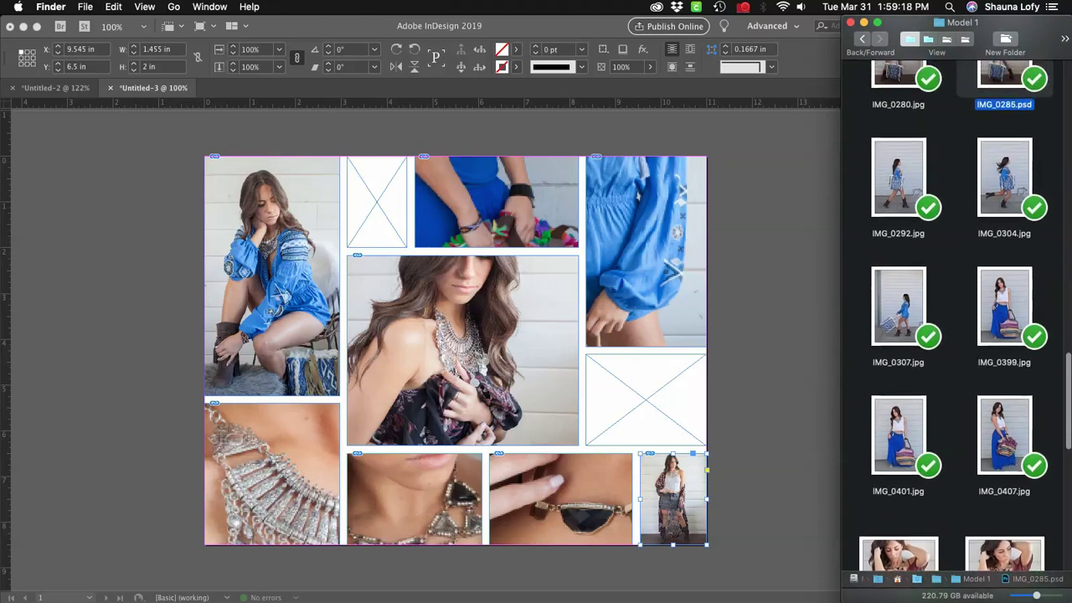
scroll(955, 319, "up", 15)
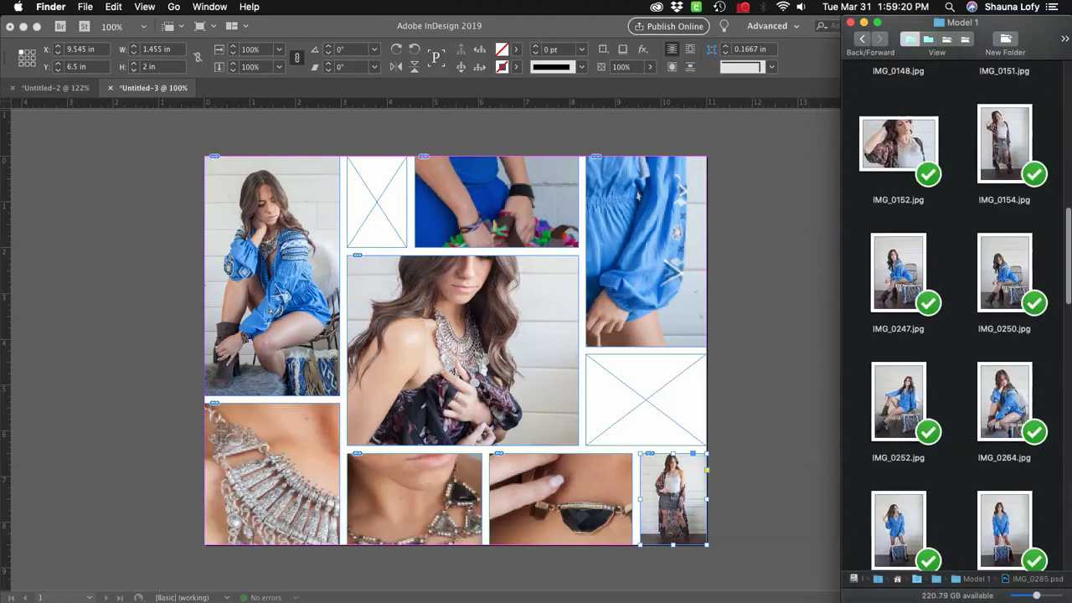
scroll(955, 318, "up", 20)
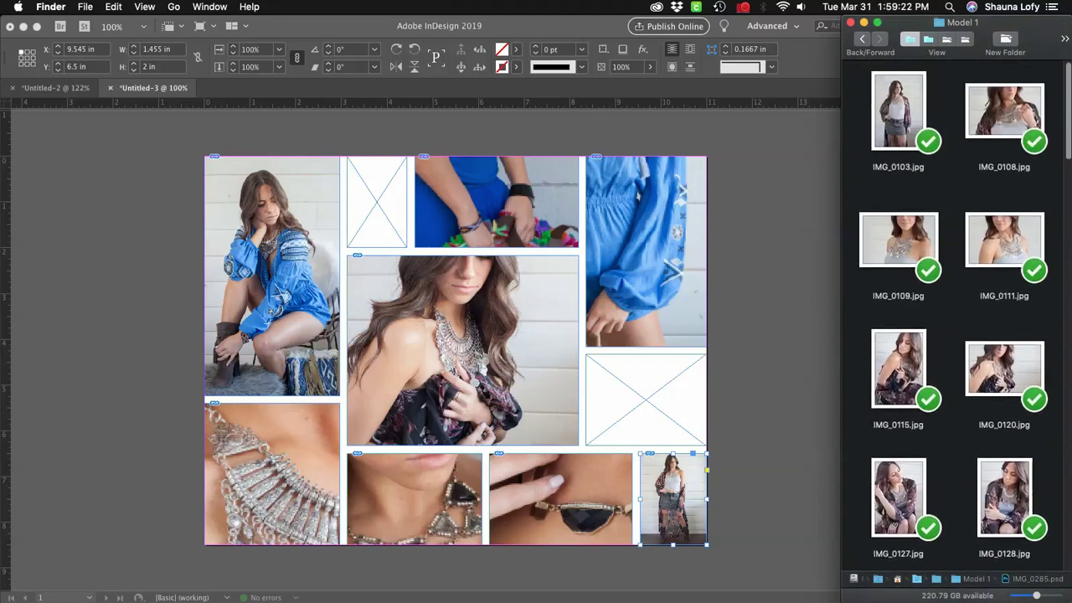
scroll(955, 319, "down", 20)
scroll(955, 318, "down", 15)
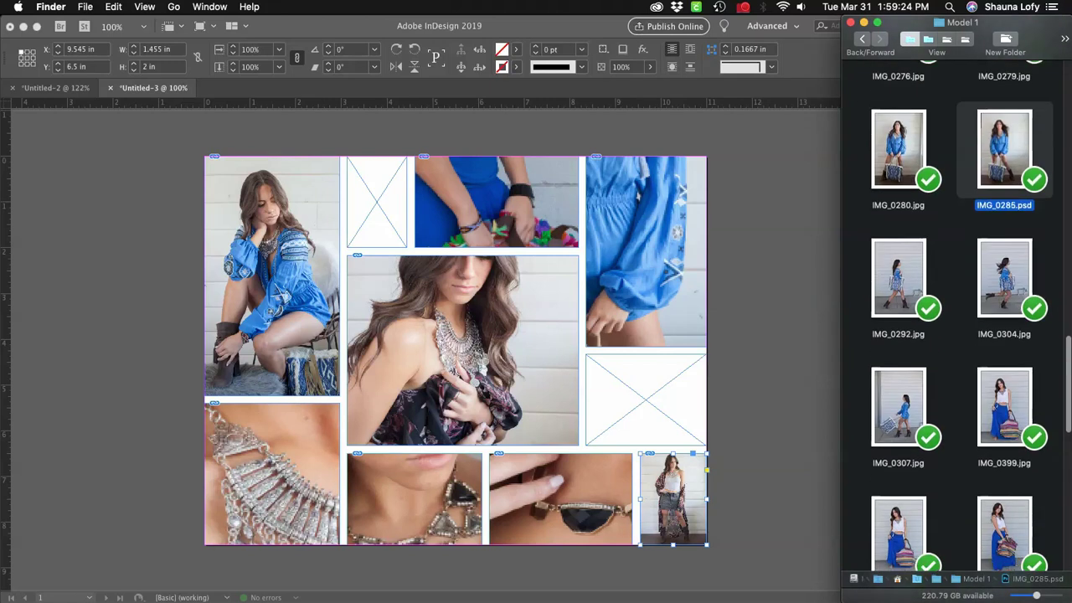
scroll(955, 319, "down", 5)
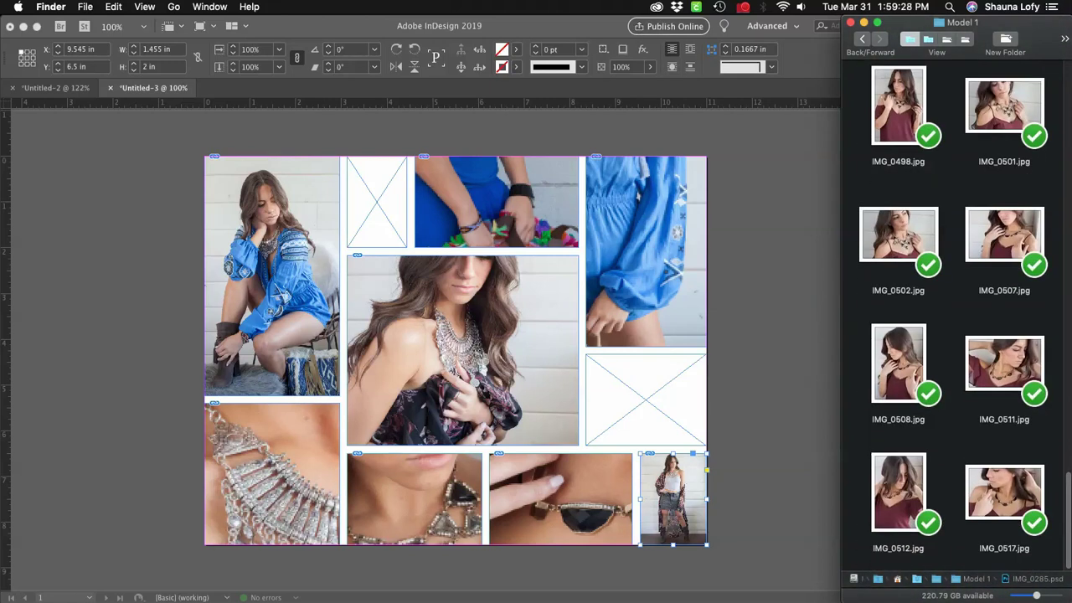
From the Model 2 folder, place IMG_0441.jpg into the narrow top-row frame and replace the wide top-row frame's photo with IMG_0409.jpg.
left_click(862, 40)
double_click(958, 101)
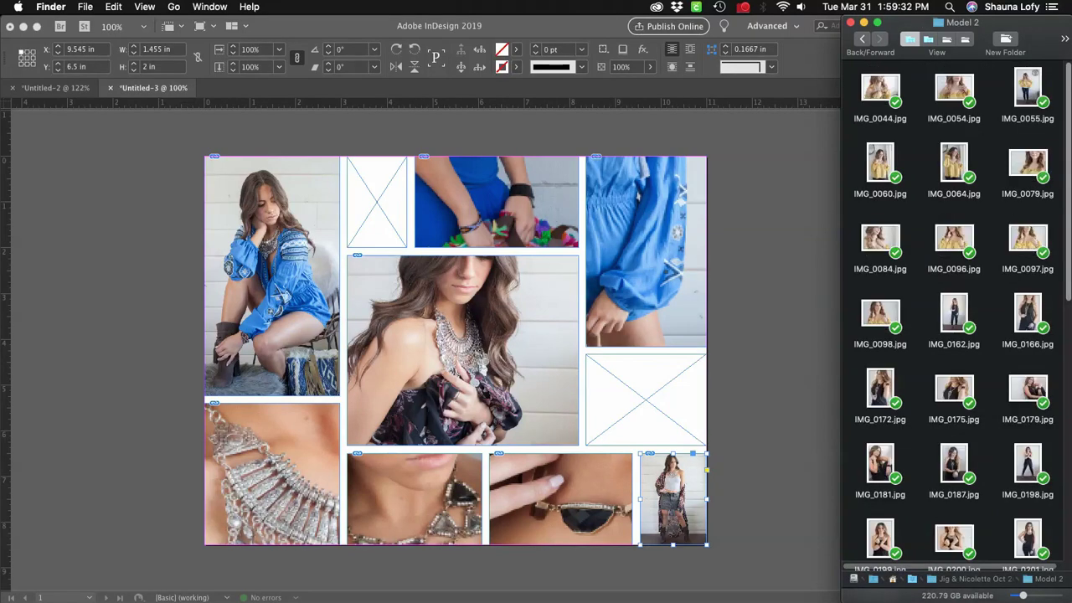
scroll(955, 326, "down", 6)
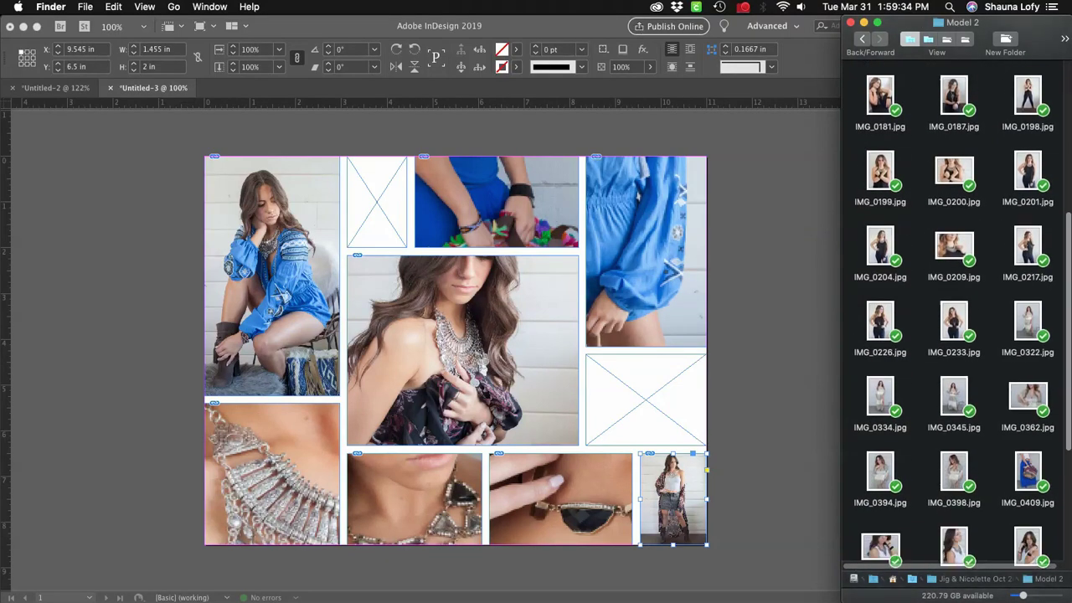
scroll(955, 326, "down", 3)
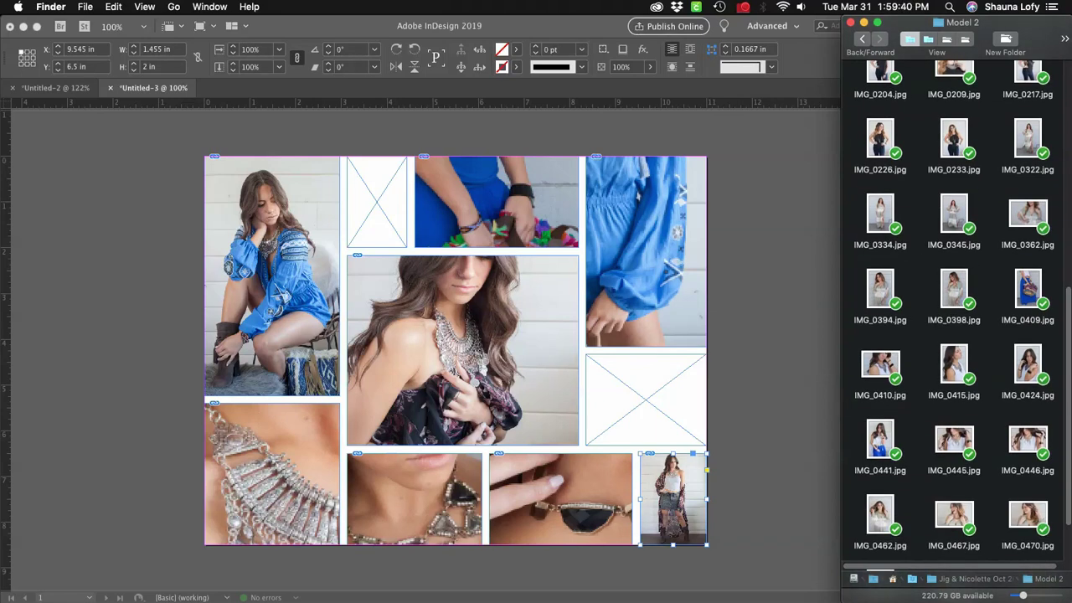
left_click_drag(881, 440, 377, 201)
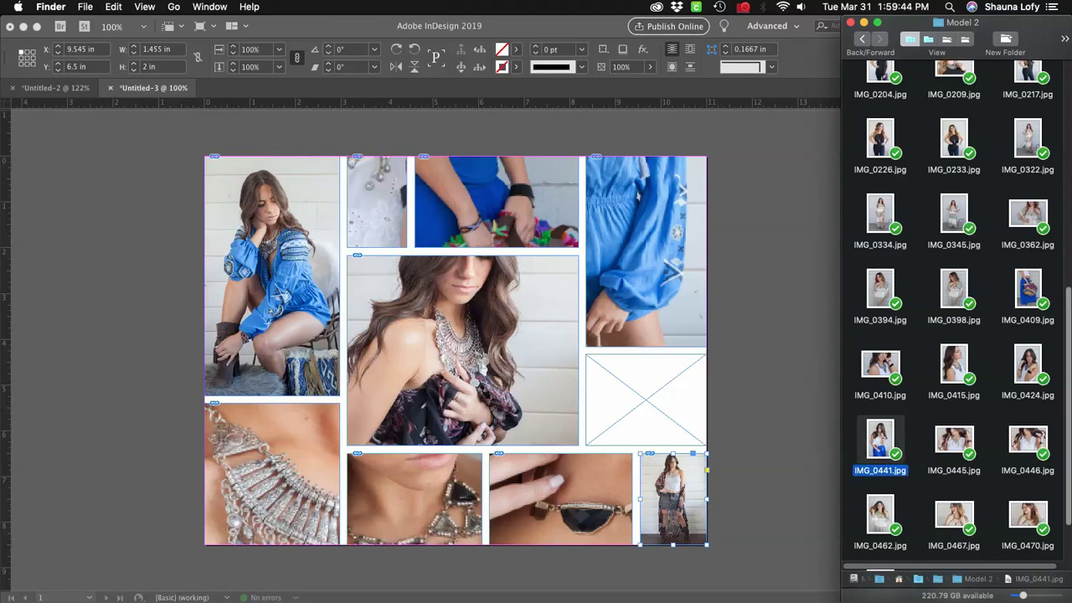
left_click_drag(1028, 289, 502, 210)
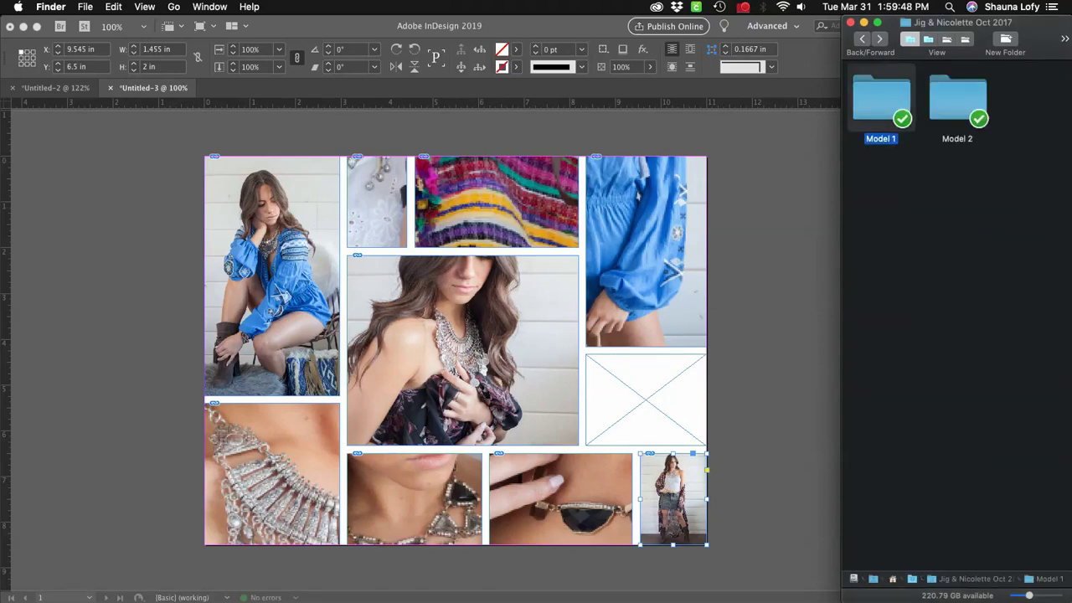
Check the Untitled-2 collage again and place IMG_0496.jpg from the Model 1 folder into the empty frame below the tall top-right one.
double_click(891, 100)
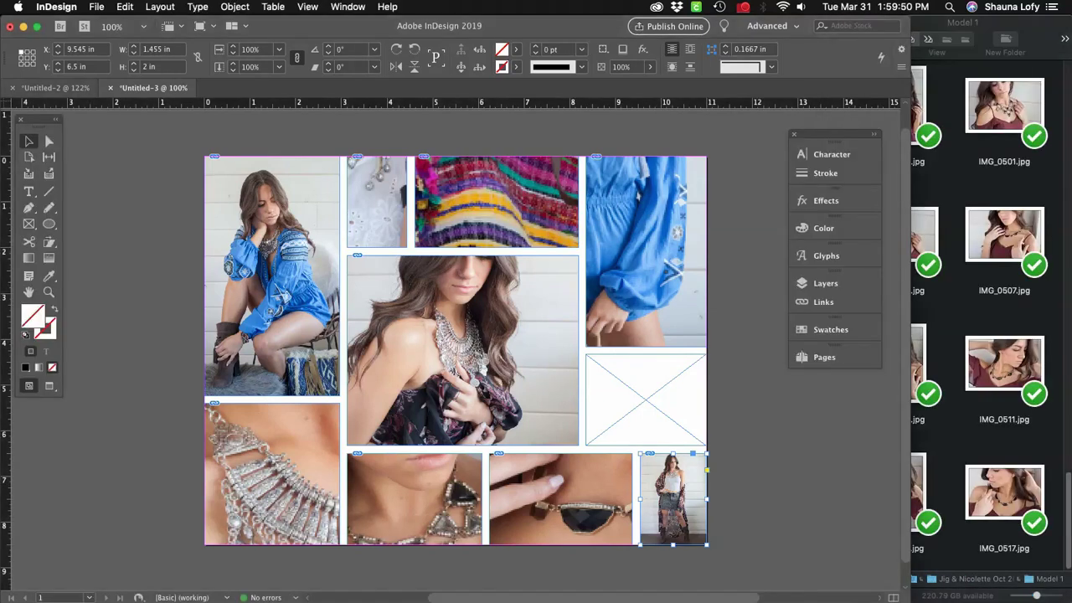
left_click(55, 87)
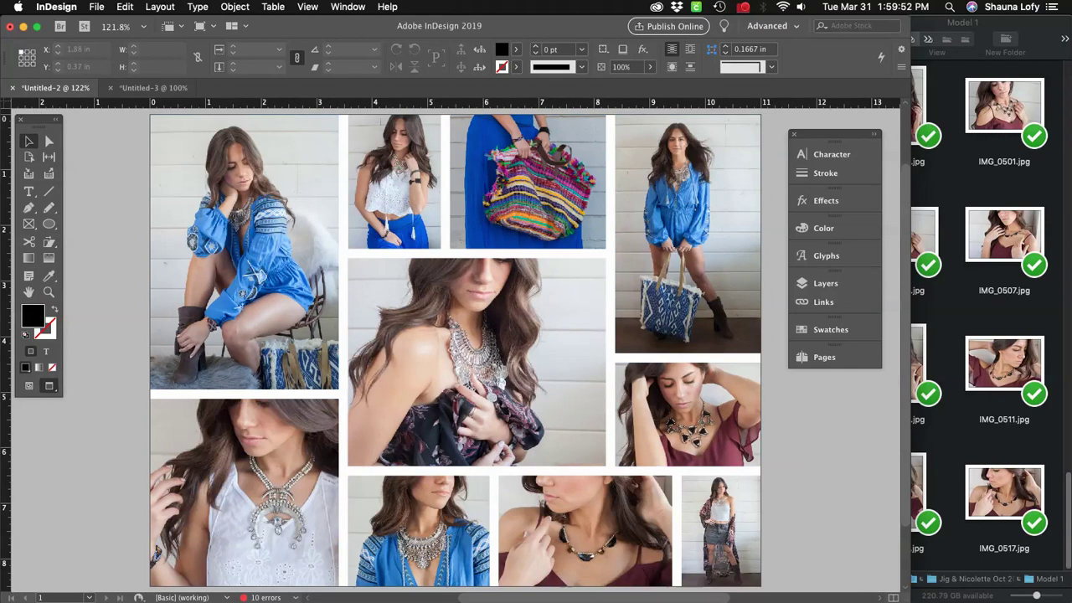
left_click(151, 87)
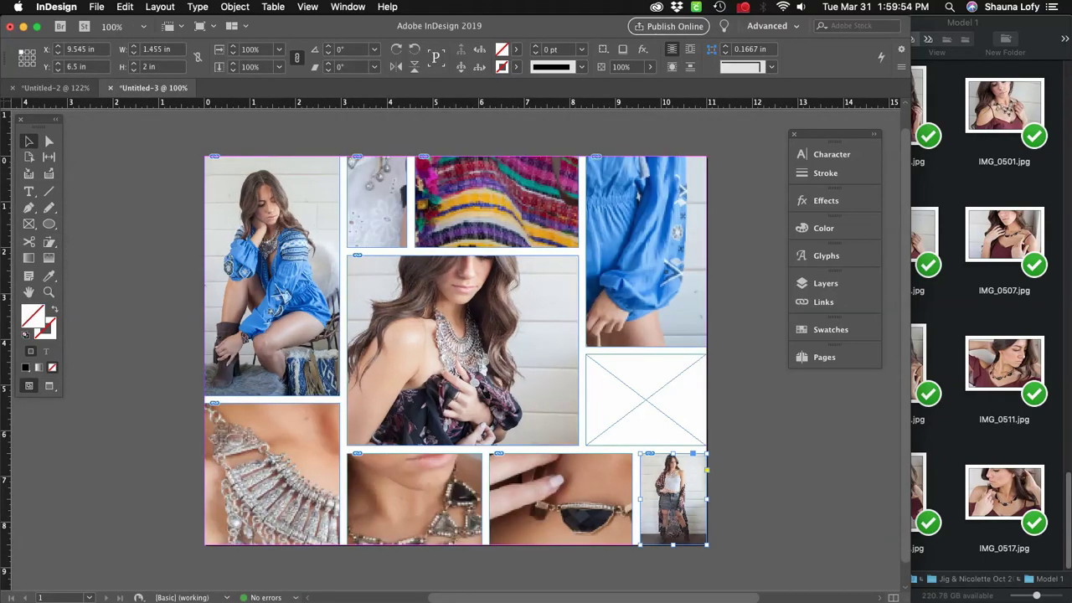
key("super+Tab")
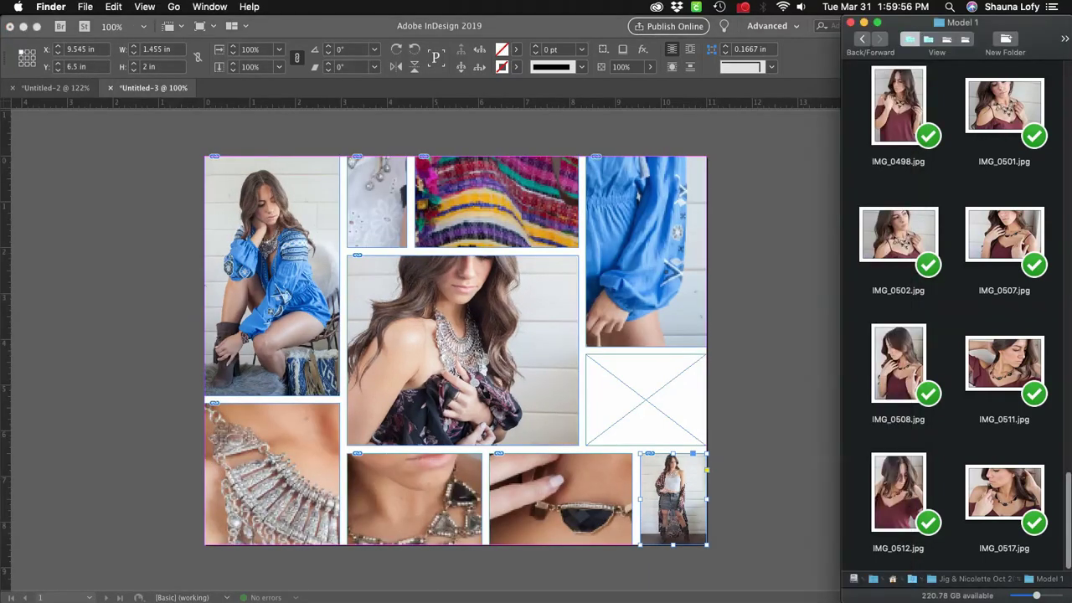
scroll(955, 335, "up", 2)
scroll(1004, 226, "up", 5)
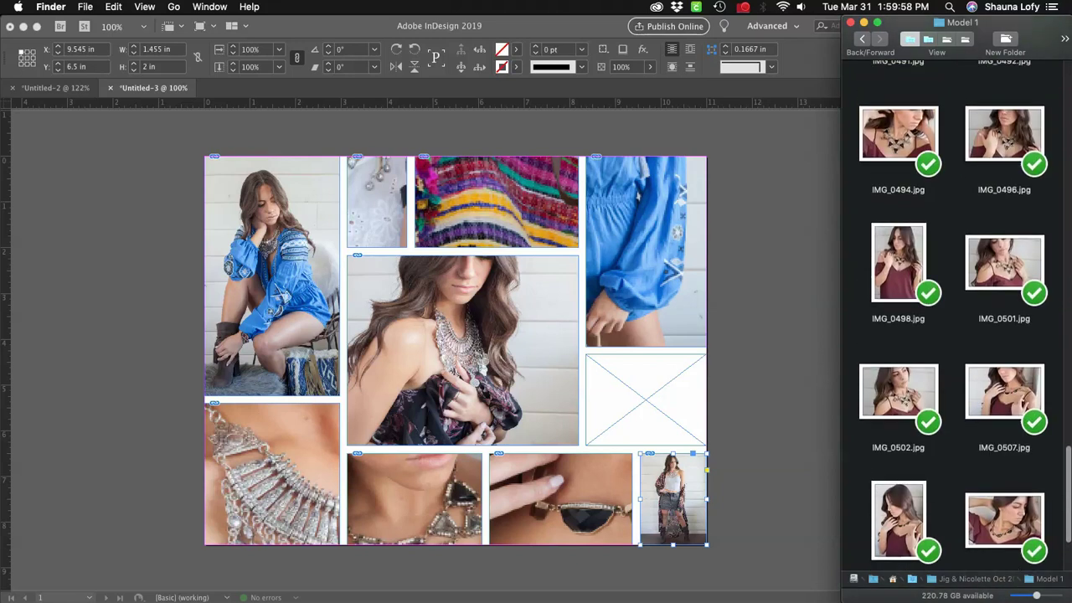
left_click_drag(1004, 227, 469, 419)
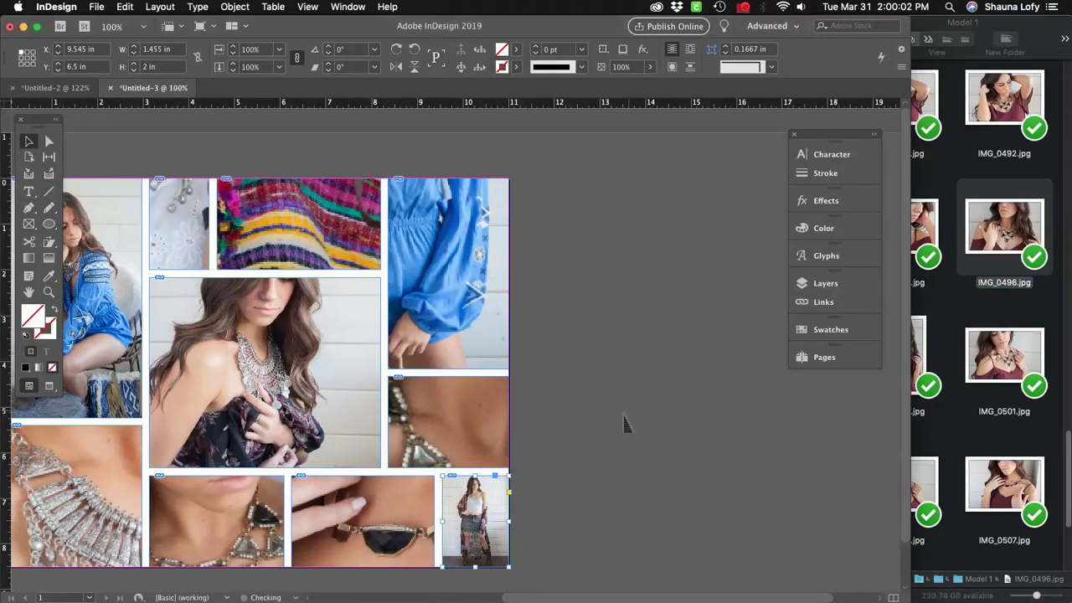
Fill all frames of the collage proportionally with their photos.
left_click_drag(567, 442, 707, 442)
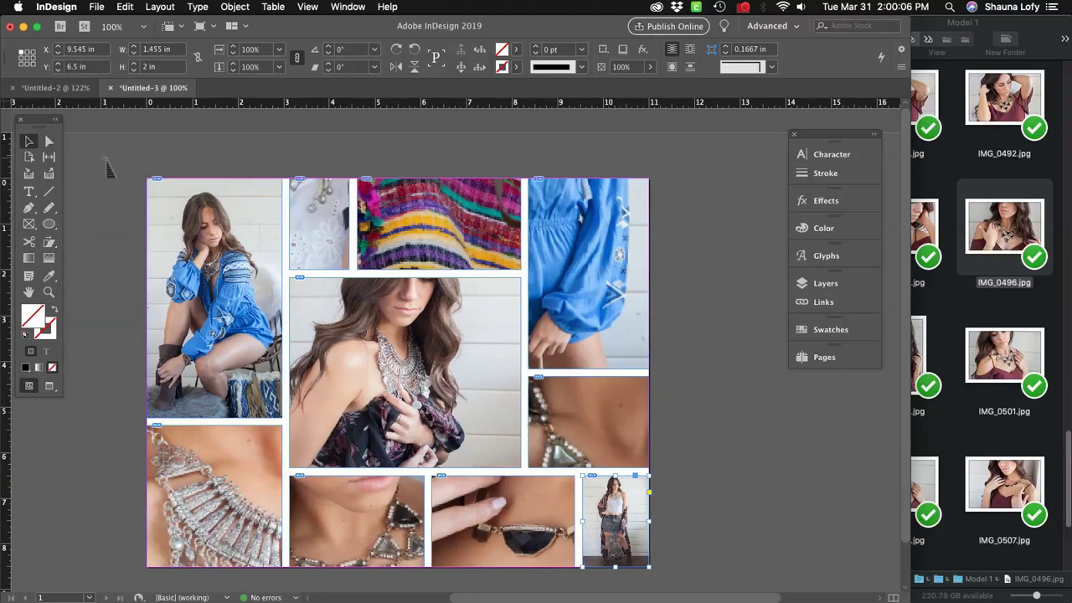
key("super+a")
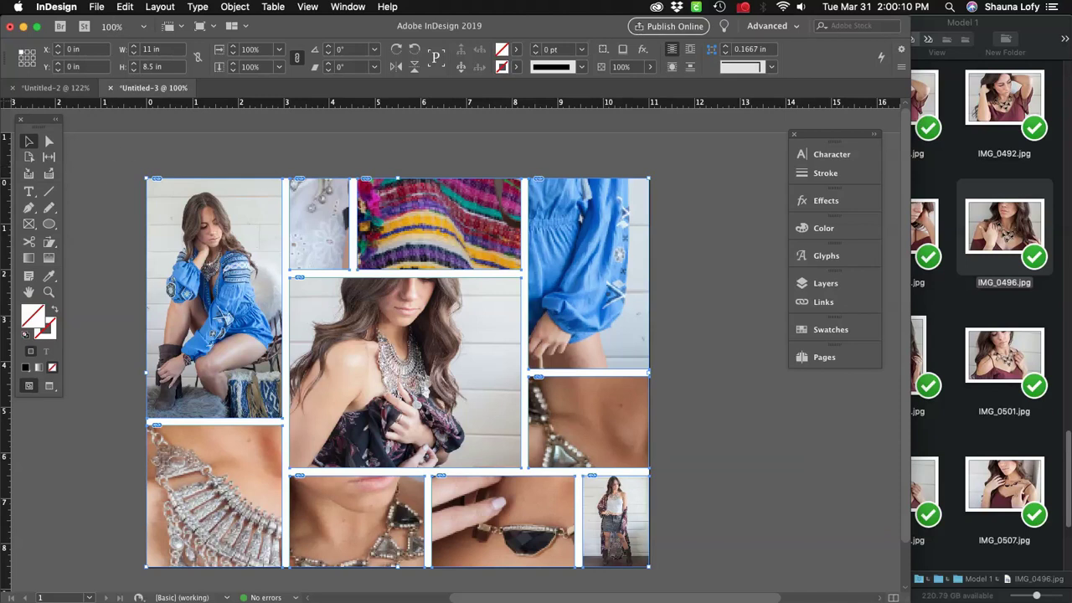
left_click(125, 7)
key("Escape")
left_click(103, 197)
left_click(125, 7)
left_click(145, 200)
left_click(145, 200)
left_click(235, 7)
mouse_move(251, 242)
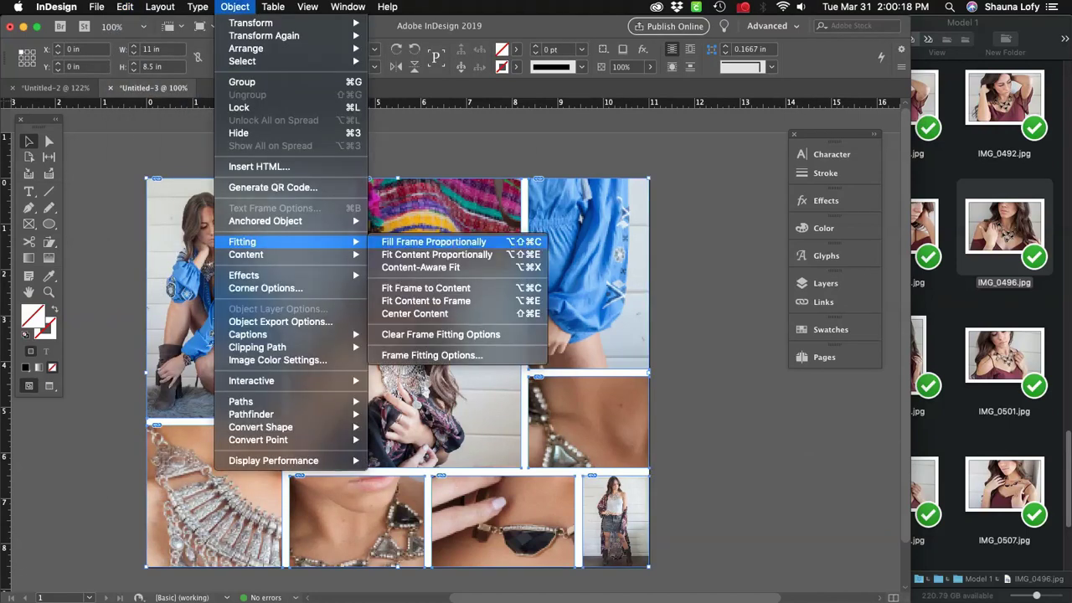
left_click(407, 240)
left_click(728, 300)
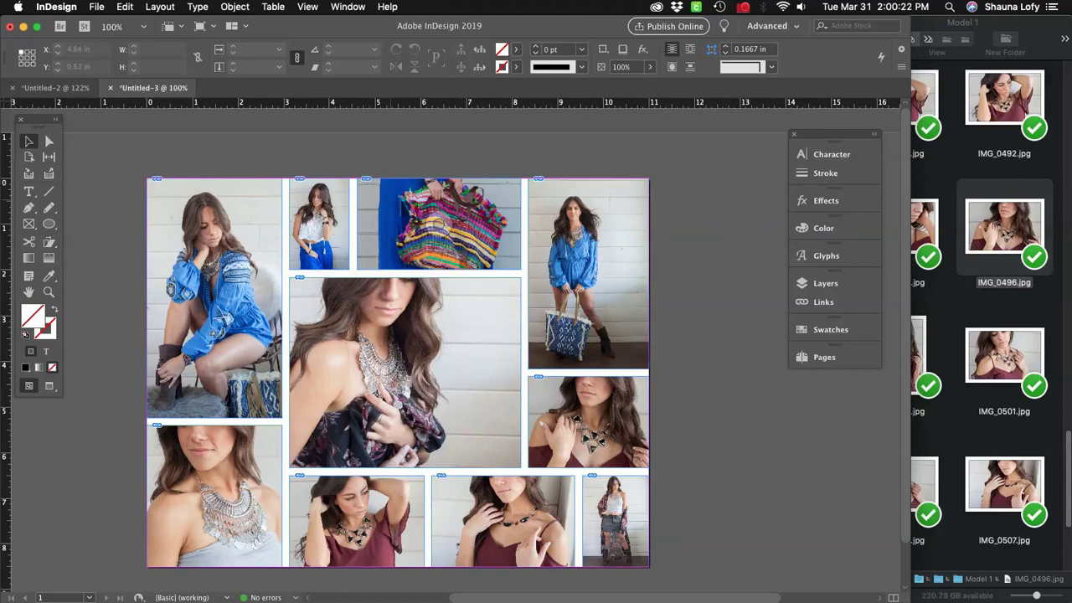
With the Gap tool, make the two middle top-row frames about 2.48 in tall and shift the gap between them about 0.4 in right.
left_click(49, 156)
left_click_drag(427, 275, 427, 299)
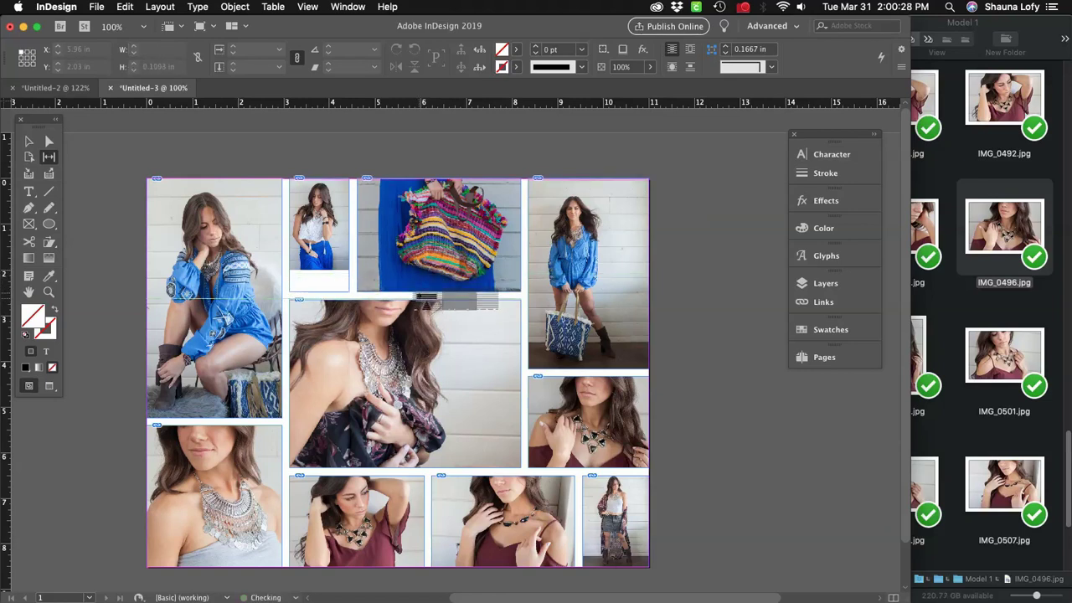
left_click_drag(352, 258, 372, 256)
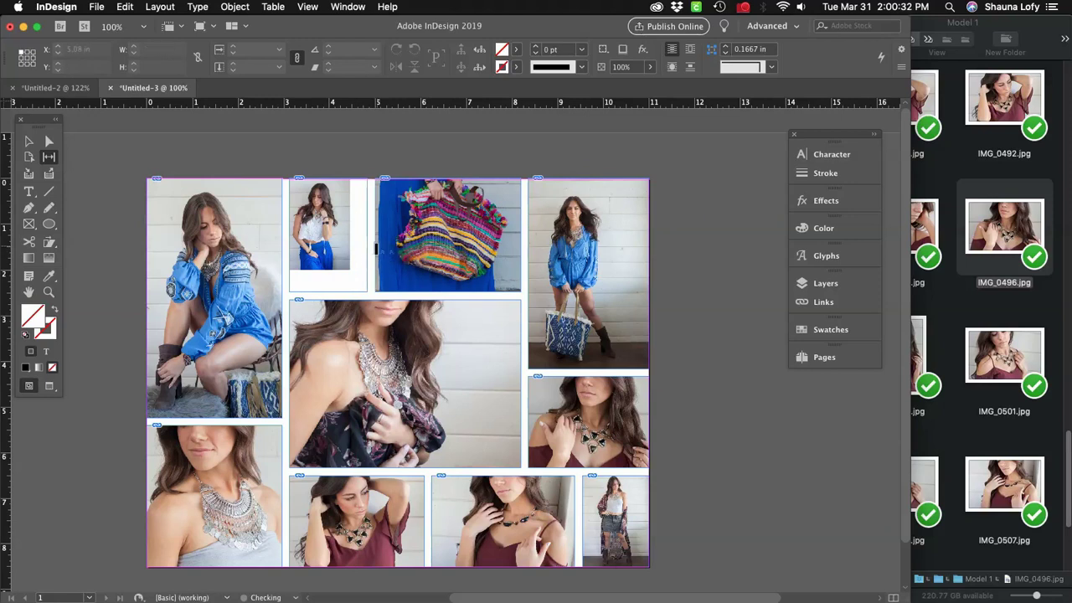
Refit the photos in the two resized top-row frames with Fill Frame Proportionally.
left_click(30, 141)
left_click_drag(436, 140, 345, 249)
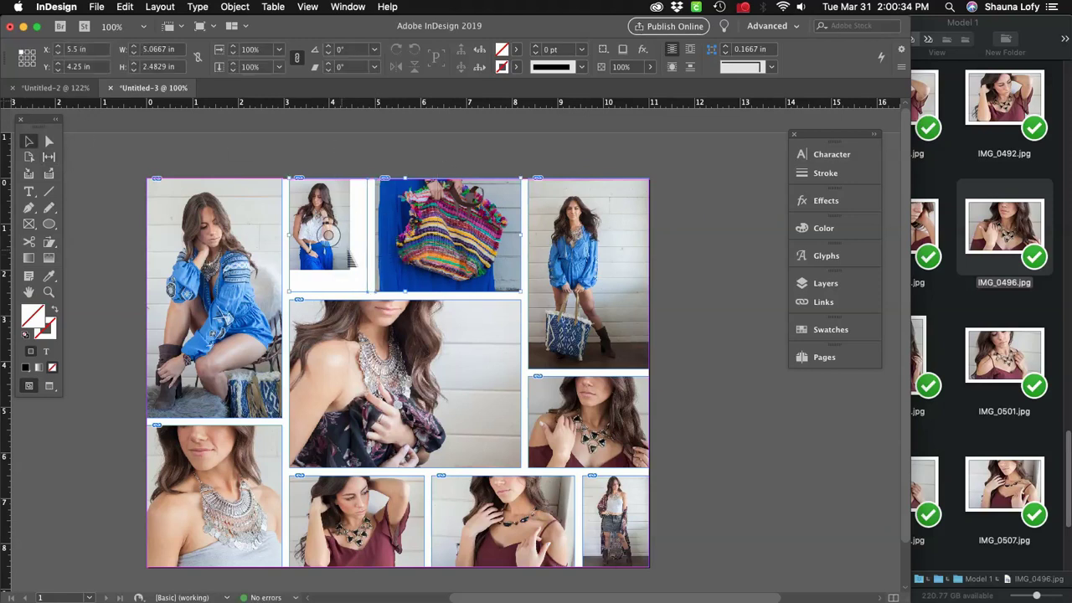
left_click(235, 6)
mouse_move(277, 242)
left_click(433, 242)
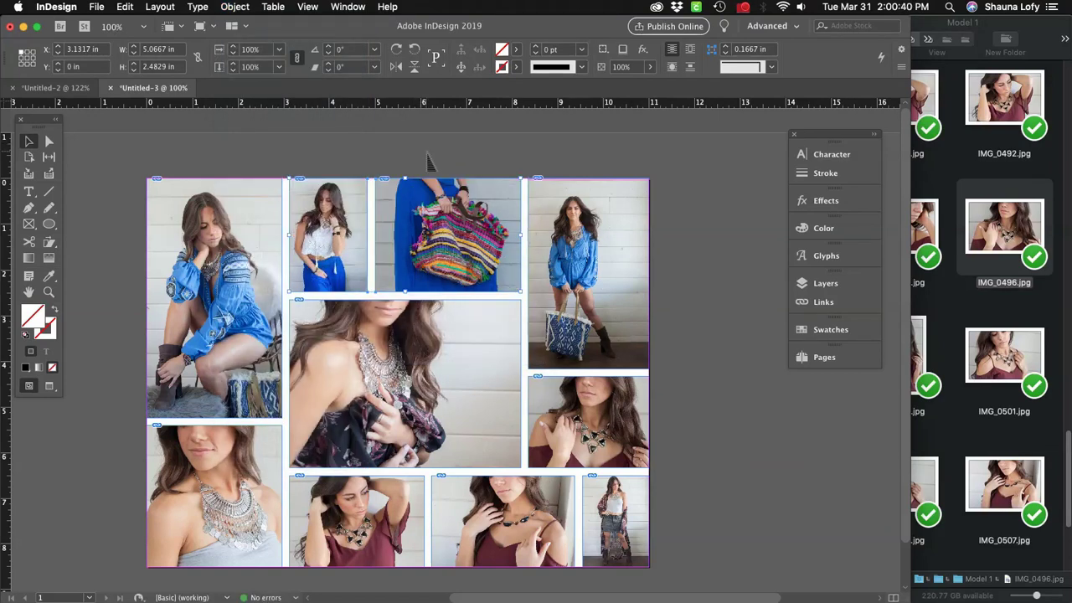
Refit the photo in the large center frame with Fill Frame Proportionally.
left_click(49, 140)
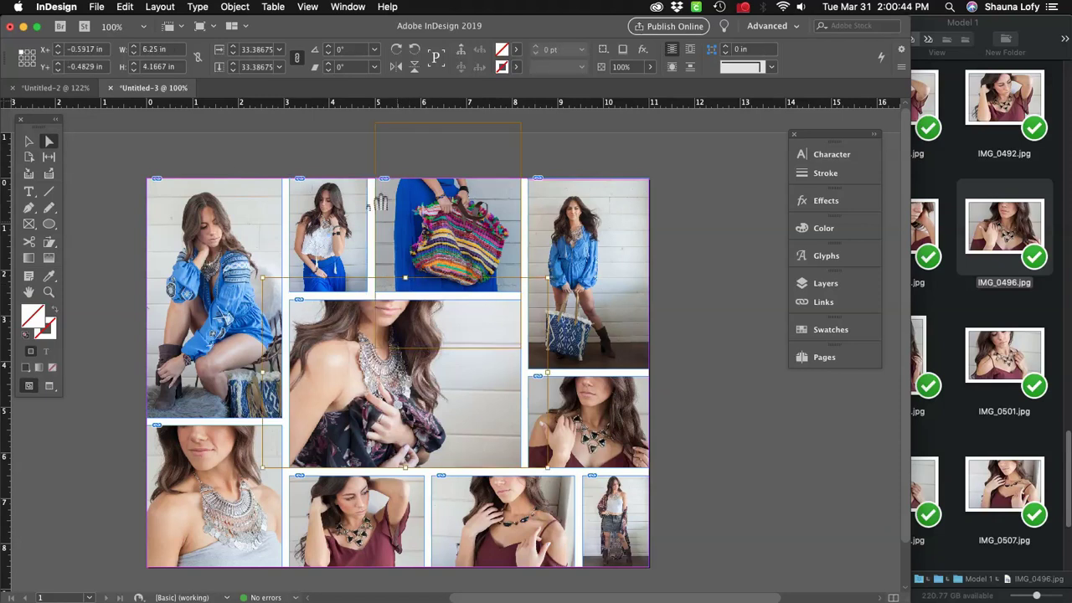
left_click(280, 154)
key("v")
left_click(405, 369)
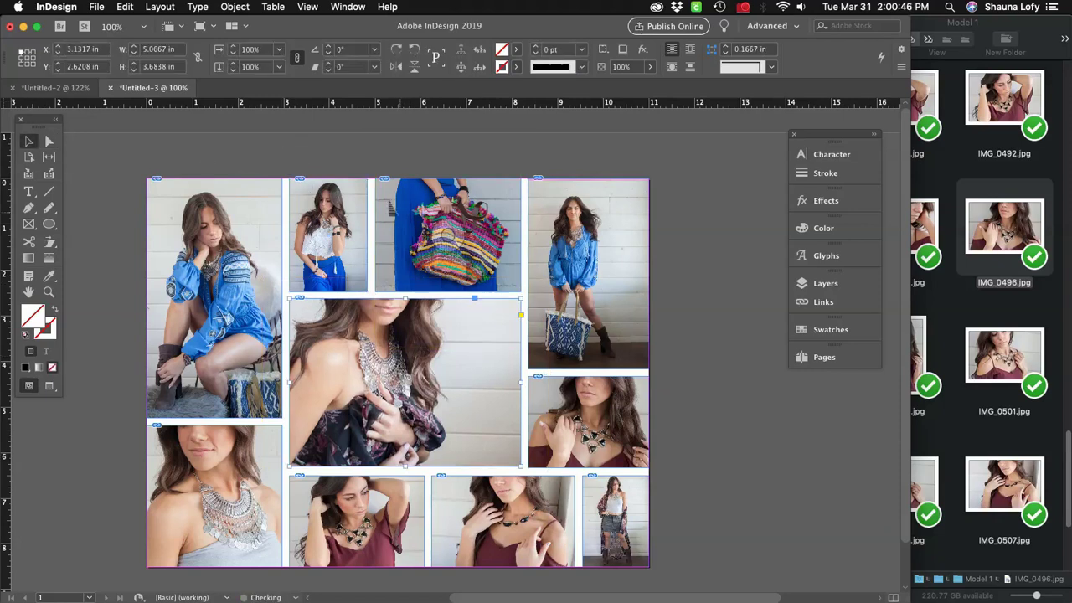
left_click(235, 7)
mouse_move(251, 241)
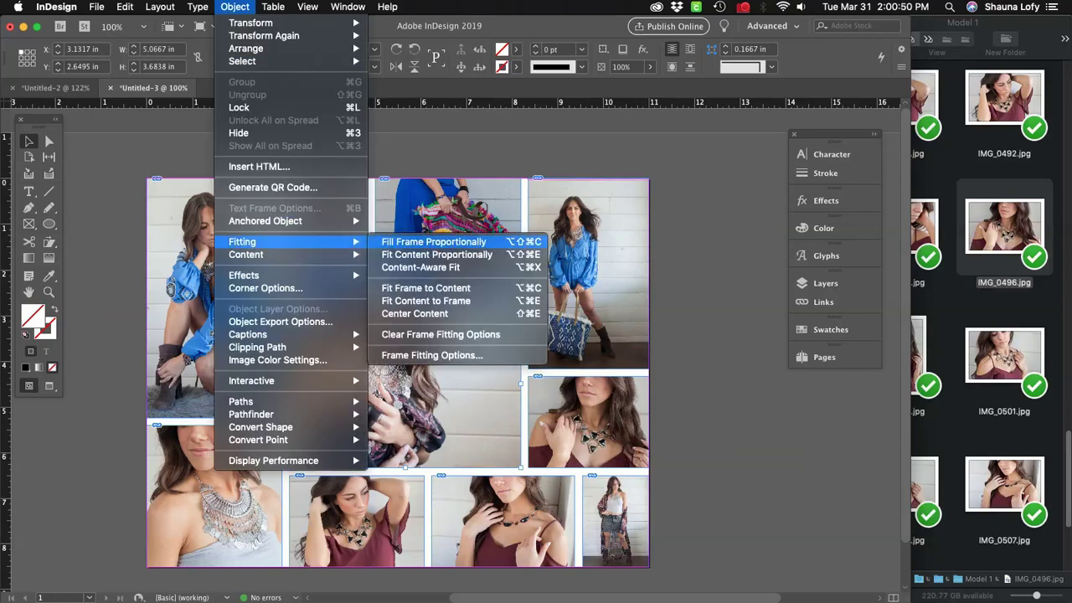
left_click(433, 242)
left_click(722, 248)
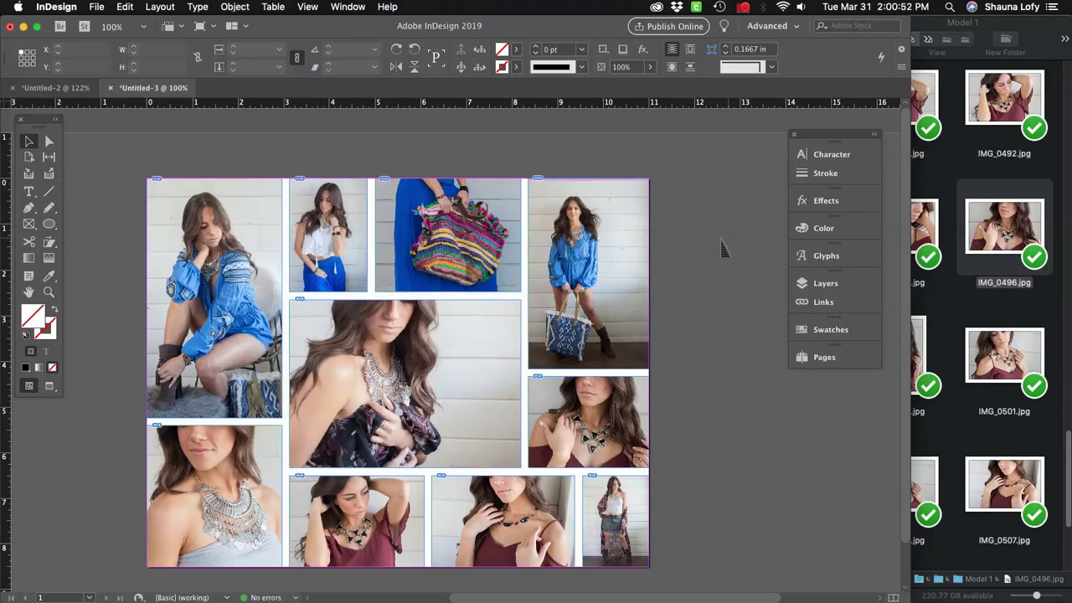
Enlarge the standing blue-romper photo inside its tall top-right frame so the figure fills more of the frame.
left_click(49, 141)
left_click(624, 216)
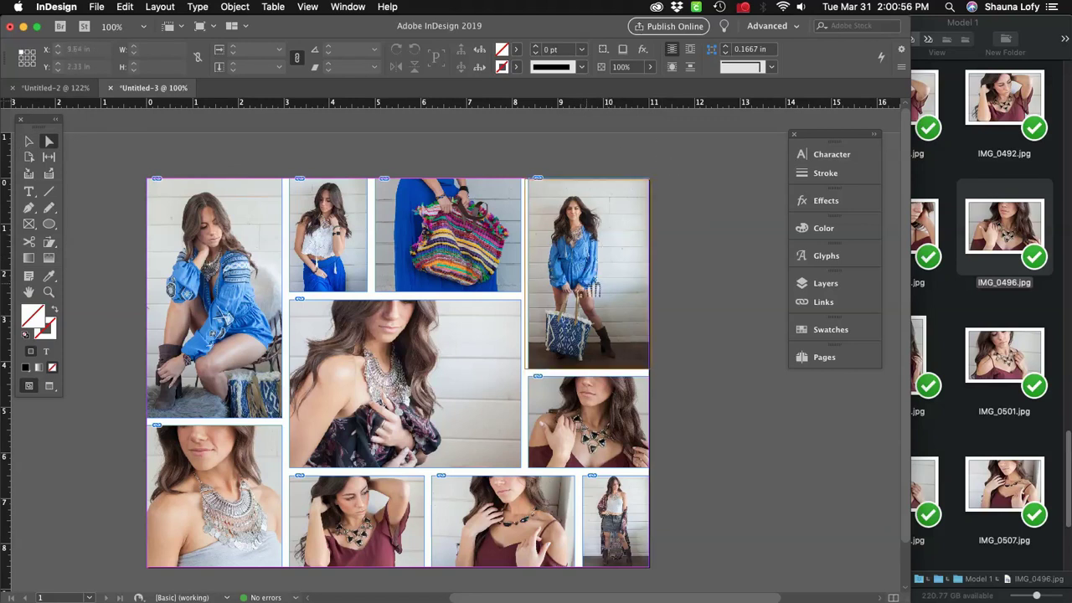
left_click(99, 144)
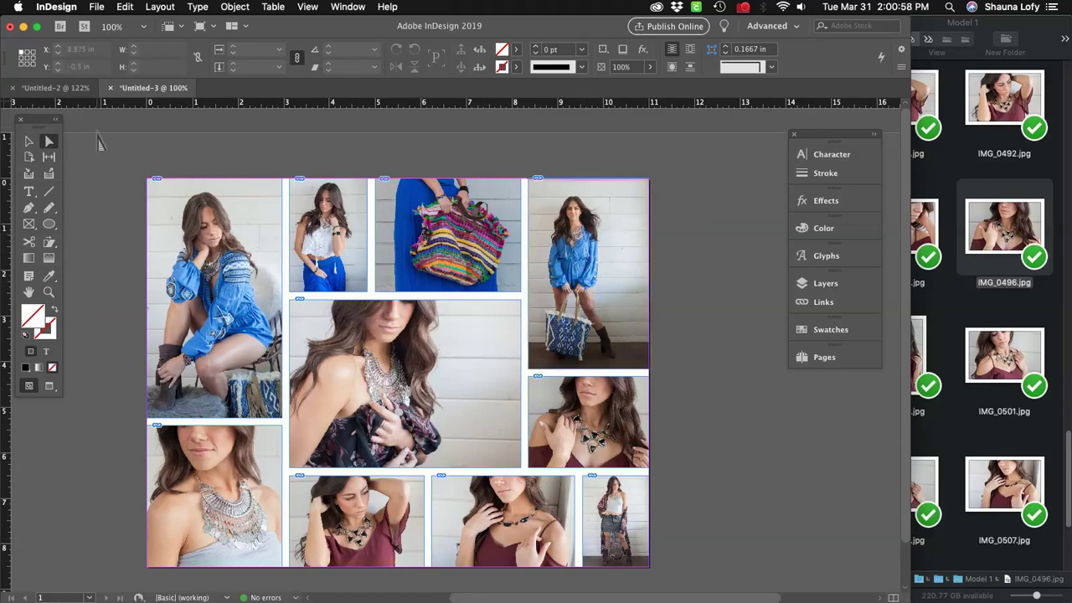
left_click(600, 264)
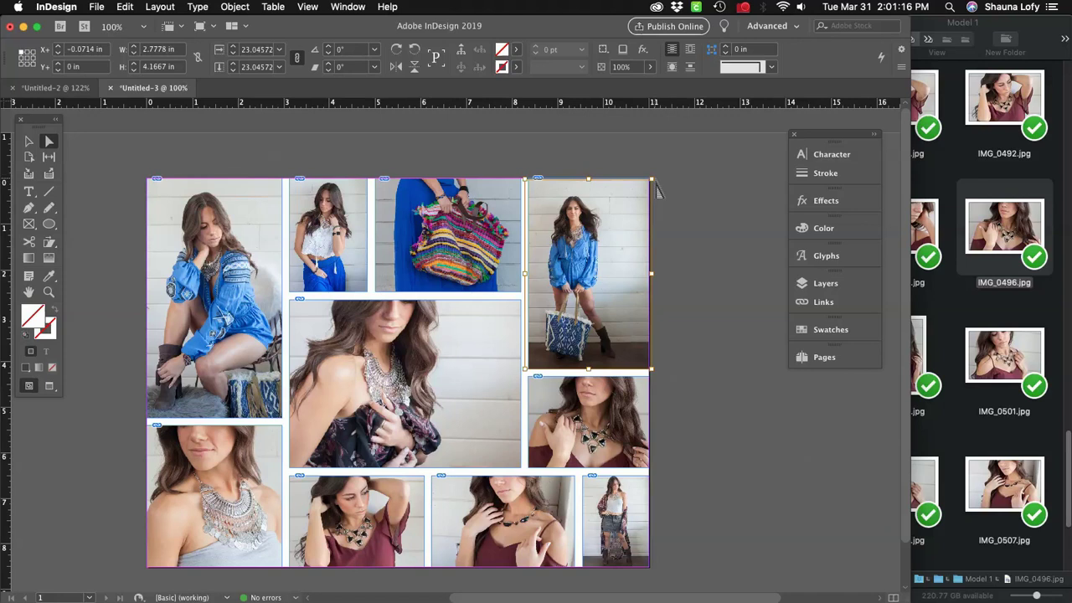
left_click_drag(662, 187, 674, 173)
mouse_move(662, 373)
left_mouse_down()
mouse_move(673, 387)
mouse_move(667, 376)
left_mouse_up()
left_click(635, 434, "shift")
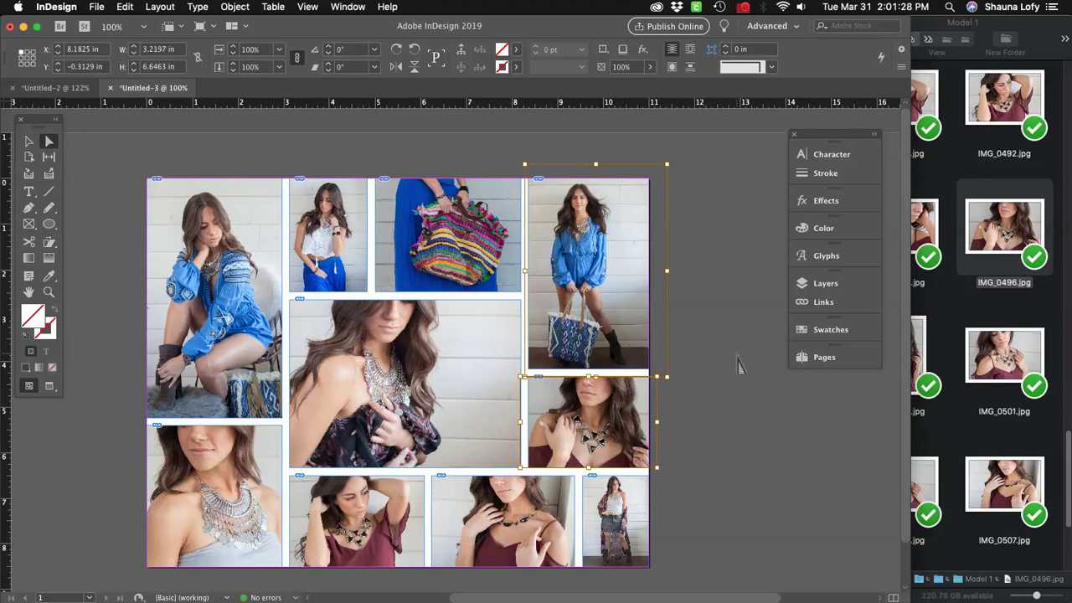
key("shift+Left")
key("shift+Right")
left_click(692, 417)
Nudge the necklace photo in the frame below the tall top-right one left to an X offset of -0.2797 in.
left_click(625, 431)
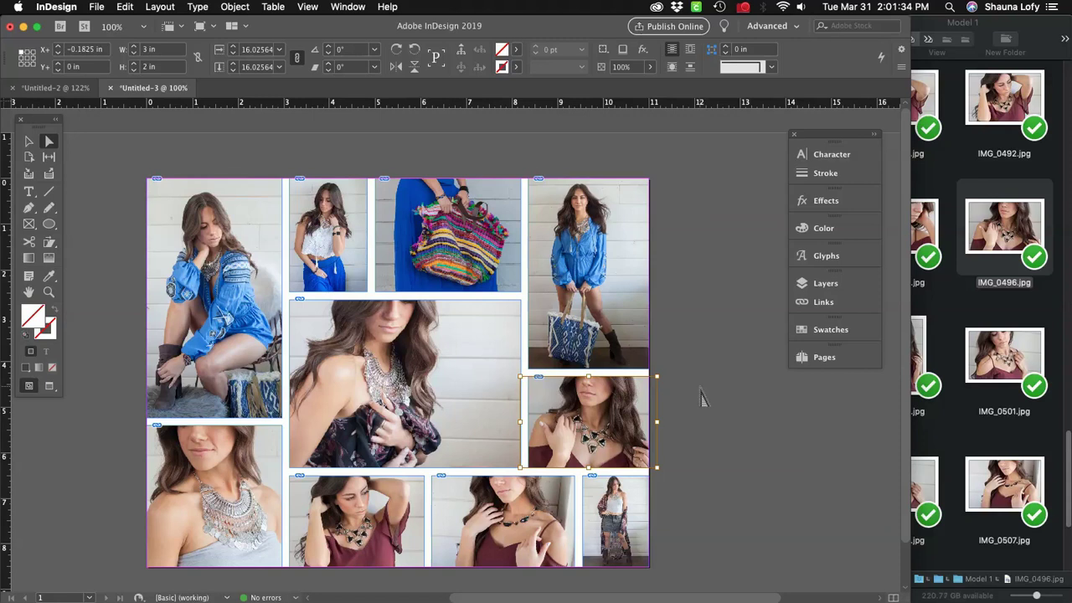
key("Left")
key("Left")
key("Left")
key("Left")
key("Left")
key("Left")
key("Left")
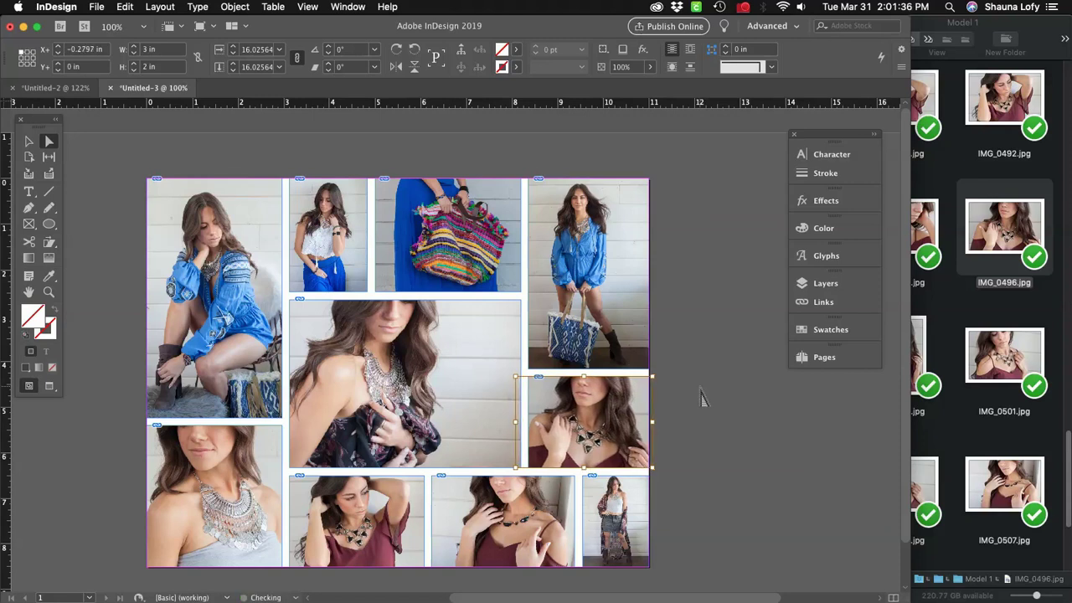
Slightly enlarge the two middle bottom-row photos inside their frames and scale the large center photo to about 6.48 x 4.32 in.
left_click(503, 522)
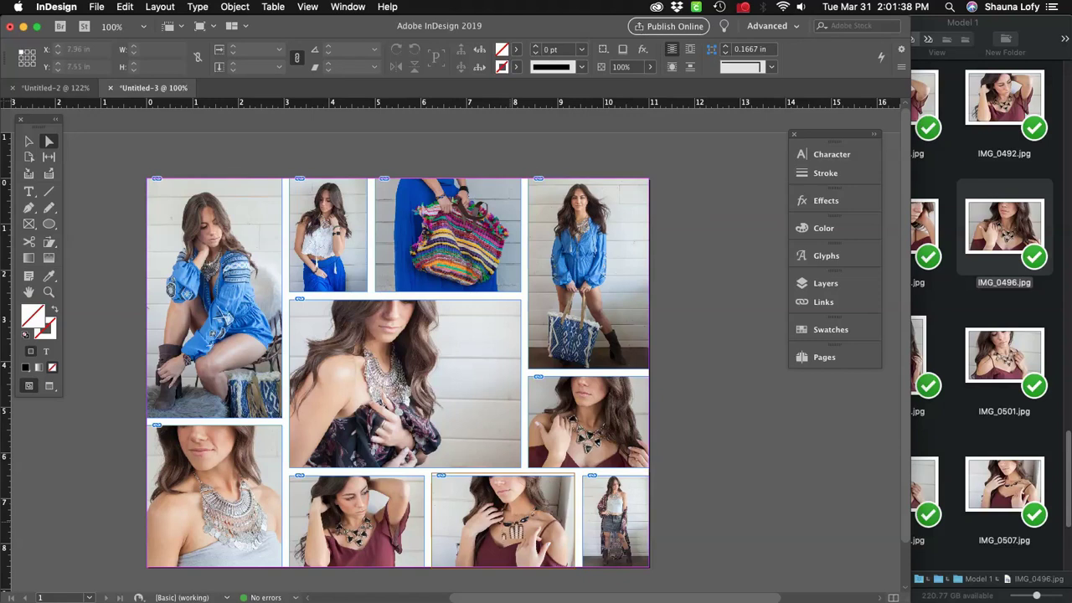
left_click_drag(574, 474, 582, 470)
left_click(390, 529, "shift")
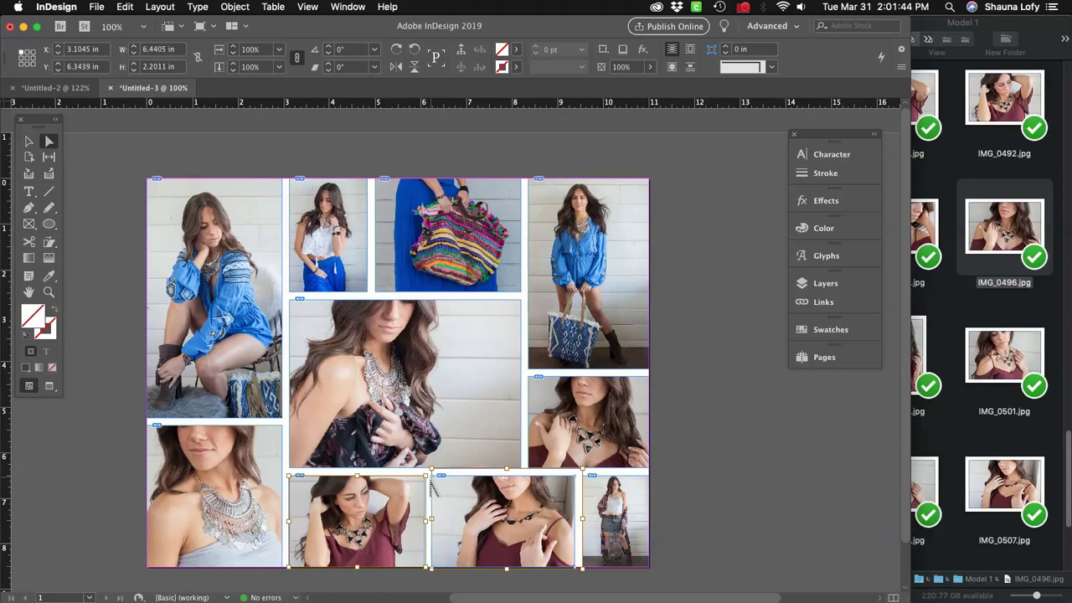
left_click_drag(434, 487, 438, 479)
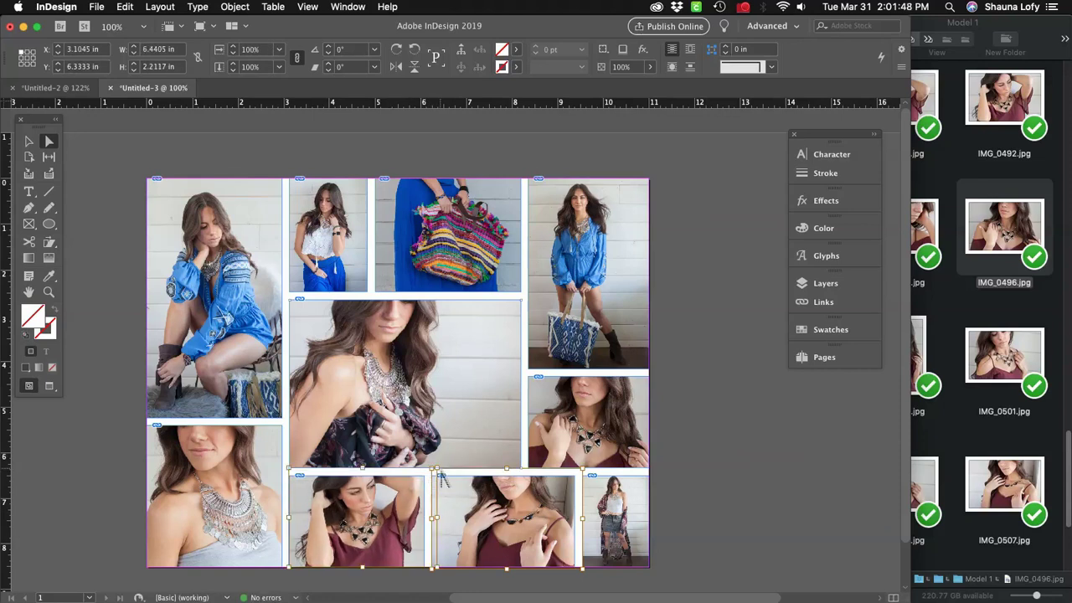
left_click_drag(437, 469, 440, 466)
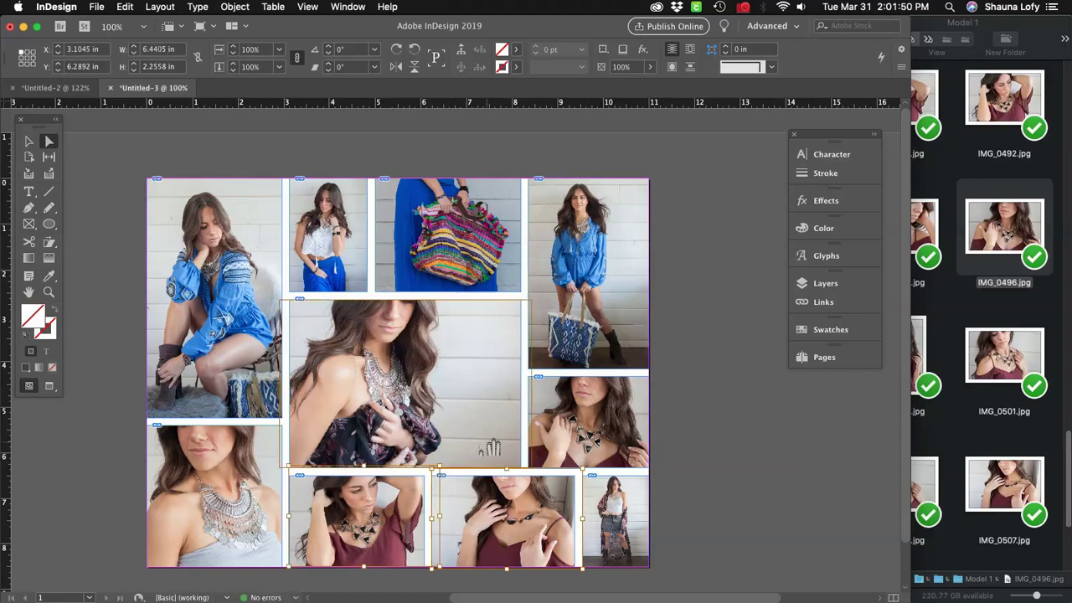
left_click(484, 427)
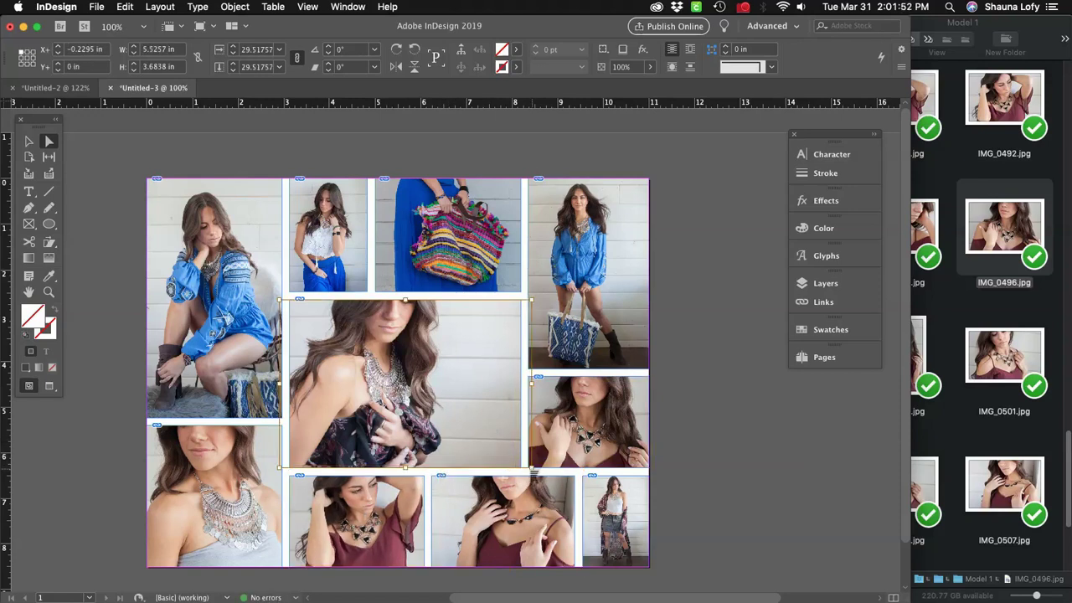
left_click_drag(544, 474, 575, 497)
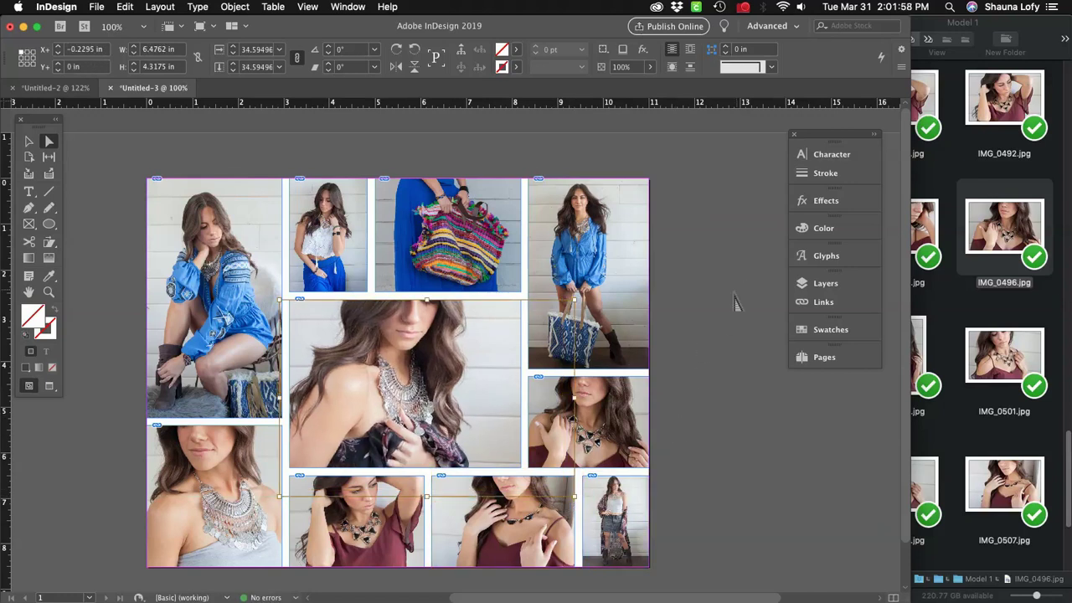
Shift the bottom-left necklace photo right inside its frame to an X offset of -0.6974 in and deselect it.
left_click(244, 484)
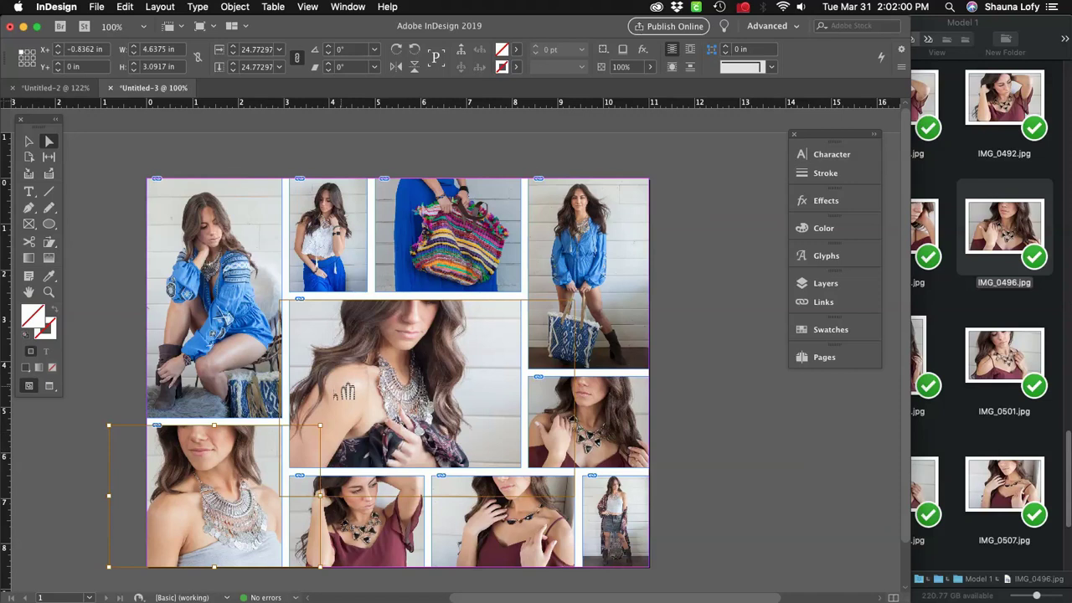
key("shift+Right")
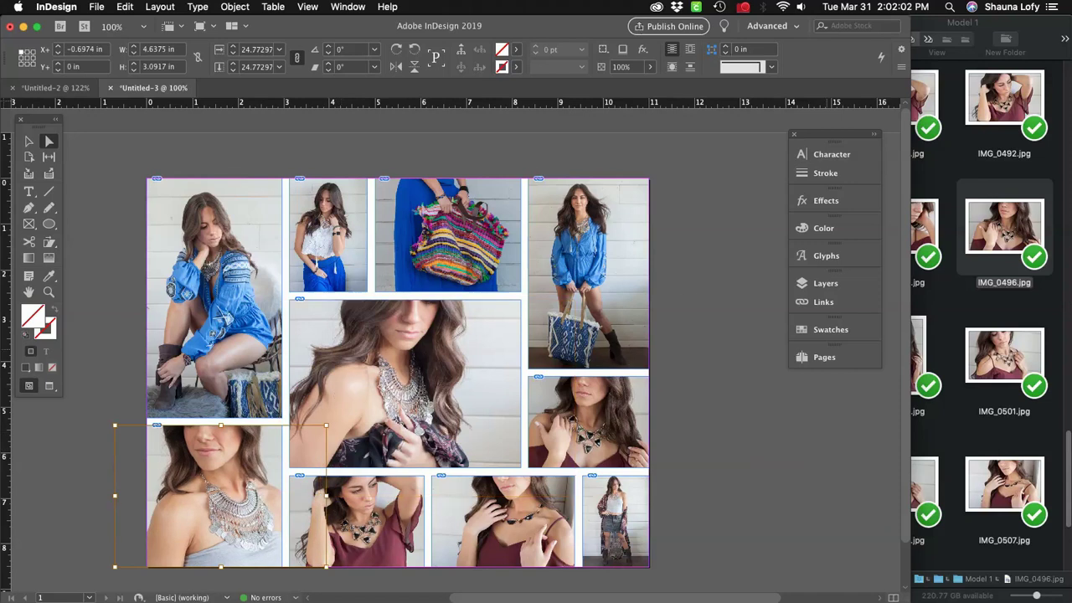
left_click(858, 440)
Look through the Model 1 and Model 2 folders and replace the bottom-left frame's photo with IMG_0445.jpg from Model 2.
left_click(957, 455)
scroll(957, 456, "down", 3)
scroll(956, 333, "up", 10)
scroll(955, 334, "up", 15)
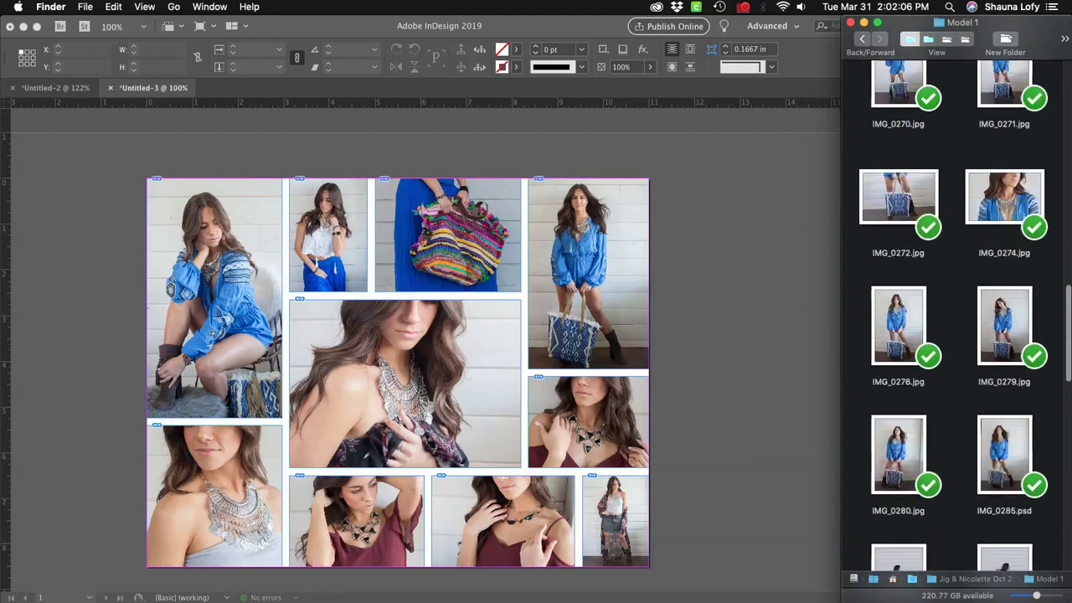
scroll(955, 333, "up", 5)
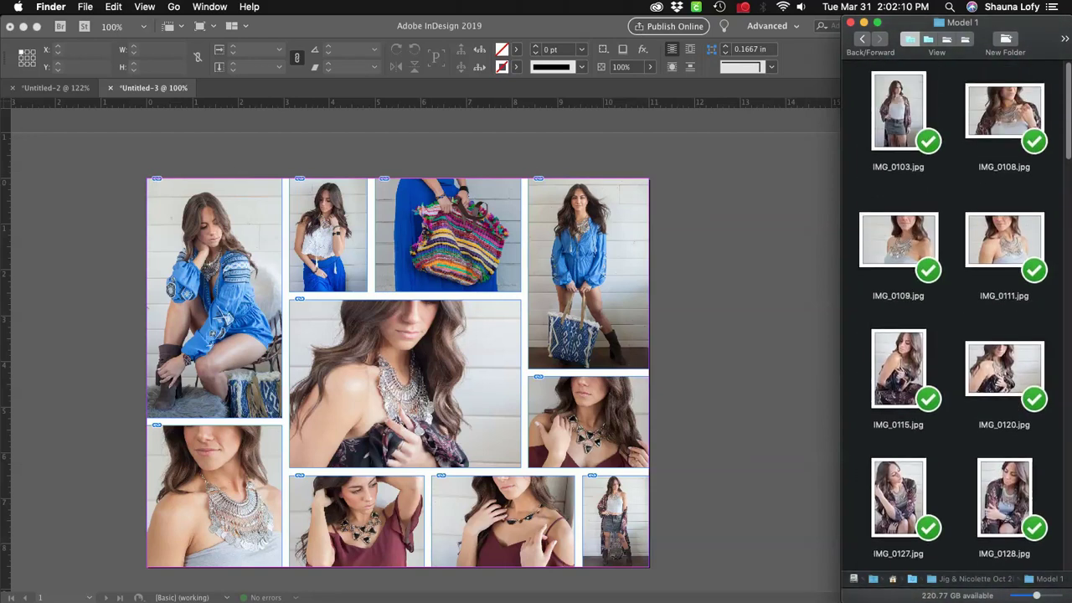
left_click(862, 39)
double_click(958, 101)
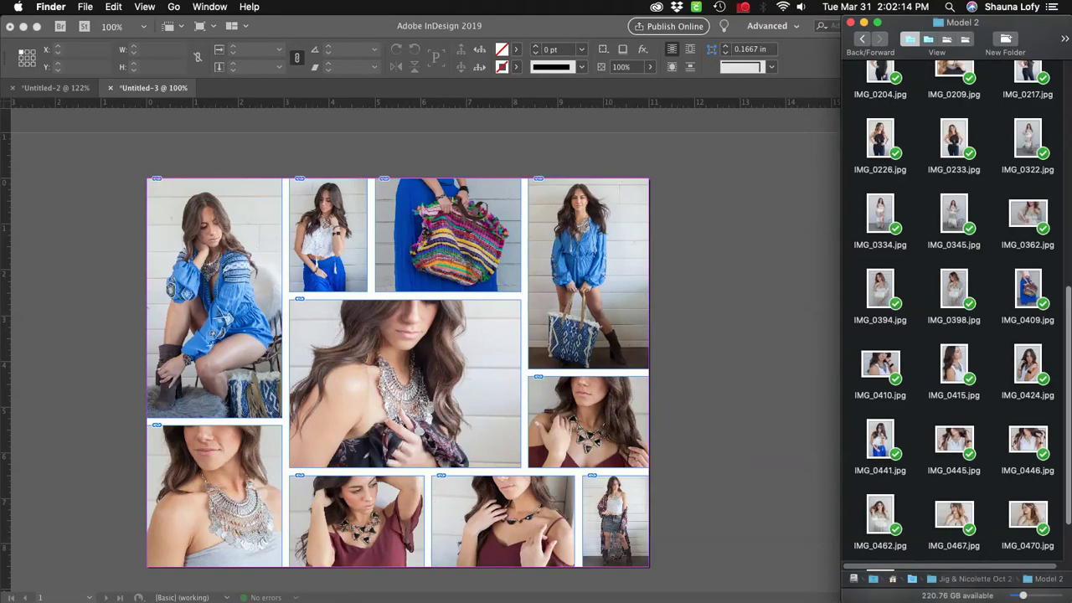
scroll(955, 318, "down", 3)
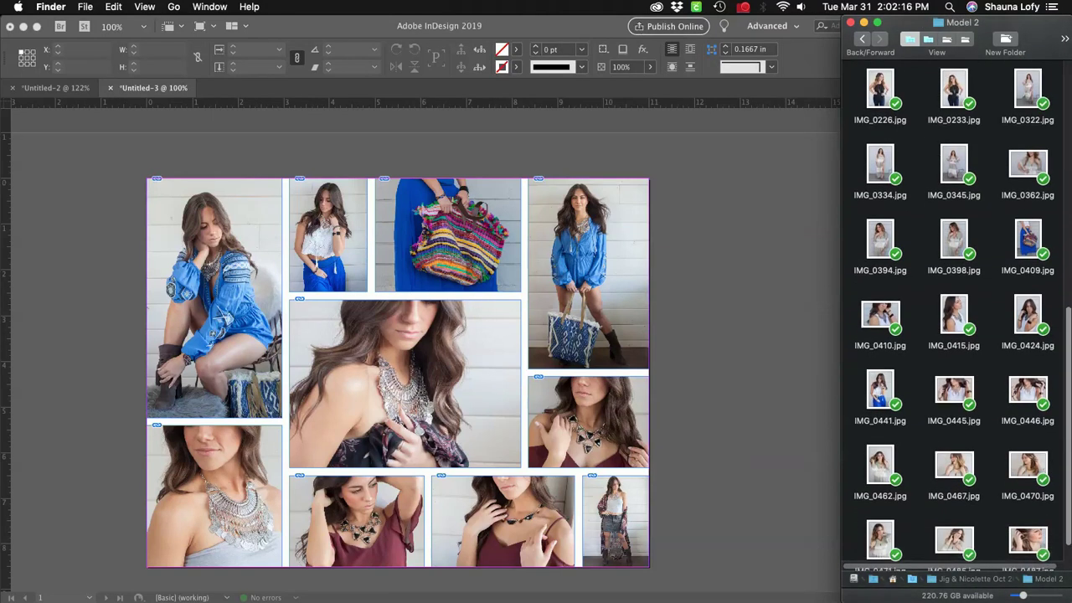
scroll(955, 357, "down", 1)
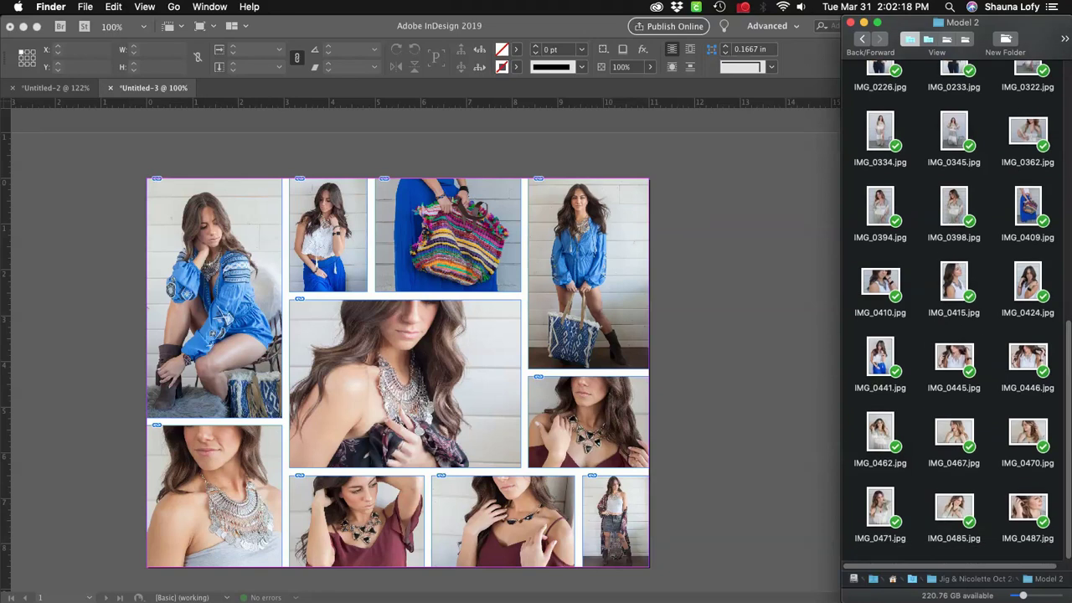
left_click(955, 358)
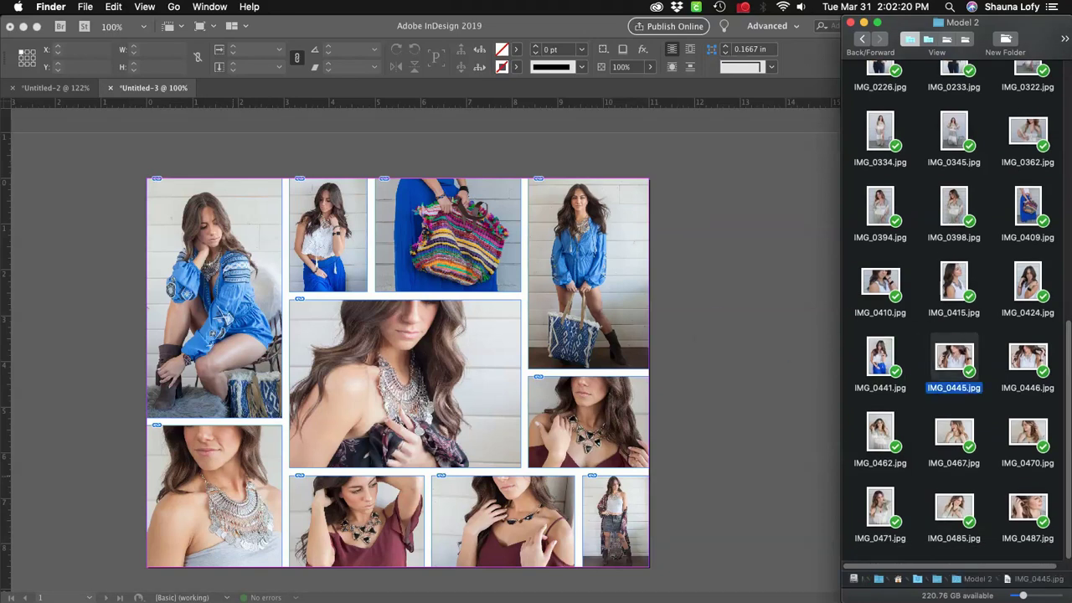
left_click_drag(955, 358, 215, 496)
left_click(862, 39)
left_click(241, 467)
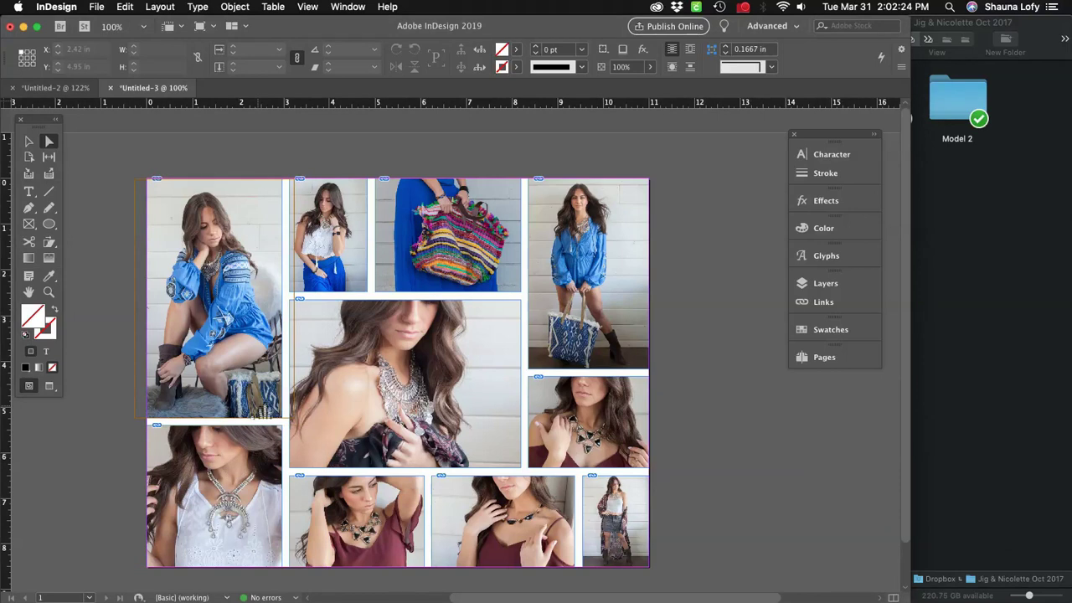
Nudge the new white-top photo right inside the bottom-left frame to an X offset of -0.3224 in.
left_click(255, 482)
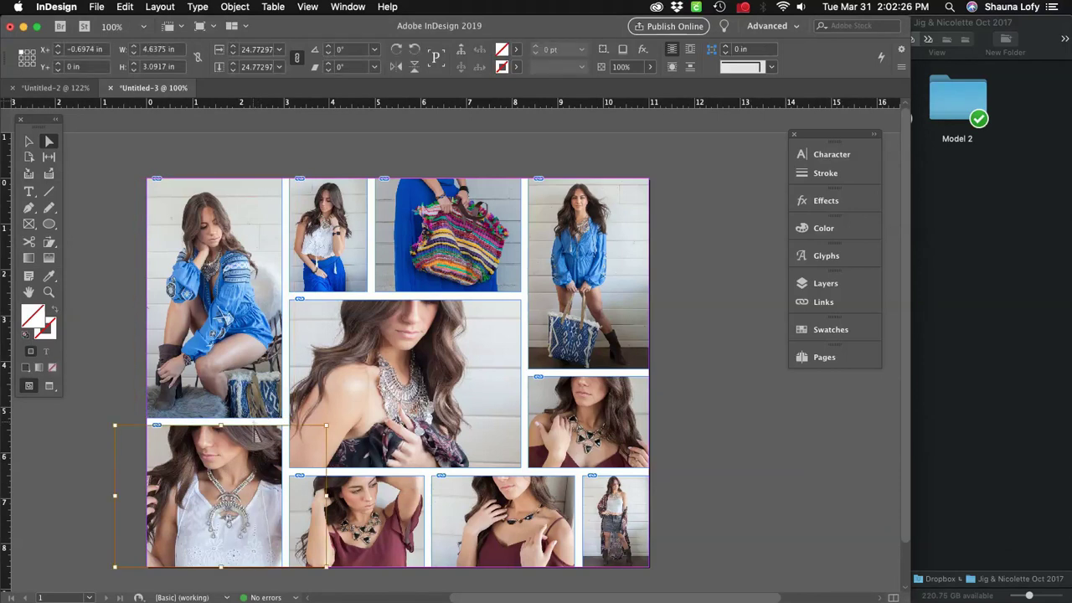
key("shift+Right")
key("shift+Right")
key("Right")
key("Right")
key("Right")
key("Right")
key("Right")
key("Right")
key("Right")
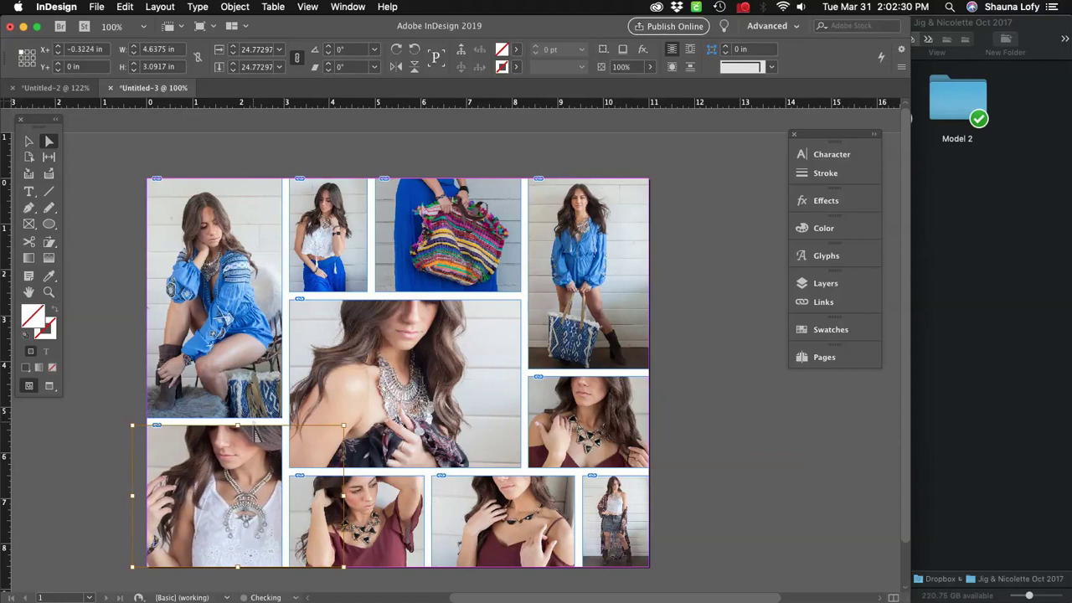
Try to tighten the gaps between all the collage frames so the layout shrinks to about 10.78 x 8.29 in.
left_click(483, 165)
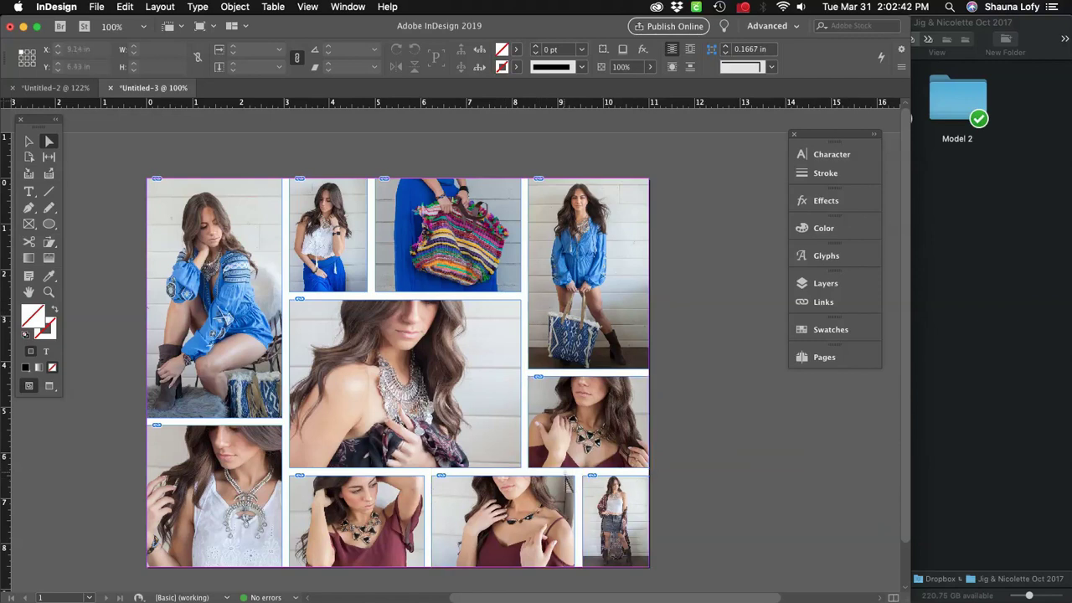
key("v")
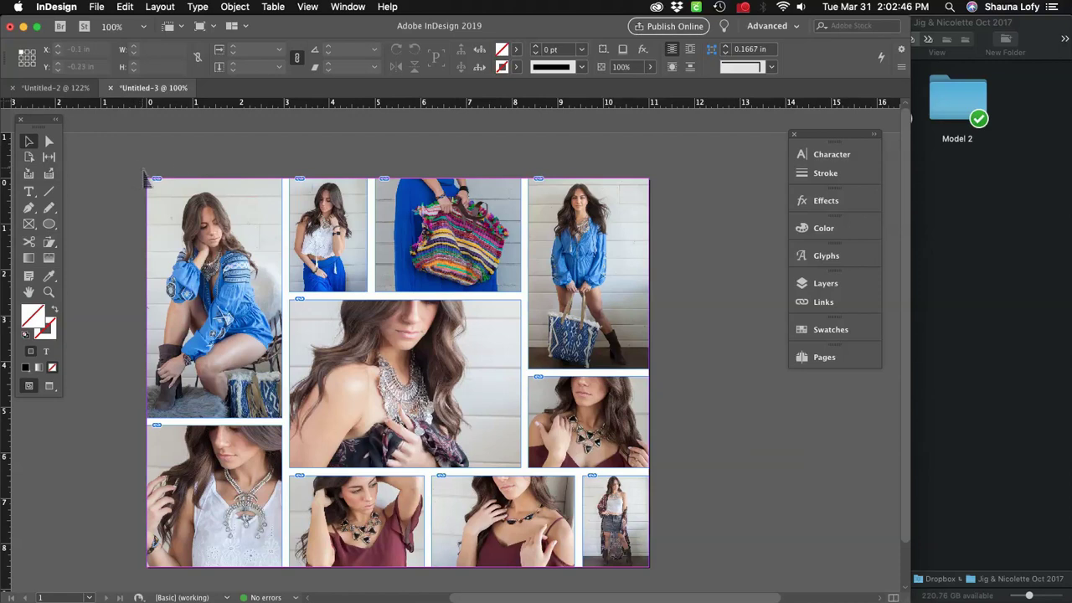
key("super+a")
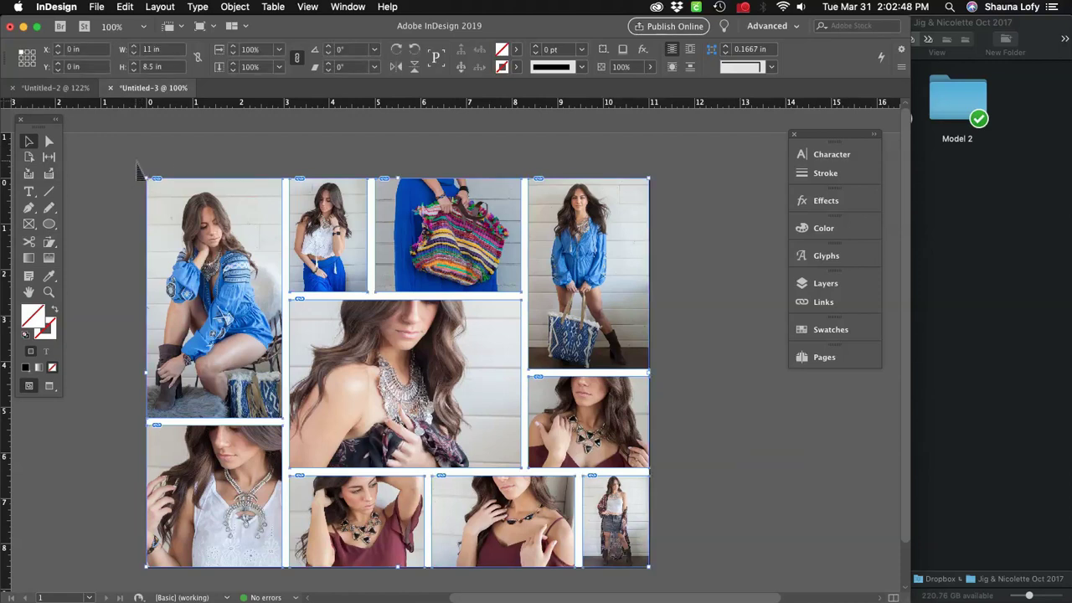
left_click(140, 171)
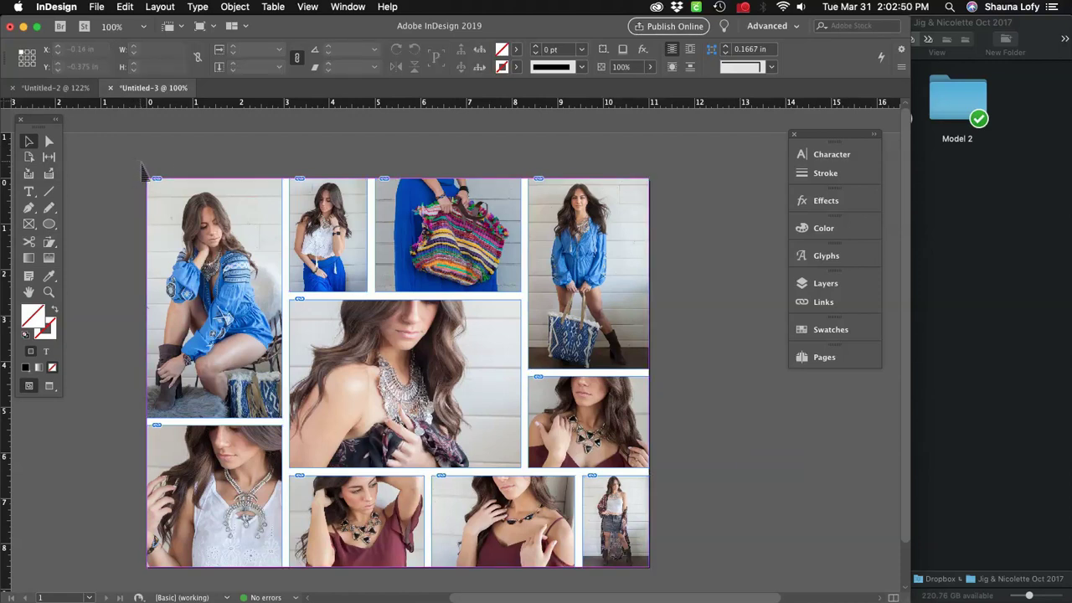
key("super+a")
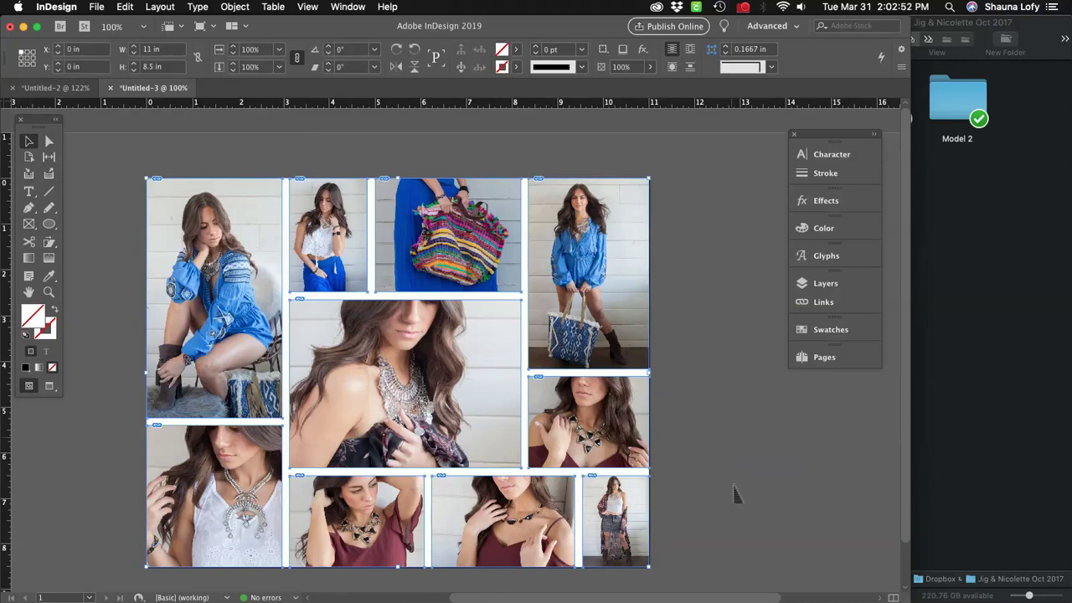
double_click(647, 569)
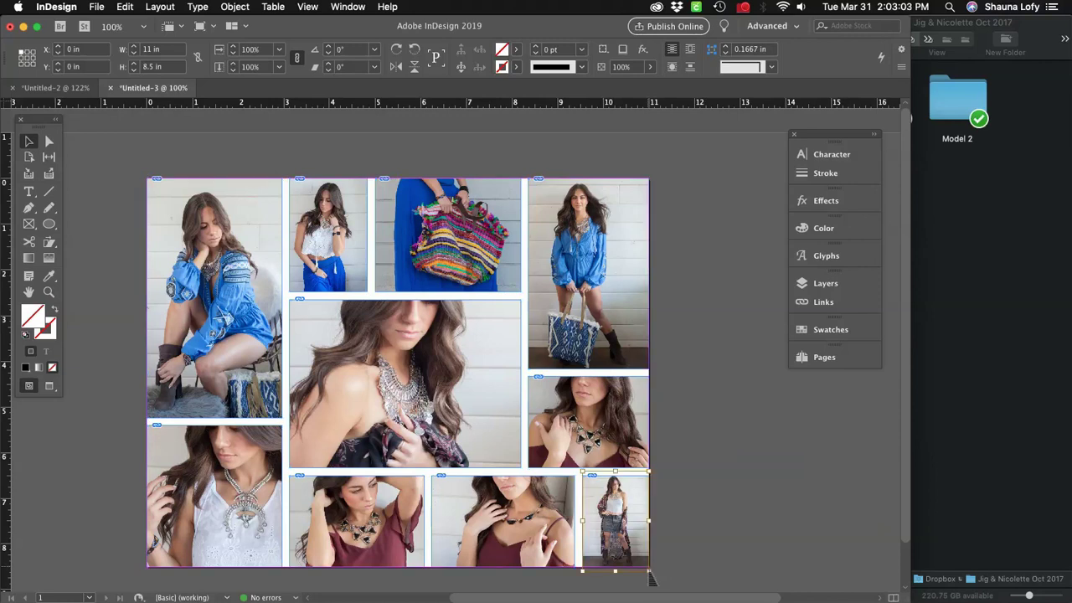
left_click(695, 559)
key("super+a")
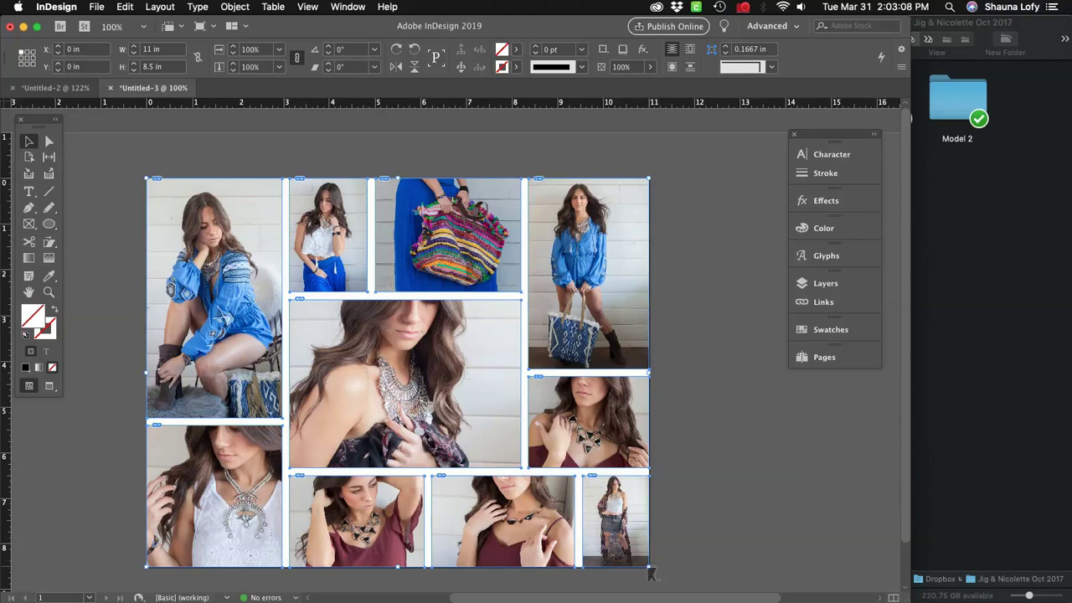
left_click_drag(649, 569, 650, 569)
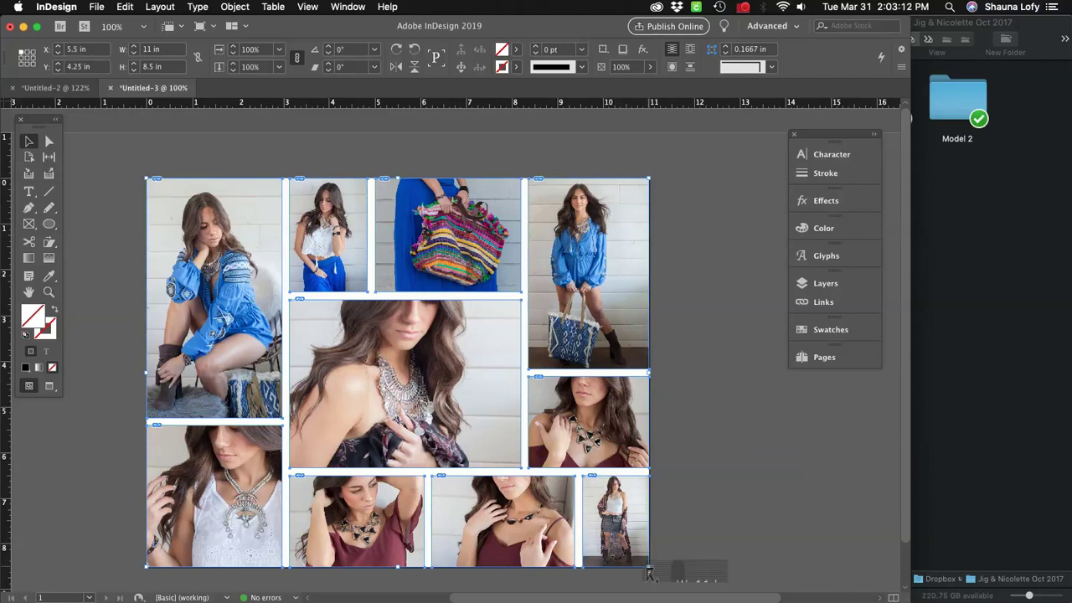
left_click_drag(650, 573, 646, 569)
left_click_drag(645, 568, 641, 567)
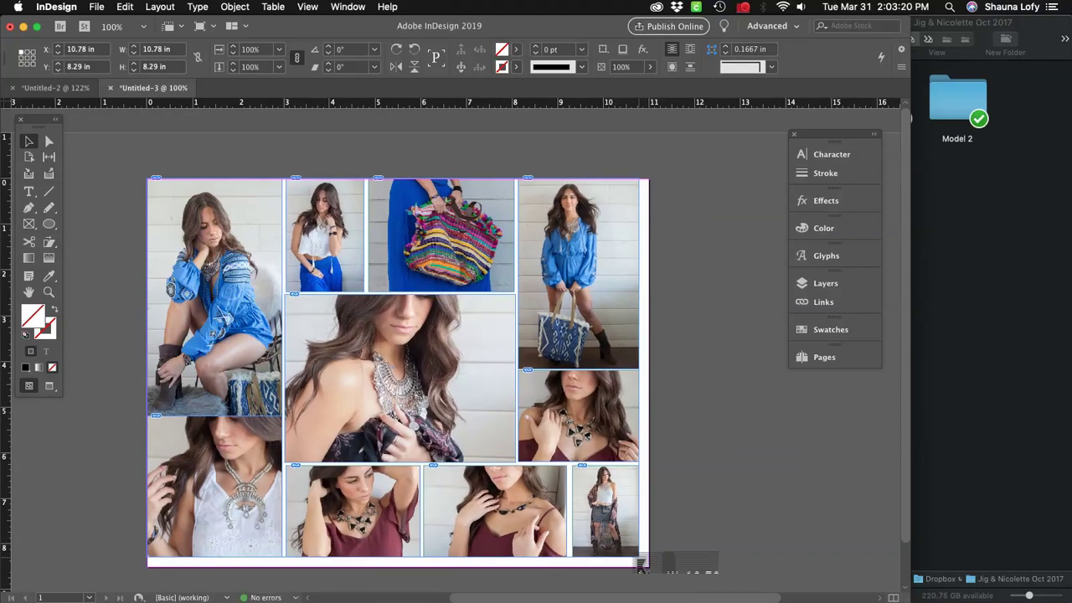
left_click_drag(641, 566, 664, 566)
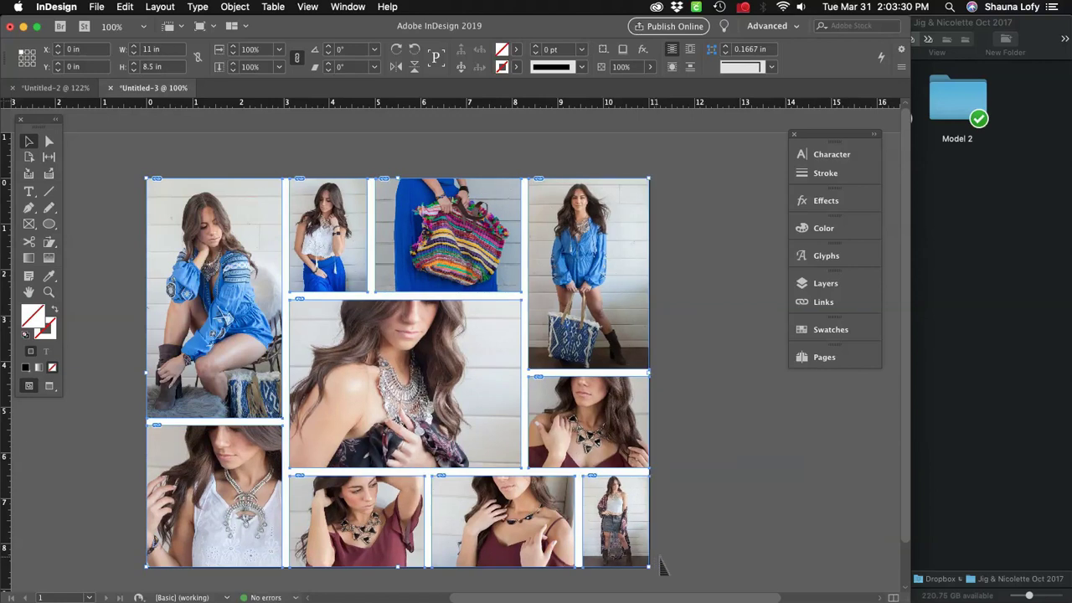
left_click(743, 492)
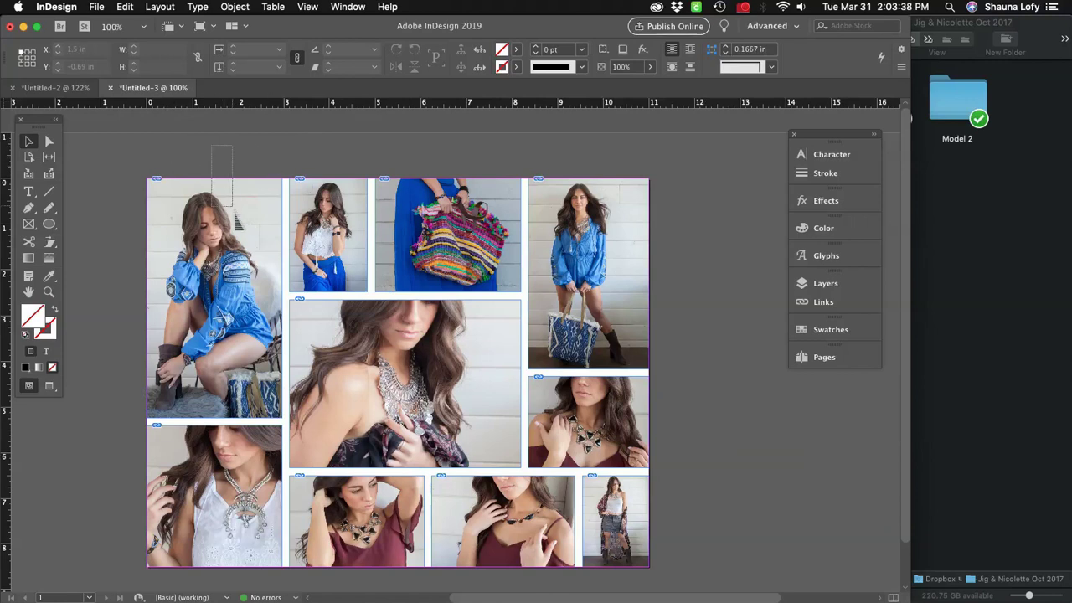
Nudge both left-column frames right to an X position of 0.0417 in and the tall upper one slightly down.
left_click(280, 214)
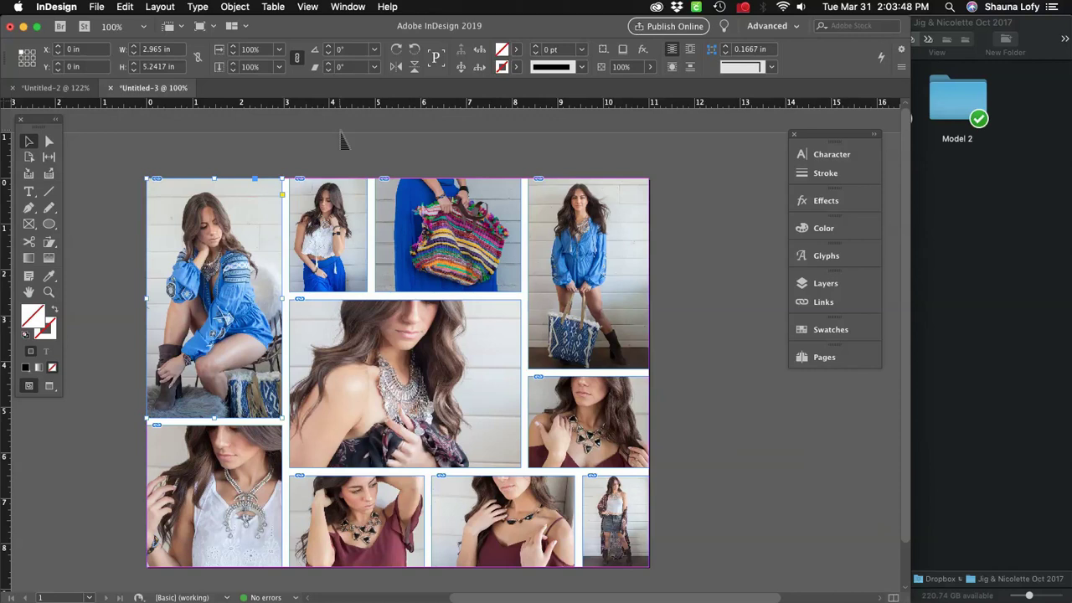
left_click_drag(228, 134, 266, 261)
key("Right")
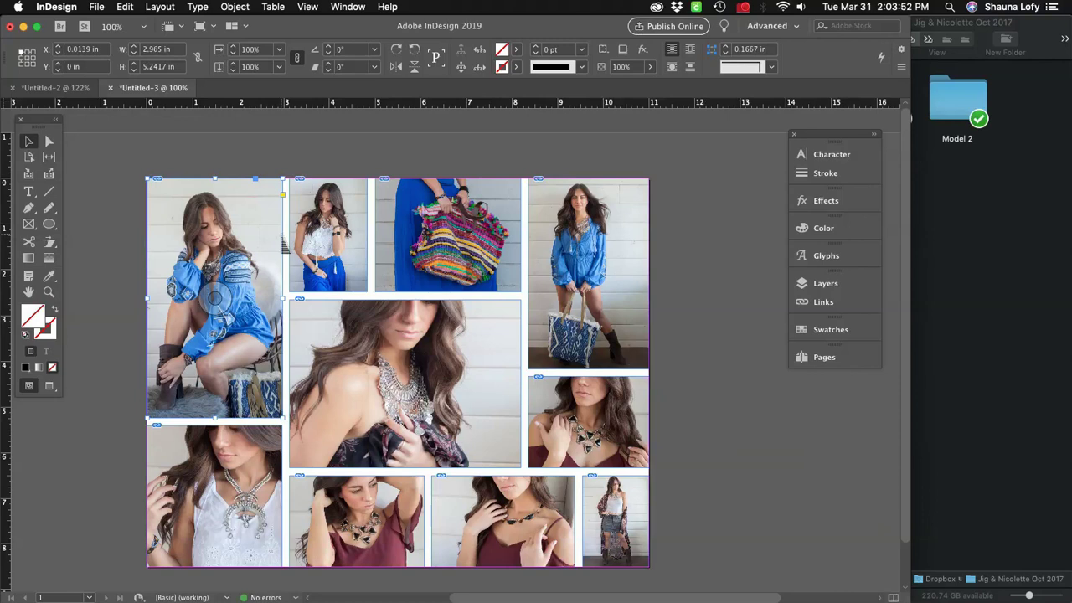
key("Right")
key("Right")
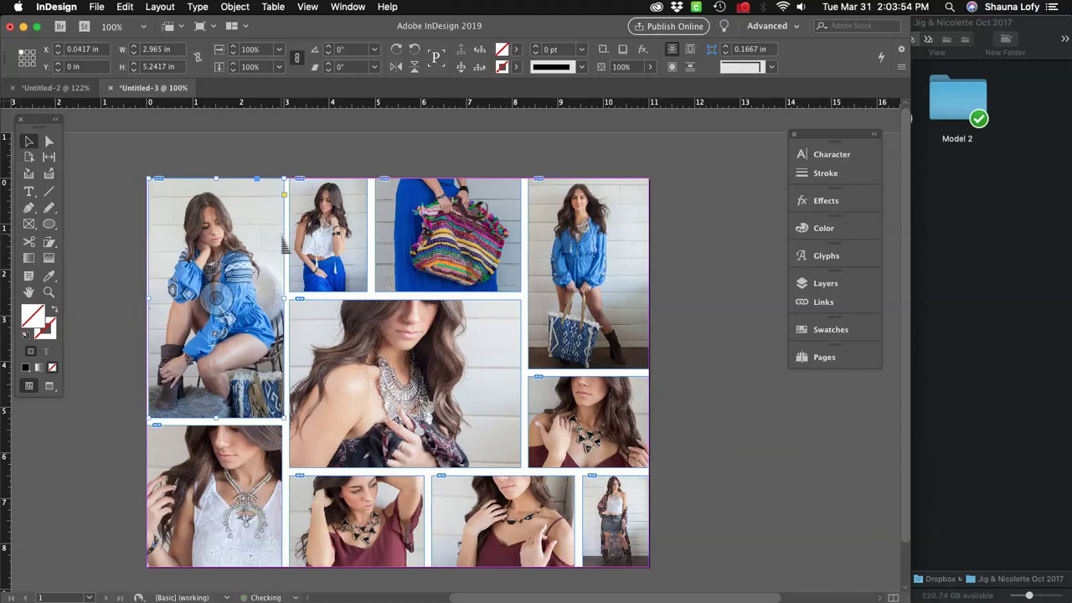
left_click(219, 515)
left_click_drag(215, 497, 217, 497)
key("Right")
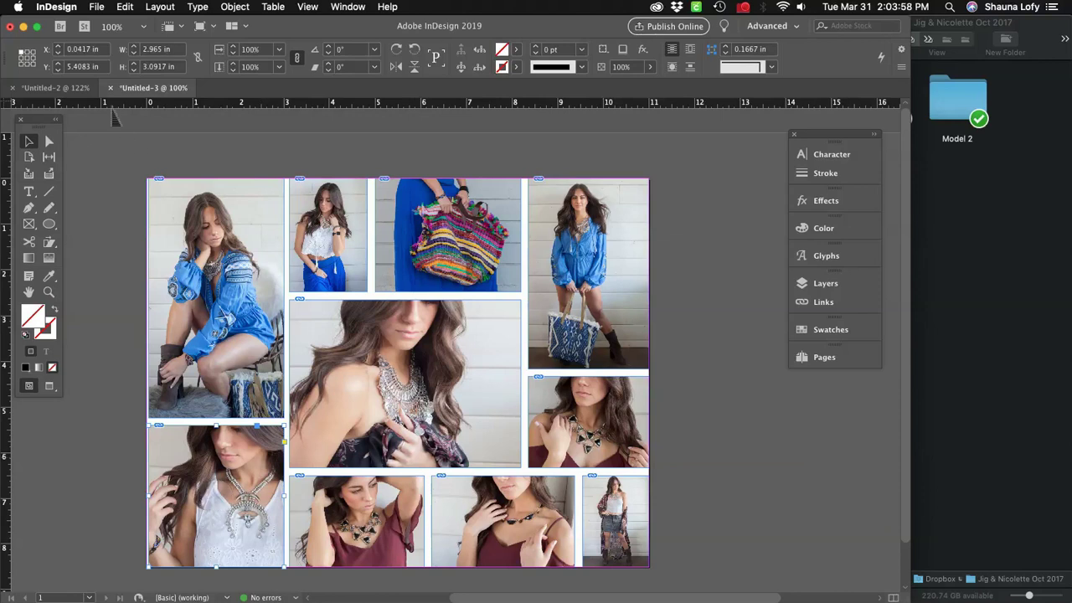
left_click(216, 268)
key("Down")
Nudge the white-top photo and colorful bag frames in the top row down to a Y position of 0.0417 in.
left_click_drag(330, 154, 442, 260)
left_click(506, 148)
left_click_drag(442, 153, 355, 231)
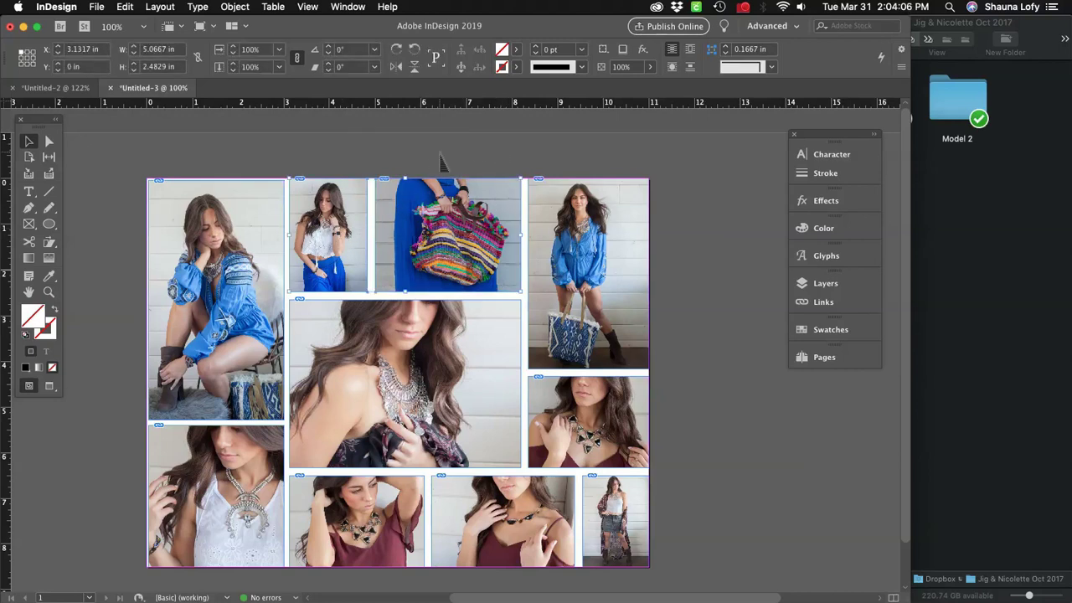
key("Down")
key("Down")
key("Down")
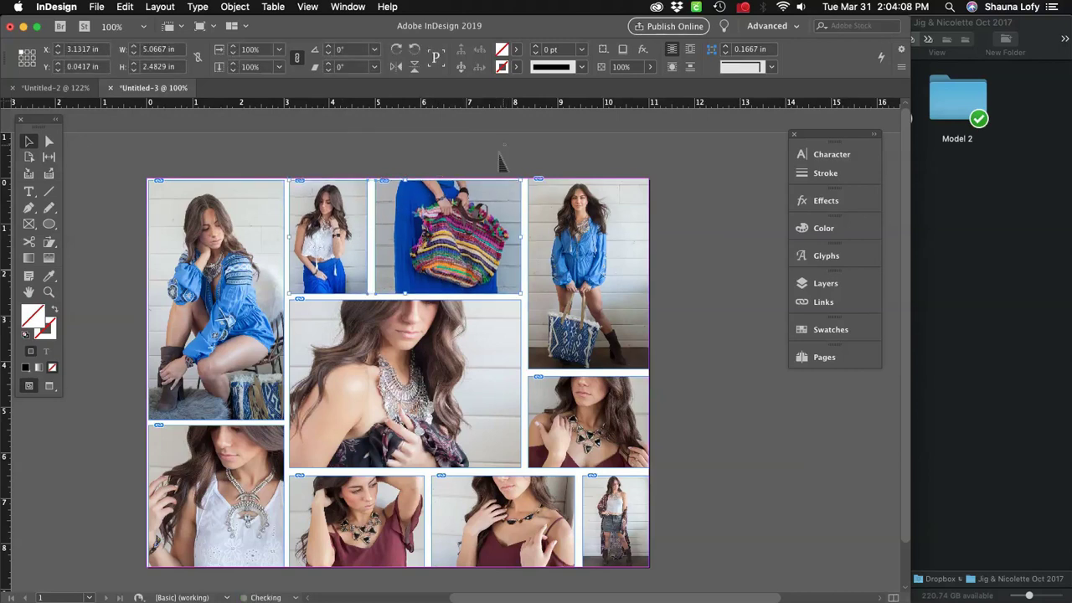
Nudge the colorful bag frame slightly left, narrowing its gap to the white-top photo.
left_click(447, 222)
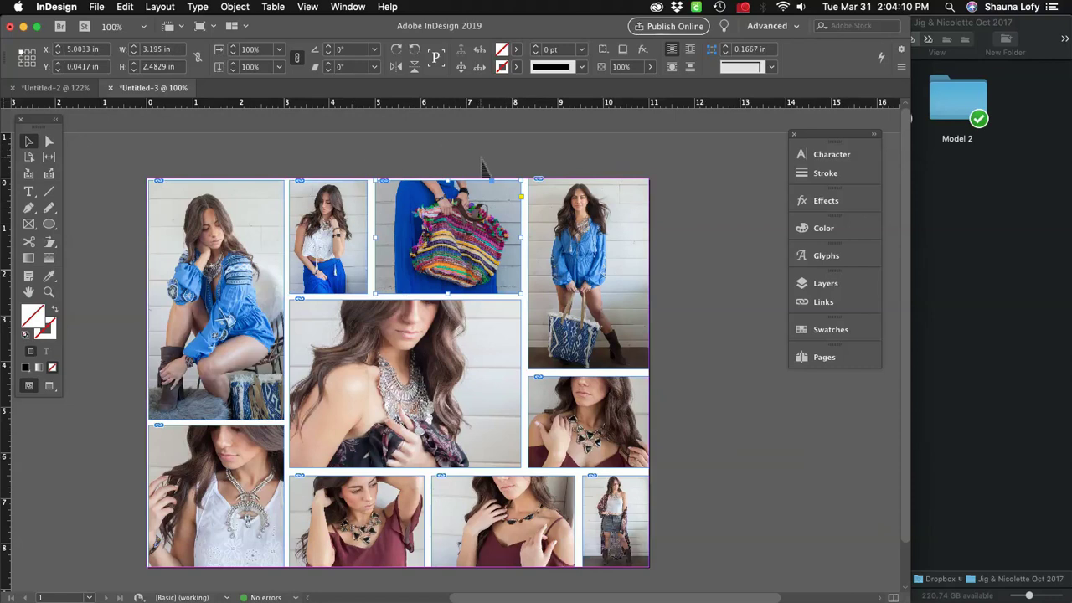
key("Left")
key("Left")
key("Left")
Nudge the two right-column frames slightly left together, away from the page edge, and deselect them.
left_click_drag(662, 190, 586, 431)
key("Left")
key("Left")
key("Left")
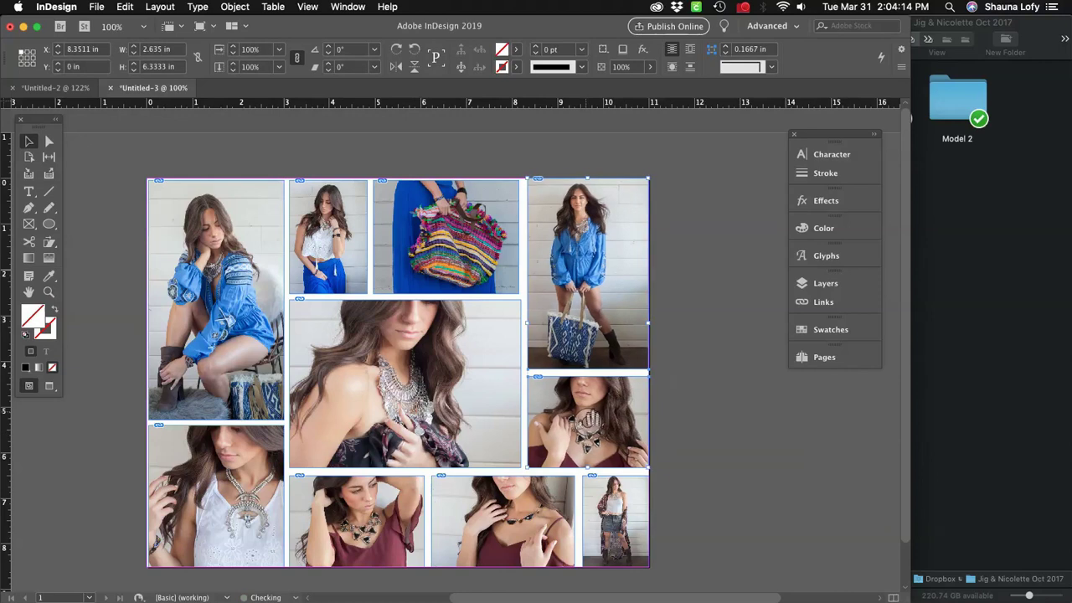
left_click(681, 473)
Nudge the three bottom-row frames beside the corner necklace photo up to a Y position of 6.4444 in.
left_click_drag(695, 538, 385, 516)
key("Up")
key("Up")
key("Up")
key("Up")
key("Up")
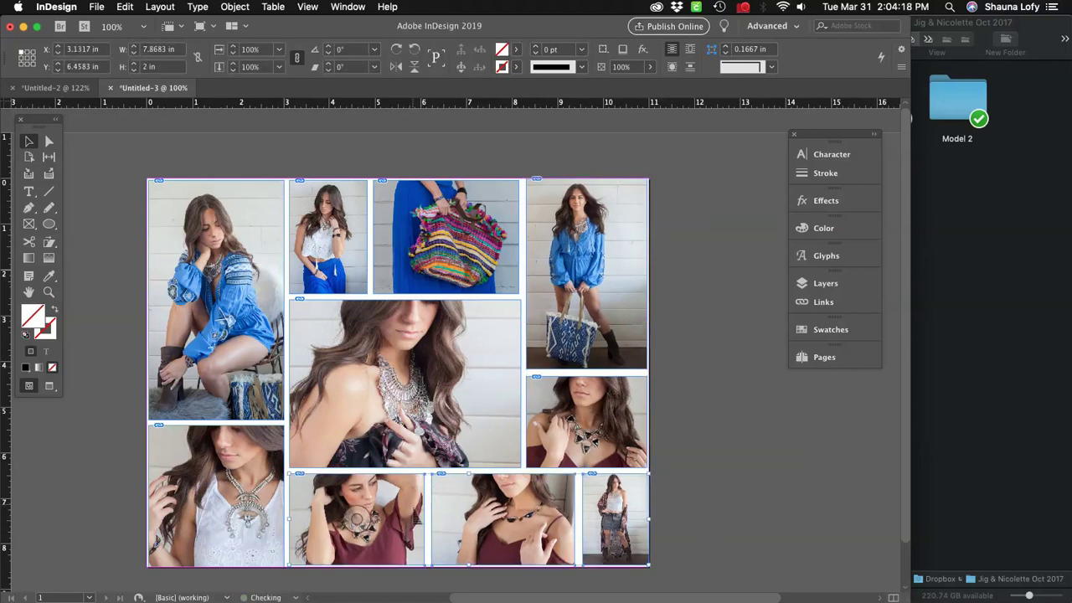
Nudge the last two bottom-row frames left, placing the small full-length photo at an X position of 9.4617 in.
left_click_drag(696, 501, 474, 528)
key("Left")
key("Left")
left_click_drag(682, 491, 641, 524)
key("Right")
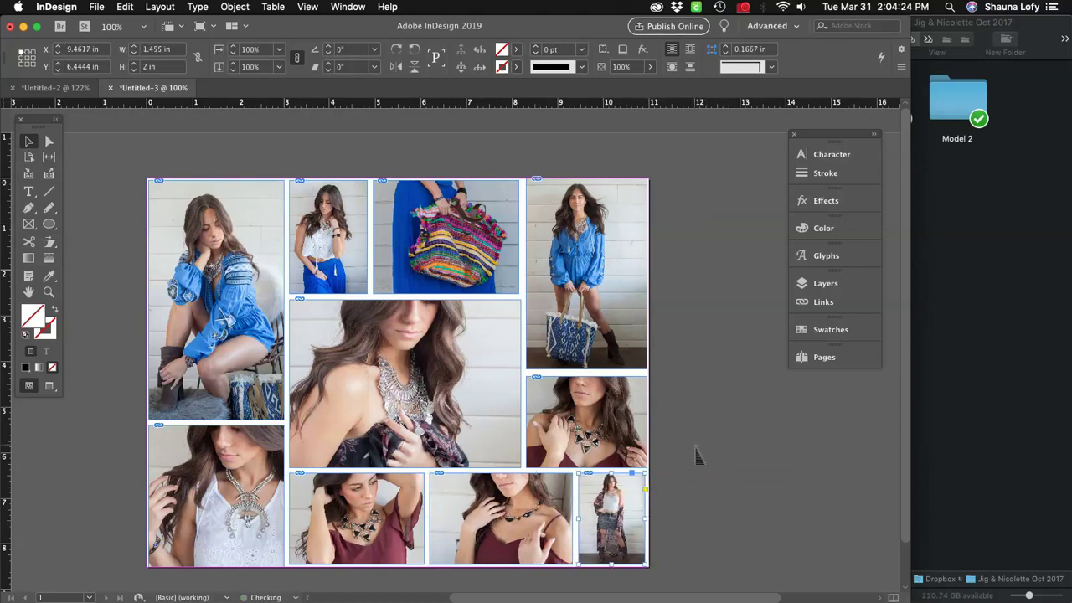
left_click(695, 453)
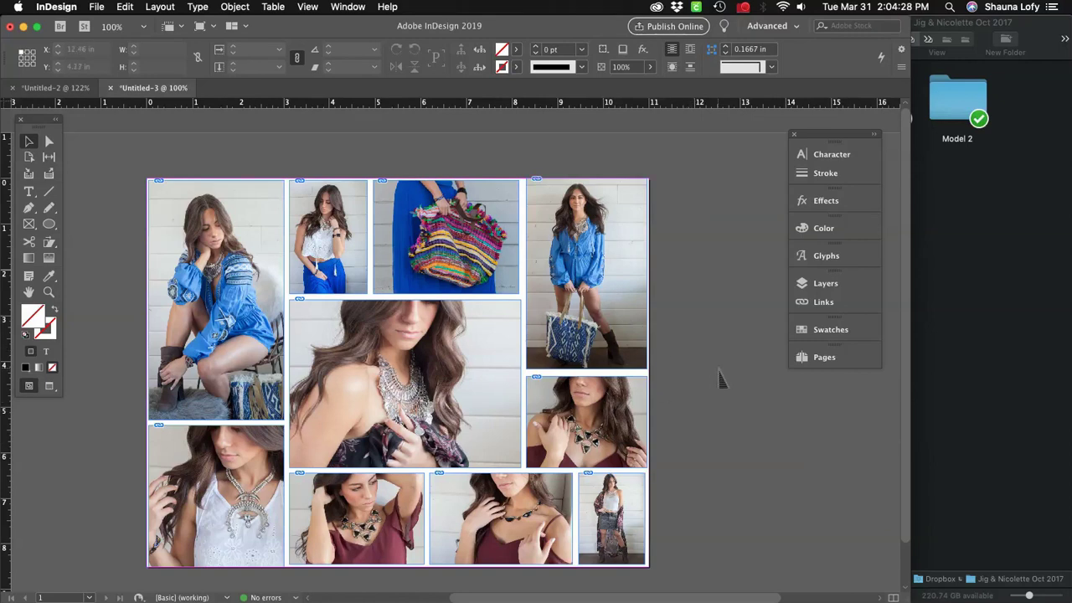
Move the whole collage up and left so the left column sits at X 0 in and the top-right frame at Y -0.07 in.
key("super+a")
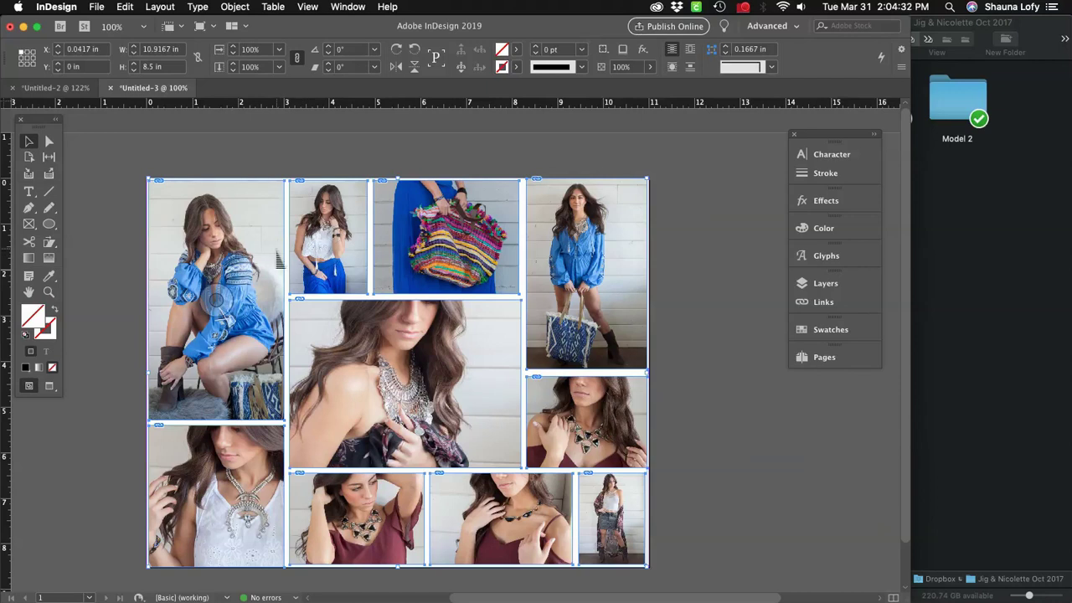
mouse_move(273, 263)
left_mouse_down()
mouse_move(264, 259)
mouse_move(283, 261)
left_mouse_up()
left_click(721, 496)
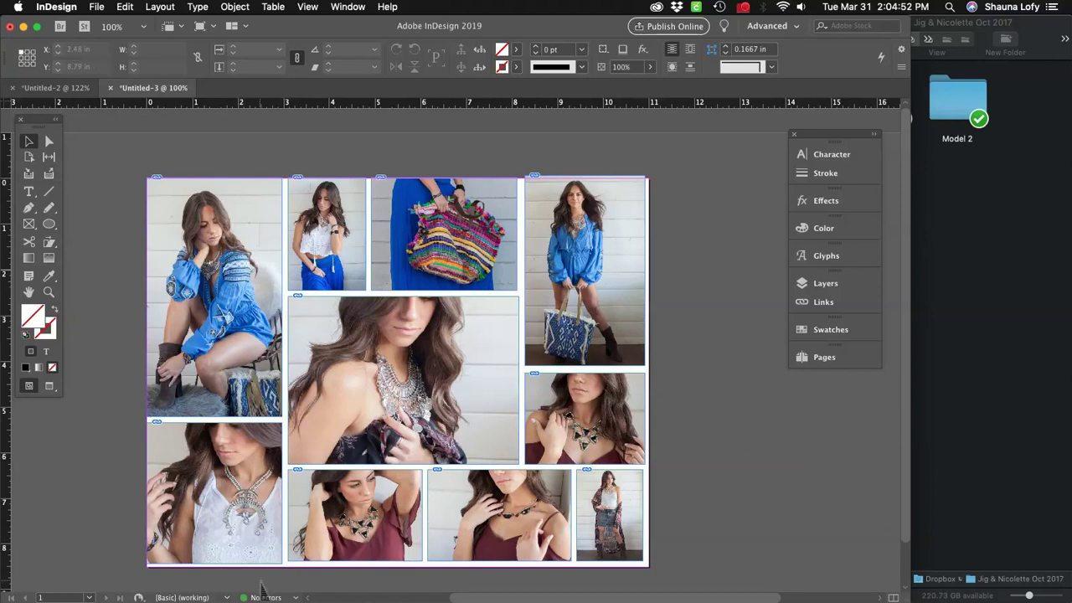
Shorten the bottom-left frame to a height of 3.0361 in, aligning its lower edge with the bottom row.
left_click(245, 558)
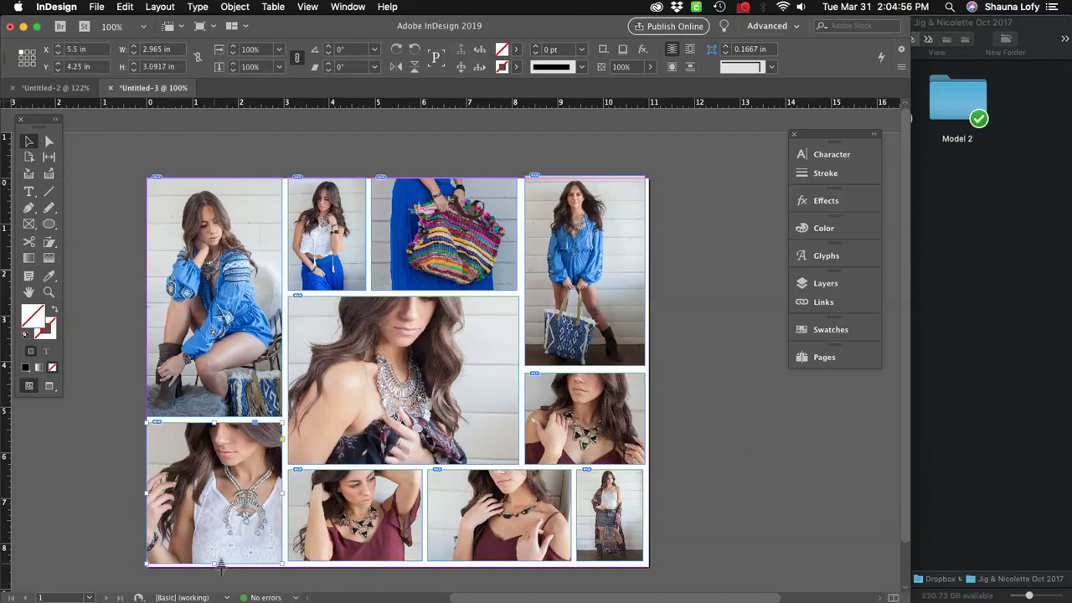
left_click_drag(220, 567, 221, 562)
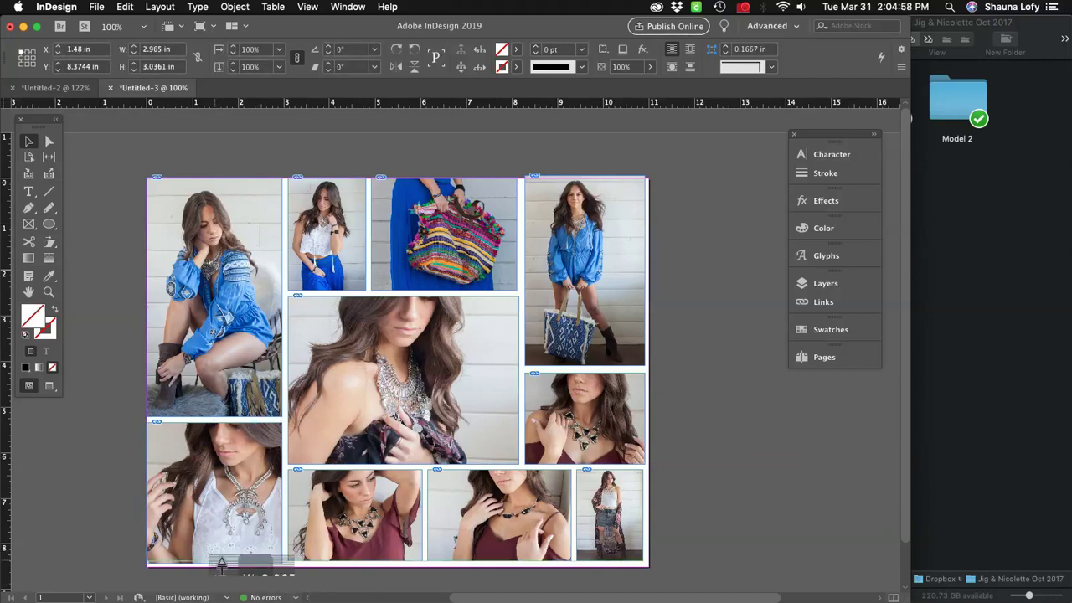
left_click_drag(221, 562, 221, 562)
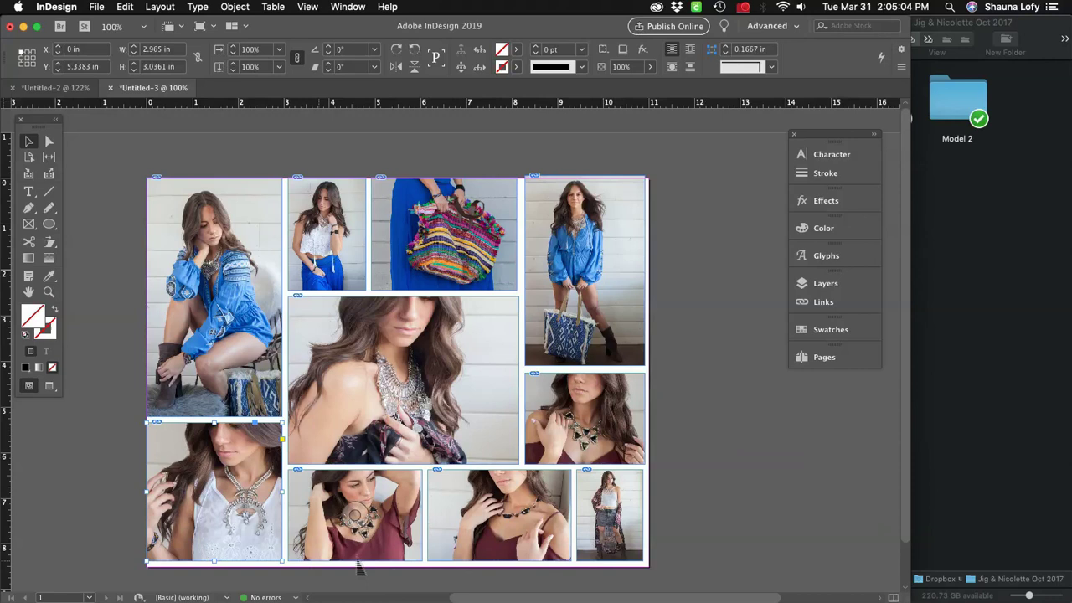
Narrow the two right-column frames to a width of 2.5933 in, aligning their outer edge with the small photo below.
left_click(626, 438)
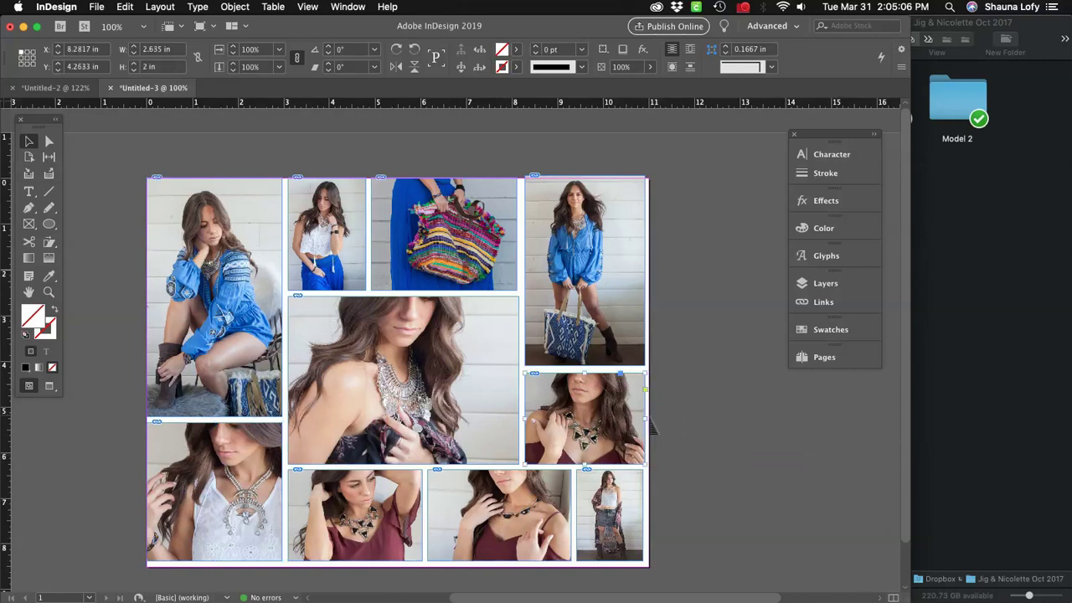
left_click_drag(711, 293, 617, 403)
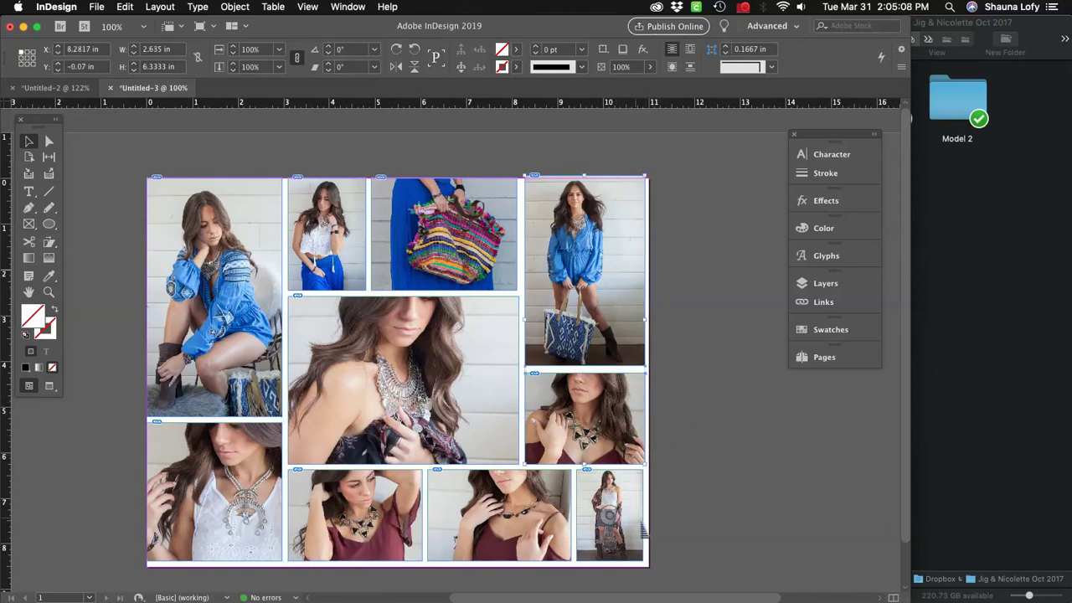
left_click_drag(646, 333, 643, 334)
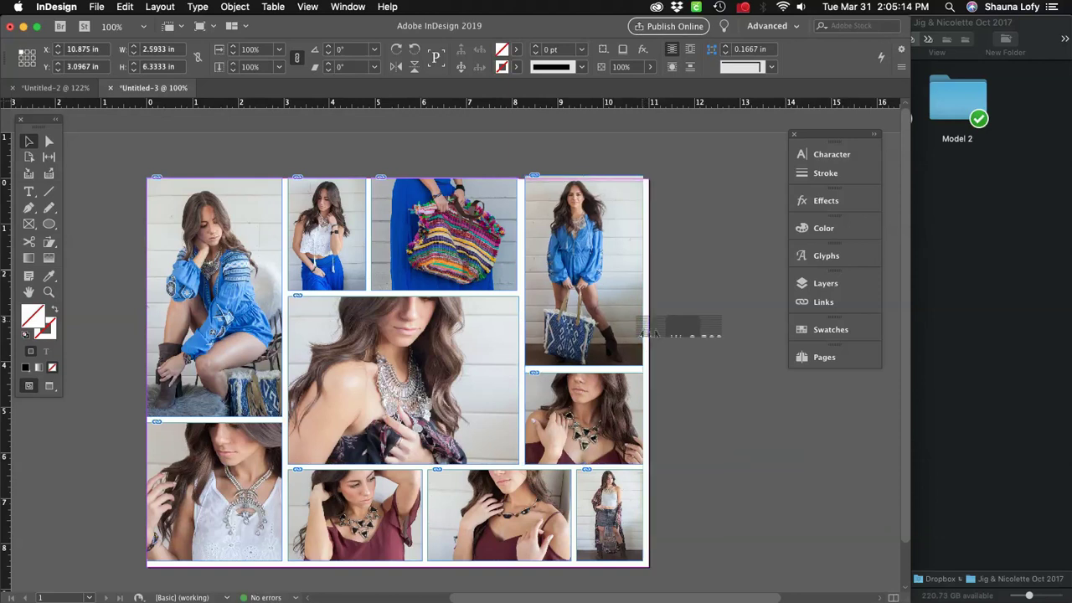
left_click_drag(645, 334, 645, 335)
left_click(725, 232)
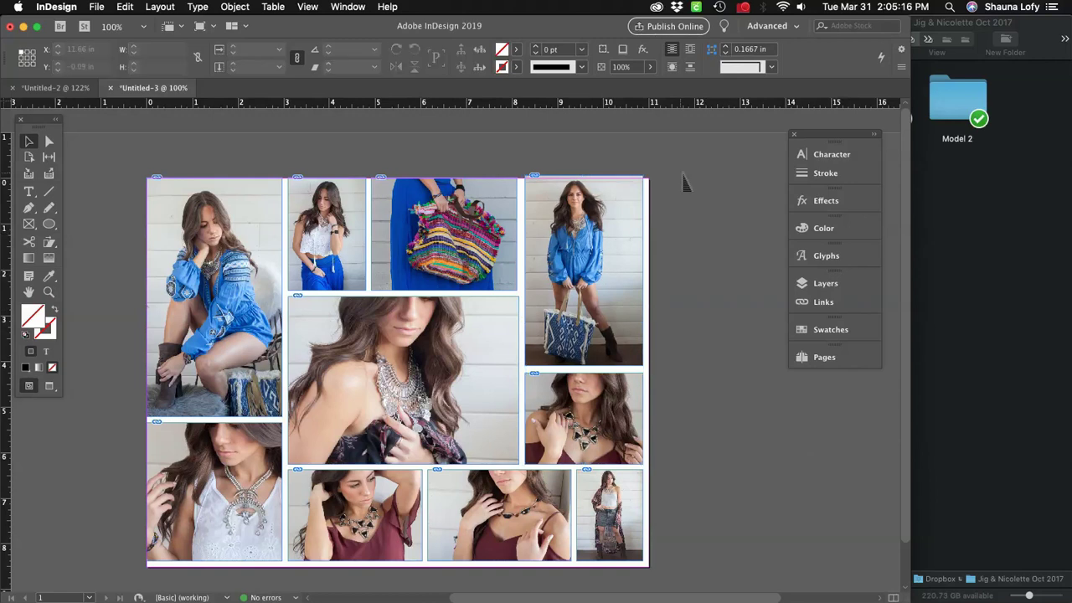
Trim the top edges of the top-row frames down to the page's upper edge at Y 0 in.
left_click(593, 189)
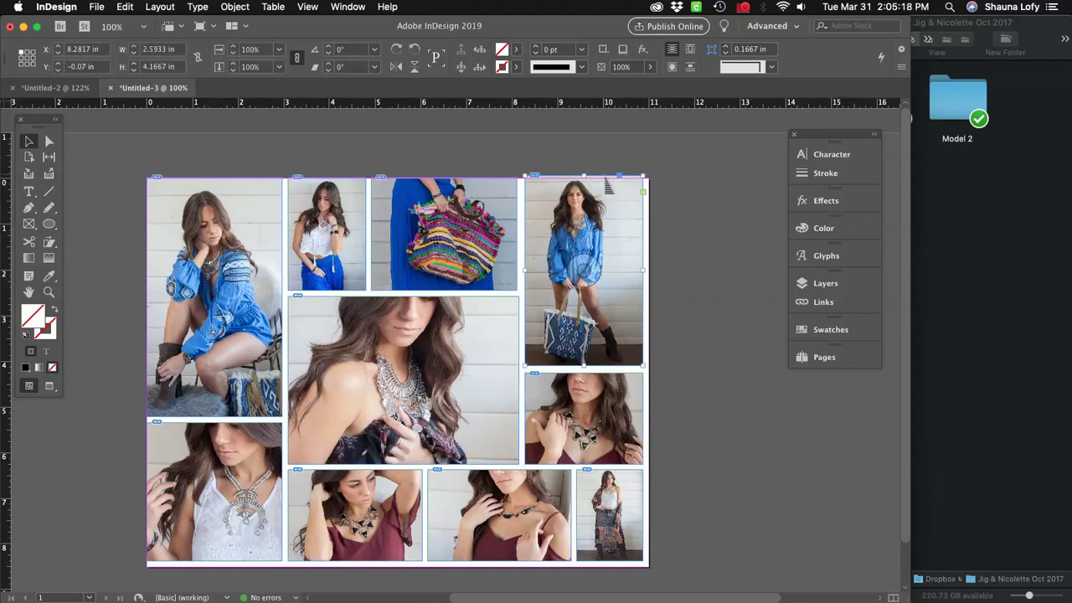
left_click_drag(592, 178, 591, 182)
left_click(496, 167)
left_click(452, 186)
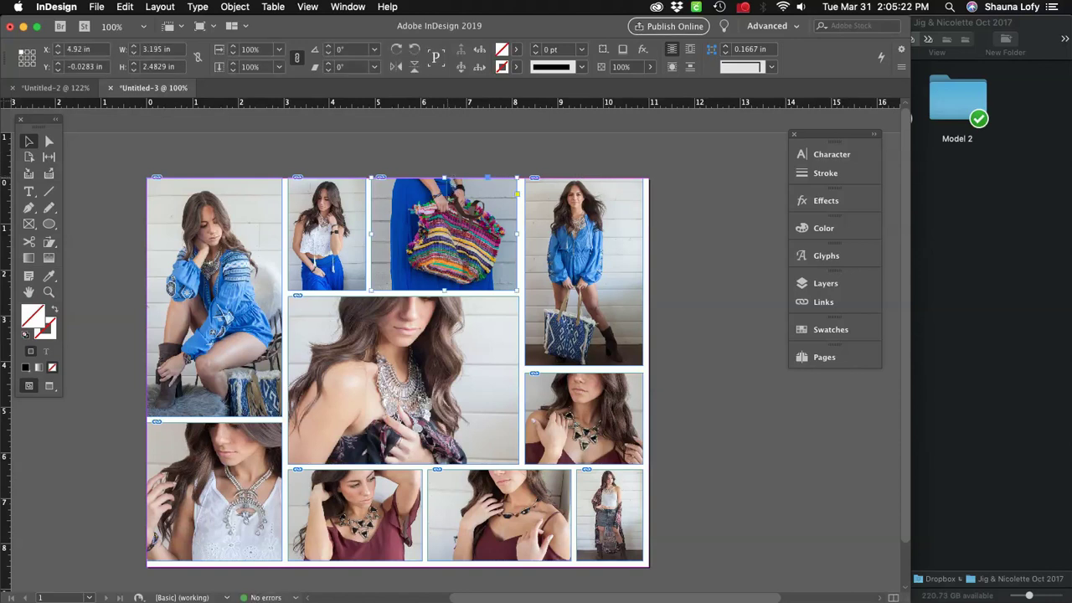
left_click(268, 180)
left_click_drag(256, 177, 257, 178)
left_click(283, 163)
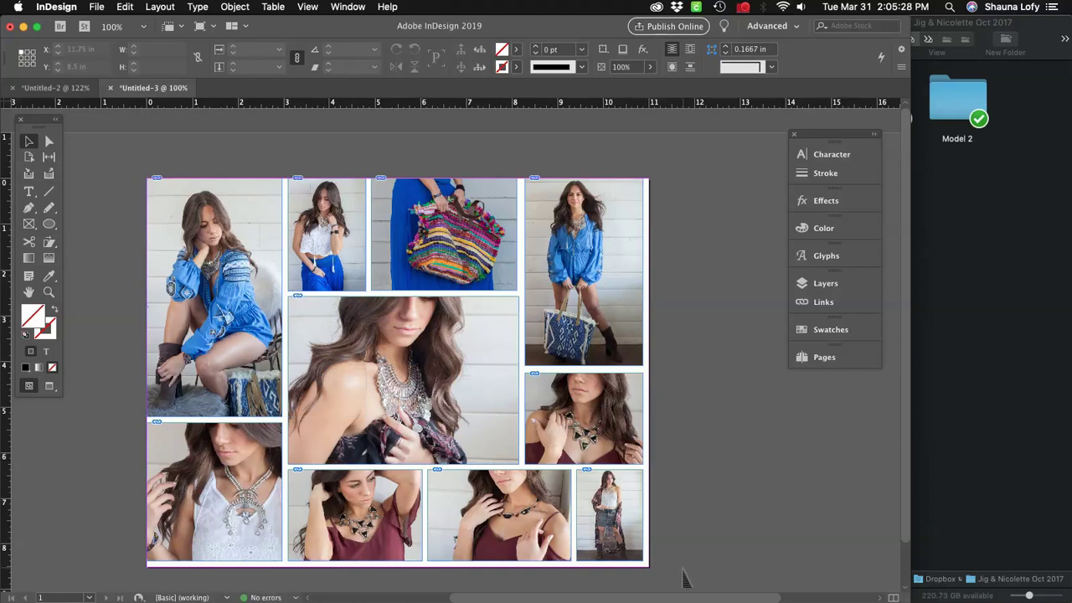
Enlarge all the collage frames together from the upper-left corner to about 11.038 x 8.5 in, so they cover the page.
key("super+a")
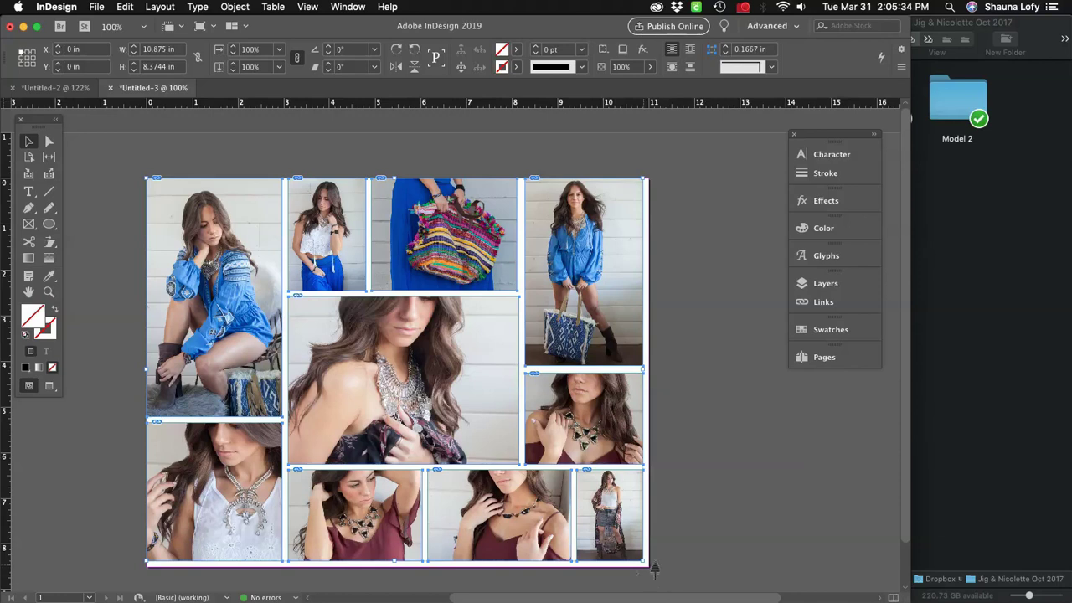
left_click_drag(644, 570, 671, 567)
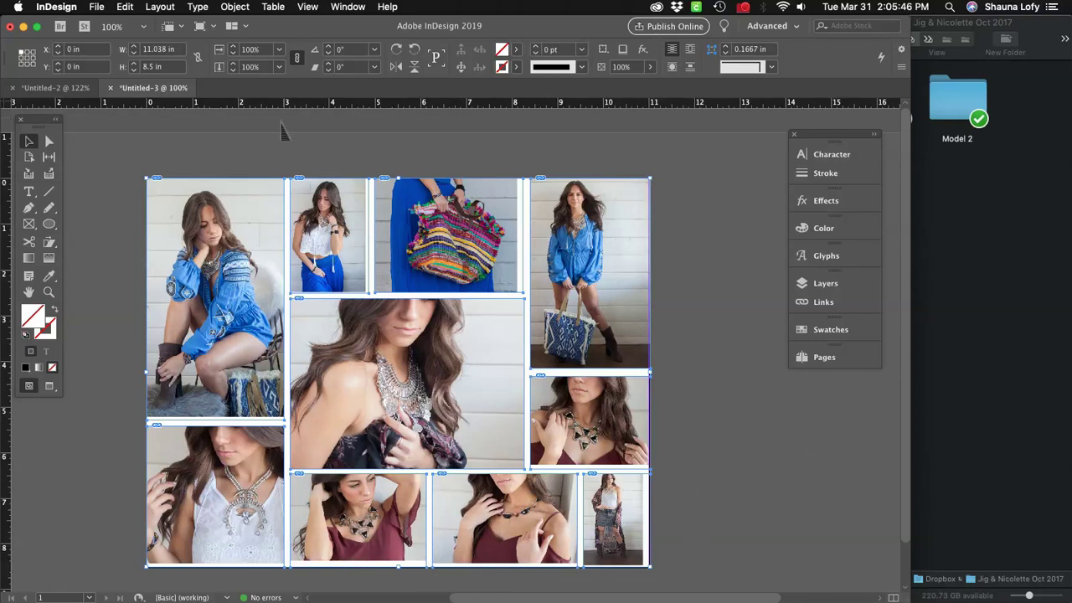
left_click(338, 148)
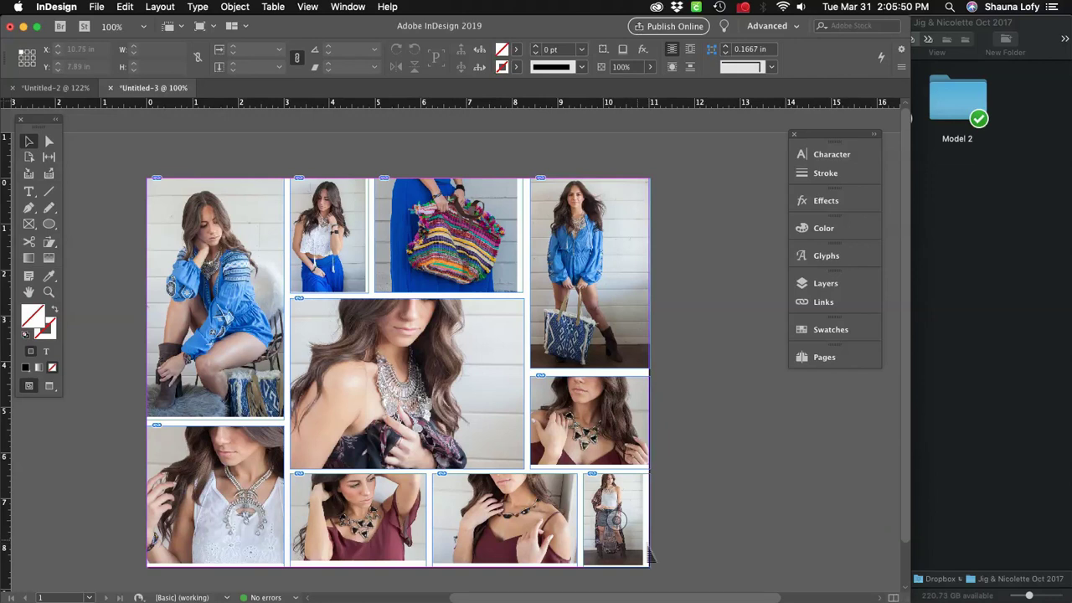
Fill the small bottom-right frame proportionally with its full-length photo.
left_click_drag(688, 513, 620, 550)
left_click(234, 6)
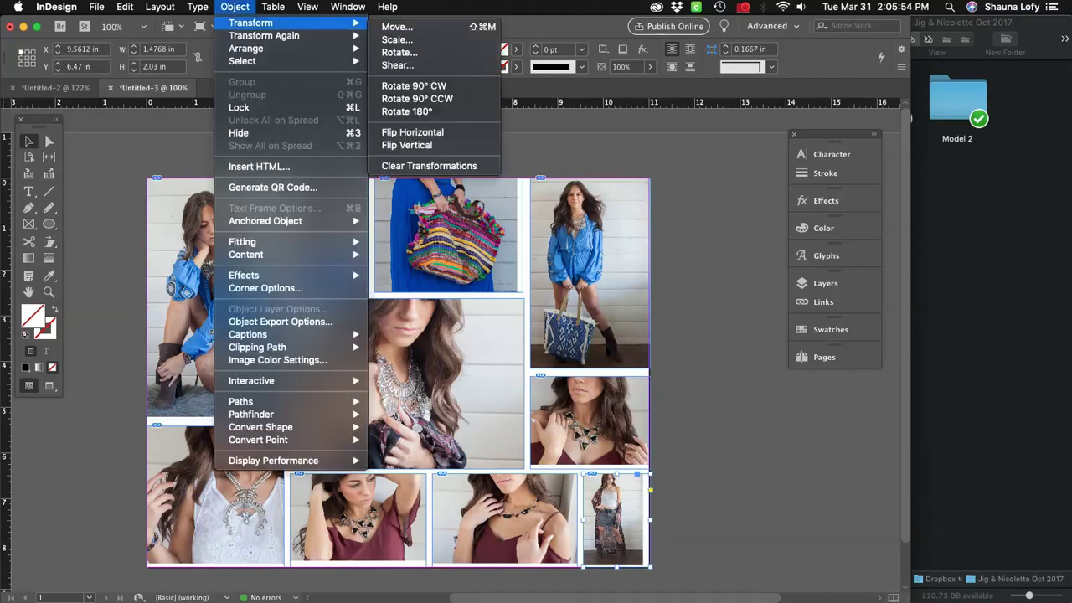
mouse_move(251, 242)
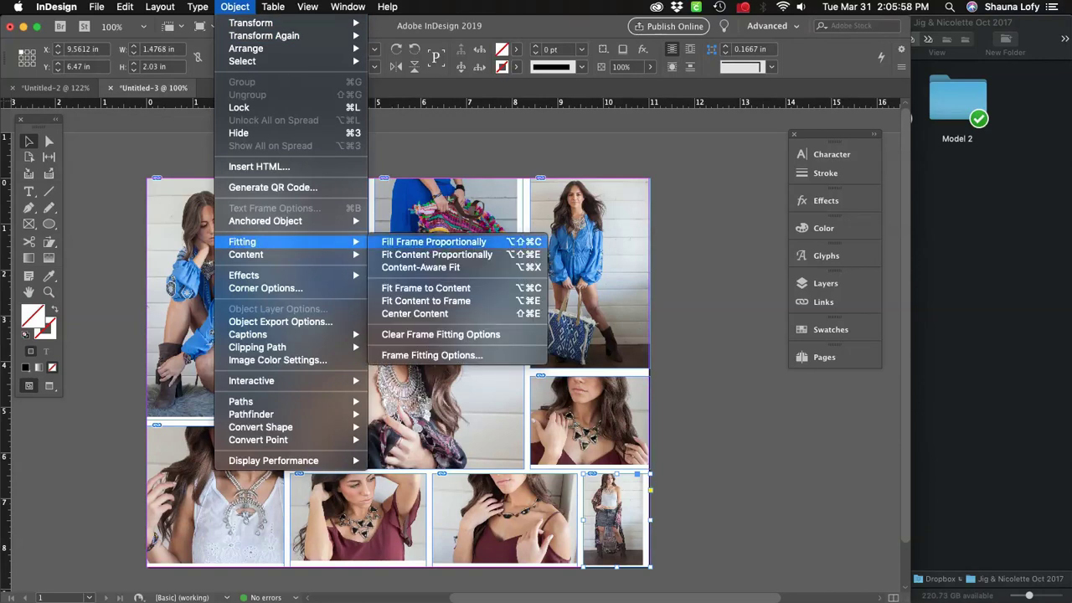
left_click(433, 242)
Apply Fill Frame Proportionally to the two maroon-top photos in the bottom row, starting with the wider one.
left_click(505, 520)
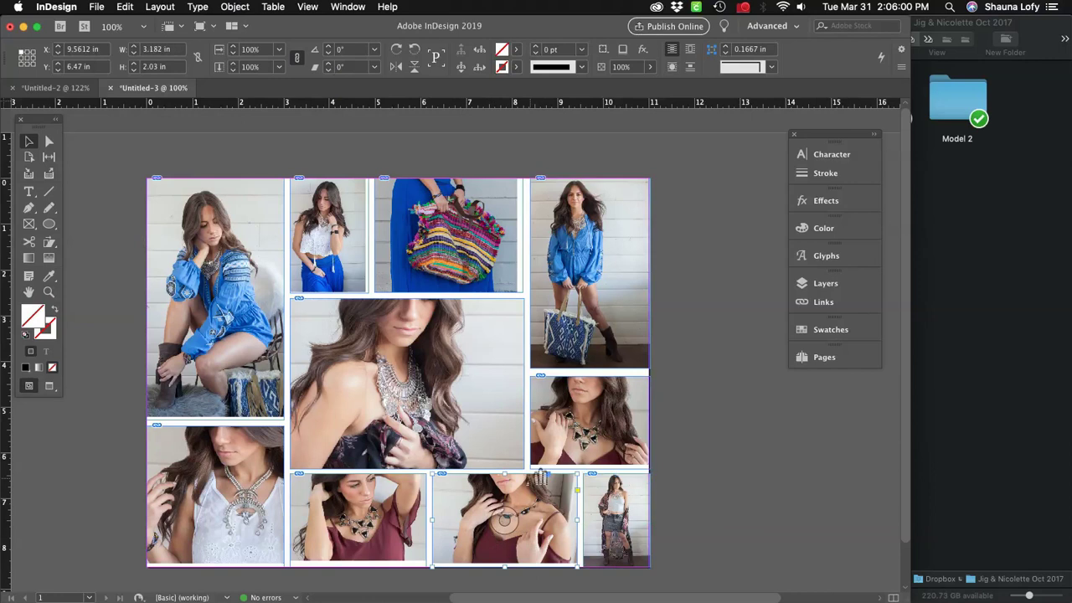
left_click(235, 7)
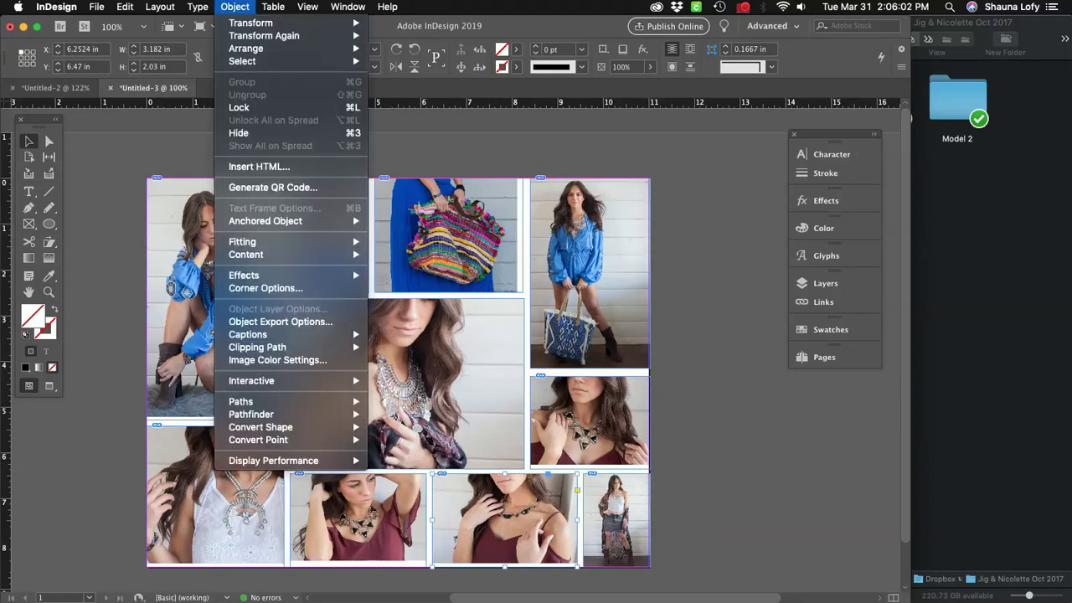
mouse_move(252, 242)
left_click(434, 242)
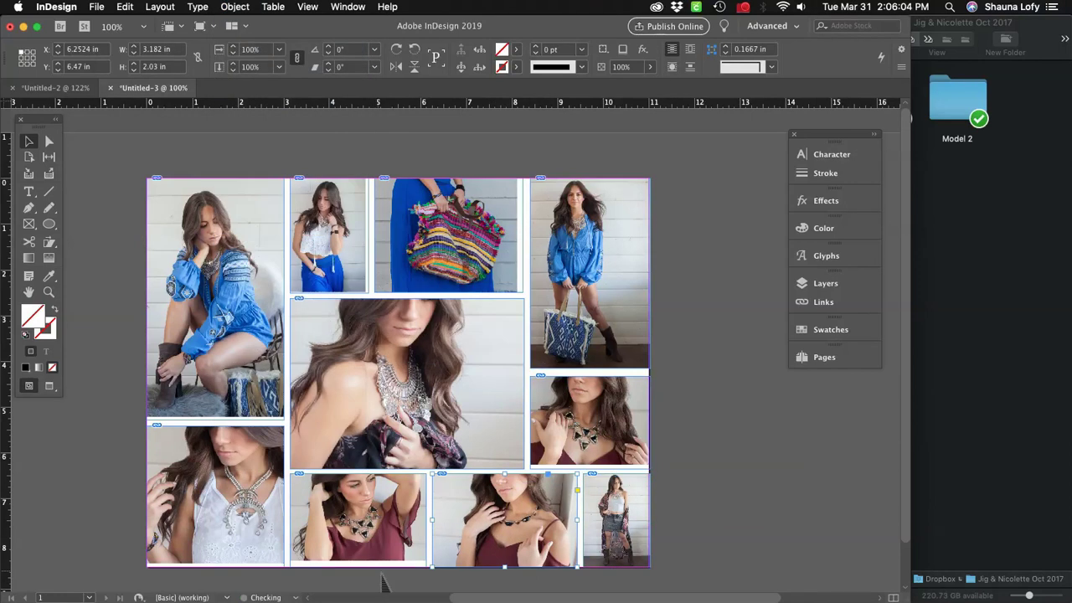
left_click(358, 521)
left_click(235, 7)
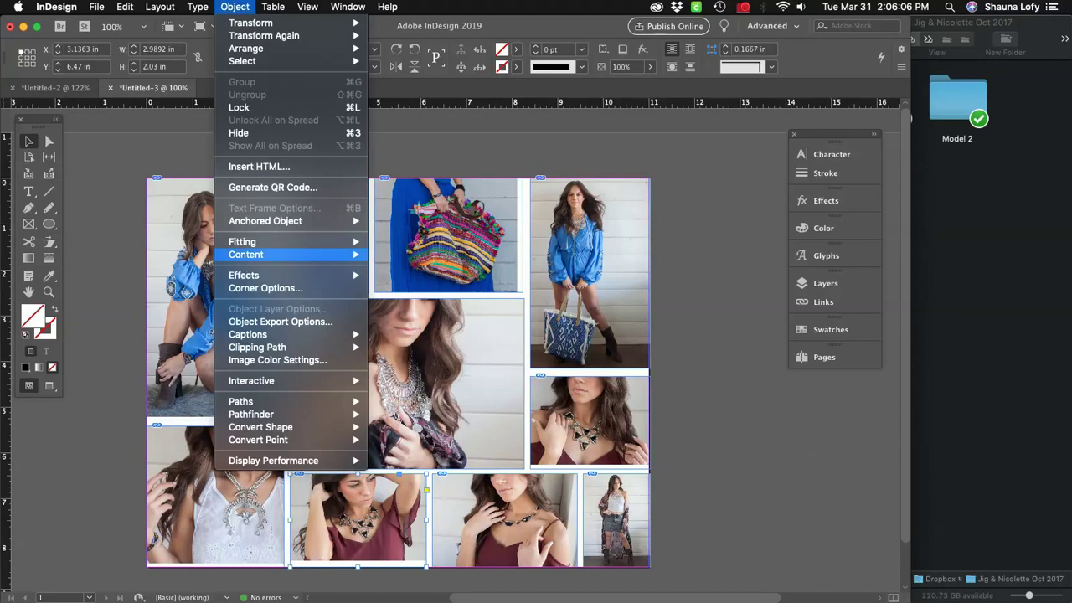
Fill the frames proportionally for the hand-in-hair photo in the bottom row and the necklace photo above the page's bottom-right corner.
mouse_move(252, 243)
left_click(433, 241)
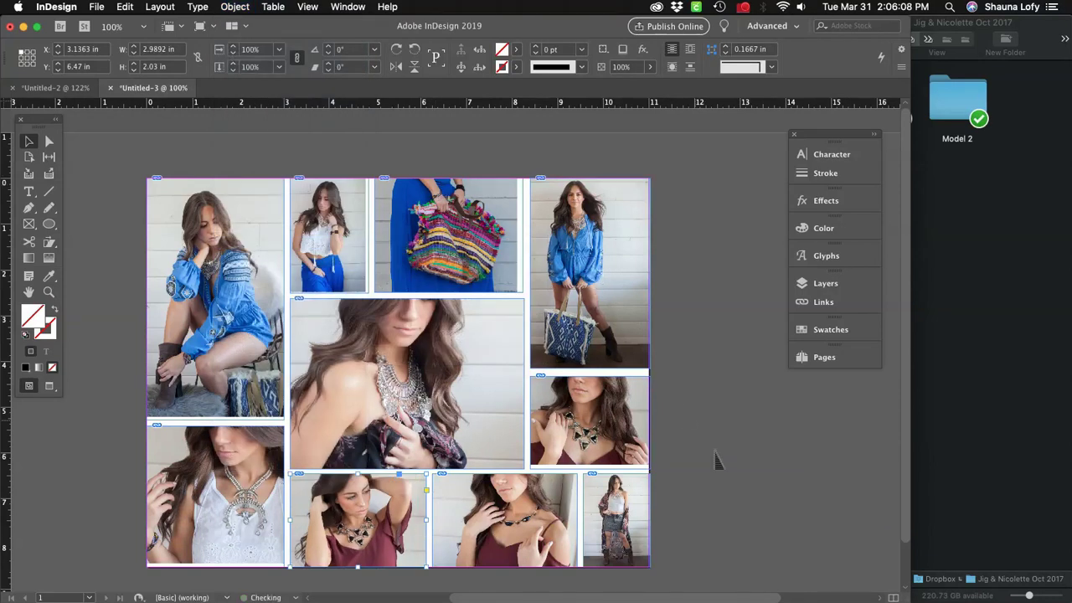
left_click(586, 459)
left_click(235, 7)
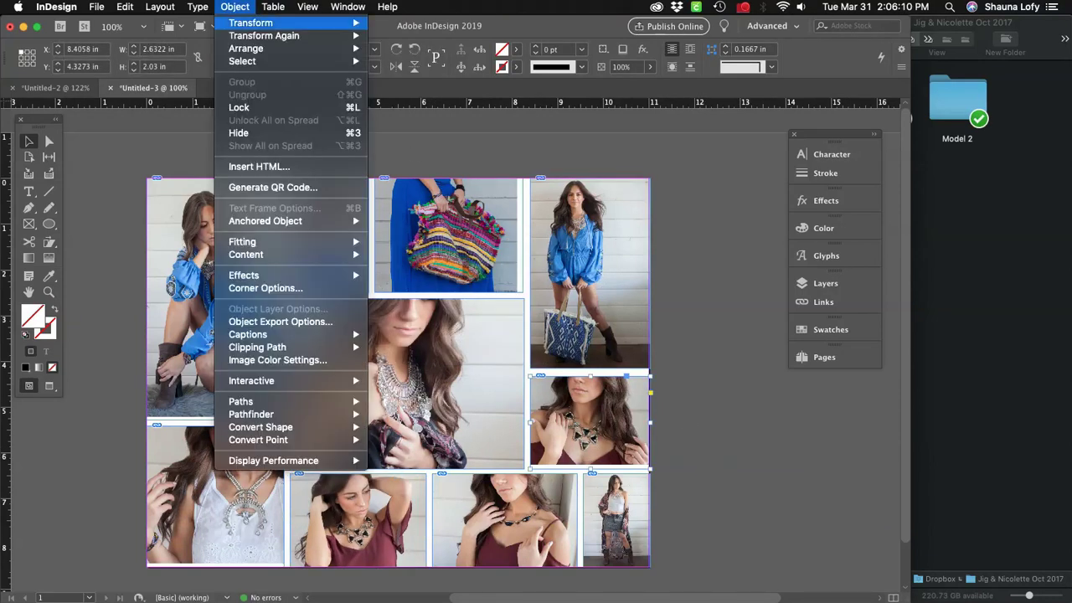
mouse_move(251, 242)
left_click(433, 242)
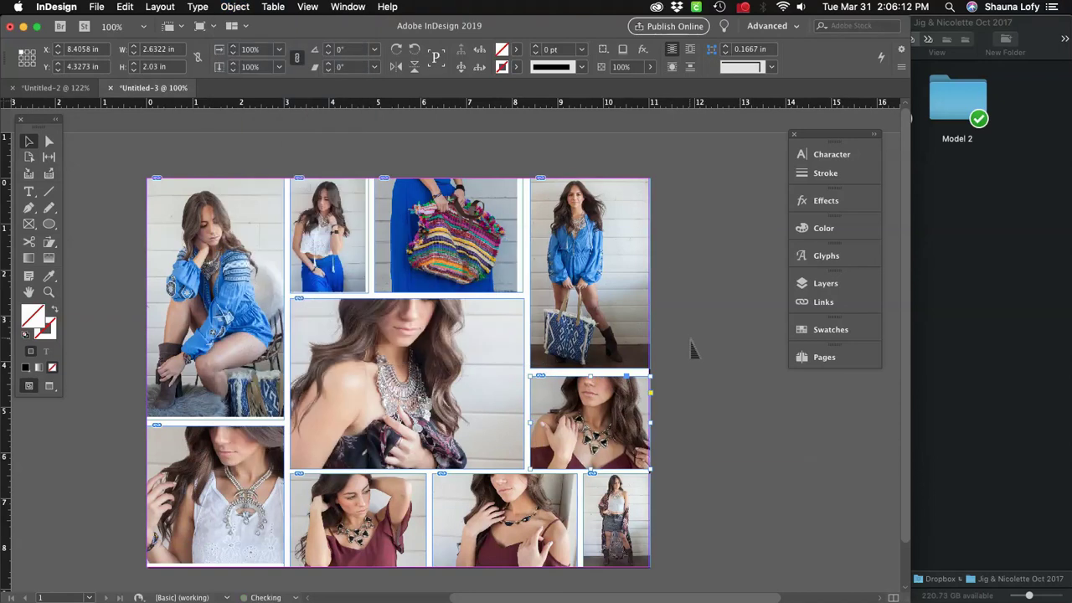
Nudge the standing blue-romper photo down and extend its frame past the page's top edge to about 4.29 in high.
left_click(645, 331)
key("Down")
key("Down")
key("Down")
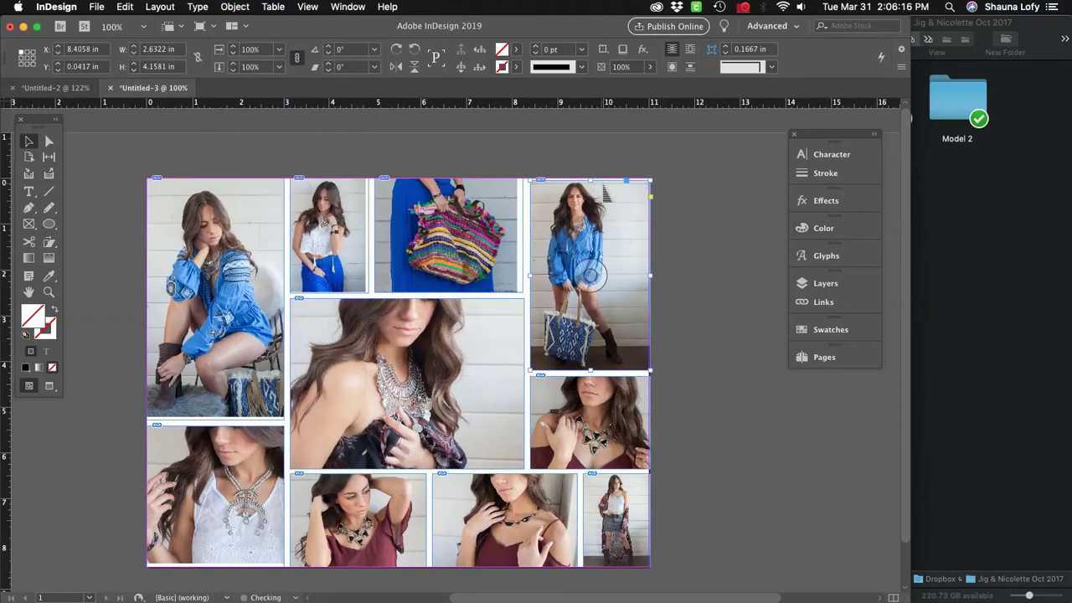
left_click_drag(591, 180, 629, 172)
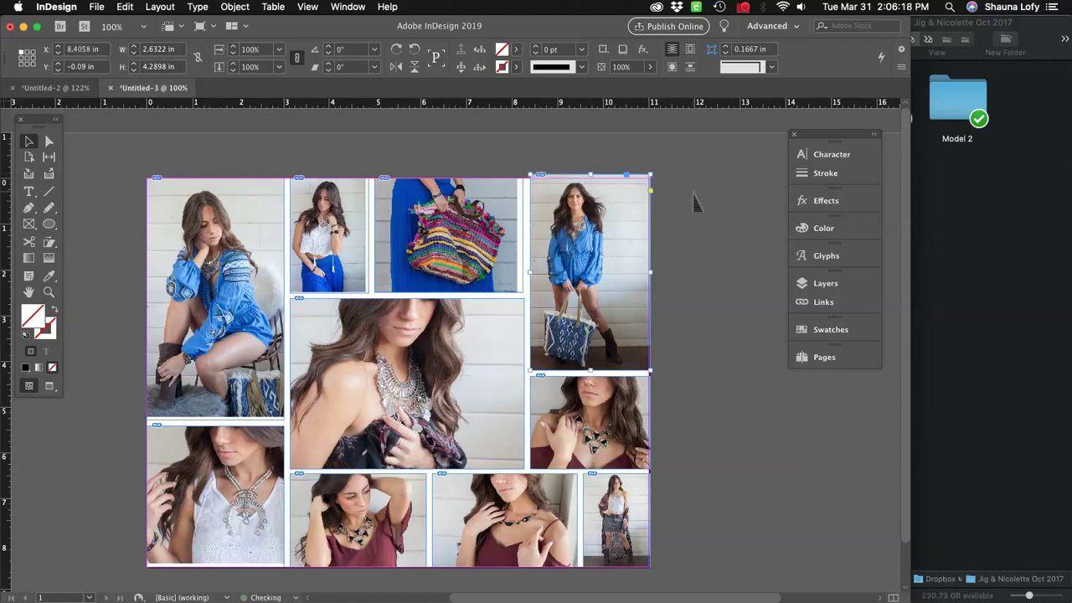
left_click(761, 160)
Switch the page to Preview mode so the frame edges and guides are hidden.
key("w")
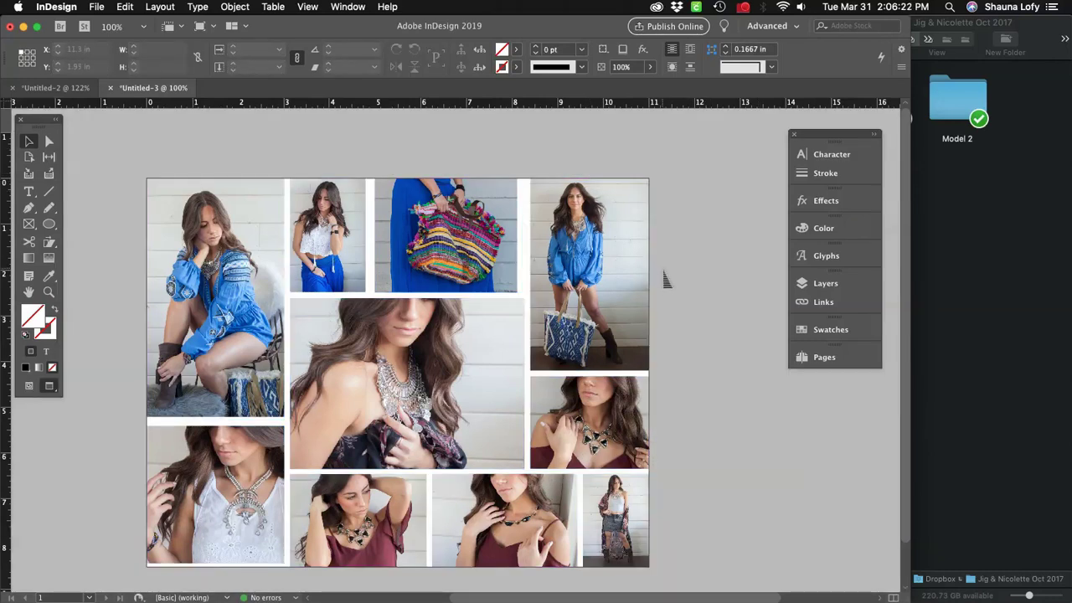
key("w")
key("w")
key("w")
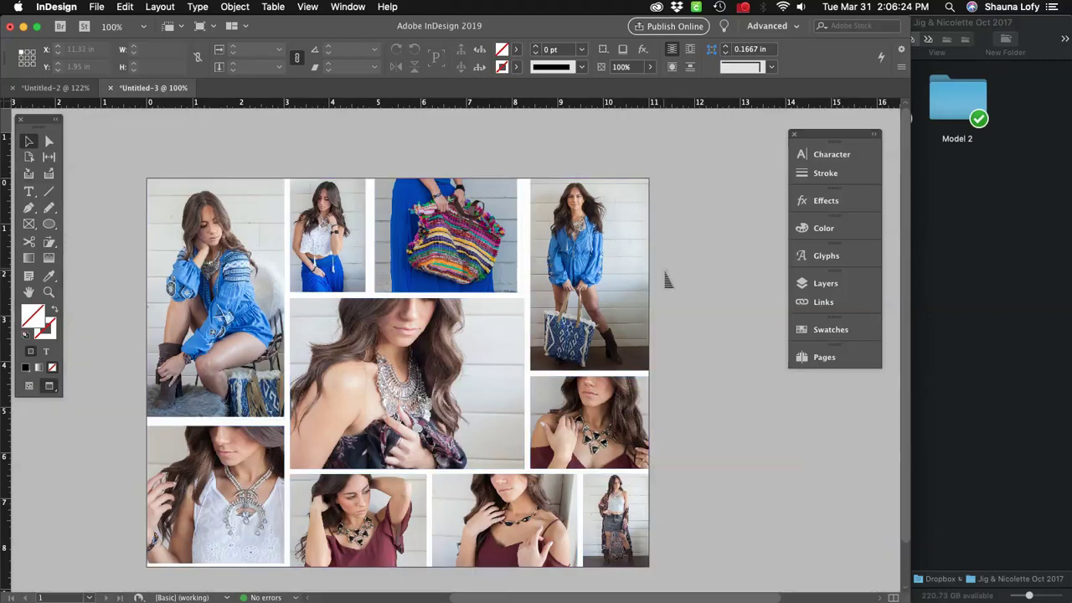
key("w")
Fill the frames proportionally for the woven bag photo and the standing white-top photo in the page's top row.
left_click(446, 234)
left_click(234, 6)
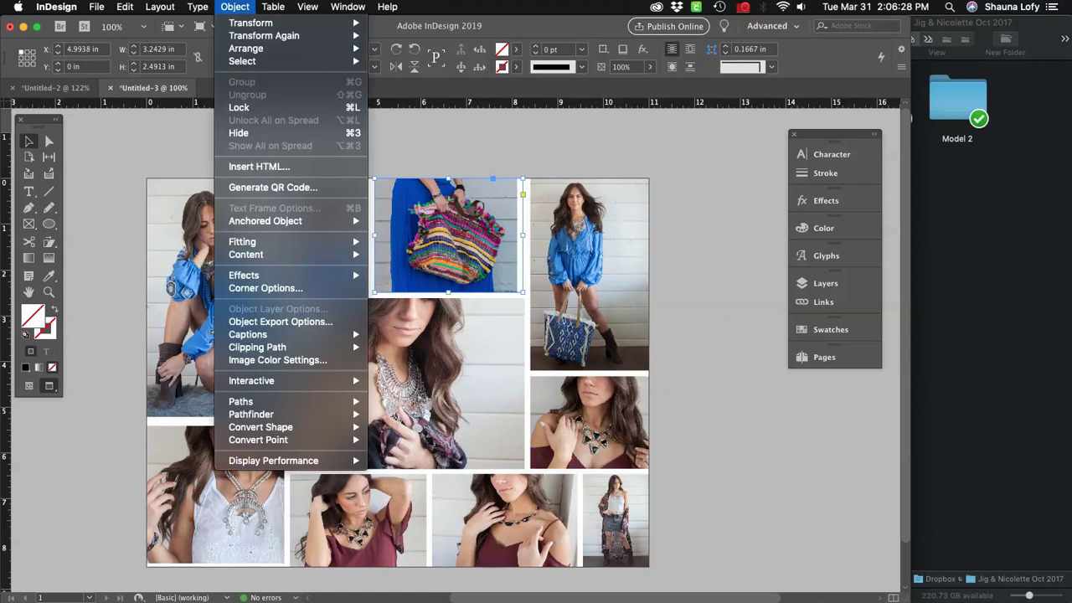
mouse_move(252, 241)
left_click(434, 241)
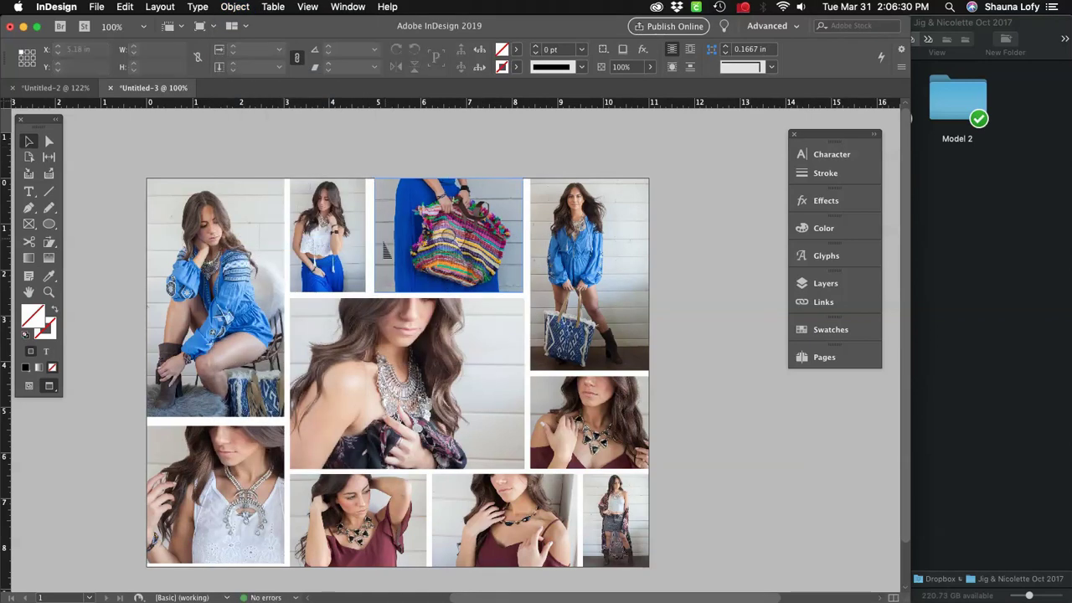
left_click(328, 236)
left_click(235, 7)
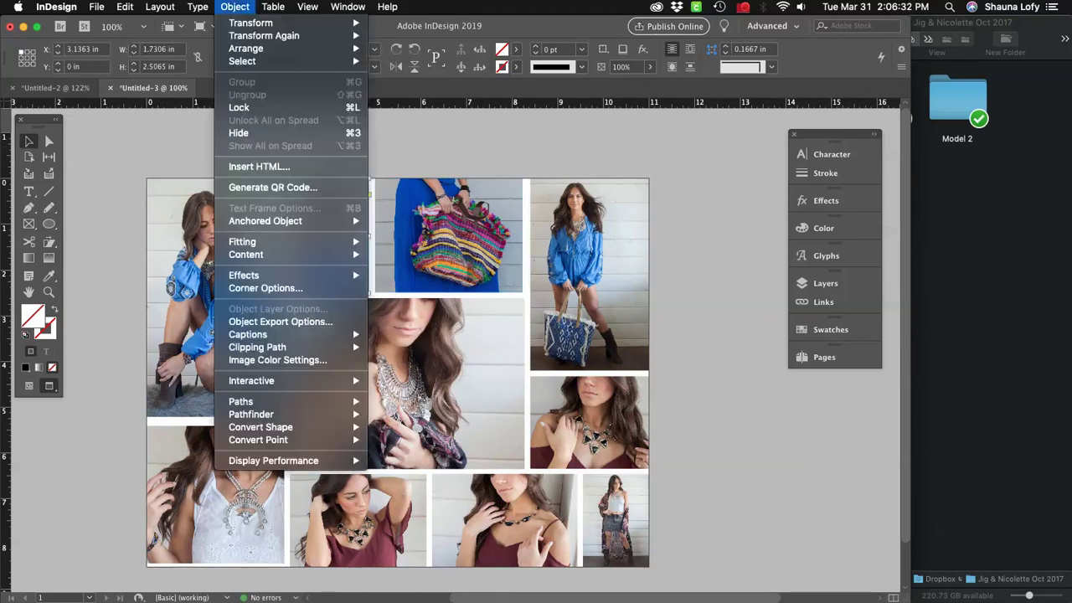
mouse_move(251, 241)
left_click(434, 241)
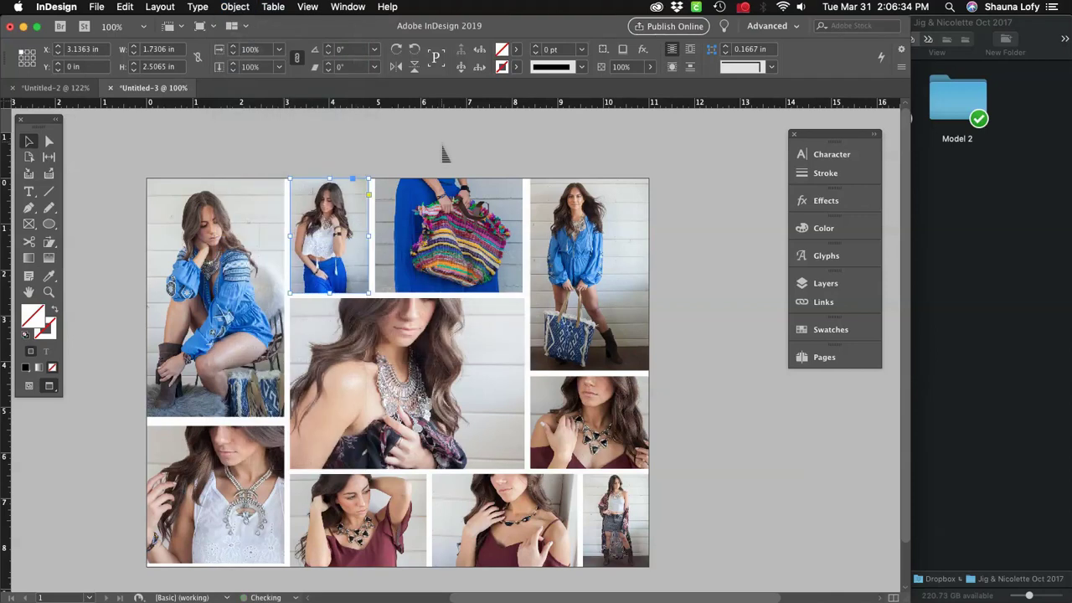
left_click(442, 152)
Widen the woven bag frame to about 3.29 in, aligned with the centre photo's right edge, and fill it proportionally.
left_click(449, 218)
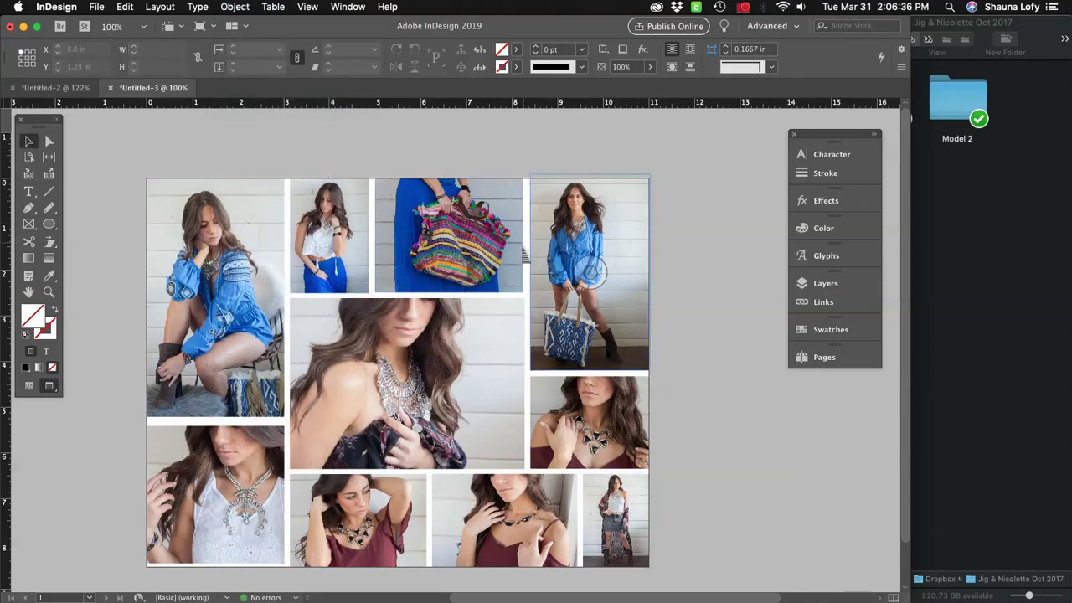
left_click_drag(530, 237, 525, 237)
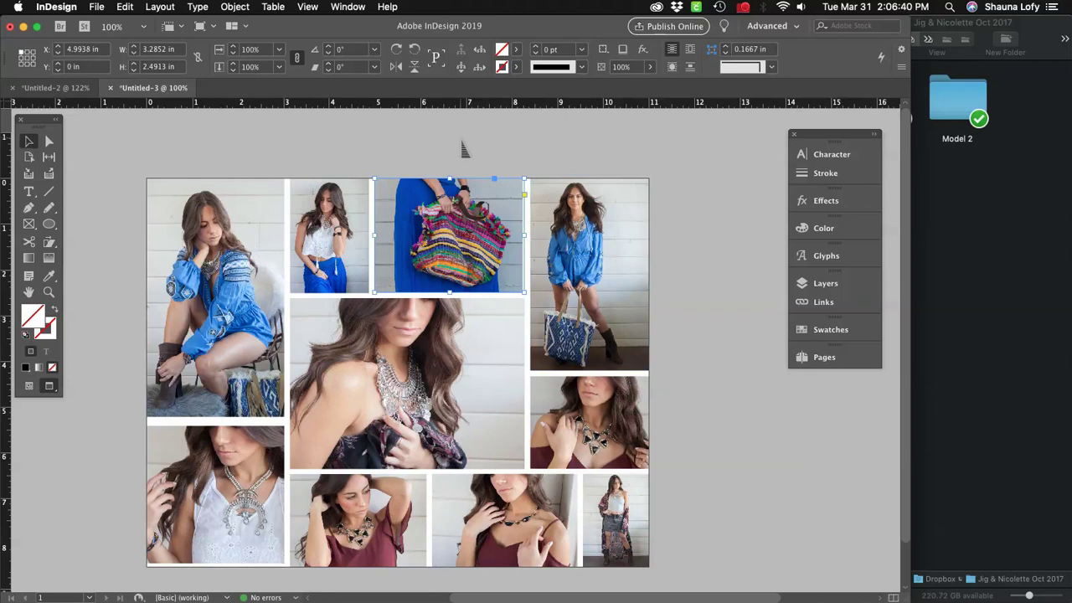
left_click(234, 7)
mouse_move(284, 241)
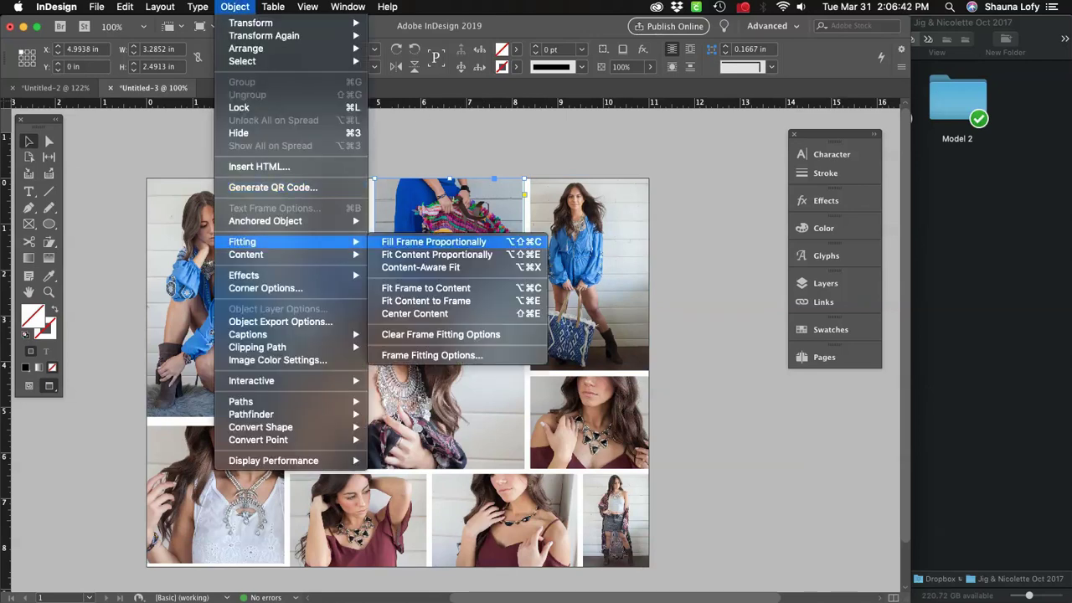
left_click(434, 242)
left_click(470, 151)
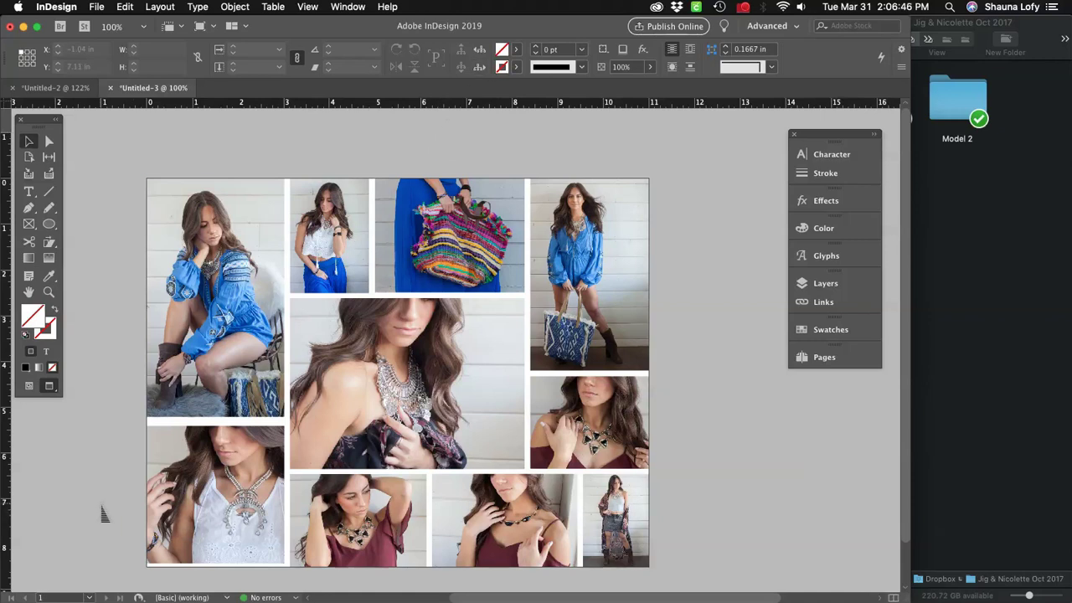
Fill the frame of the white-top necklace photo in the page's bottom-left corner proportionally.
left_click(239, 541)
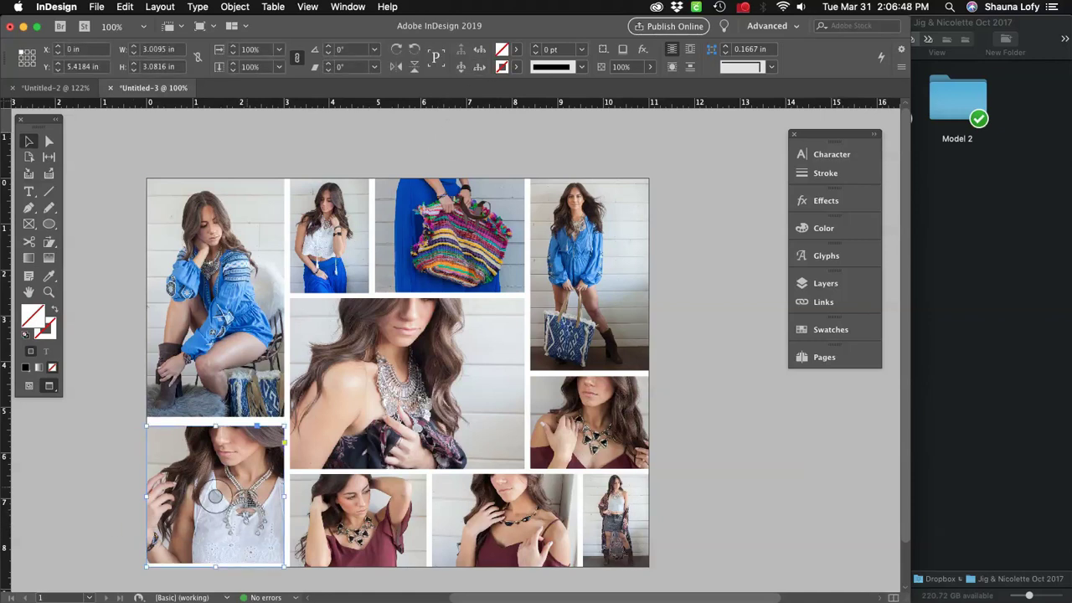
key("Tab")
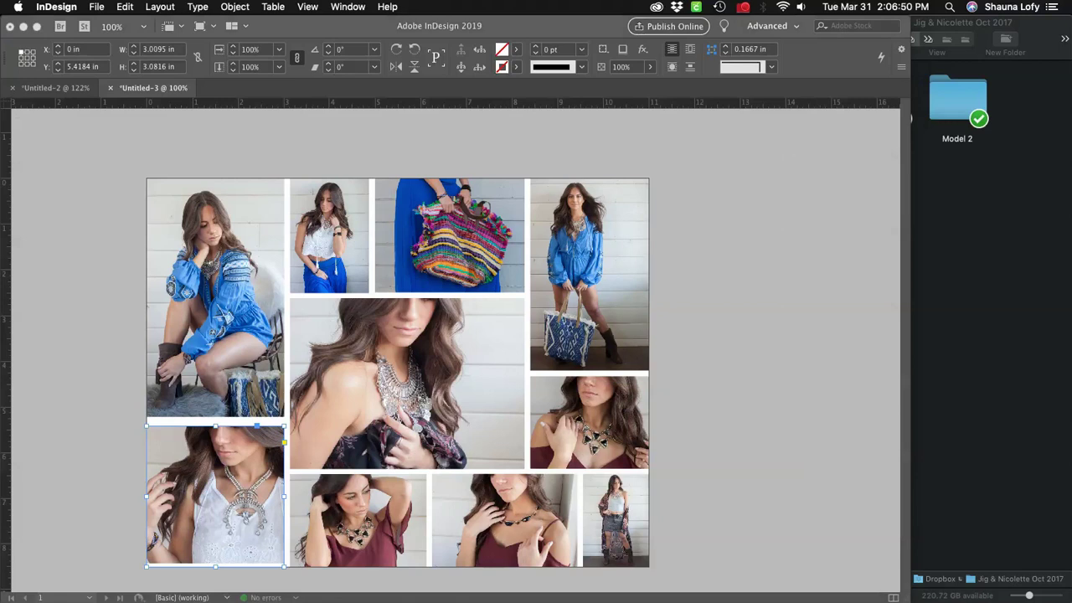
key("Tab")
left_click(235, 7)
mouse_move(289, 242)
left_click(423, 241)
left_click(244, 156)
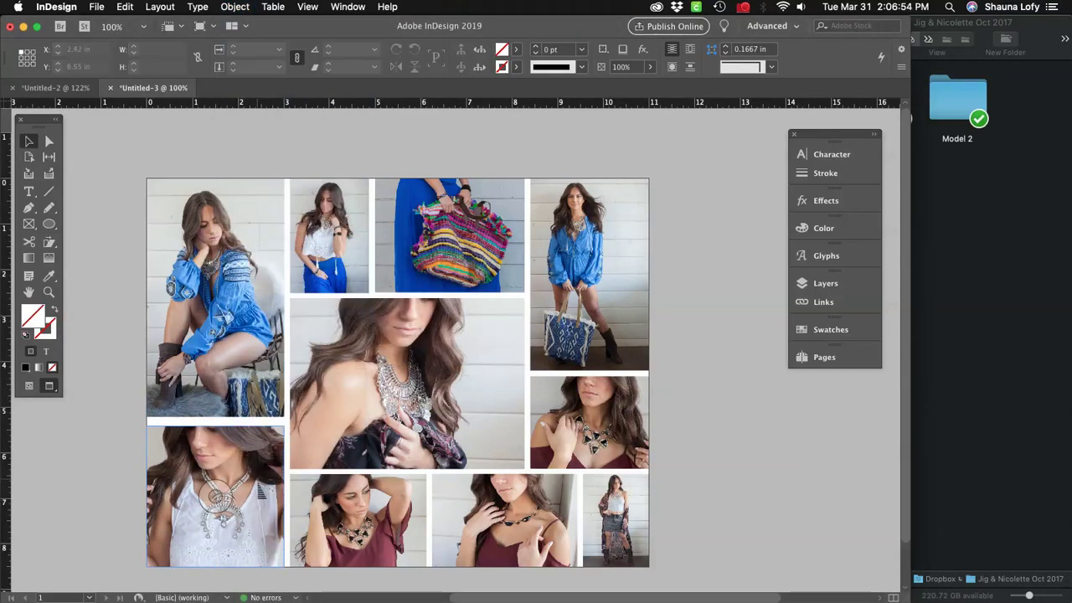
Fill the frame of the seated blue-romper photo in the page's top-left corner proportionally.
left_click(239, 385)
left_click(234, 7)
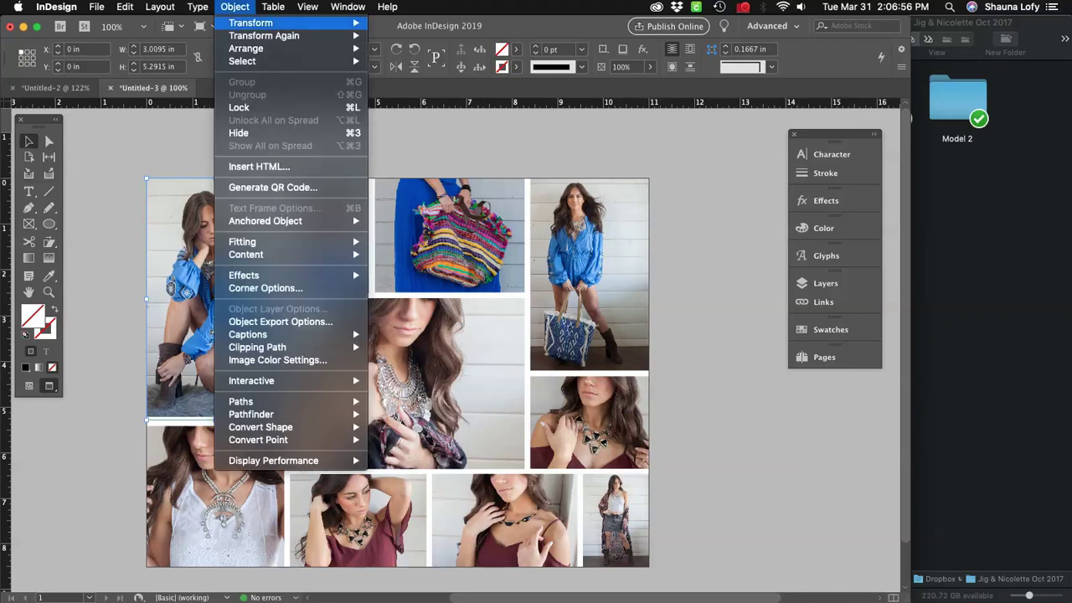
mouse_move(294, 241)
left_click(427, 242)
left_click(446, 132)
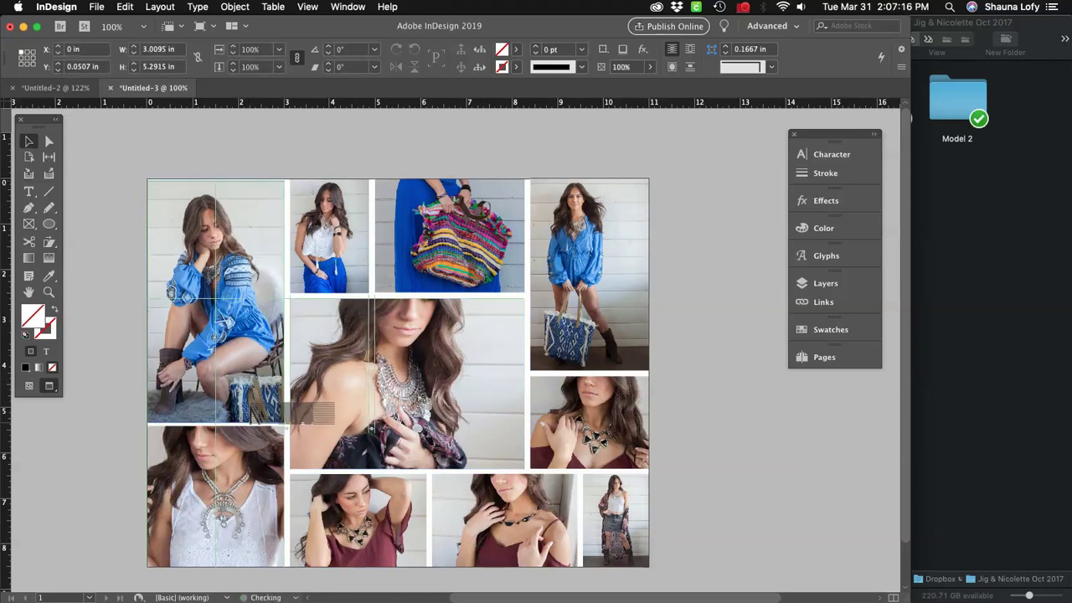
Move the seated photo down and shift the centre and bottom-row photos so they butt against their neighbours without gaps.
left_click(266, 410)
left_click_drag(257, 410, 261, 413)
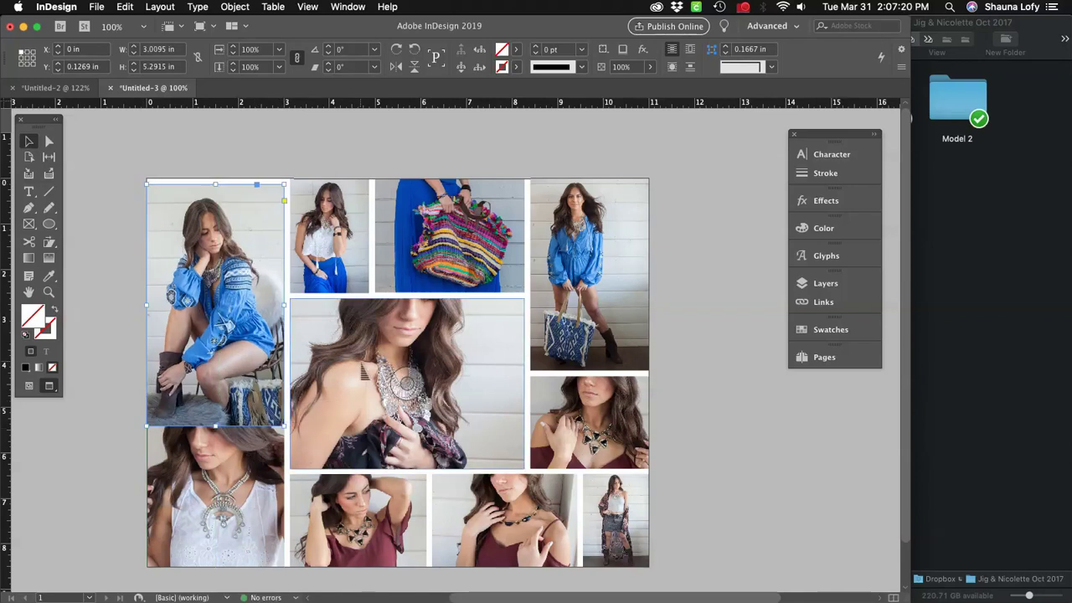
left_click_drag(364, 409, 358, 408)
left_click_drag(336, 499, 330, 493)
left_click_drag(452, 510, 440, 505)
left_click_drag(616, 519, 598, 518)
Move the right-column necklace and standing blue-romper photos against the centre photo and each other, both at X 8.1521 in.
left_click_drag(715, 358, 455, 549)
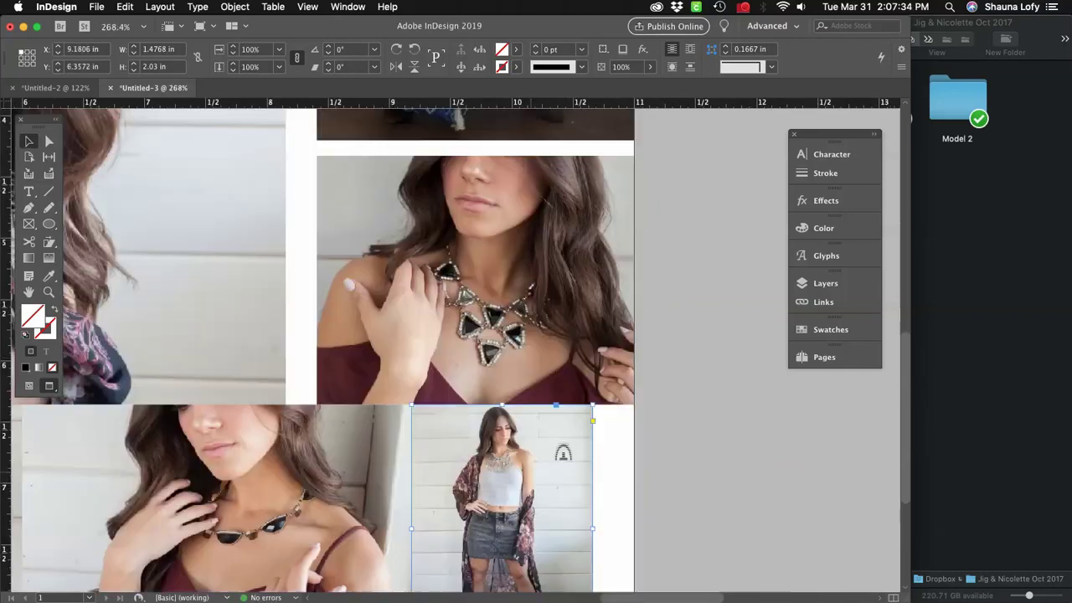
left_click_drag(452, 354, 421, 353)
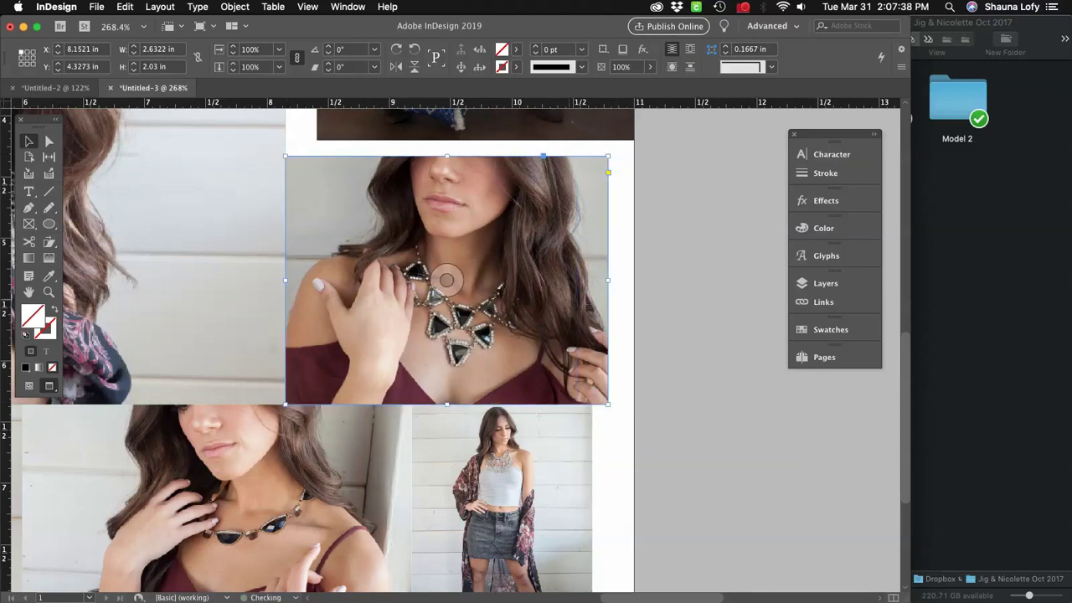
scroll(435, 352, "up", 5)
scroll(436, 352, "left", 1)
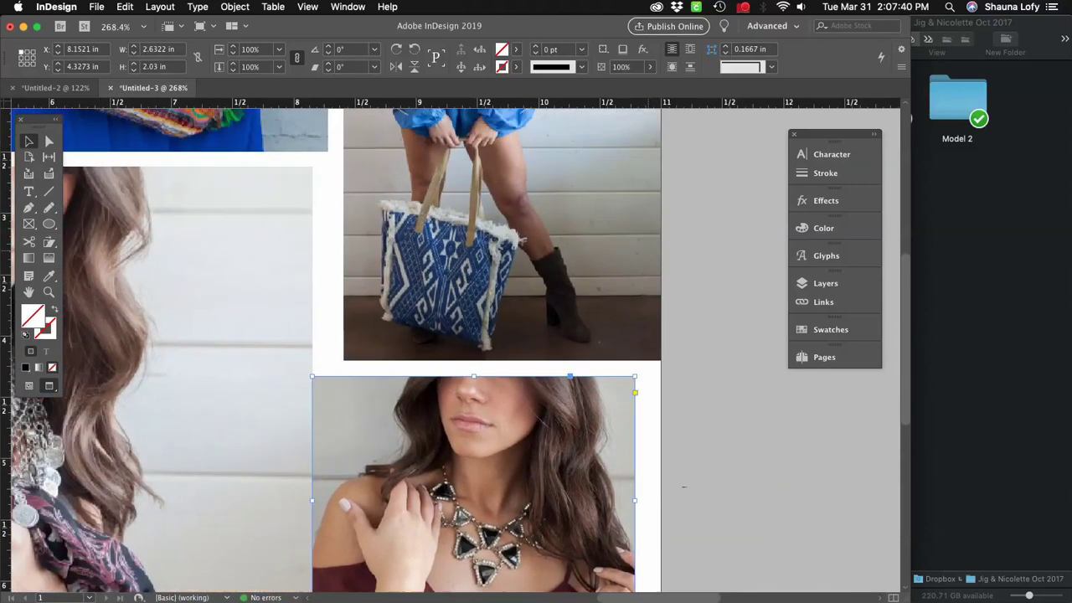
left_click_drag(438, 321, 407, 337)
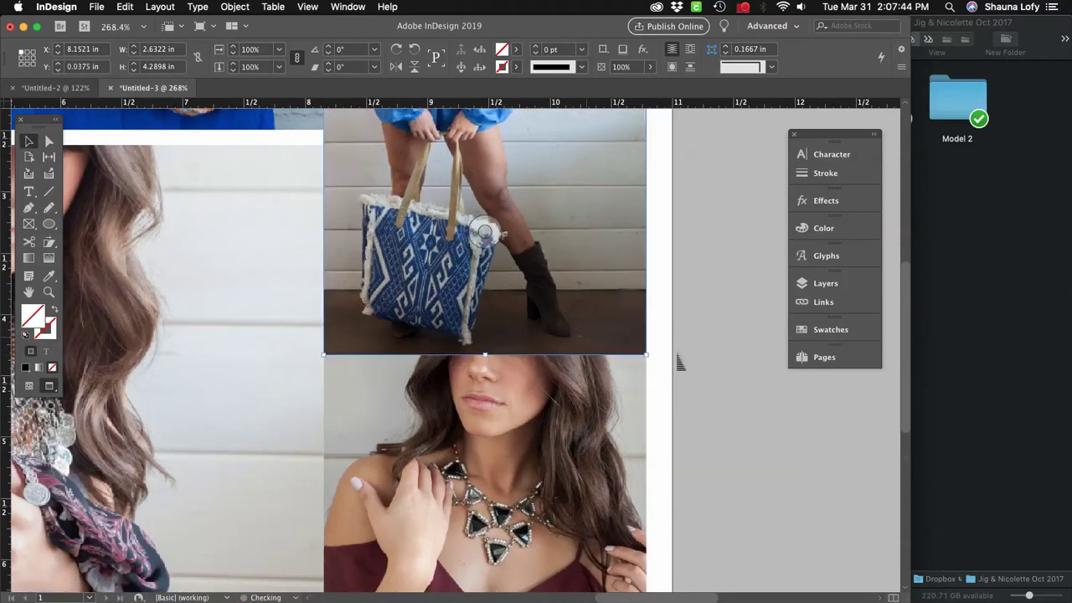
Move the woven bag photo down onto the centre photo and narrow its frame to 3.1721 in, flush with the standing photo.
left_click_drag(642, 262, 748, 503)
left_click_drag(418, 330, 416, 346)
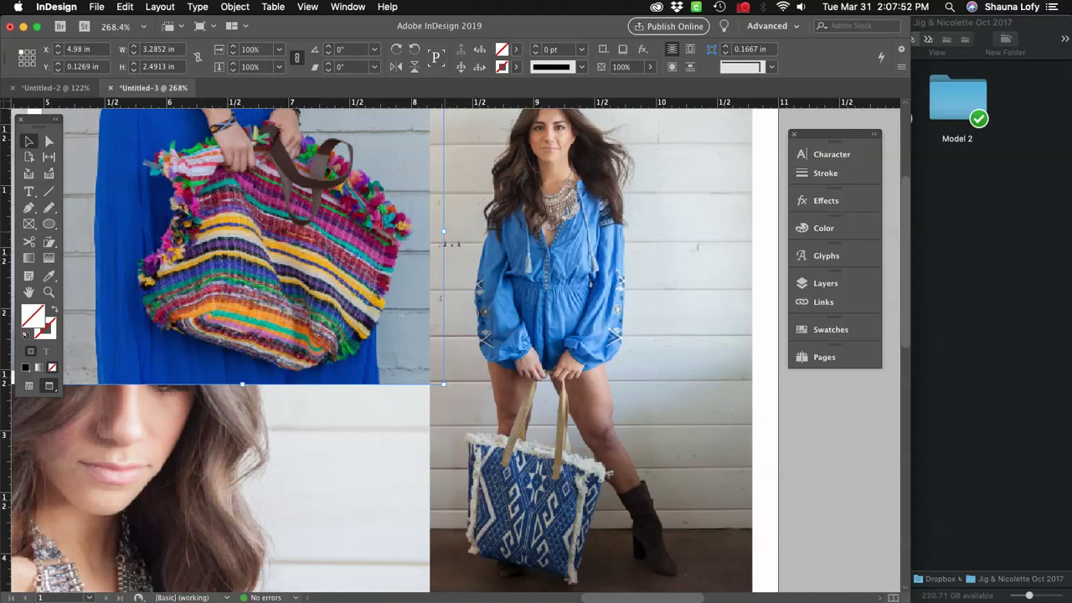
left_click_drag(444, 231, 430, 245)
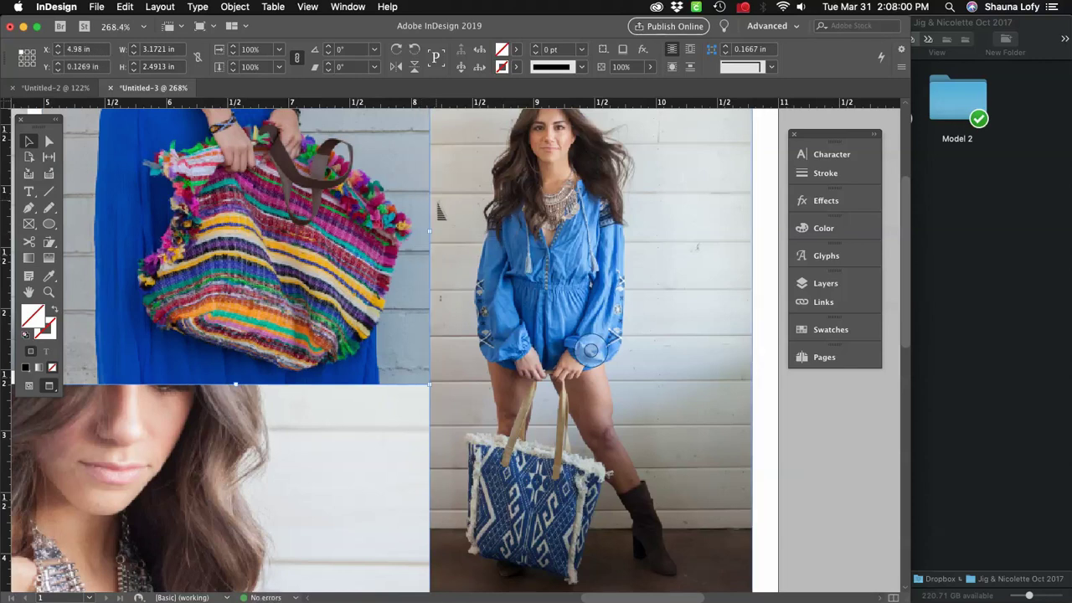
Move the standing white-top photo against the woven bag photo's left edge and the centre photo's top edge.
scroll(336, 277, "left", 5)
scroll(509, 289, "left", 8)
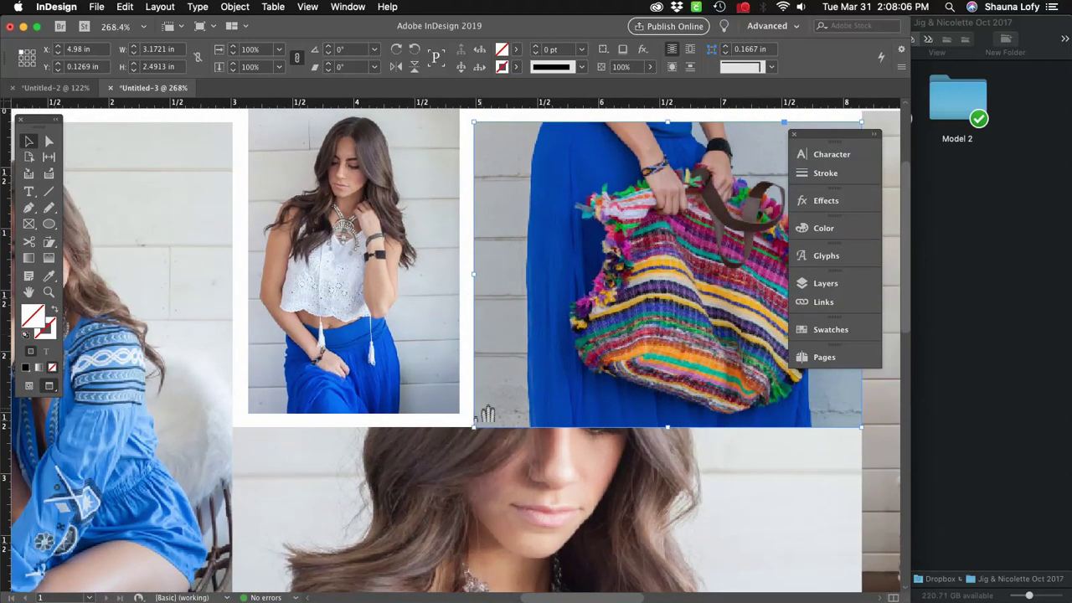
scroll(486, 414, "left", 1)
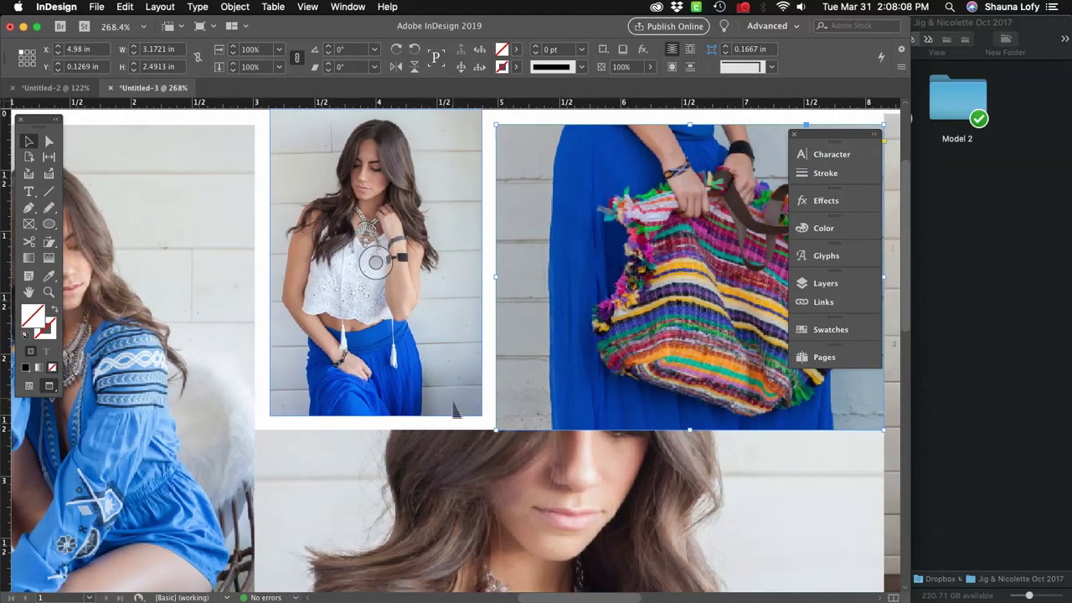
left_click_drag(453, 409, 470, 424)
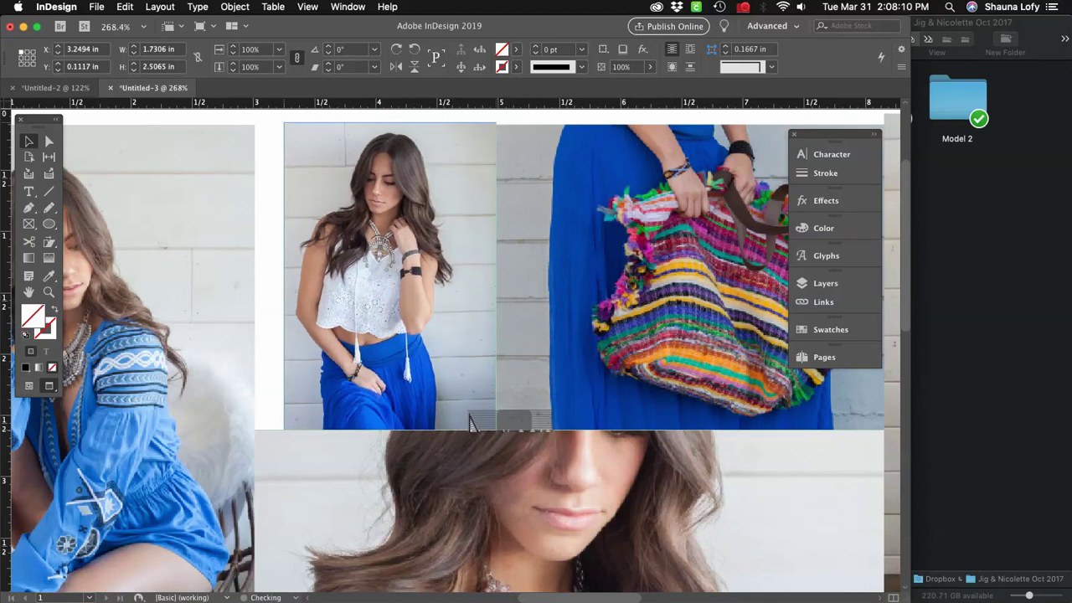
Extend the white-top photo's frame left to the seated photo, 1.9705 in wide, and fill it proportionally.
left_click_drag(285, 287, 256, 286)
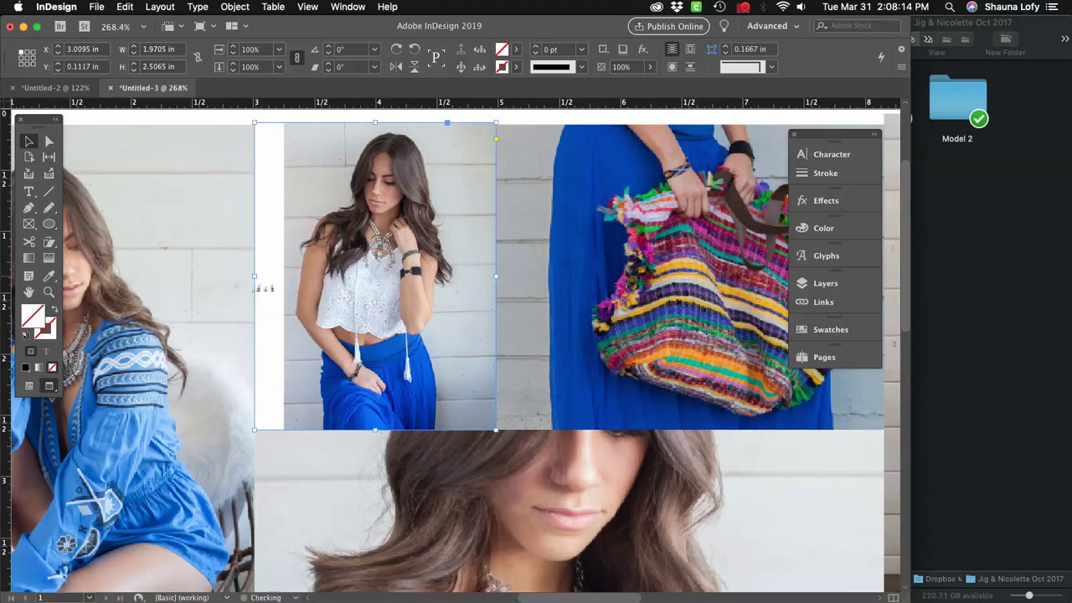
left_click(235, 7)
mouse_move(251, 241)
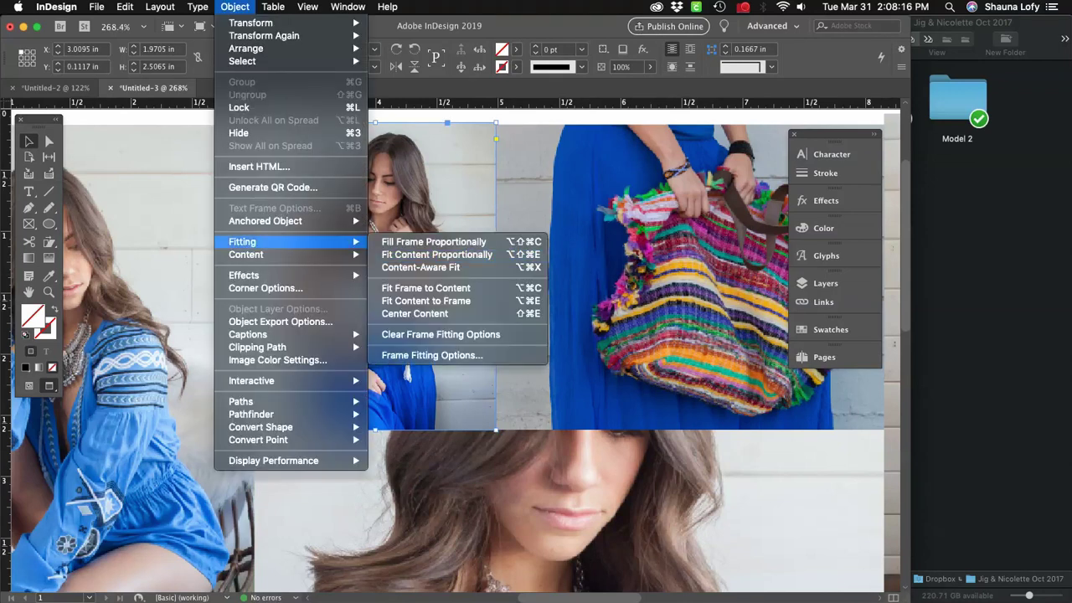
left_click(433, 241)
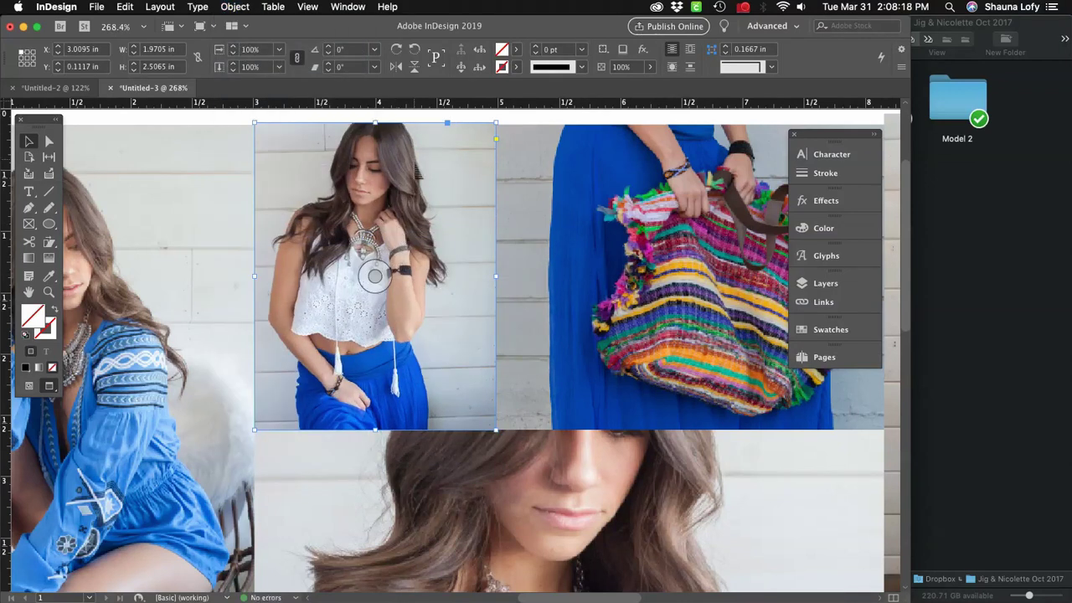
Narrow the standing blue-romper and necklace photos in the right column to 2.5053 in, flush with the full-length photo beneath them.
key("super+0")
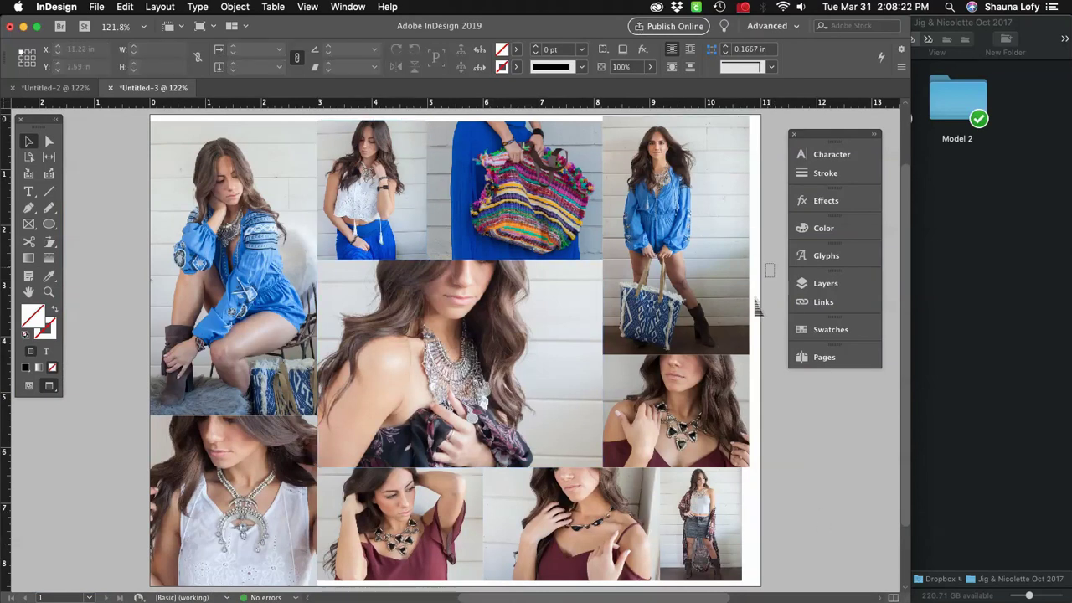
left_click_drag(756, 299, 716, 392)
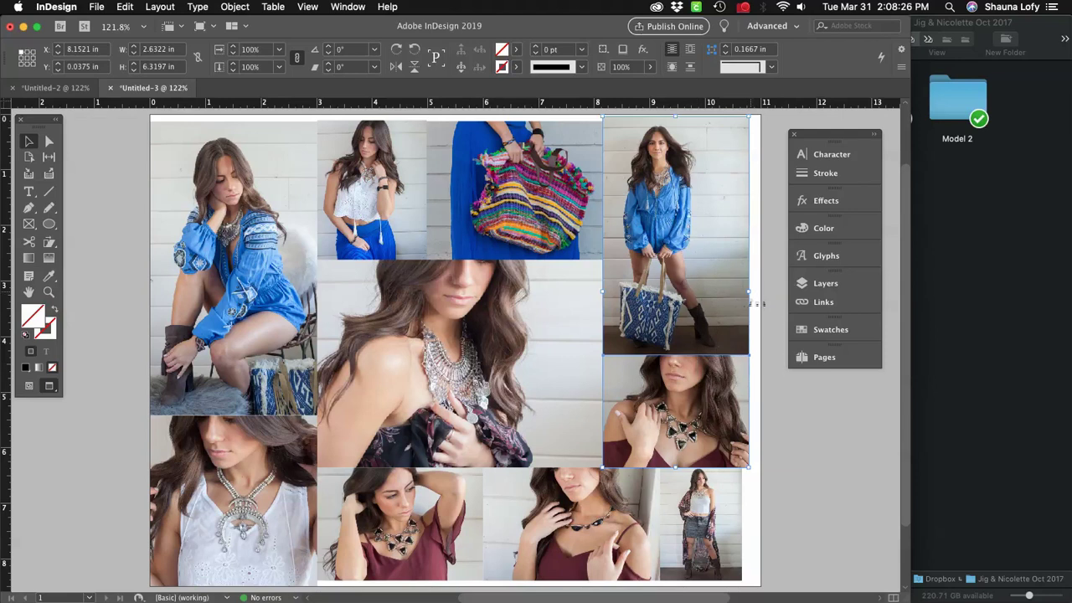
mouse_move(757, 302)
left_mouse_down()
mouse_move(747, 295)
mouse_move(756, 308)
left_mouse_up()
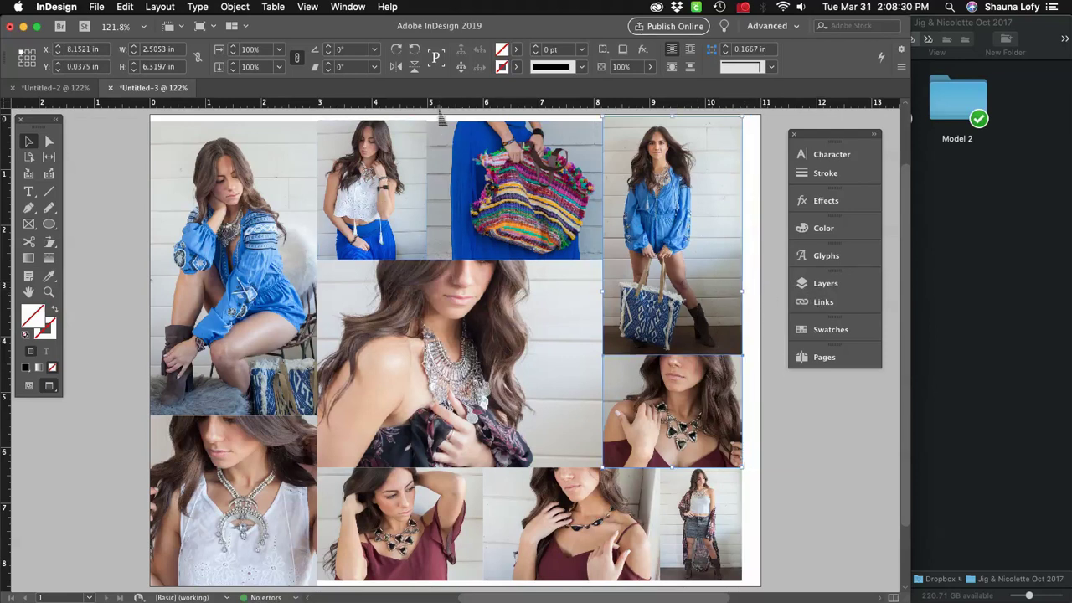
Lower the top edge of the standing blue-romper photo's frame to line up with the seated photo's top edge.
left_click_drag(94, 141, 666, 239)
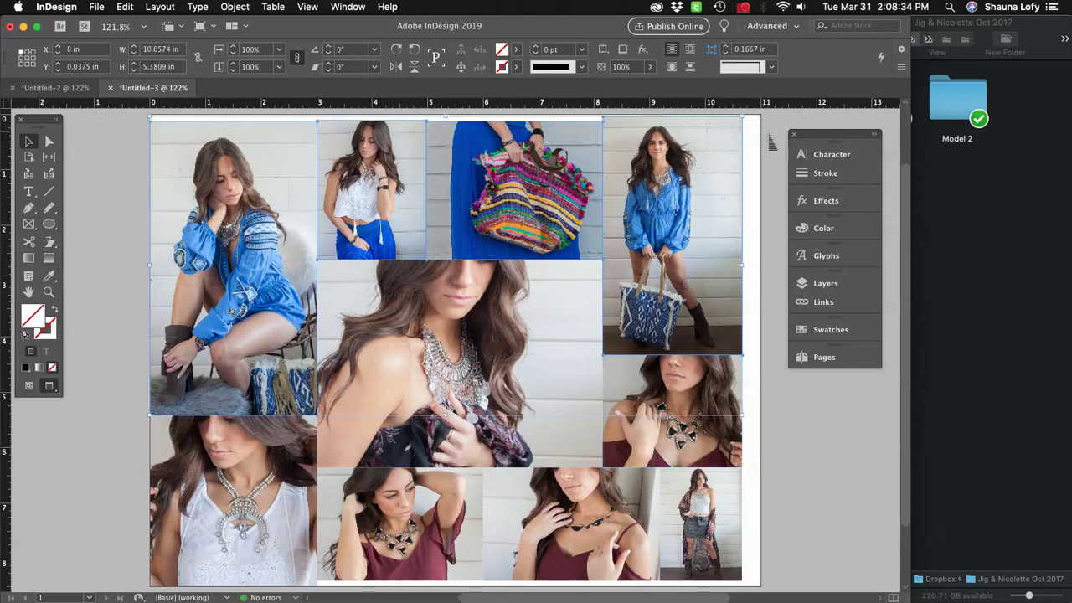
left_click(779, 130)
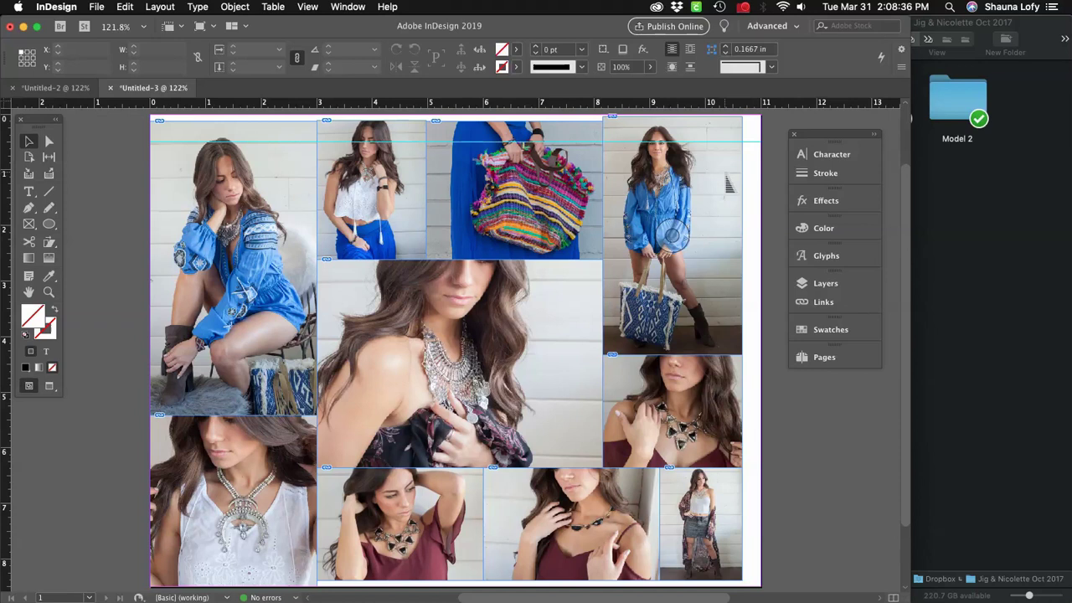
left_click(729, 184)
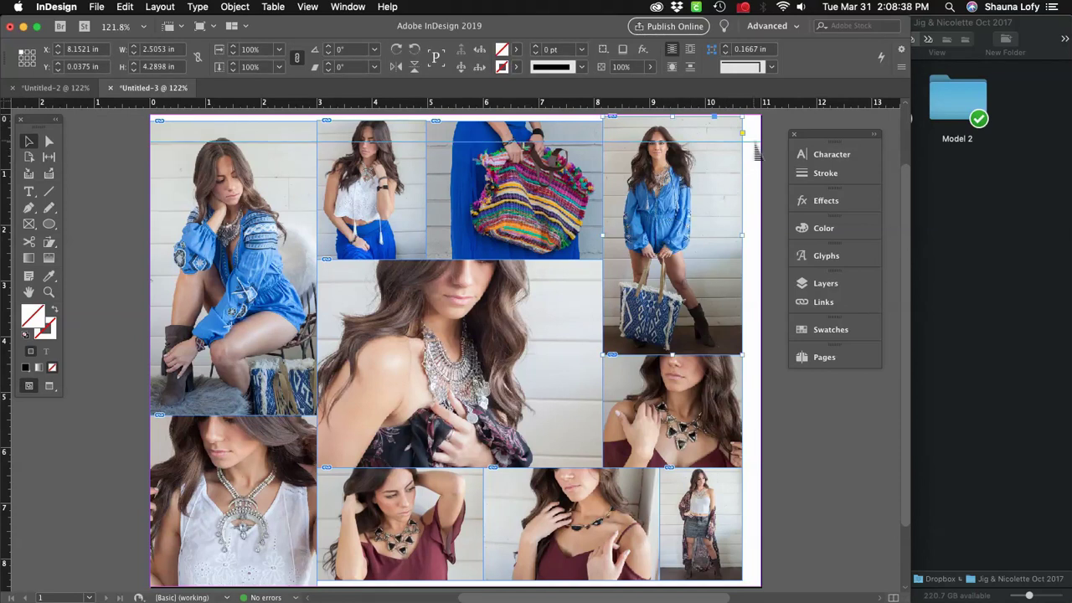
scroll(754, 117, "up", 3)
left_click_drag(673, 177, 674, 182)
left_click(563, 144)
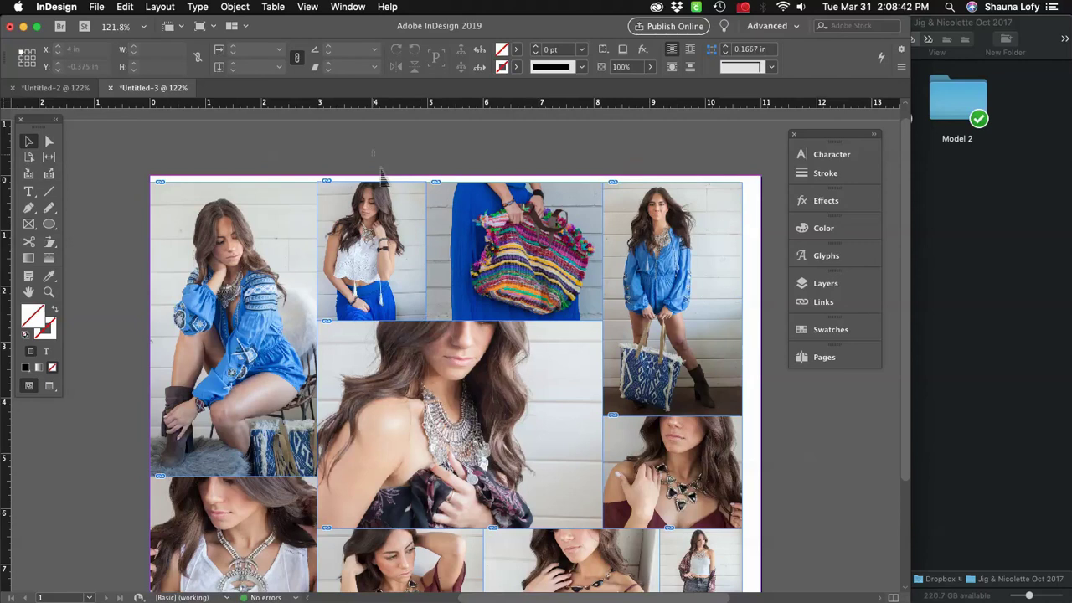
Trim the standing white-top photo's top edge to match the woven bag photo's top edge at Y 0.1269 in.
left_click(383, 199)
mouse_move(373, 182)
left_mouse_down()
mouse_move(374, 191)
mouse_move(377, 182)
left_mouse_up()
left_click(517, 181)
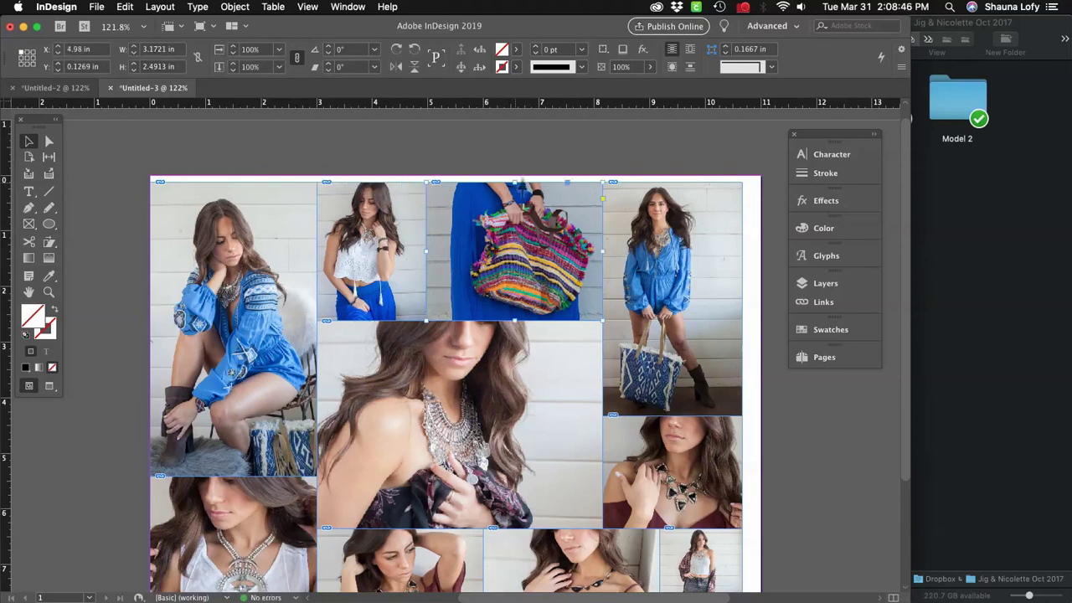
left_click(564, 146)
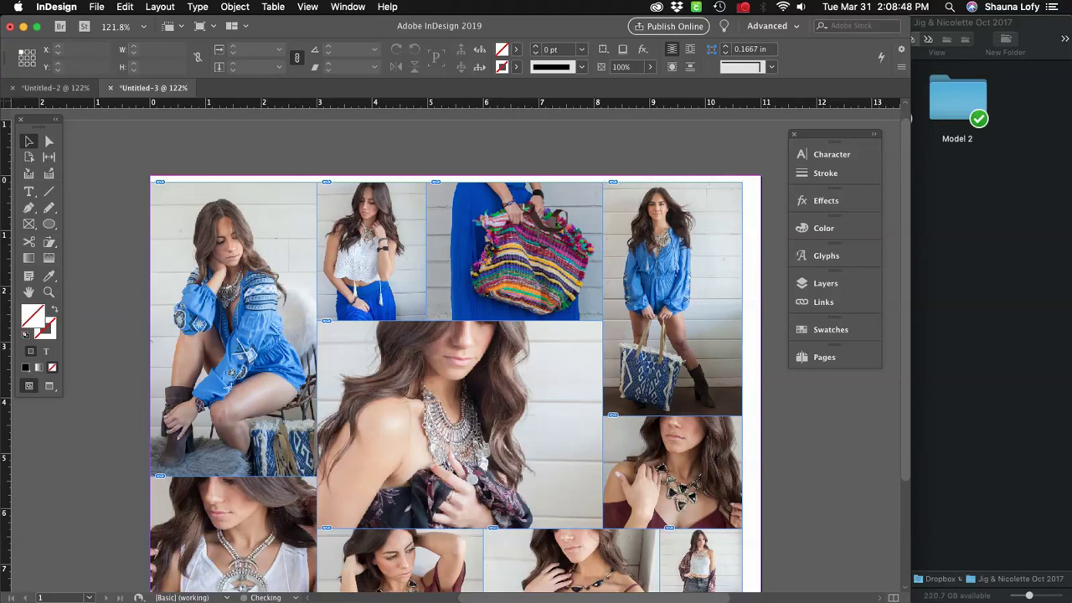
Move all the photos together up against the top edge of the page, at Y 0 in.
scroll(456, 352, "down", 3)
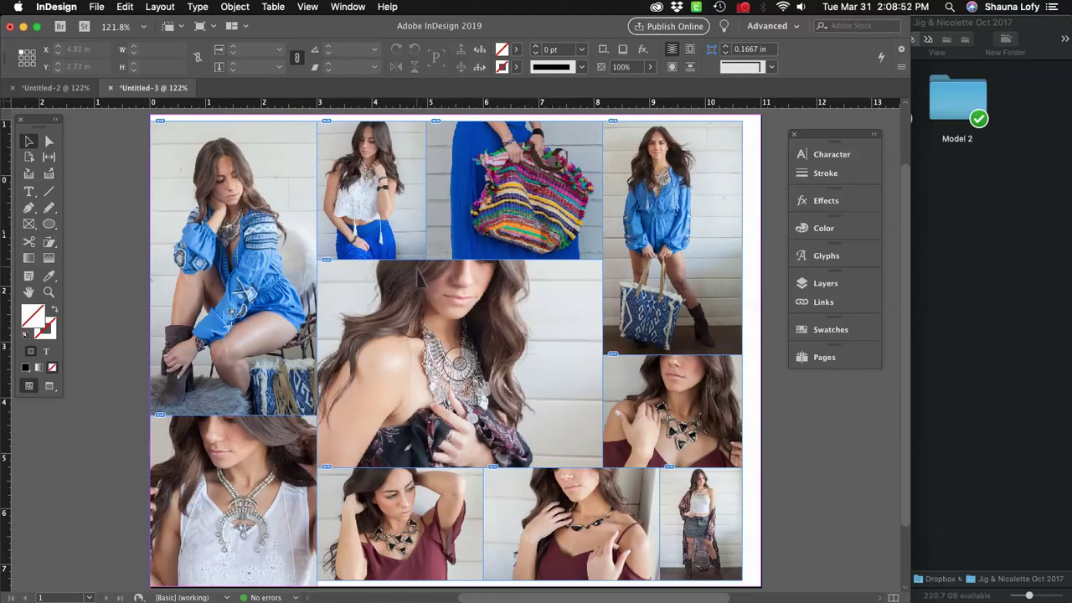
key("super+a")
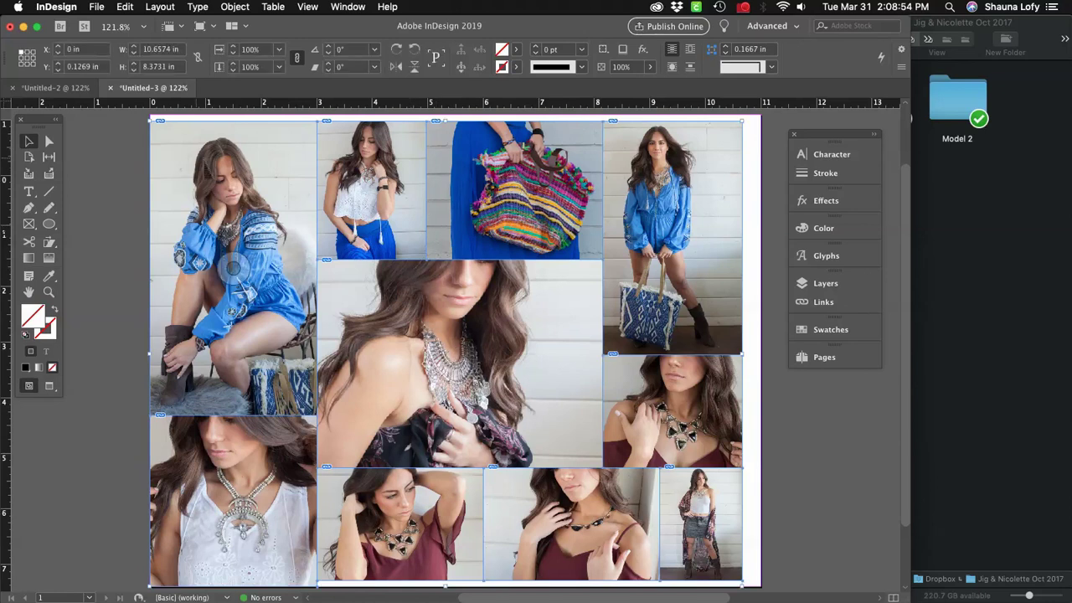
left_click_drag(267, 157, 269, 156)
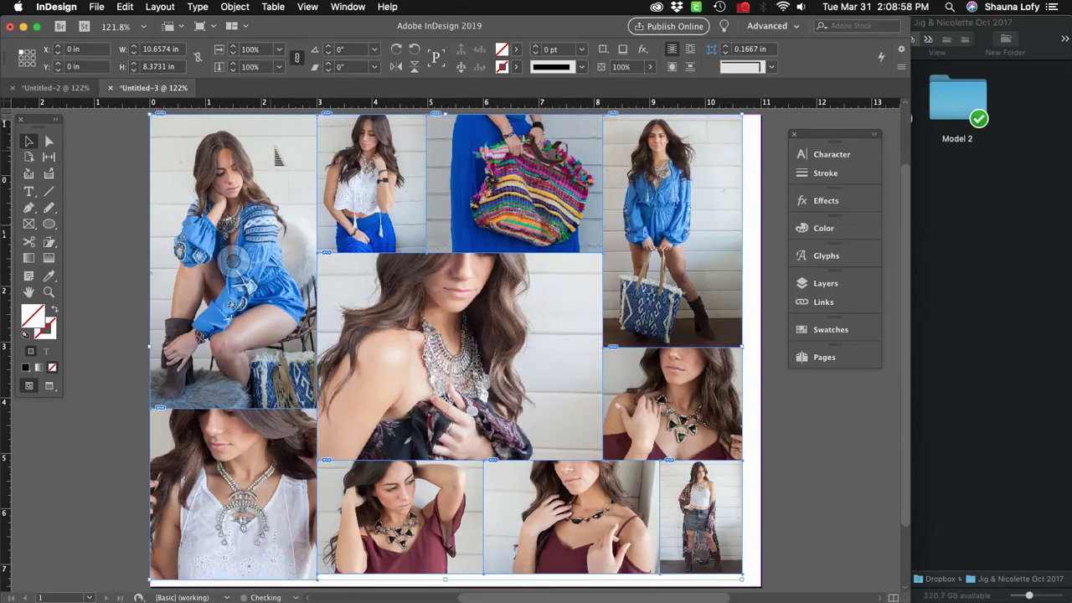
left_click(812, 553)
Trim the white-lace necklace photo's bottom edge to match the bottom row, and enlarge all frames together to 10.9666 × 8.5 in.
left_click(246, 564)
left_click_drag(241, 580, 241, 574)
key("super+a")
left_click_drag(743, 578, 763, 591)
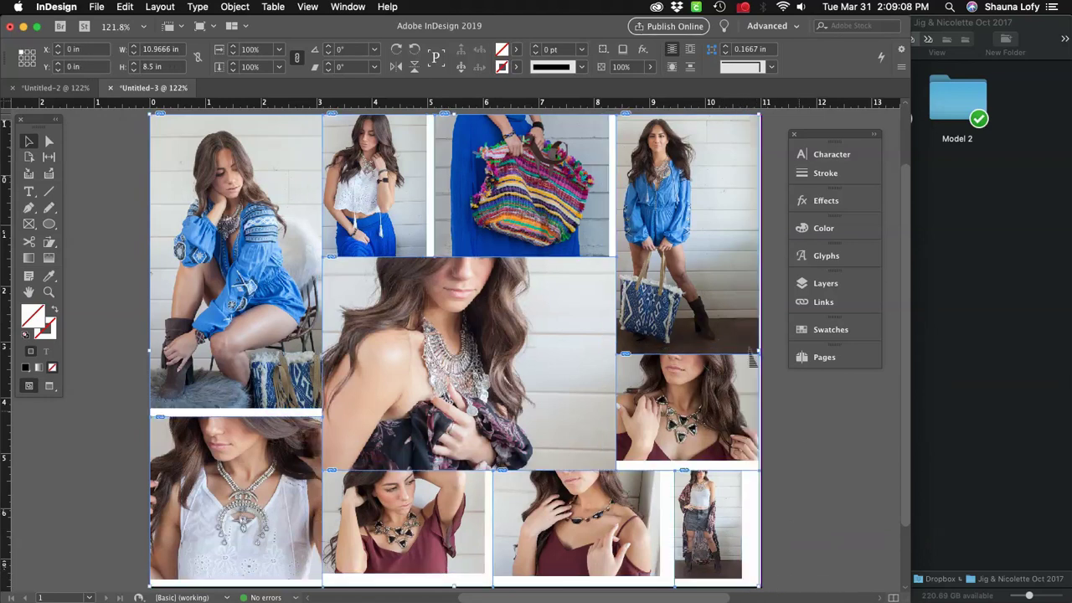
Fill all the enlarged collage frames proportionally with their photos.
left_click(235, 7)
mouse_move(284, 242)
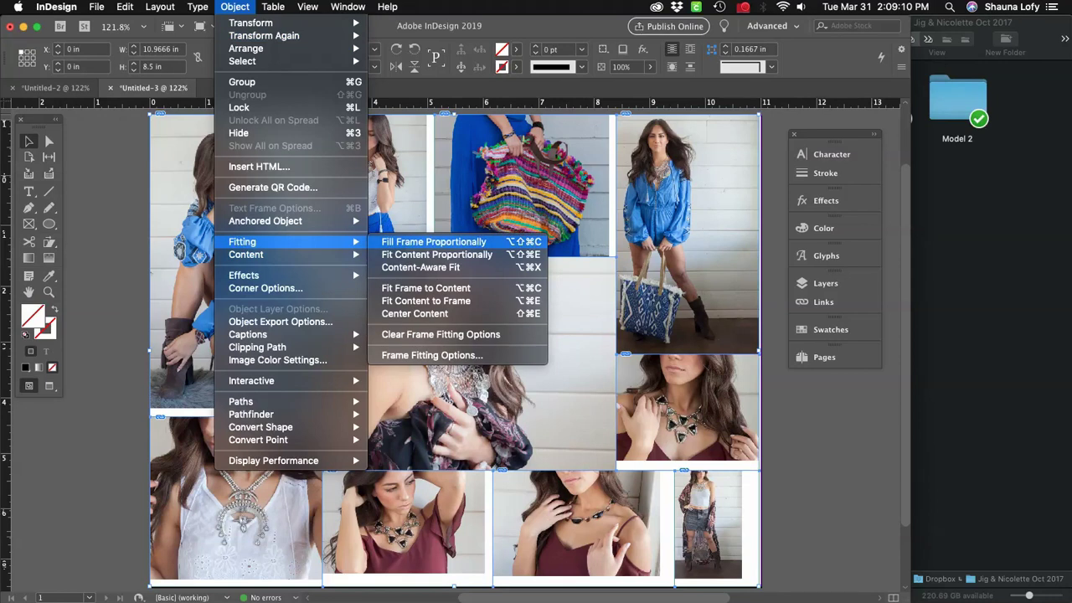
left_click(433, 241)
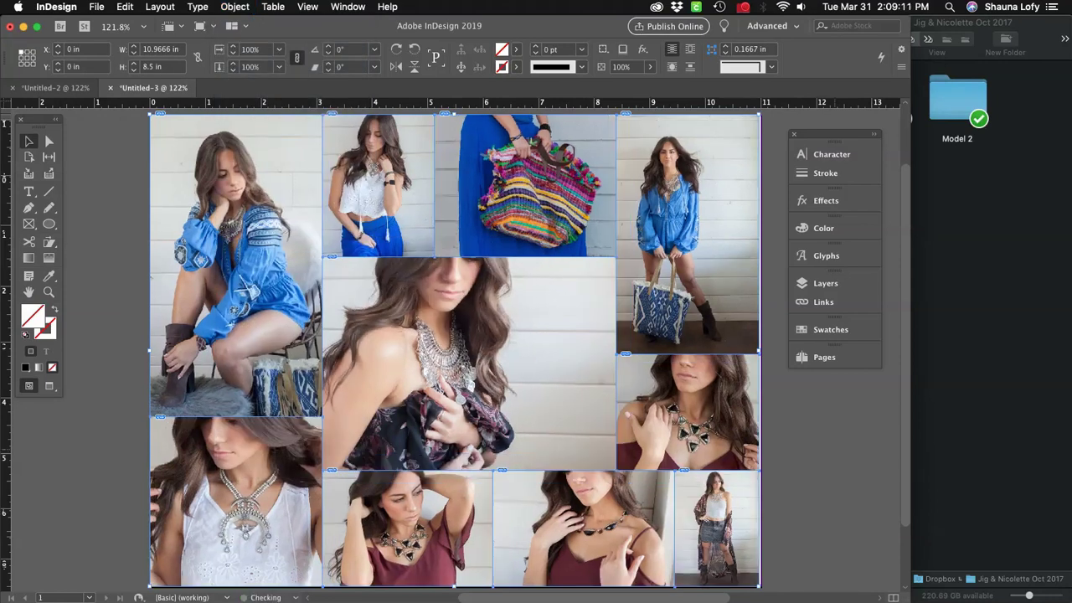
Extend the three right-edge photo frames out to the page's right edge at 11 in.
left_click(695, 248)
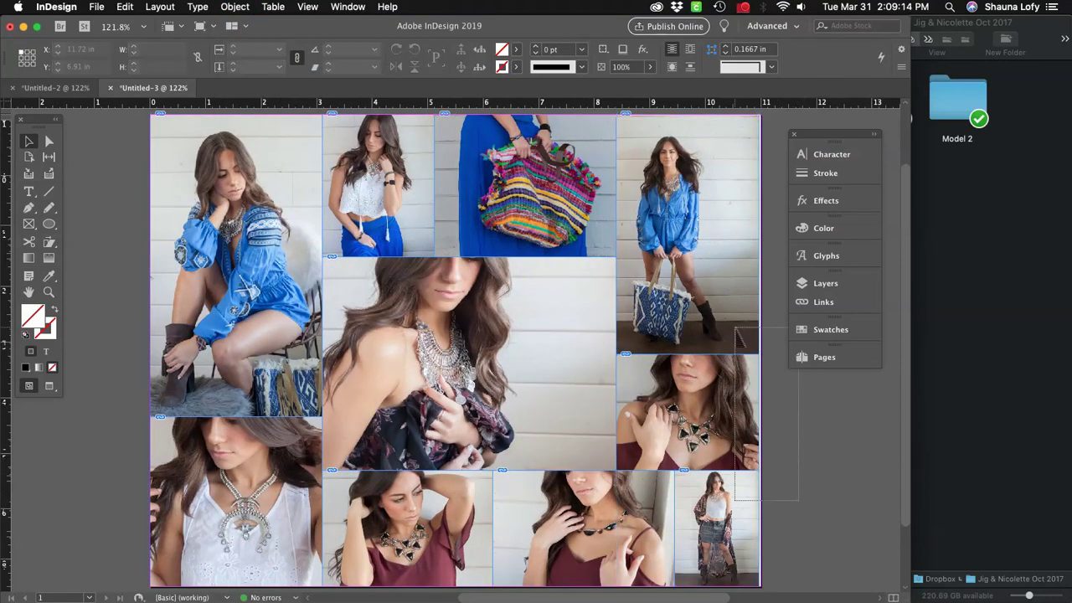
left_click_drag(769, 365, 772, 365)
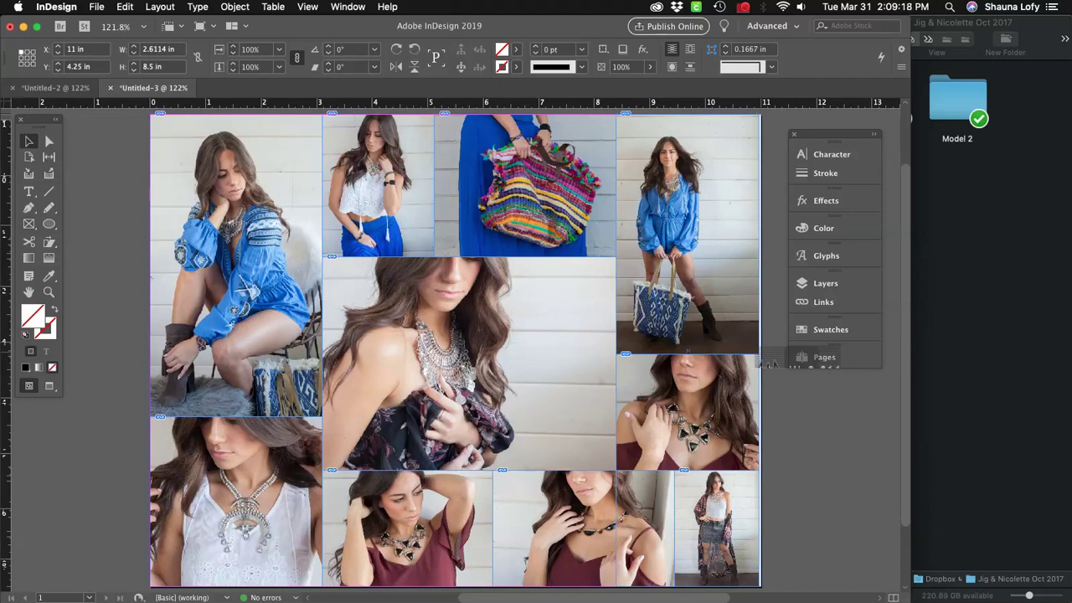
left_click_drag(773, 365, 778, 364)
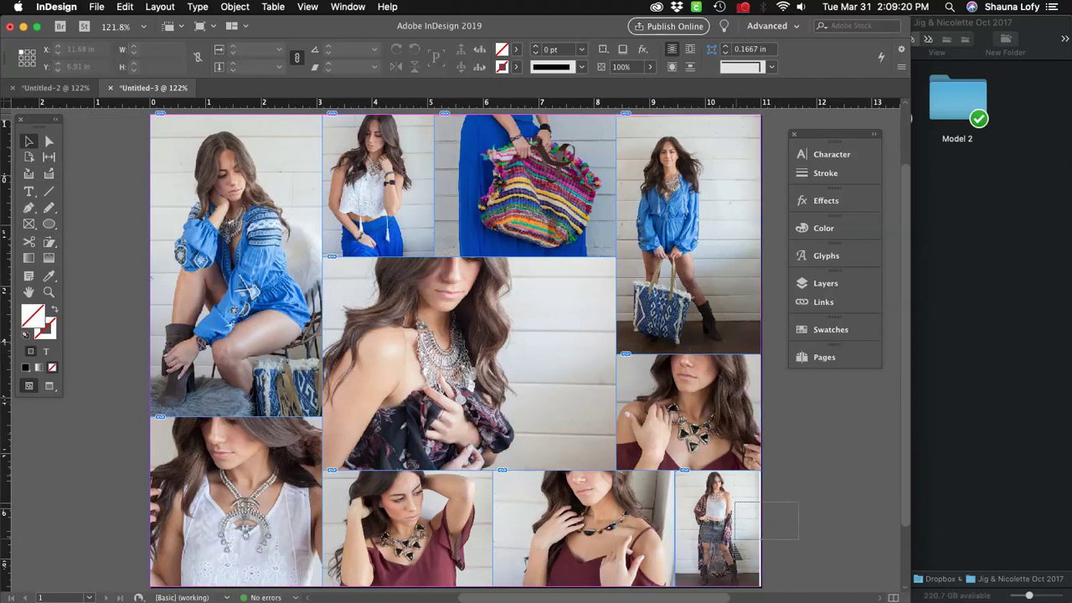
Fill the full-length kimono photo's frame proportionally and check the collage in preview mode.
left_click(741, 537)
key("super+e")
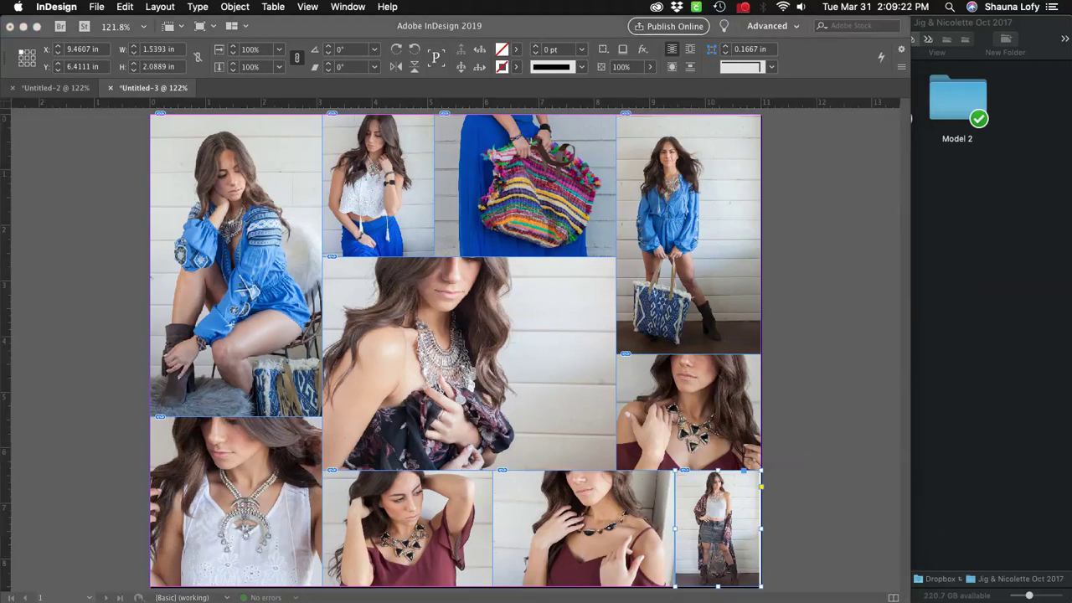
left_click(234, 7)
mouse_move(276, 242)
left_click(434, 242)
left_click(810, 521)
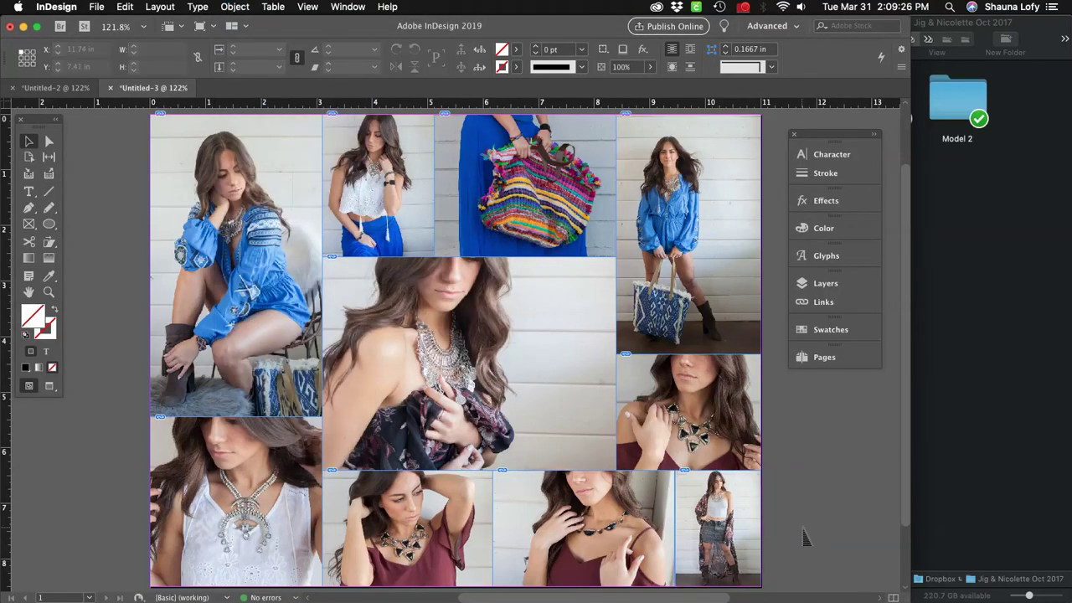
key("w")
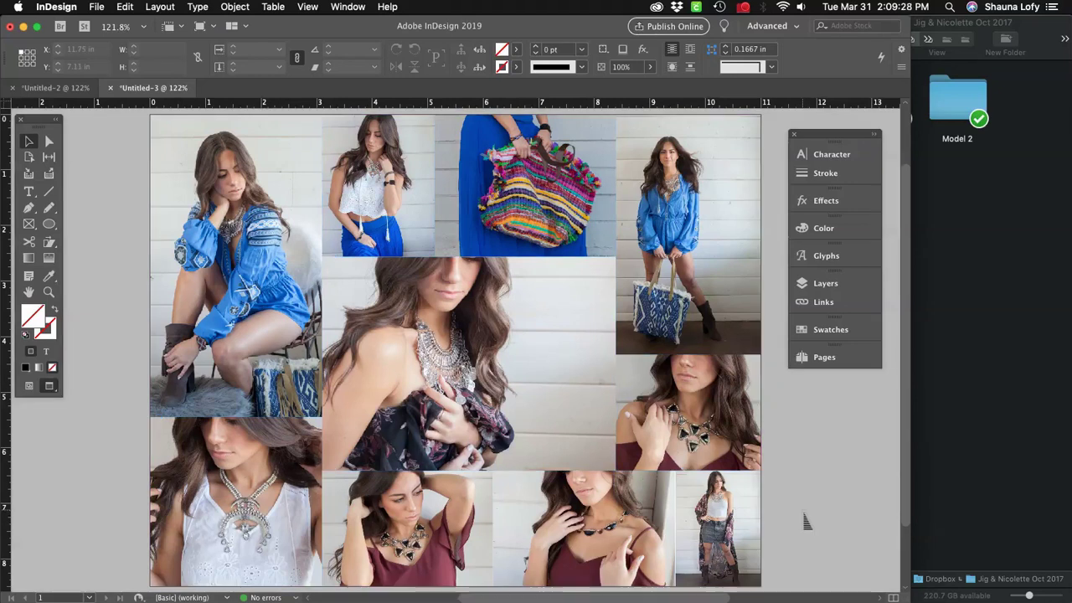
key("w")
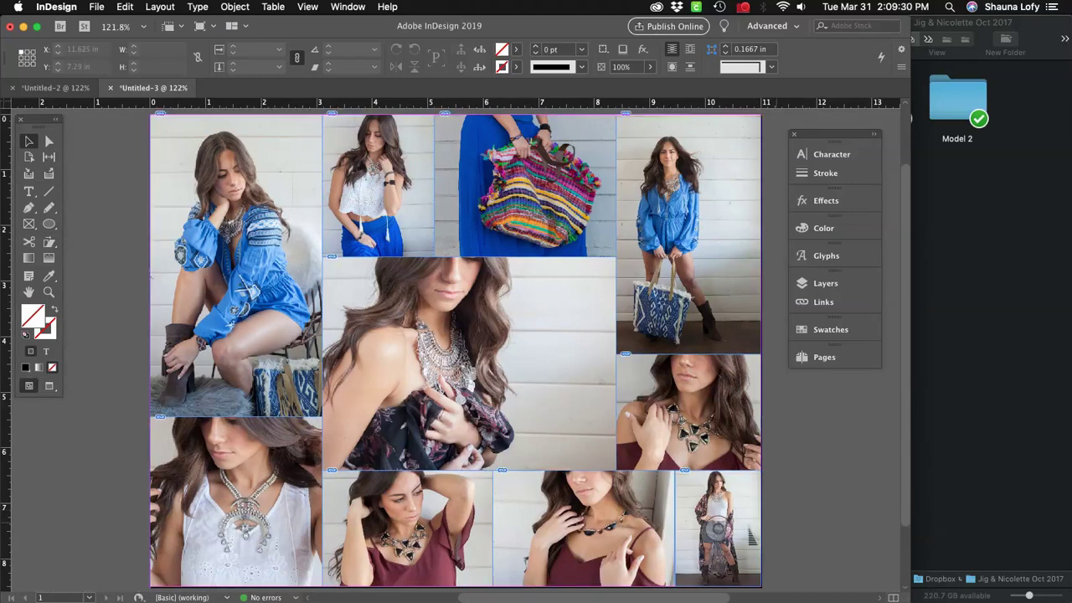
Fill the frame of the bottom-row necklace photo beside the kimono photo proportionally.
left_click(663, 529)
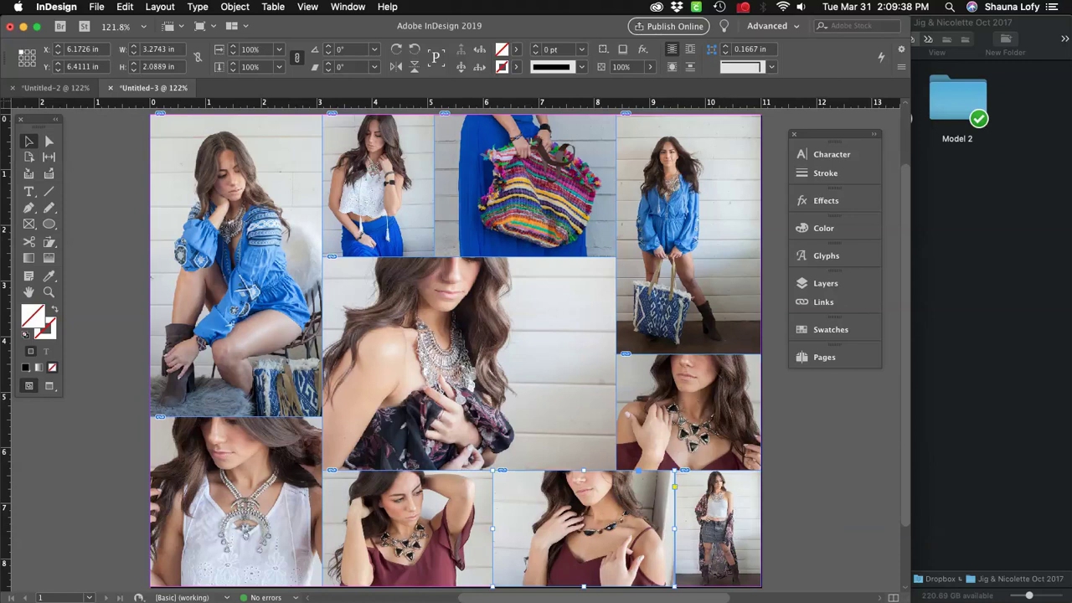
left_click(235, 7)
mouse_move(277, 241)
left_click(433, 241)
left_click(796, 491)
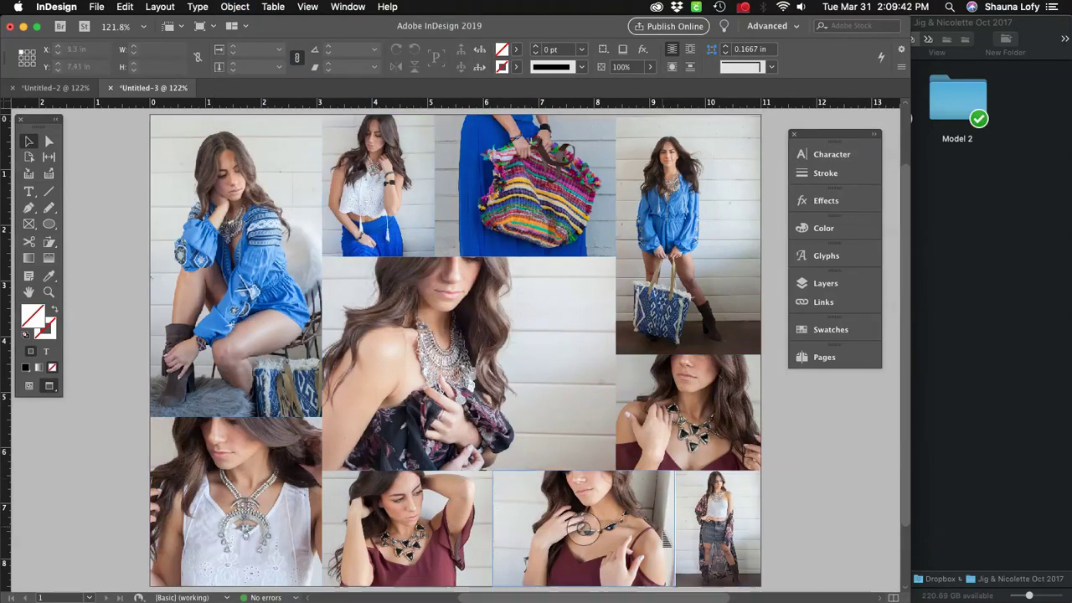
Widen the bottom-row necklace photo's frame to 3.288 in, flush with the full-length kimono photo, and fill it proportionally.
left_click(669, 537)
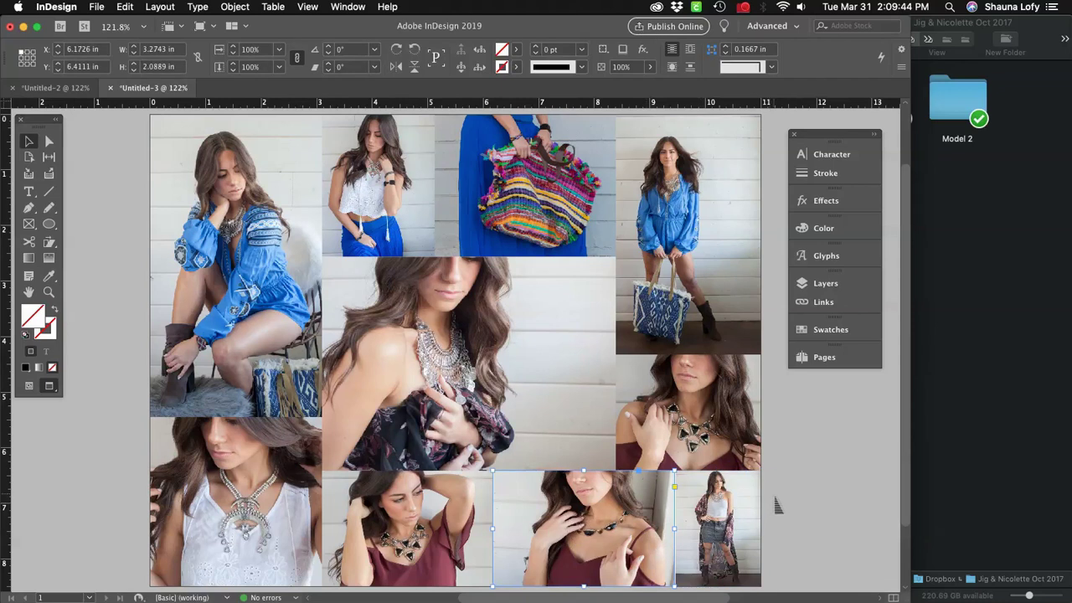
key("super+space")
left_click_drag(805, 432, 615, 582)
left_click(718, 409)
left_click(334, 431)
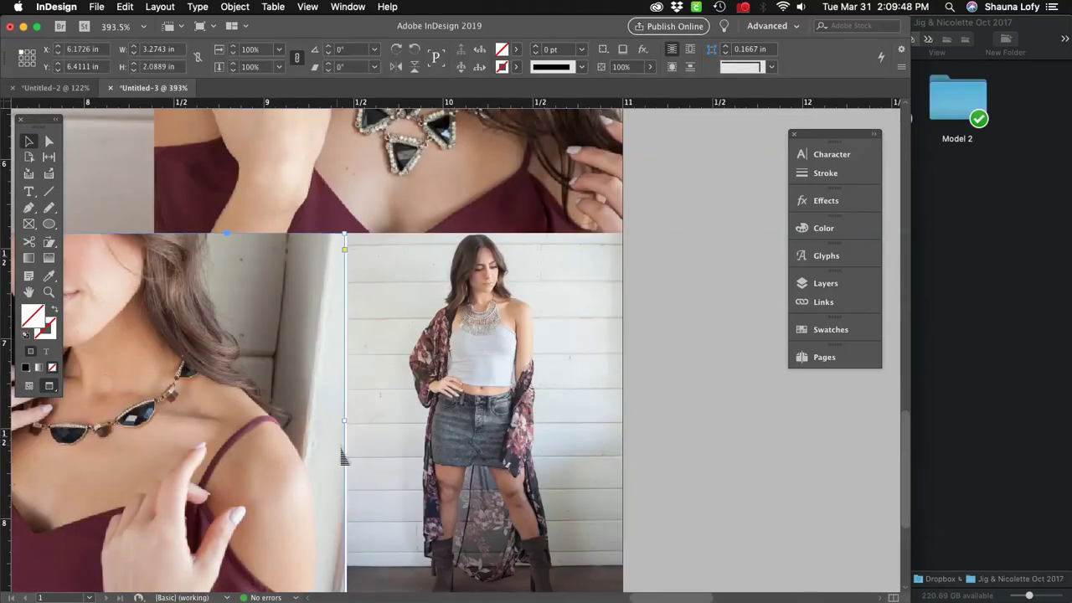
left_click_drag(345, 421, 346, 421)
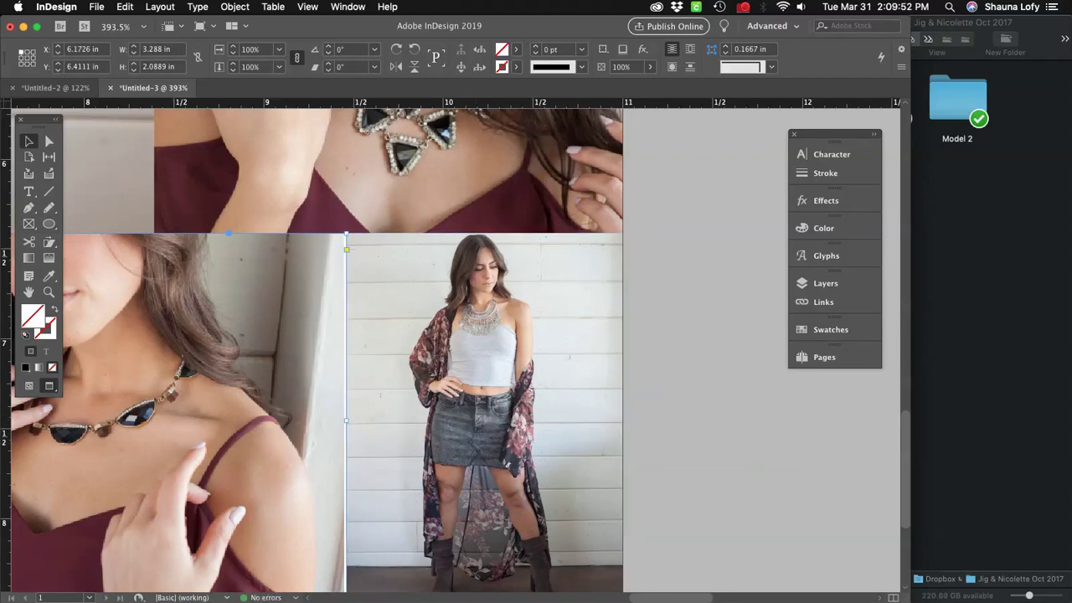
left_click(235, 6)
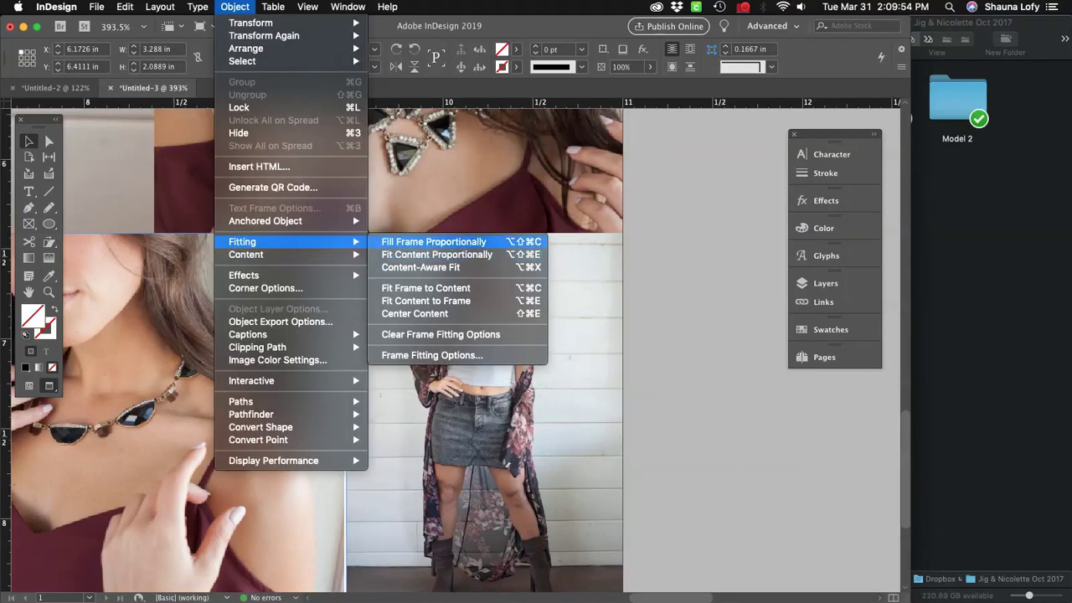
left_click(427, 255)
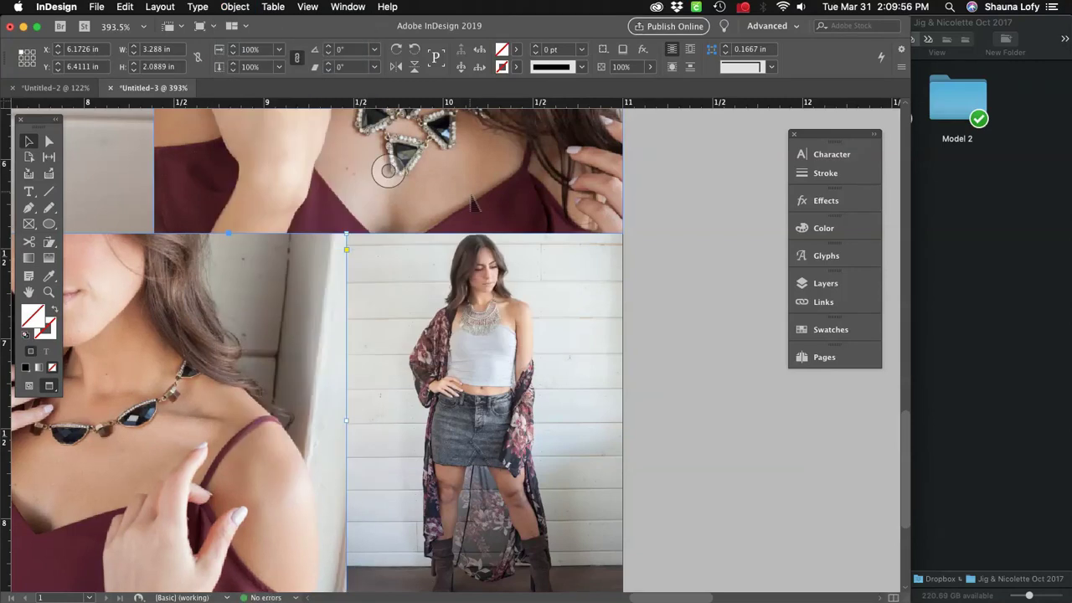
Enlarge the image inside the centre photo's frame to 6.6133 × 4.4089 in and shift it right to X+ -0.073 in.
key("super+0")
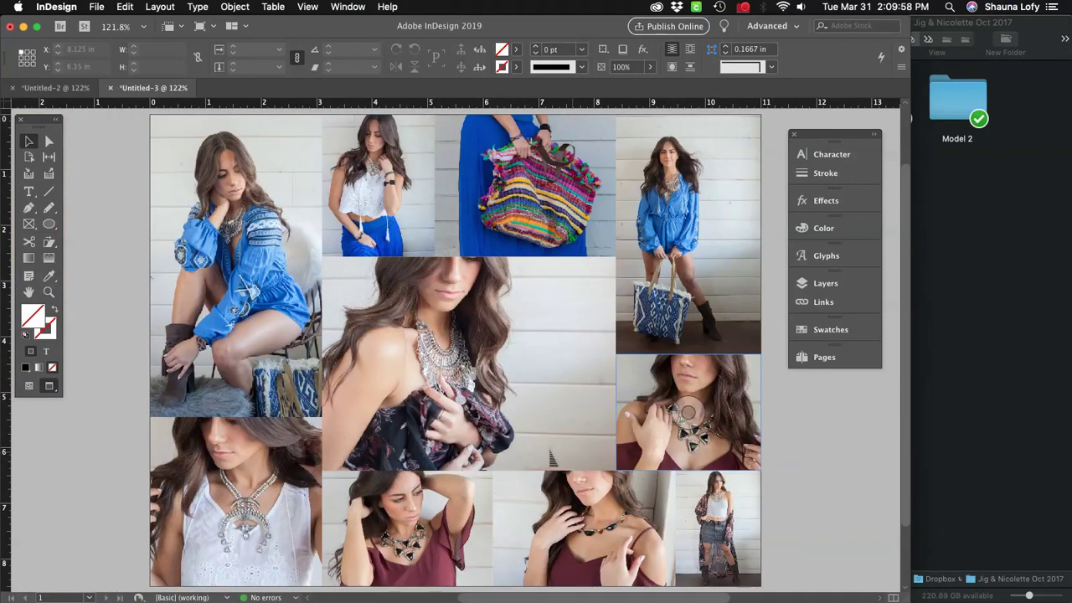
key("a")
left_click(517, 348)
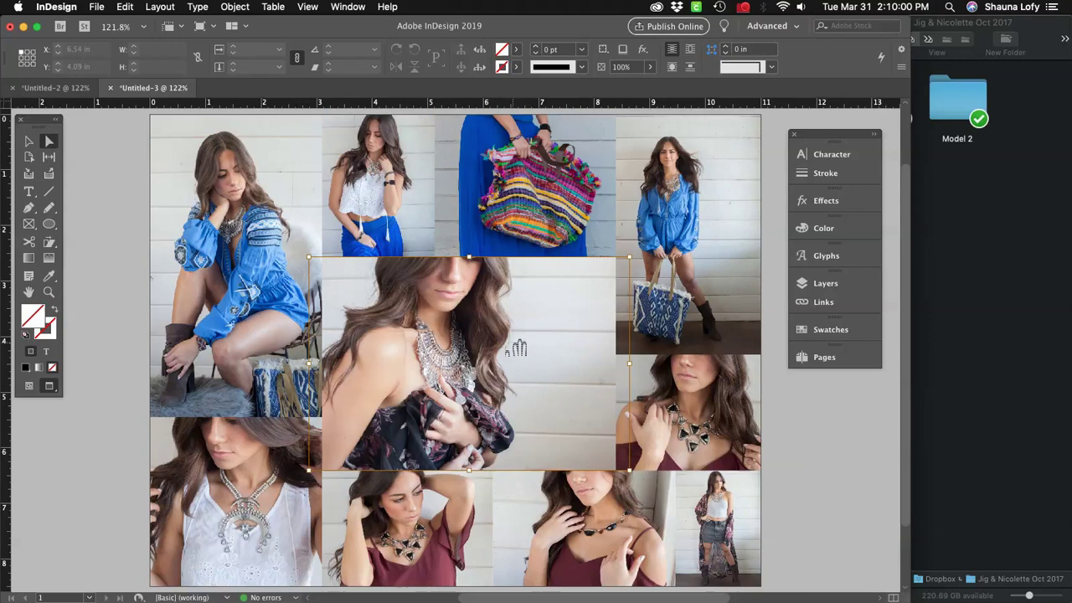
left_click_drag(630, 470, 671, 501)
key("shift+Right")
key("Right")
key("Right")
key("Right")
key("Right")
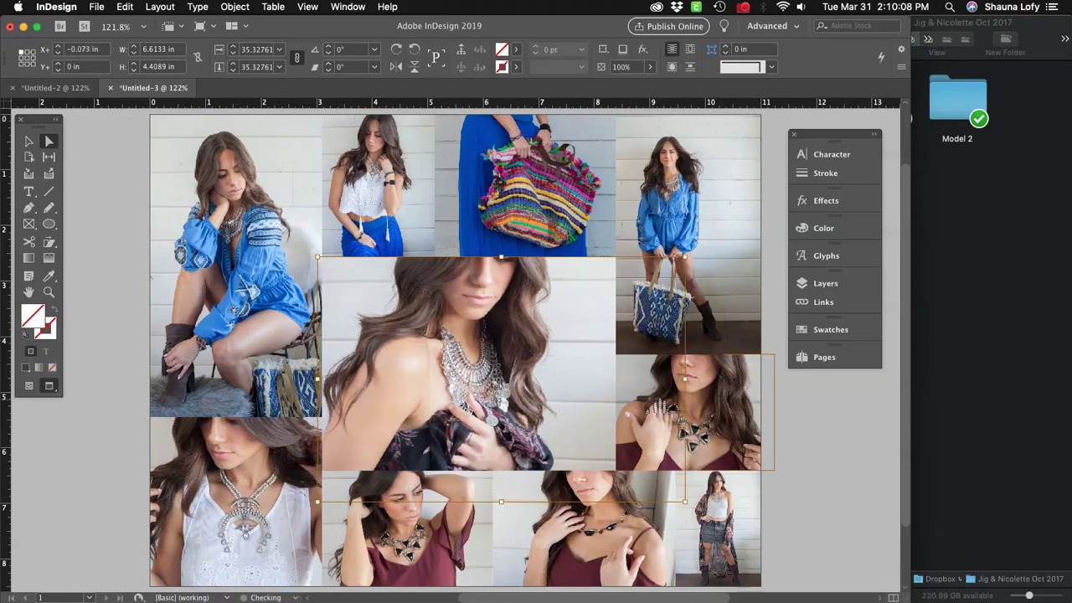
key("Left")
key("Left")
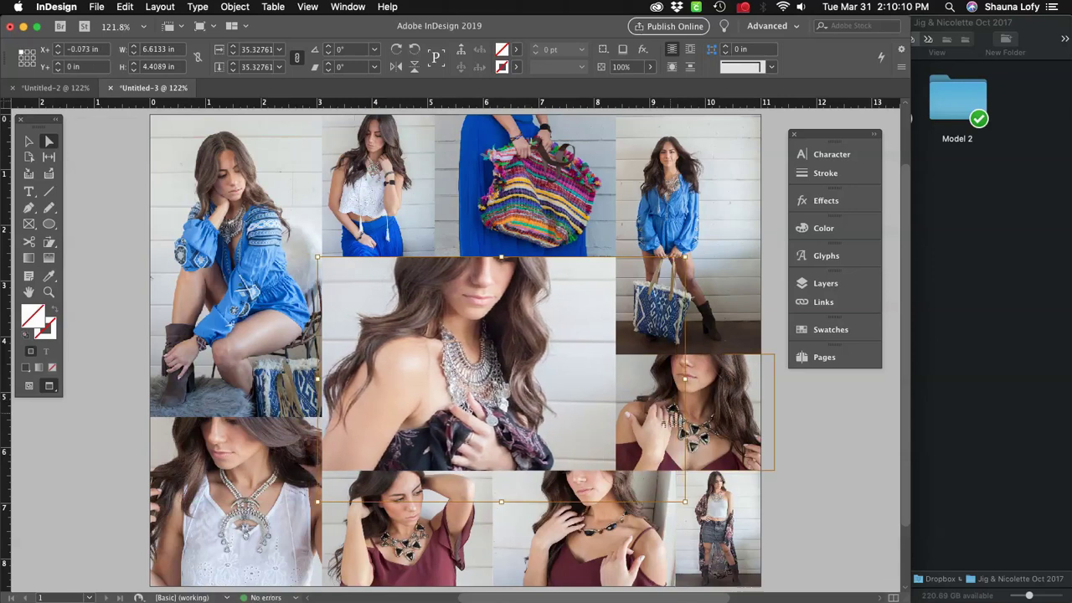
Try to enlarge the image inside the blue-dress model's frame to 3.4348 × 5.1522 in and undo it.
left_click(740, 429)
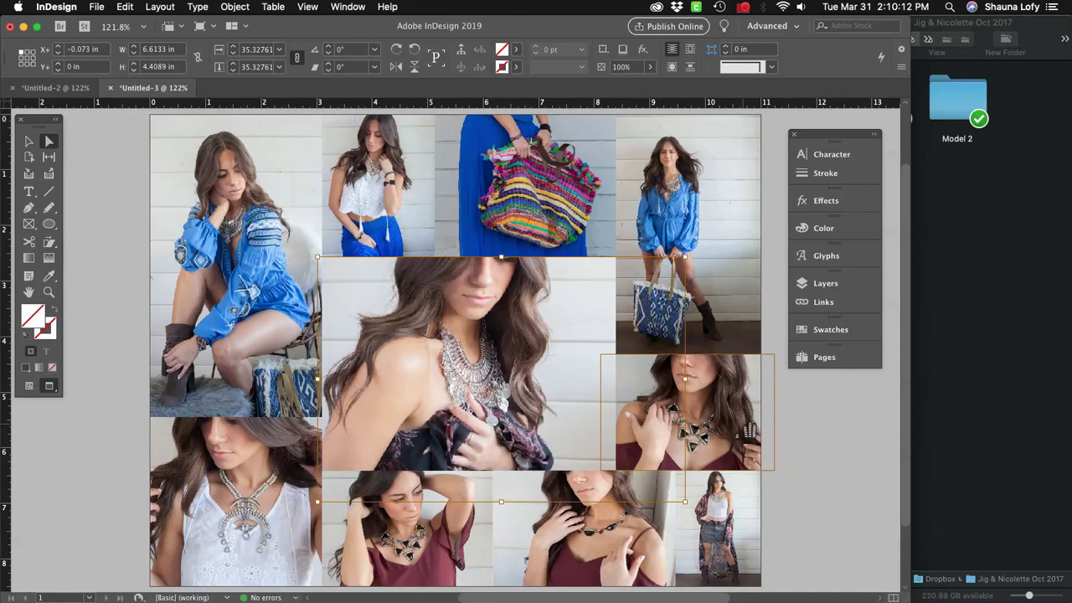
left_click(716, 241)
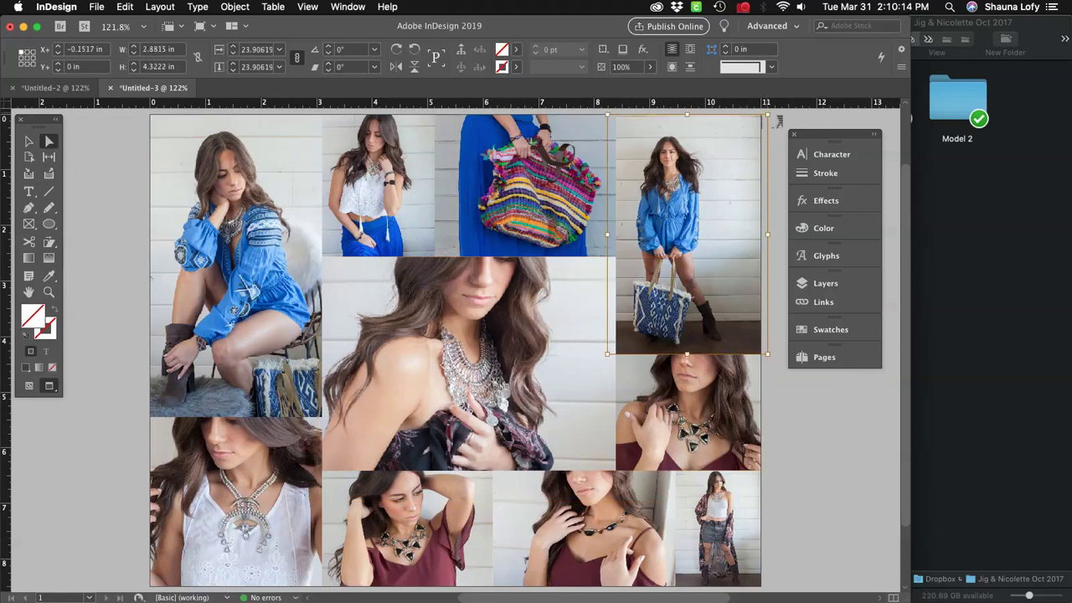
scroll(788, 115, "up", 1)
left_click_drag(788, 115, 785, 120)
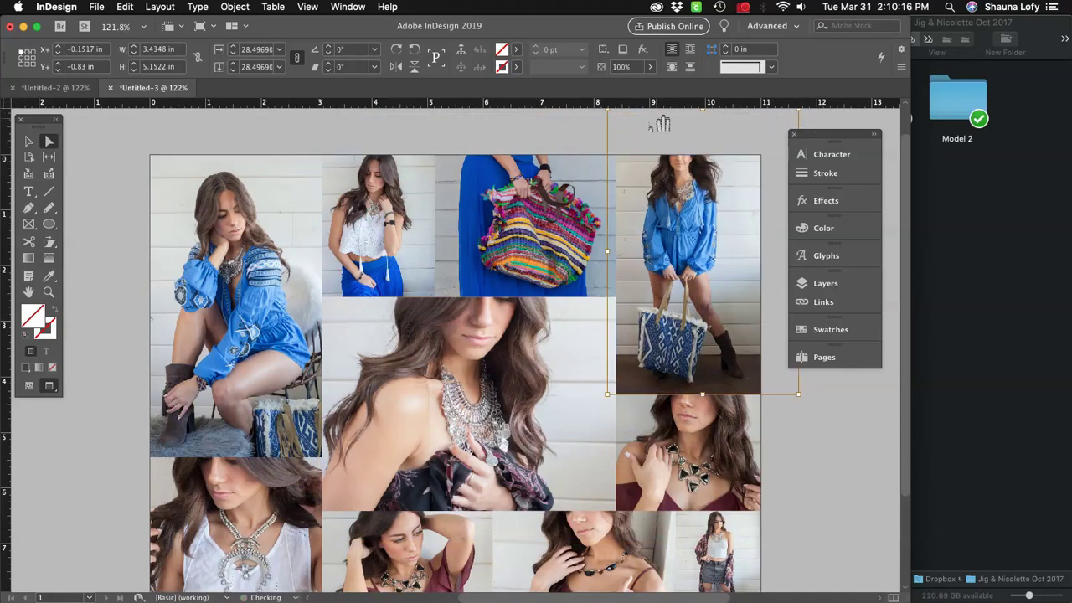
key("super+z")
Enlarge the image inside the standing blue-dress model's frame to 3.1431 × 4.7147 in and shift it right to X+ -0.0267 in.
key("super+1")
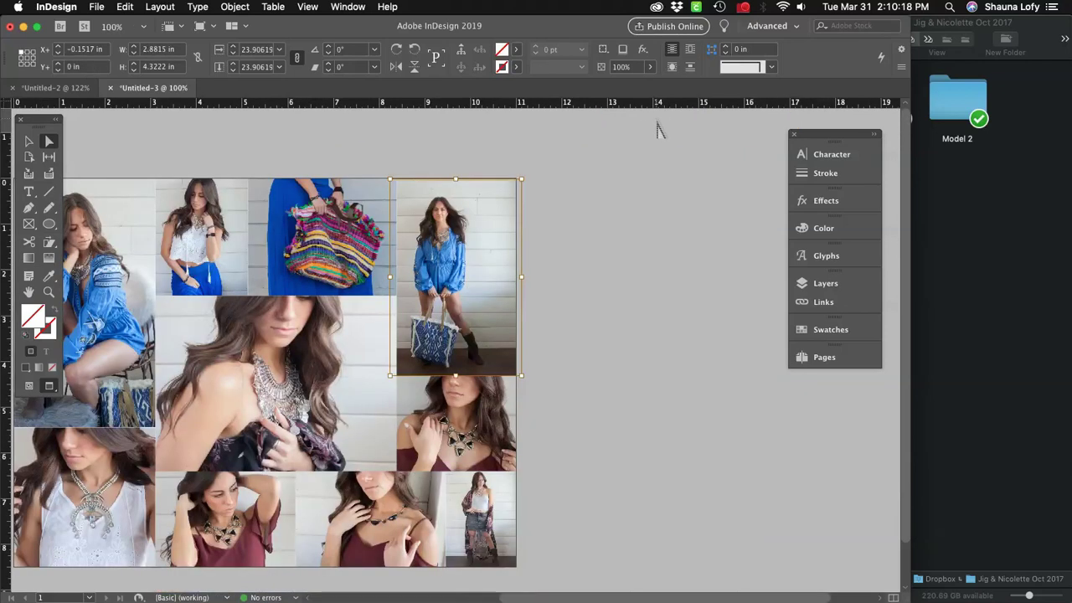
left_click_drag(533, 186, 545, 168)
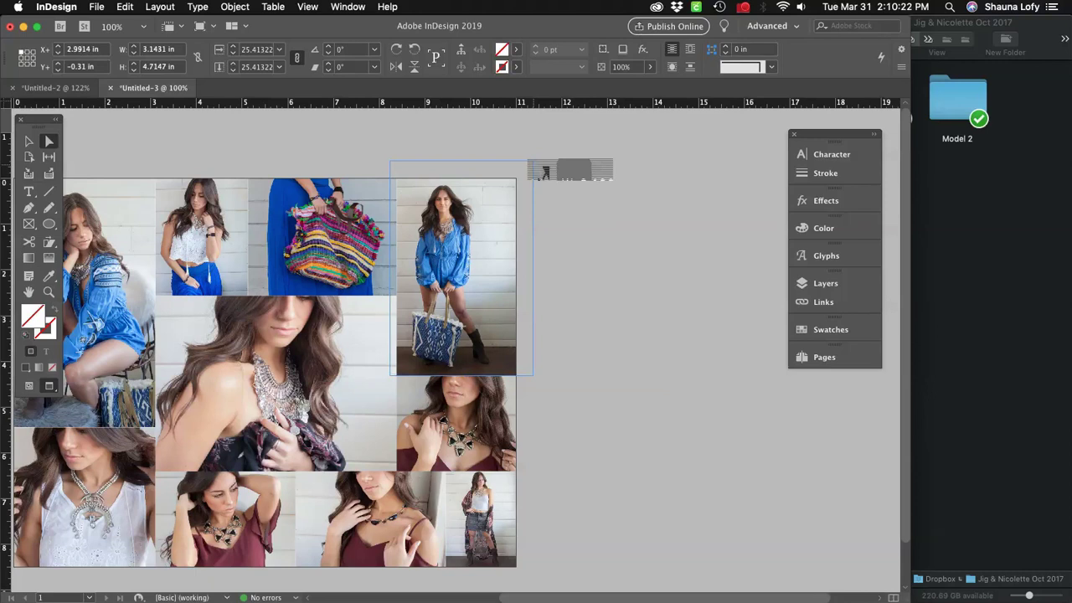
key("Right")
key("Right")
key("Right")
key("Right")
key("Right")
key("Right")
key("Right")
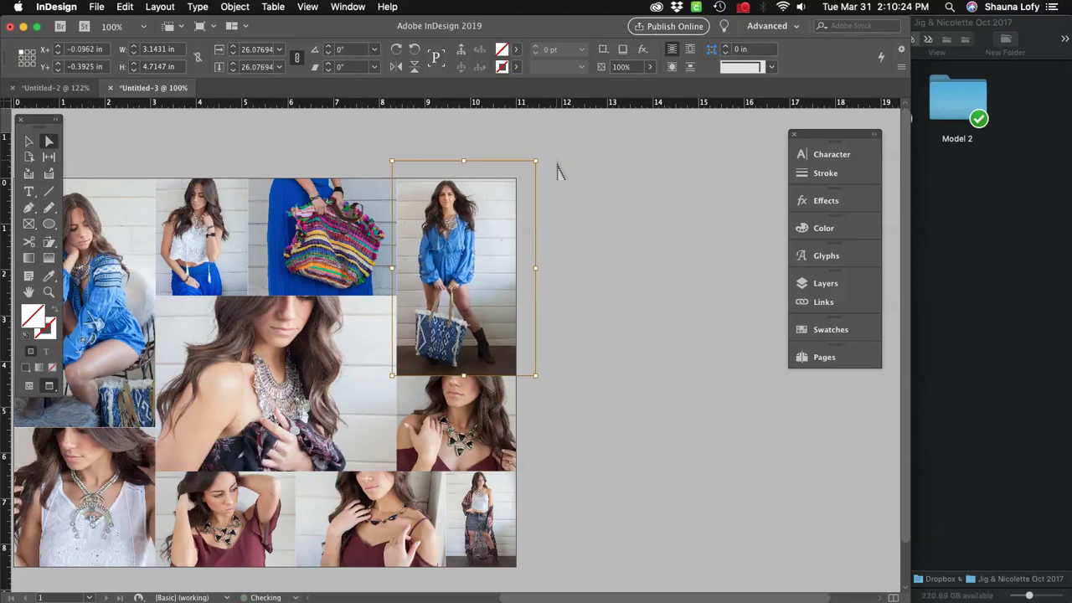
key("Right")
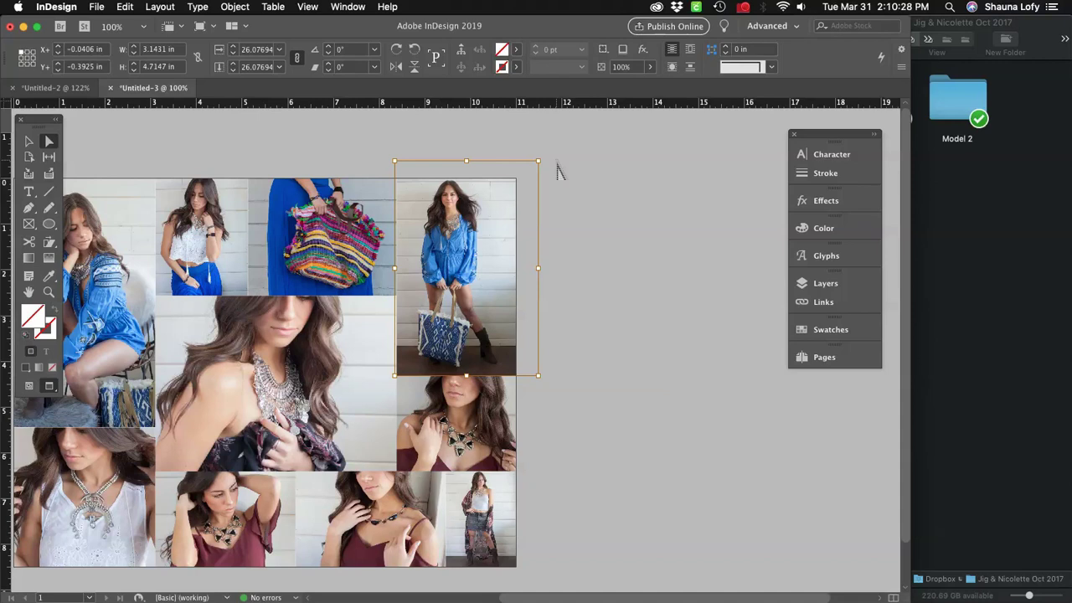
key("Right")
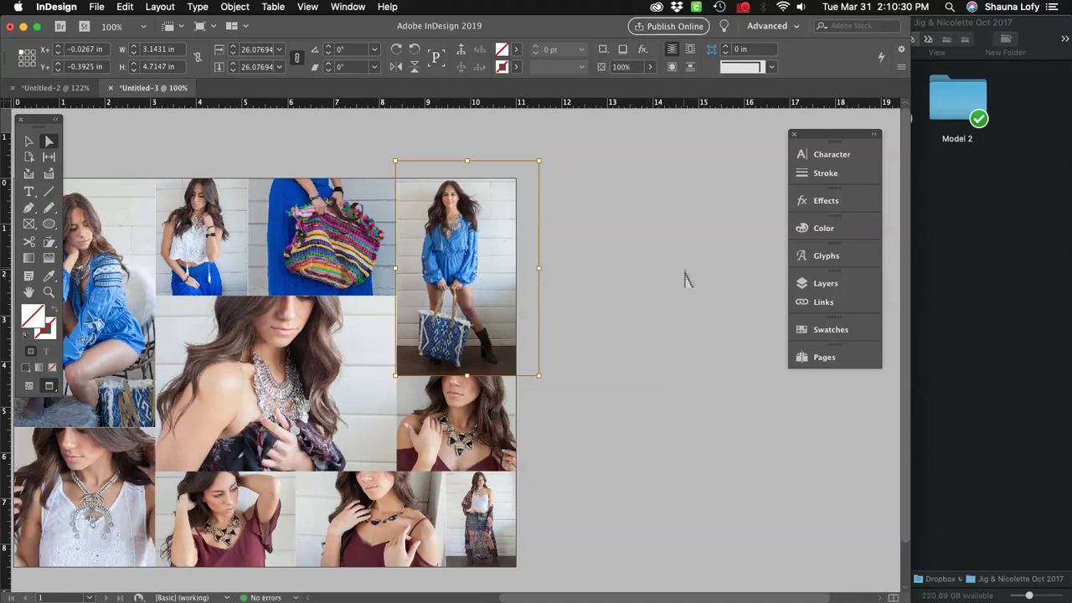
Shift the standing blue-dress model's image down inside its frame to Y+ -0.3369 in and deselect it.
key("Down")
key("Down")
key("Down")
key("Down")
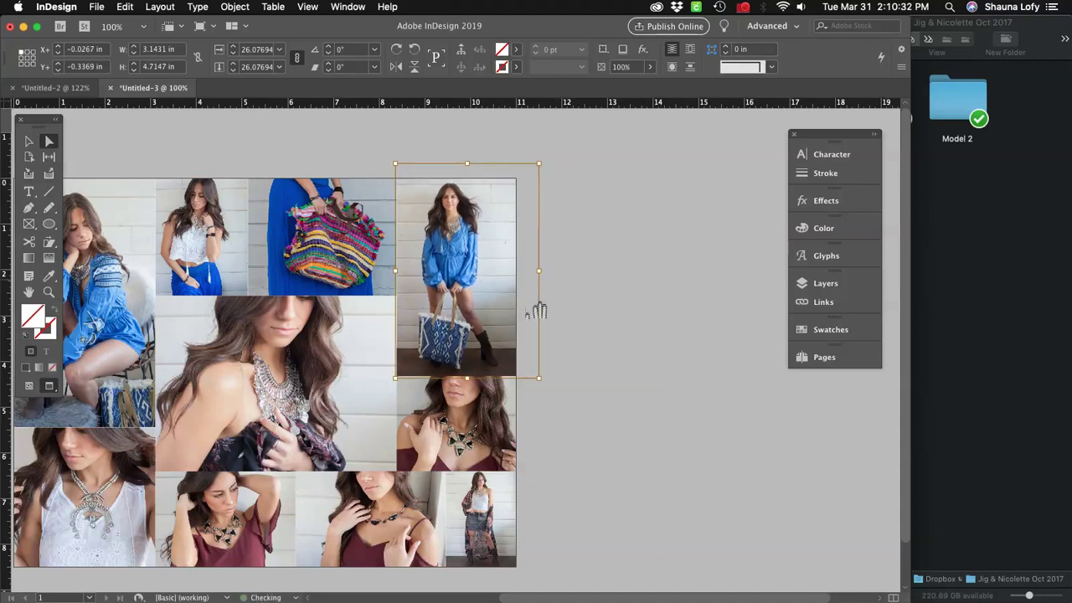
left_click(597, 349)
left_click_drag(599, 338, 779, 372)
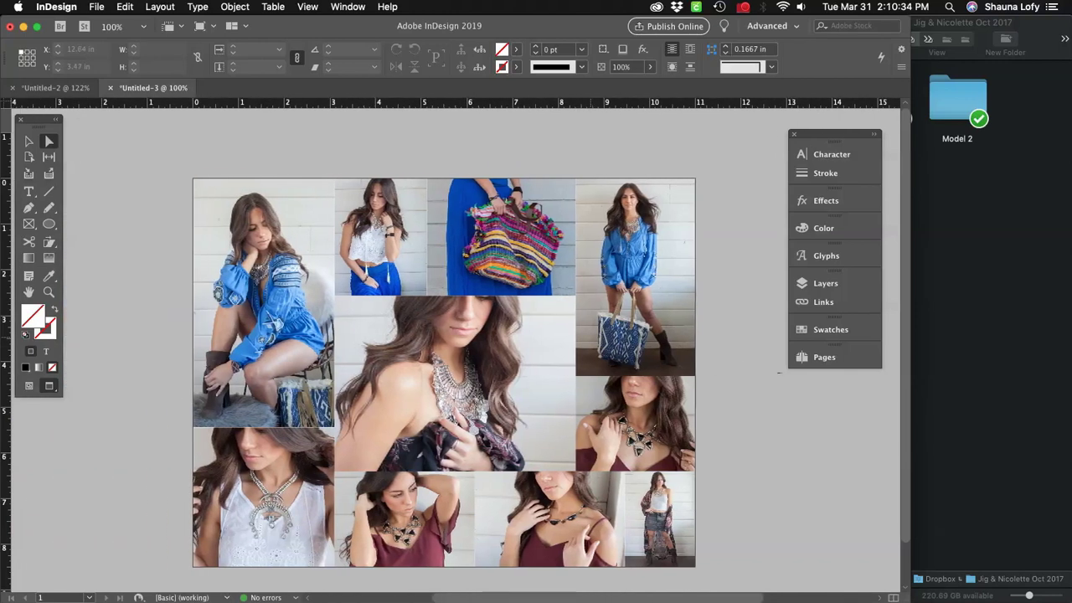
Shift the image inside the bottom-left white-top necklace photo's frame right so the model sits more centrally.
left_click(278, 489)
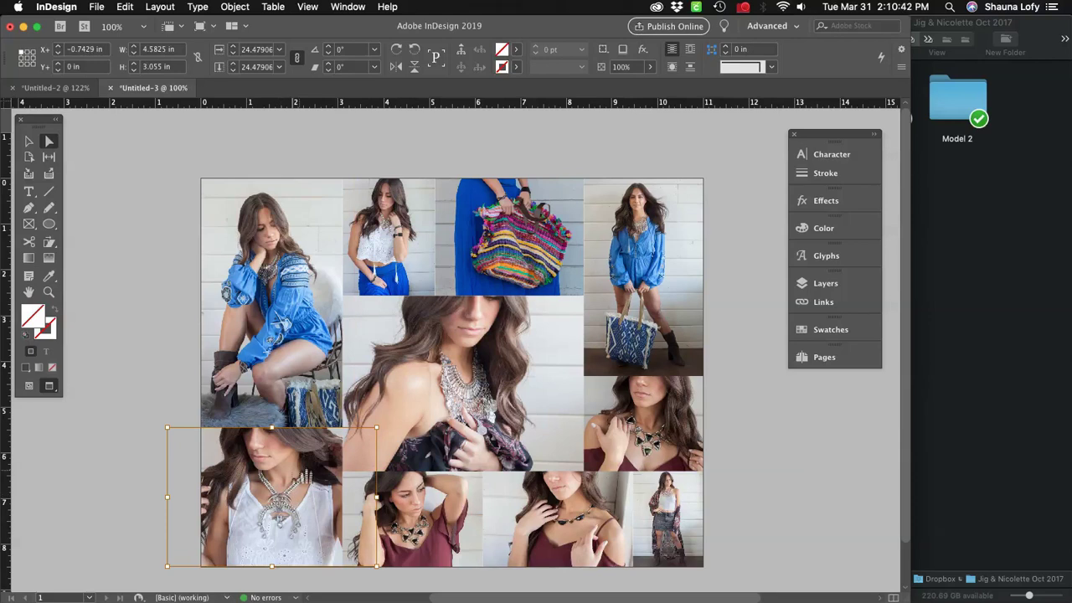
key("shift+Right")
key("shift+Right")
key("Right")
key("Right")
key("Right")
key("Right")
key("Right")
key("Right")
Enlarge the image inside the seated model's frame to 3.7834 × 5.6751 in and shift it to X+ -0.3506 in.
left_click(319, 293)
left_click_drag(189, 181, 182, 168)
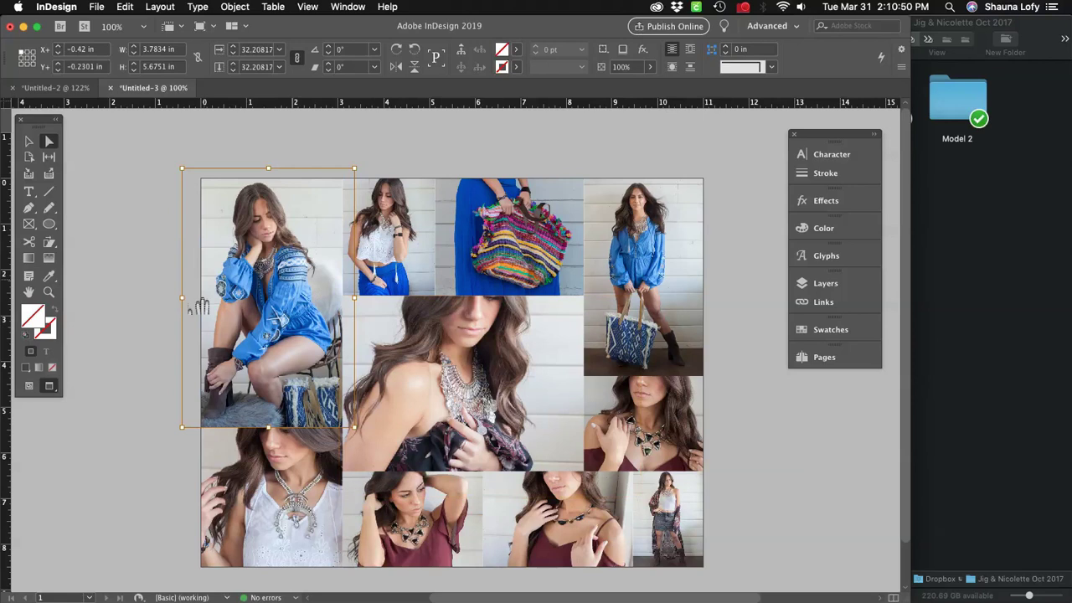
left_click_drag(326, 292, 330, 292)
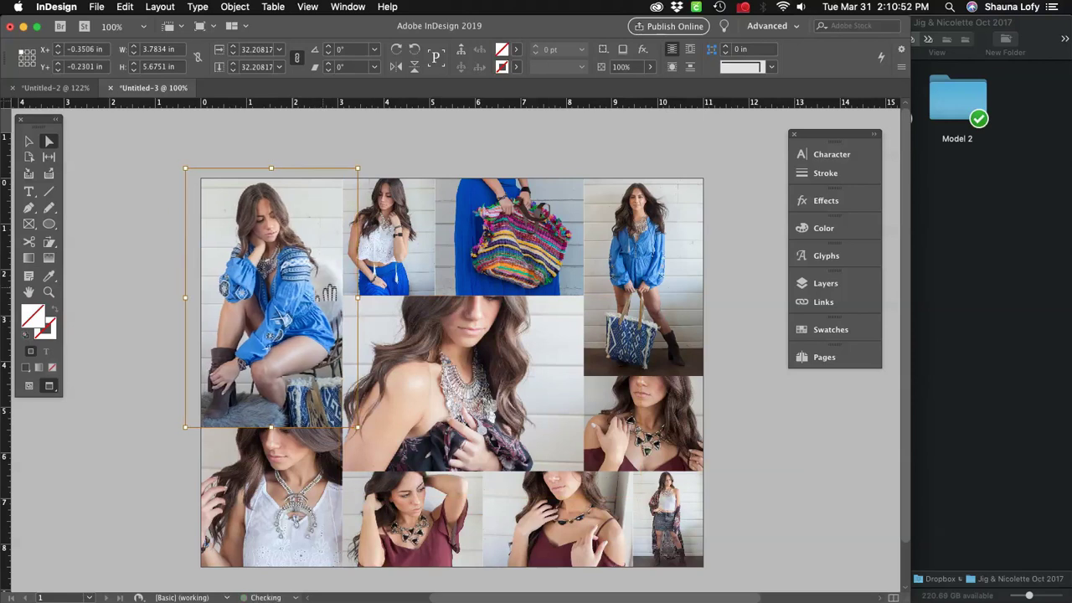
Lower the top edge of the centre photo's frame to Y 2.7225 in, making the frame 3.6886 in tall.
left_click(415, 241)
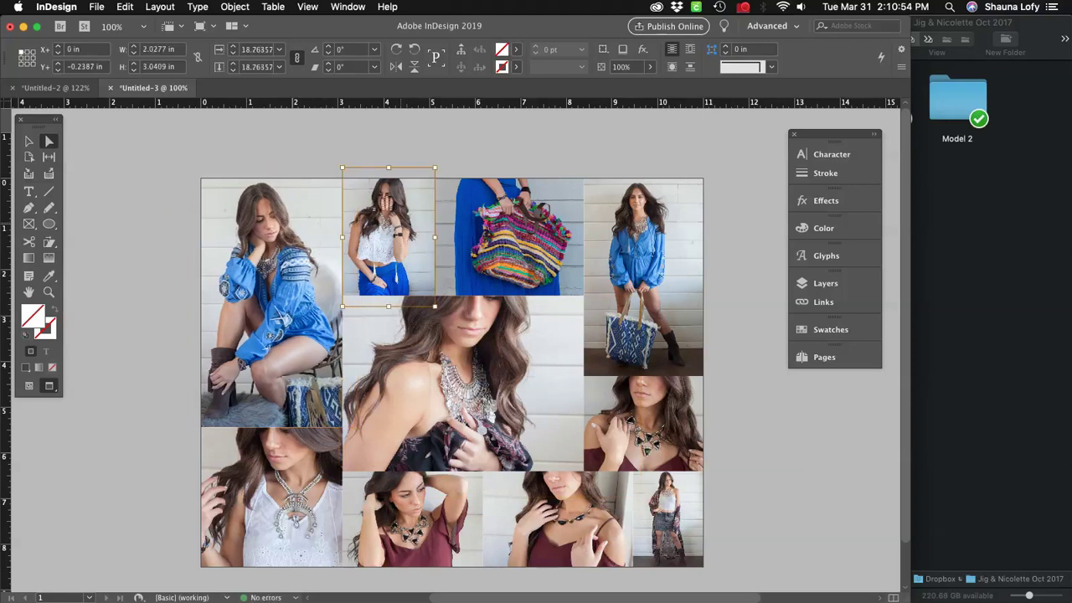
left_click(29, 141)
left_click(524, 352)
left_click_drag(464, 296, 474, 303)
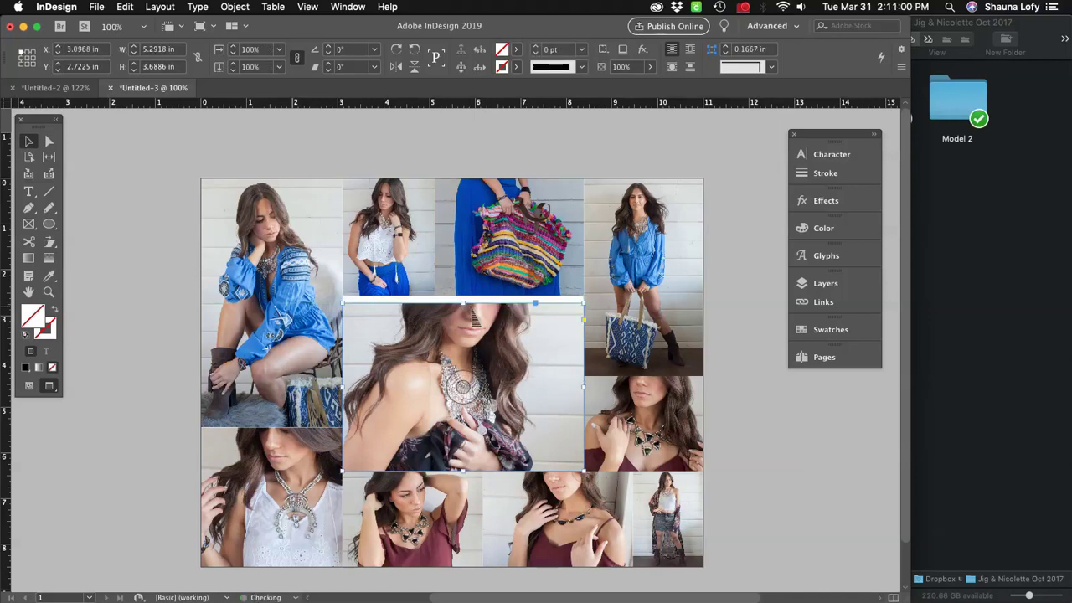
key("a")
left_click(508, 357)
left_click(423, 255)
Extend the colourful bag photo's and top-row white-top photo's frames down to 2.7225 in tall, flush with the centre photo.
left_click(29, 142)
left_click(438, 139)
left_click(529, 175)
left_click_drag(470, 300, 470, 307)
left_click(450, 139)
left_click(427, 244)
mouse_move(436, 242)
left_mouse_down()
mouse_move(420, 243)
mouse_move(435, 250)
left_mouse_up()
left_click(474, 159)
Fill the top-row white-top photo's frame proportionally.
key("super+space")
left_click_drag(495, 161, 410, 307)
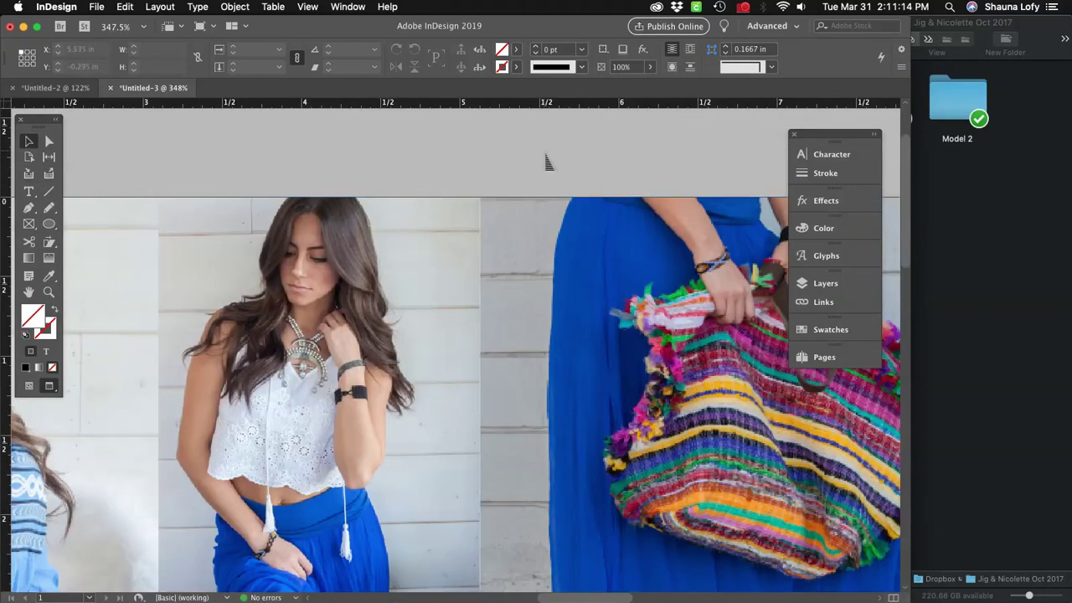
left_click(320, 394)
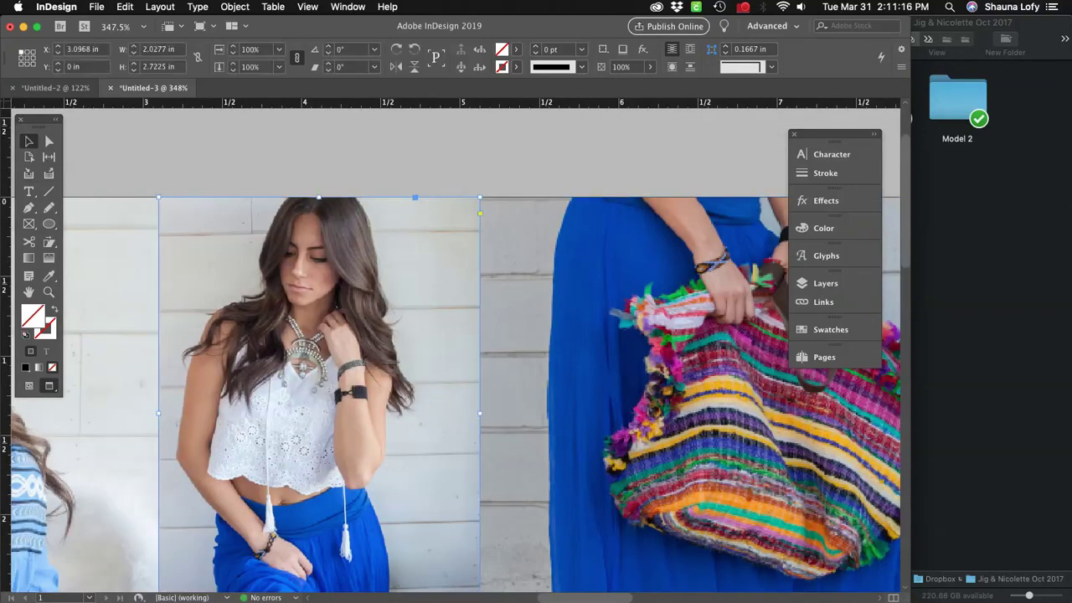
left_click(235, 7)
mouse_move(252, 241)
left_click(427, 242)
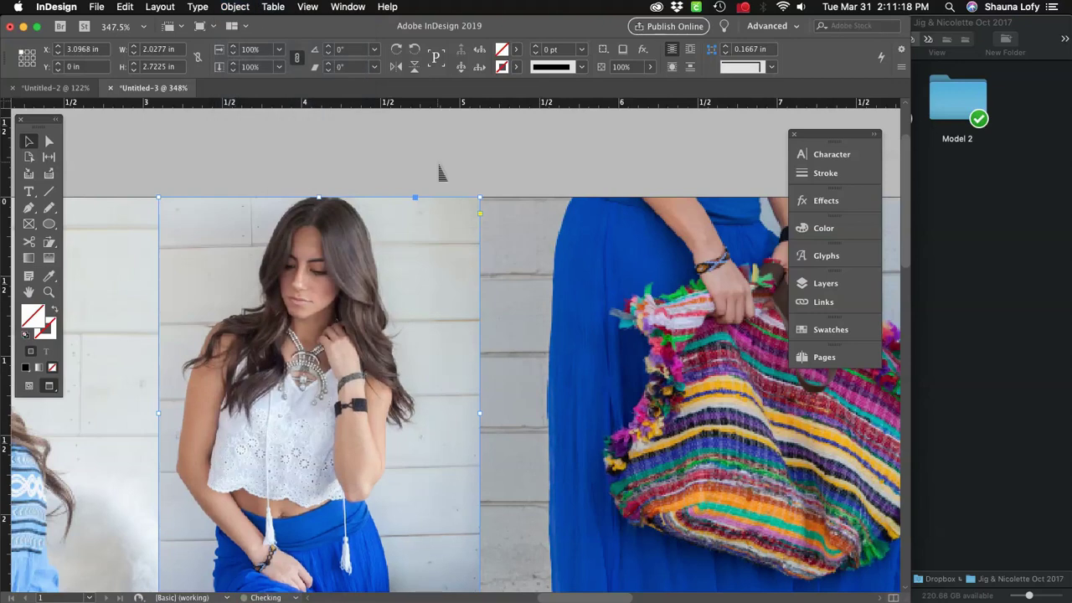
Fill the colourful bag photo's frame proportionally and inspect the seam beside the white-top photo up close.
left_click(531, 216)
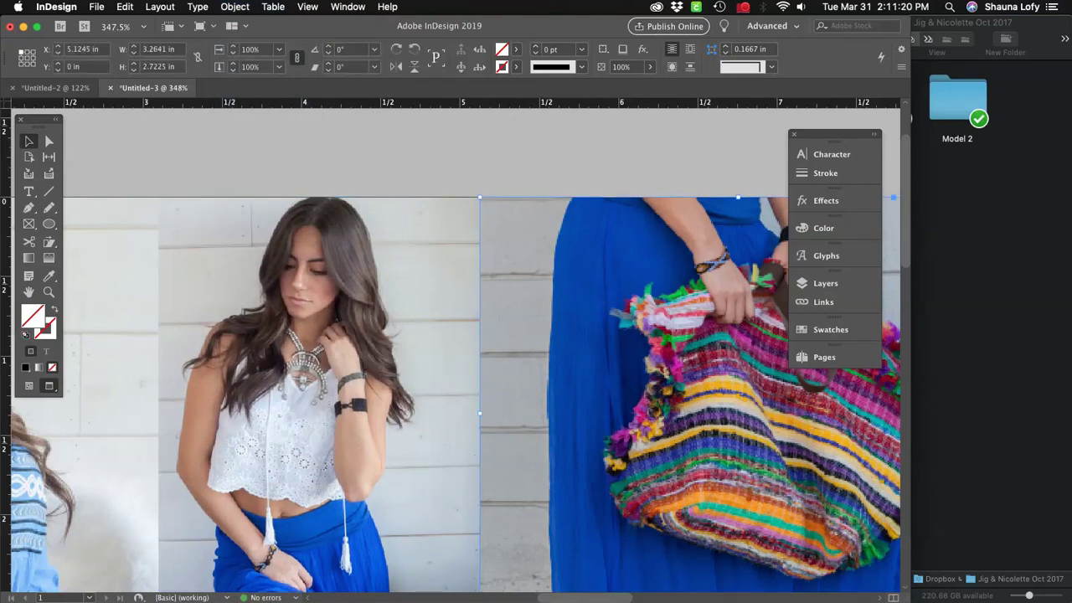
left_click(273, 7)
mouse_move(234, 7)
mouse_move(251, 242)
left_click(429, 242)
left_click(544, 179)
key("super+space")
left_click_drag(549, 166, 411, 305)
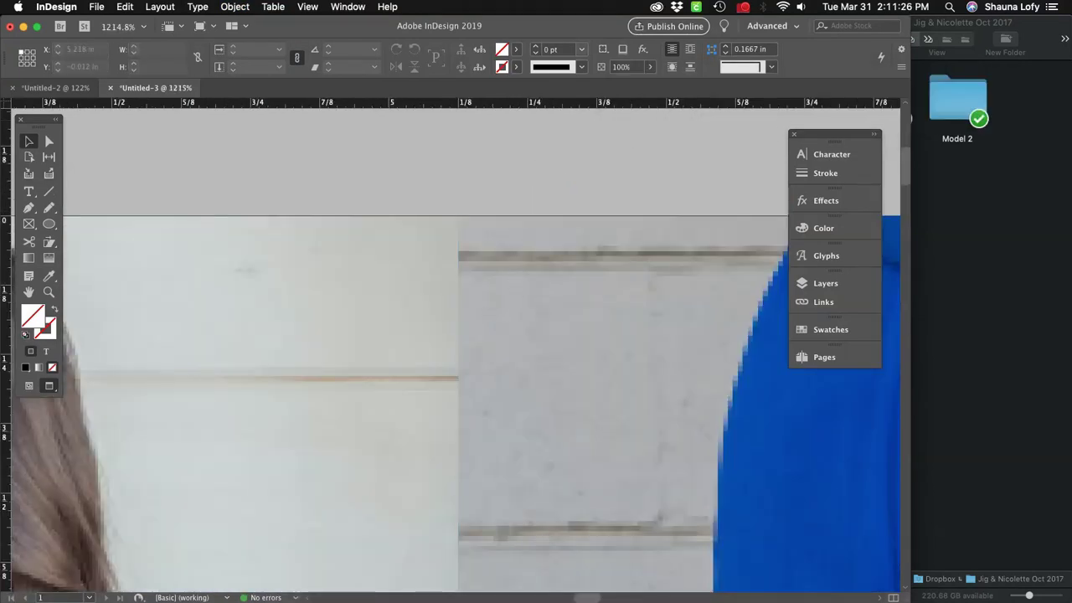
key("super+0")
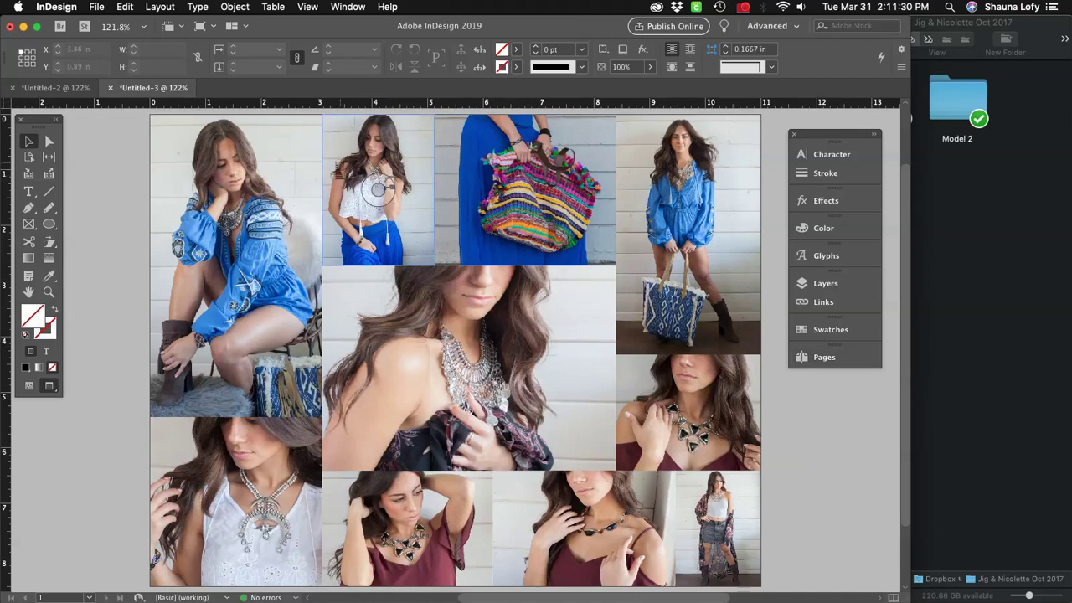
Shift the image inside the top-row white-top photo's frame down to Y+ -0.0759 in and enlarge it to 2.1244 × 3.1859 in.
key("a")
left_click(402, 201)
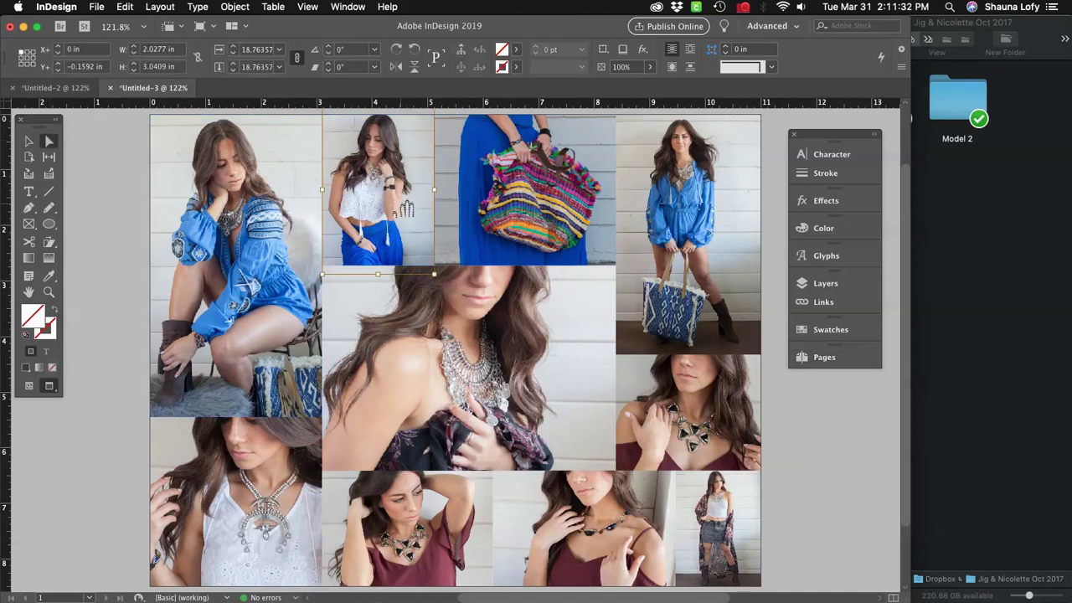
key("Down")
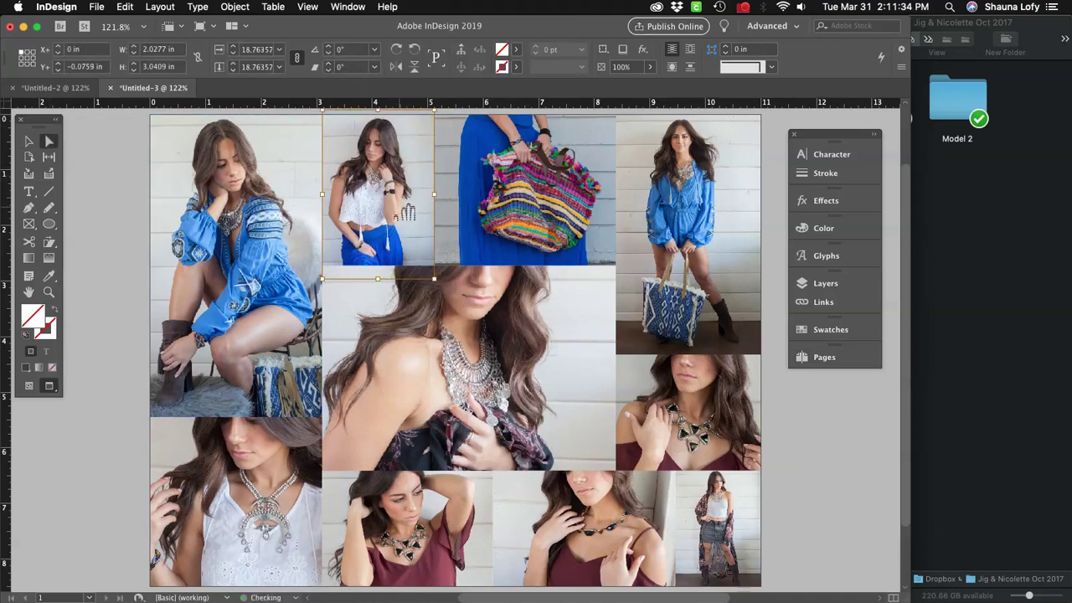
left_click_drag(434, 279, 440, 287)
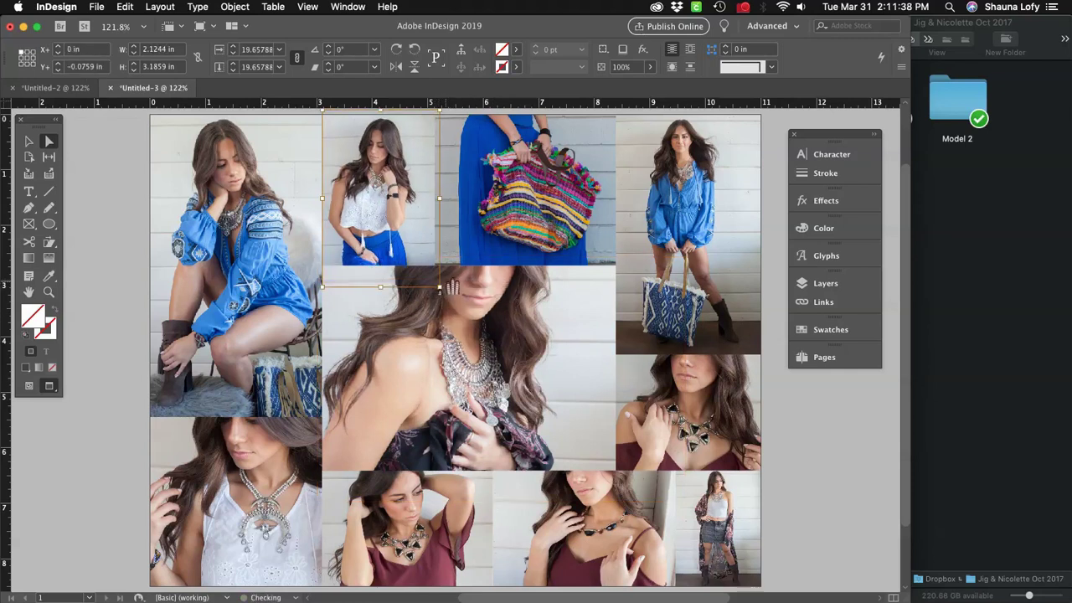
left_click(823, 488)
key("super+1")
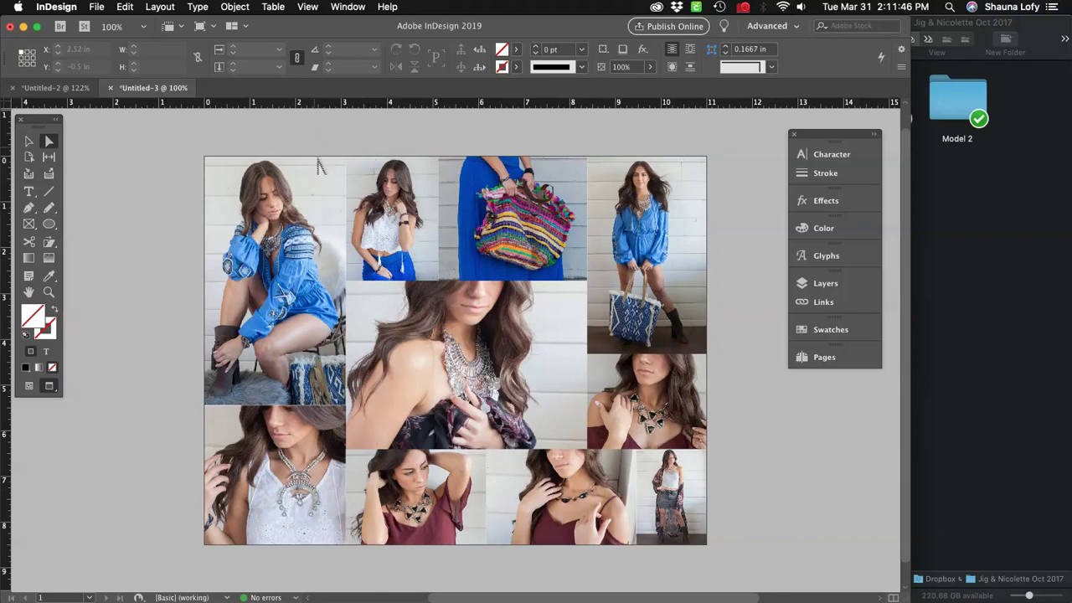
Save the collage to the Desktop as Collage 1 in InDesign CC 2019 document format.
left_click(97, 7)
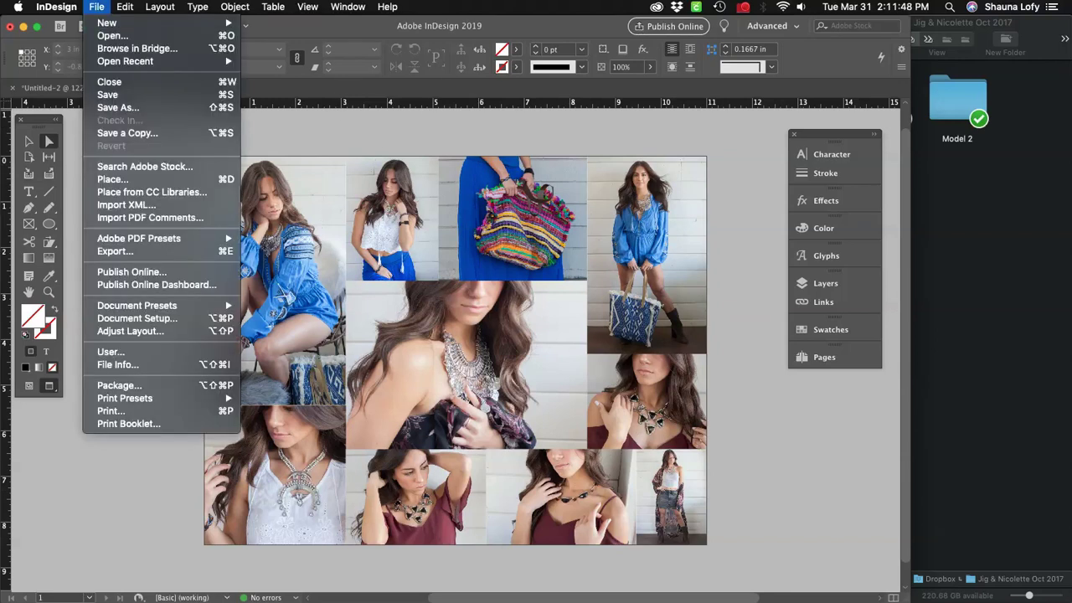
left_click(117, 95)
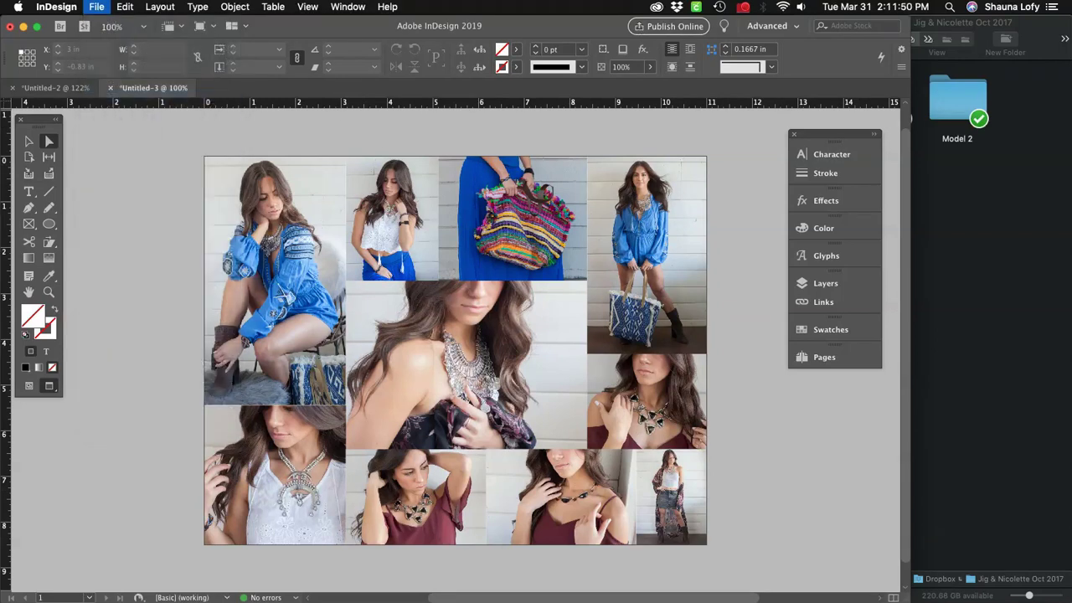
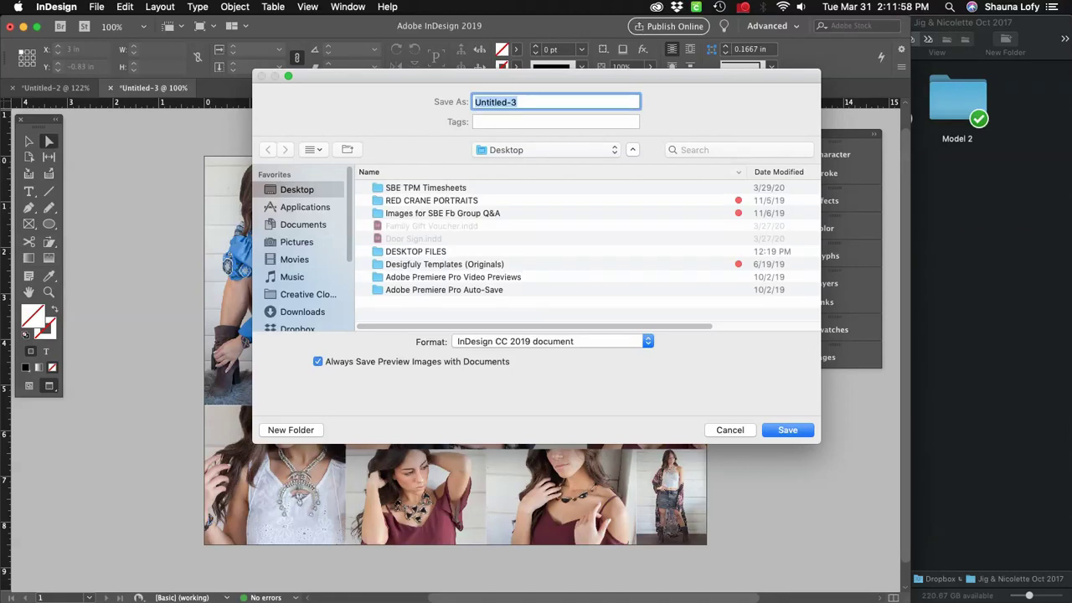
type("Collage 1")
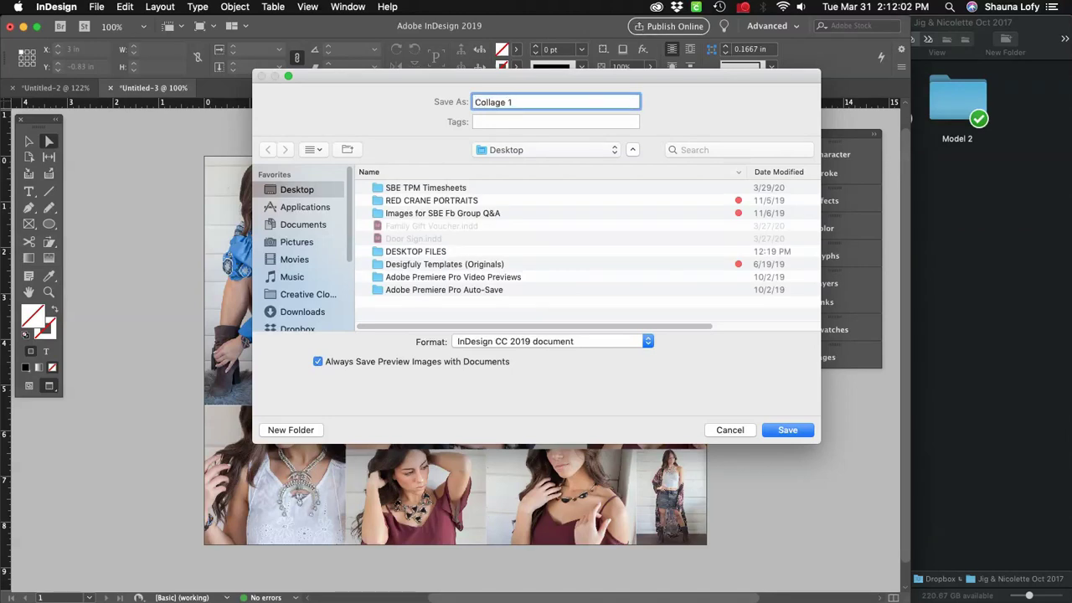
left_click(553, 342)
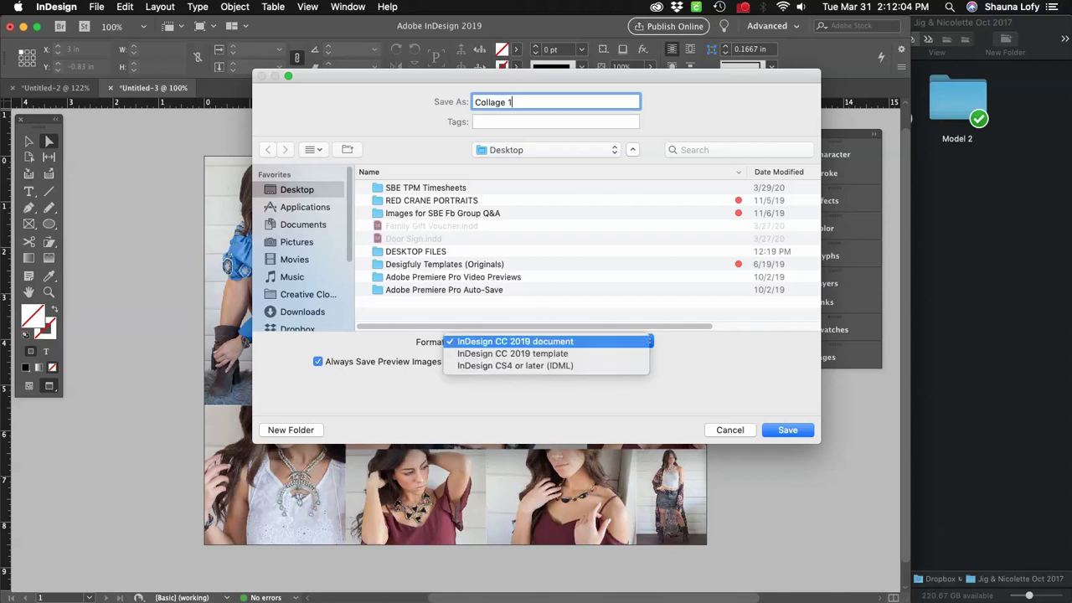
left_click(553, 342)
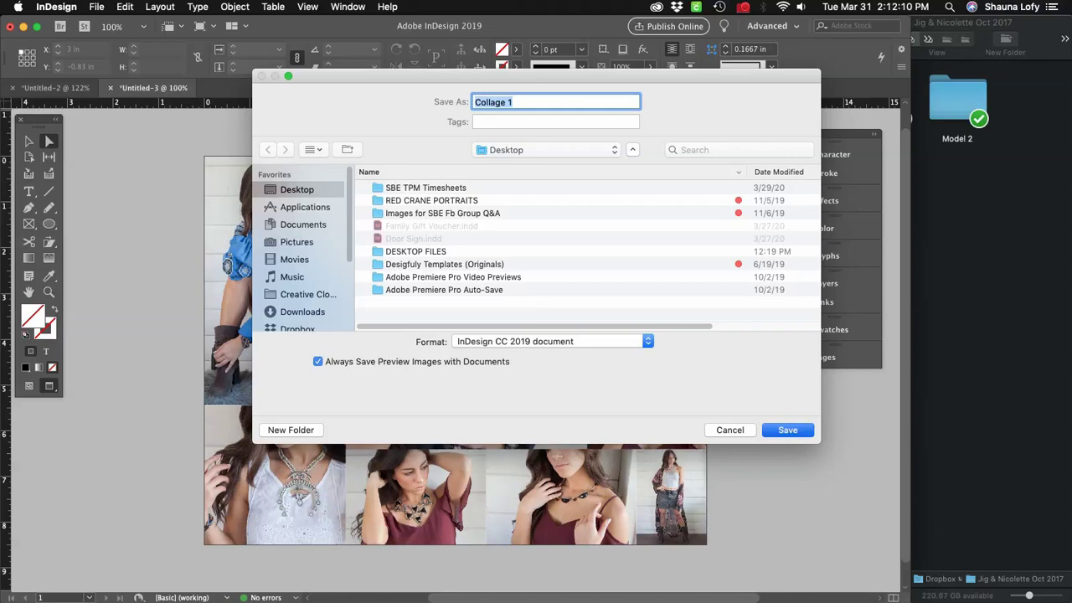
key("Return")
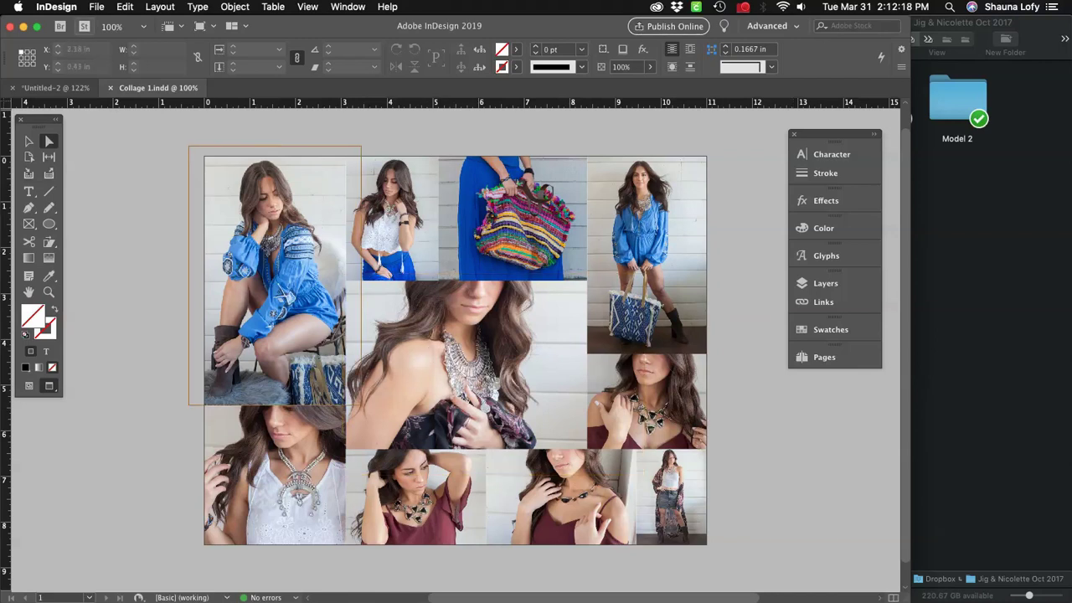
Start exporting the collage to the Desktop in JPEG format with the file name Collage_1.
left_click(97, 7)
left_click(114, 251)
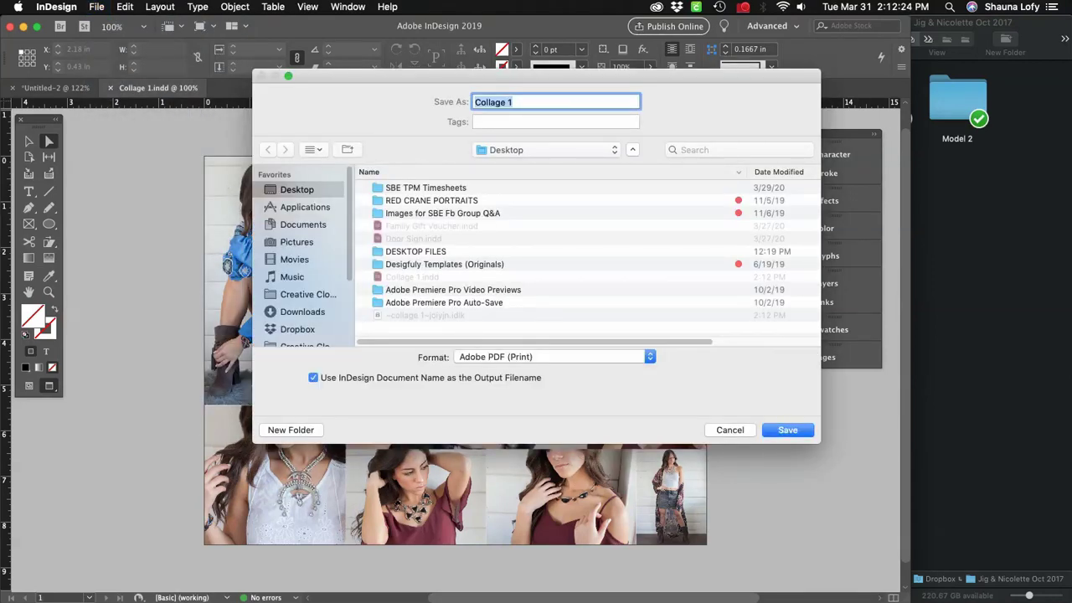
left_click(554, 357)
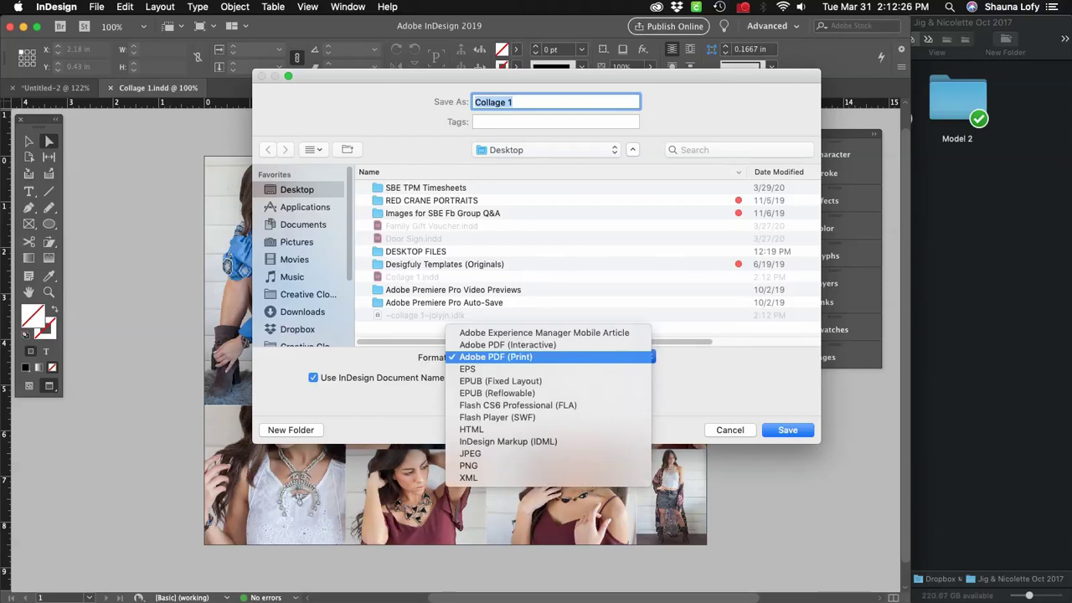
left_click(471, 453)
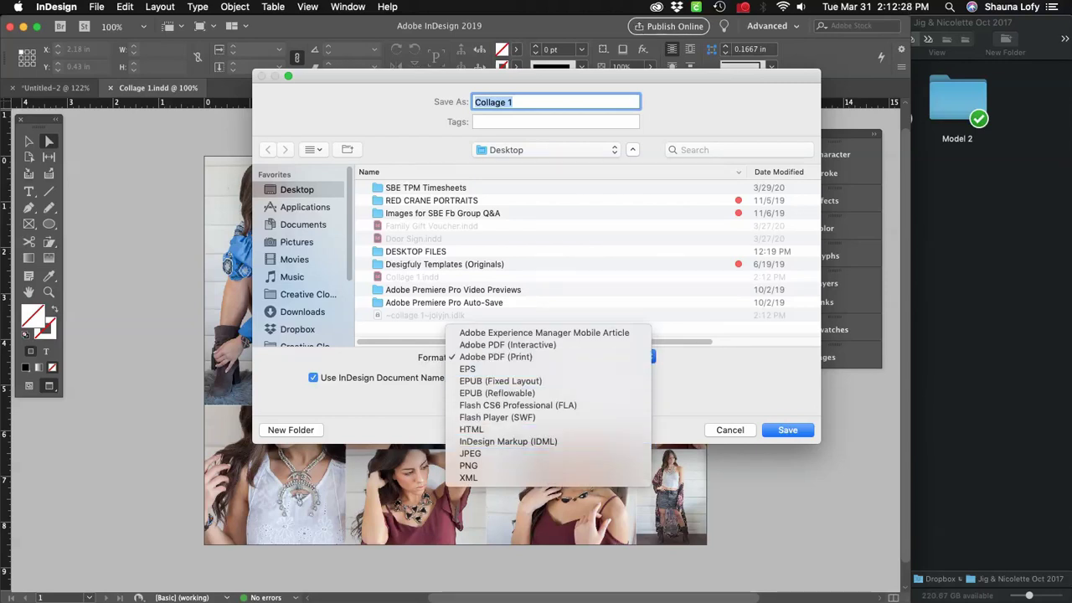
left_click(509, 102)
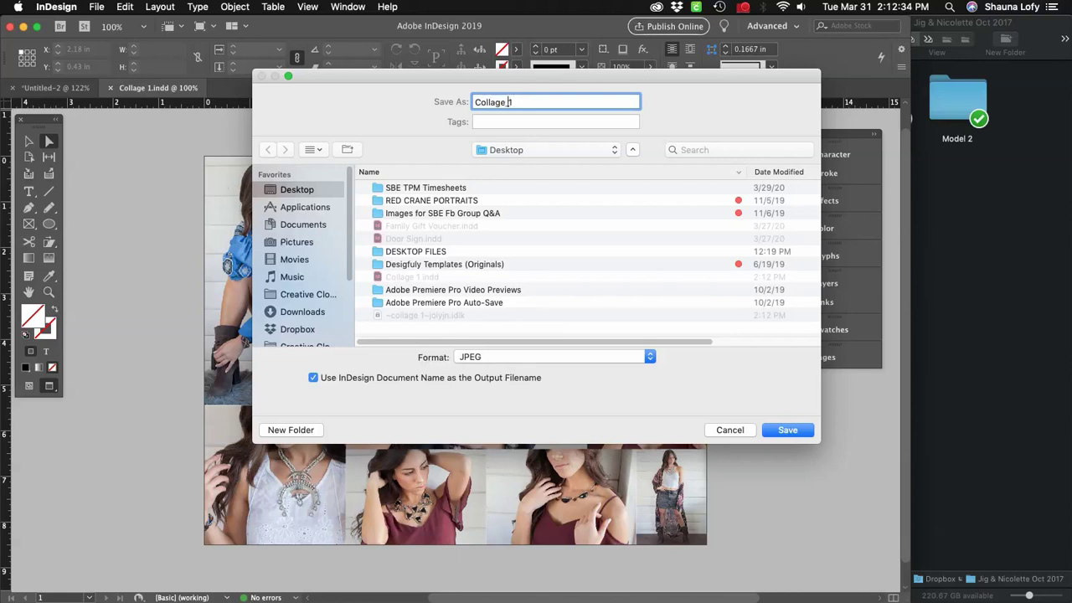
key("BackSpace")
type("_")
key("Return")
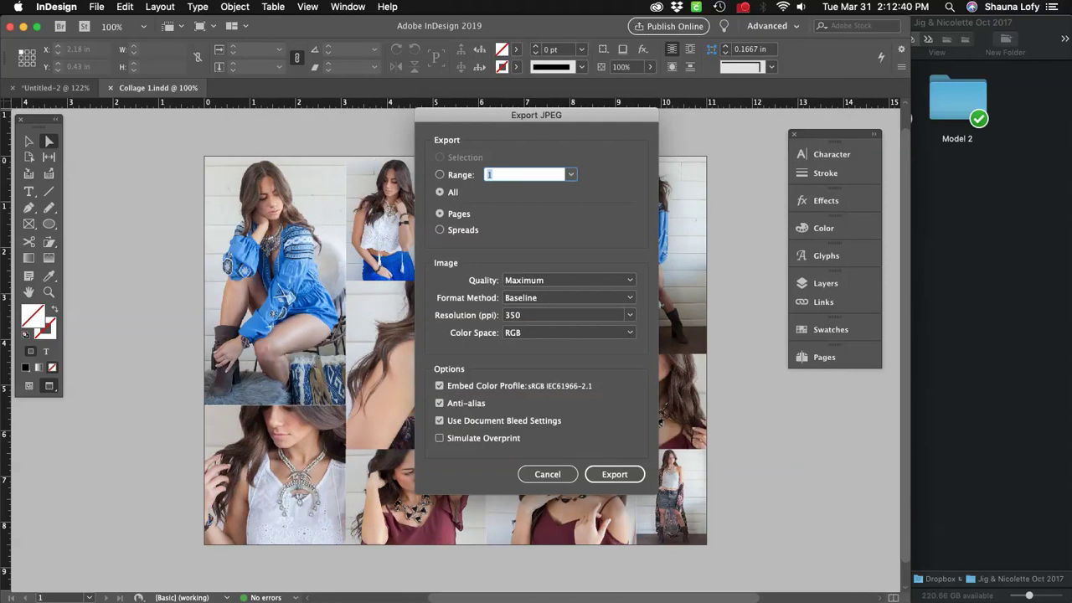
Set the JPEG resolution to 96 ppi for all pages and run the export.
left_click(440, 175)
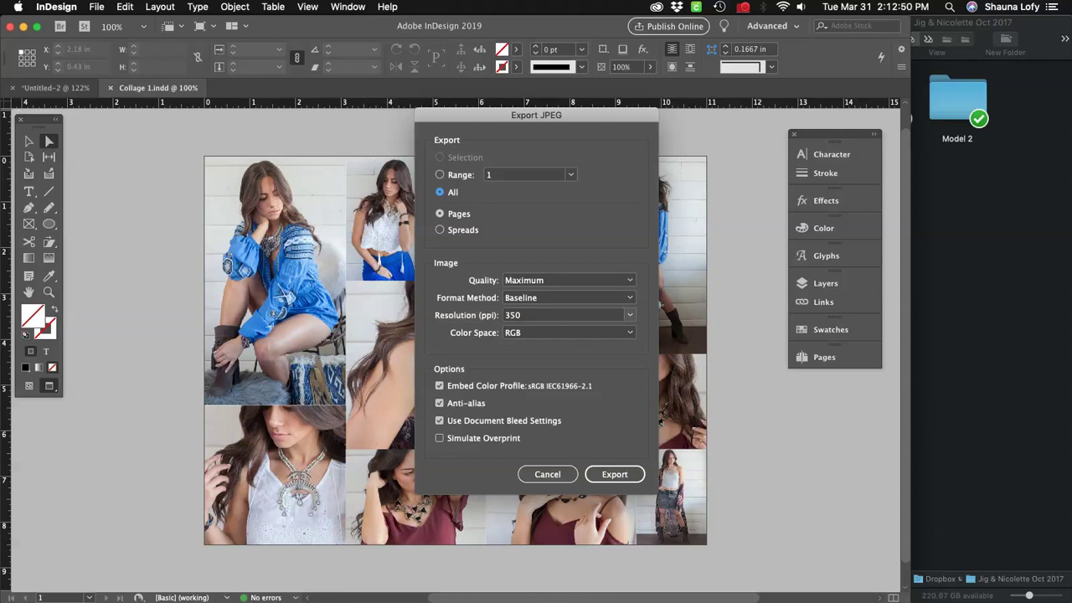
double_click(513, 315)
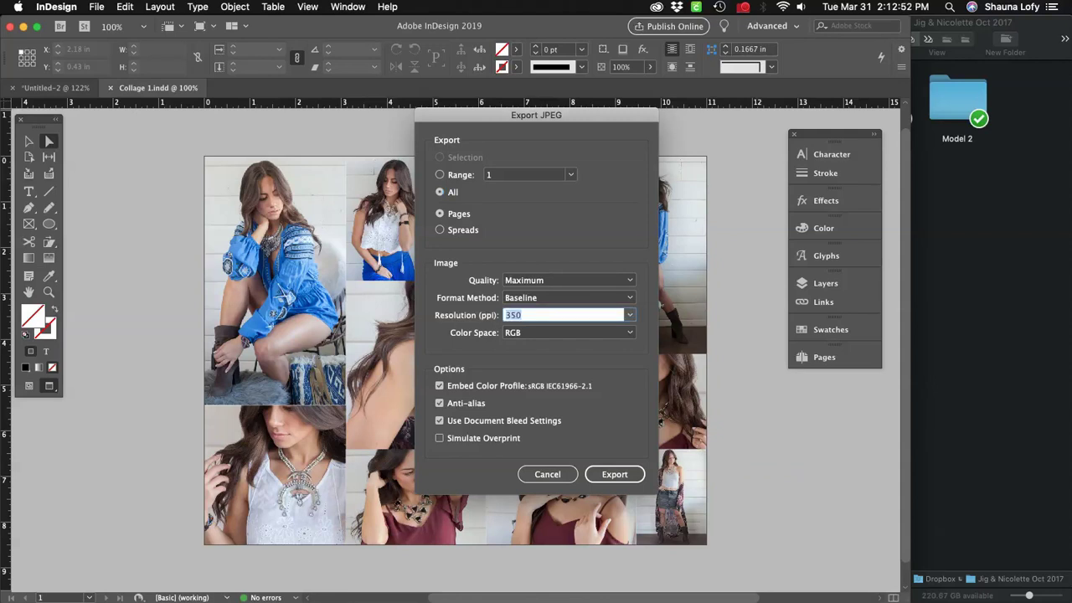
type("96")
key("Tab")
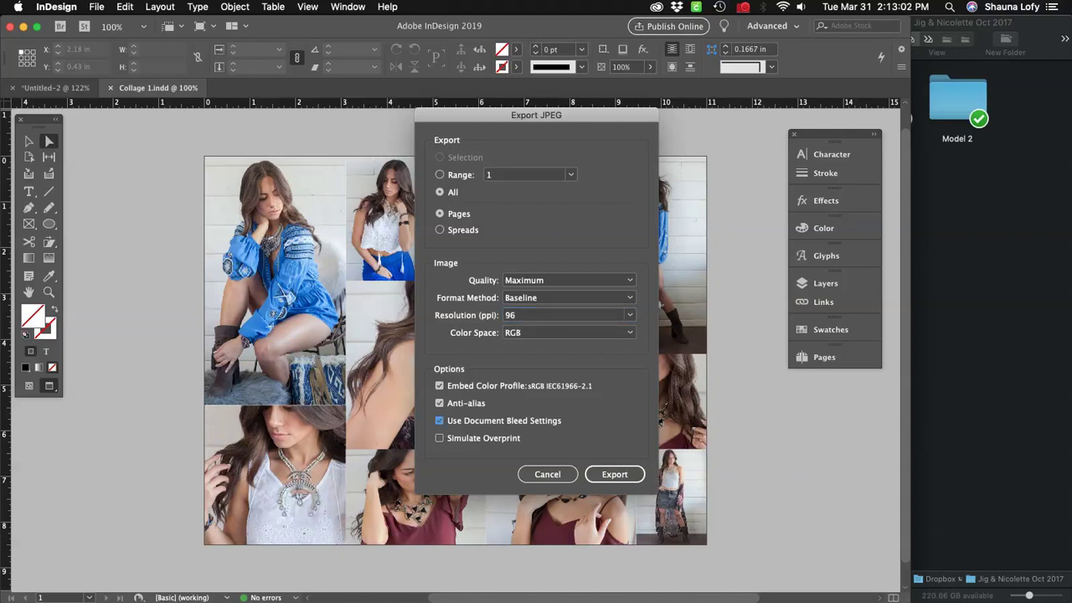
key("Return")
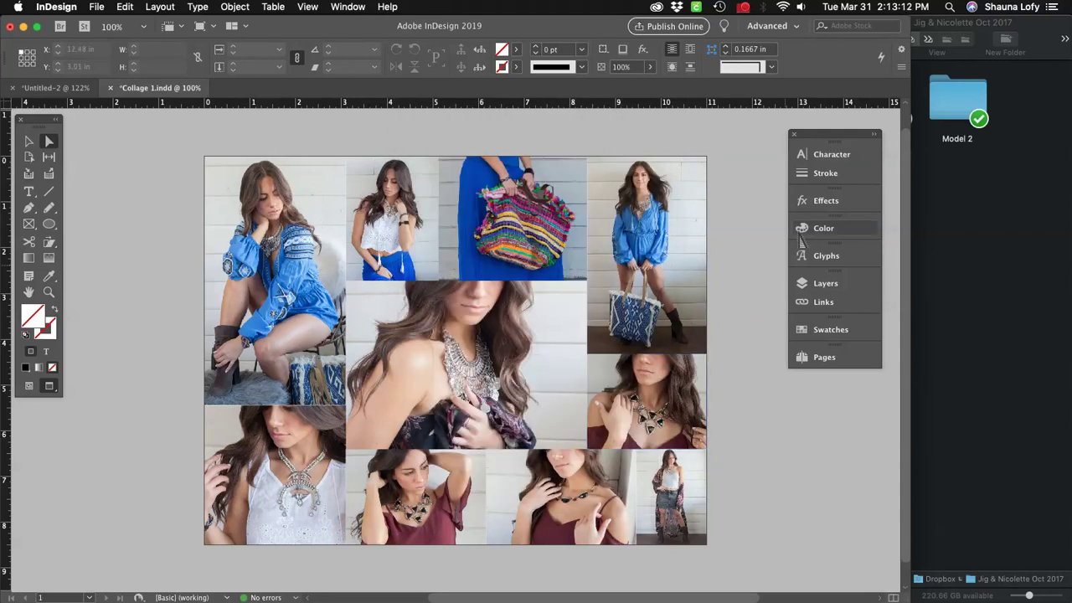
Switch to Finder, look for the exported Collage_1.jpg on the Desktop in a new window, and close that window.
key("super+Tab")
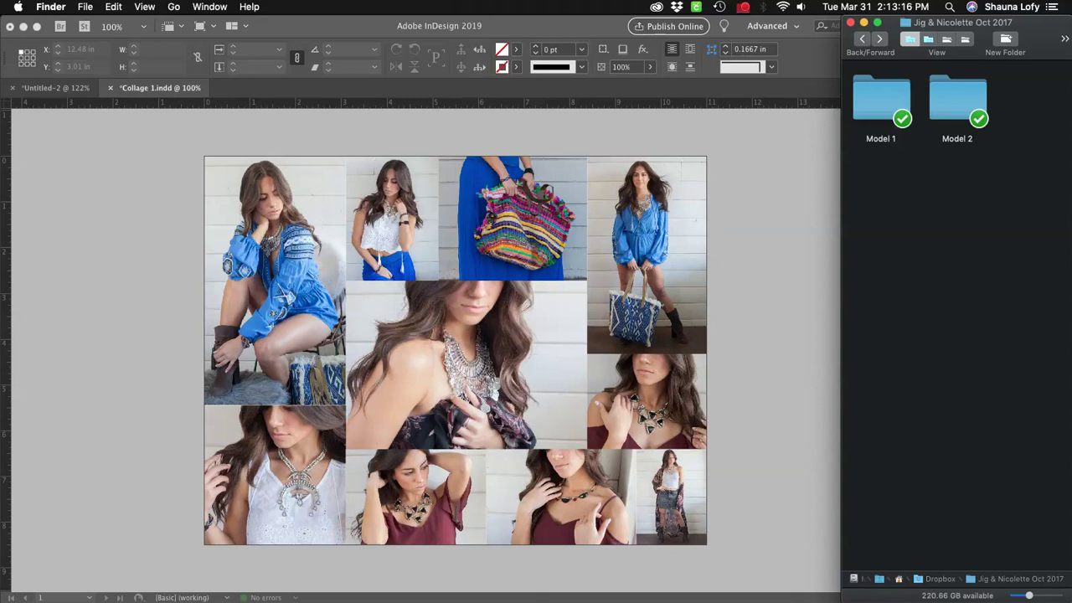
left_click(85, 7)
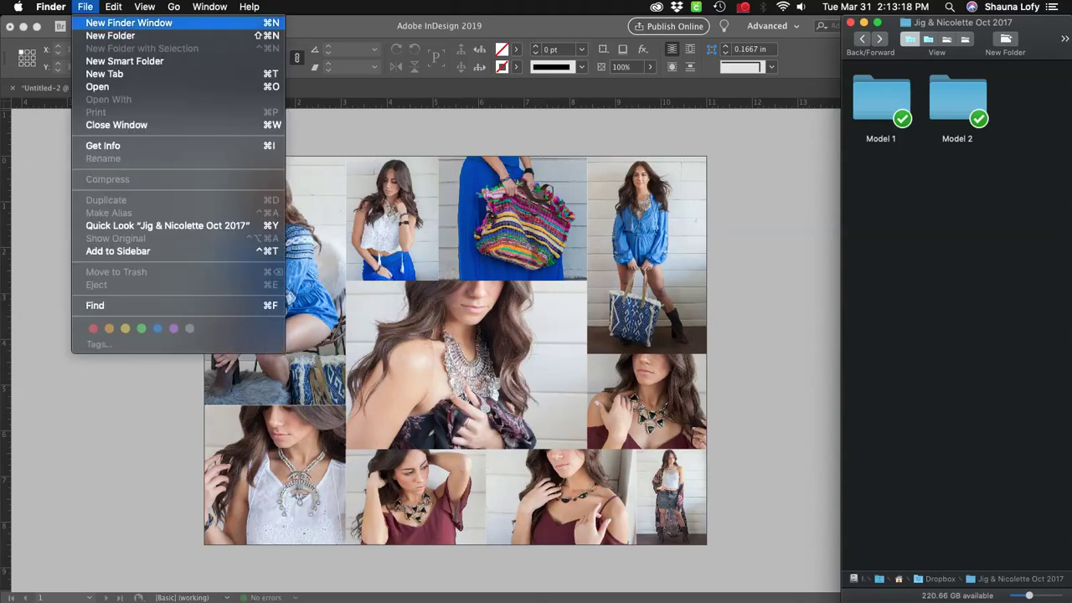
left_click(129, 23)
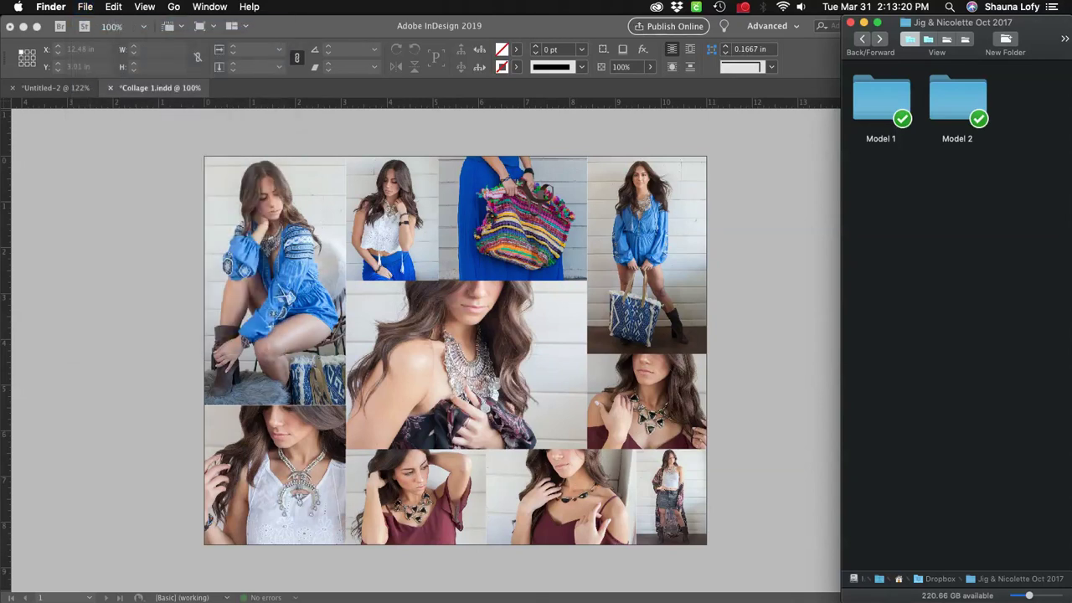
key("shift+super+d")
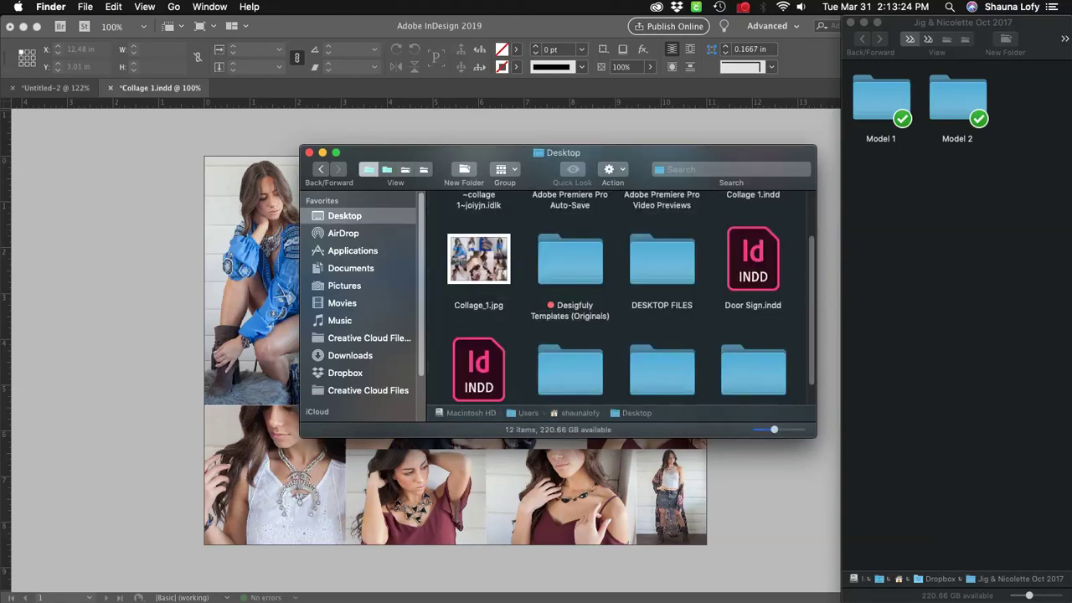
scroll(620, 298, "up", 2)
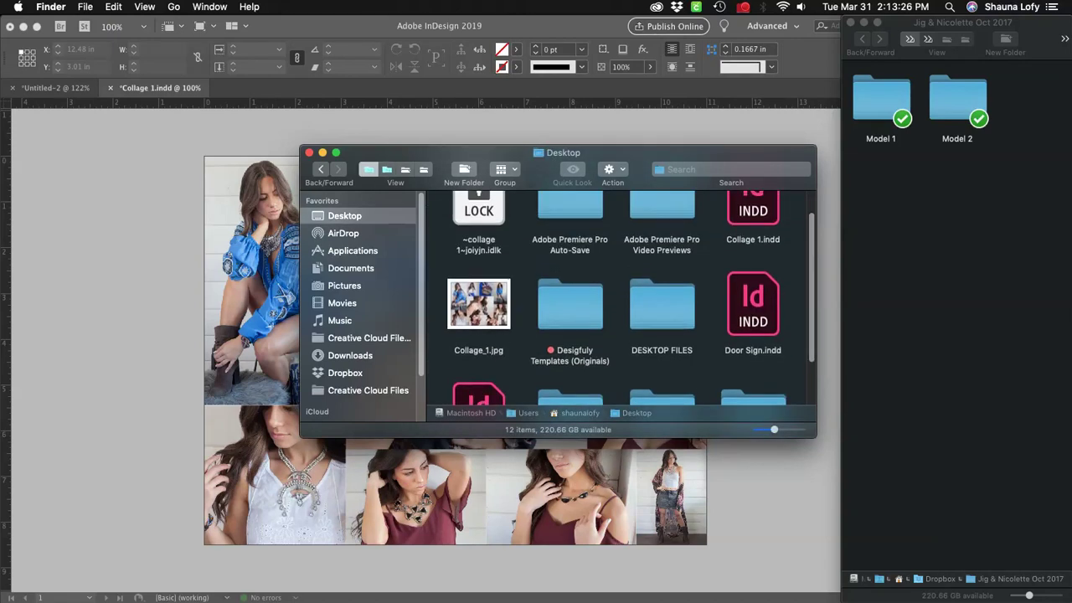
left_click(308, 153)
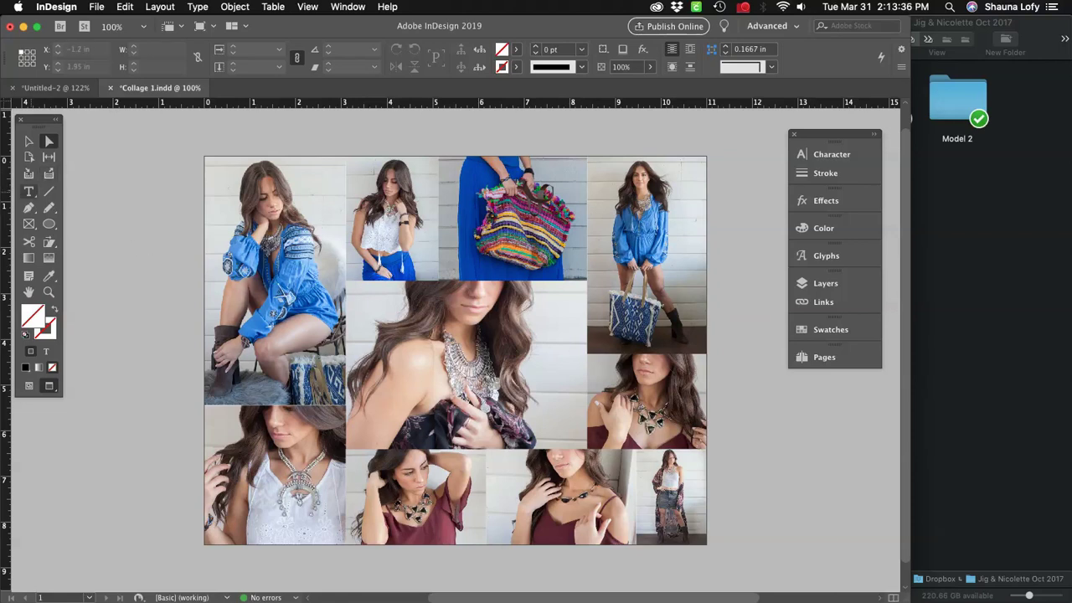
Draw a text frame about 4.24 × 0.28 in across the central photo and enter redcraneportraits.com.
left_click(30, 193)
left_click_drag(371, 397, 481, 407)
left_click_drag(548, 410, 564, 408)
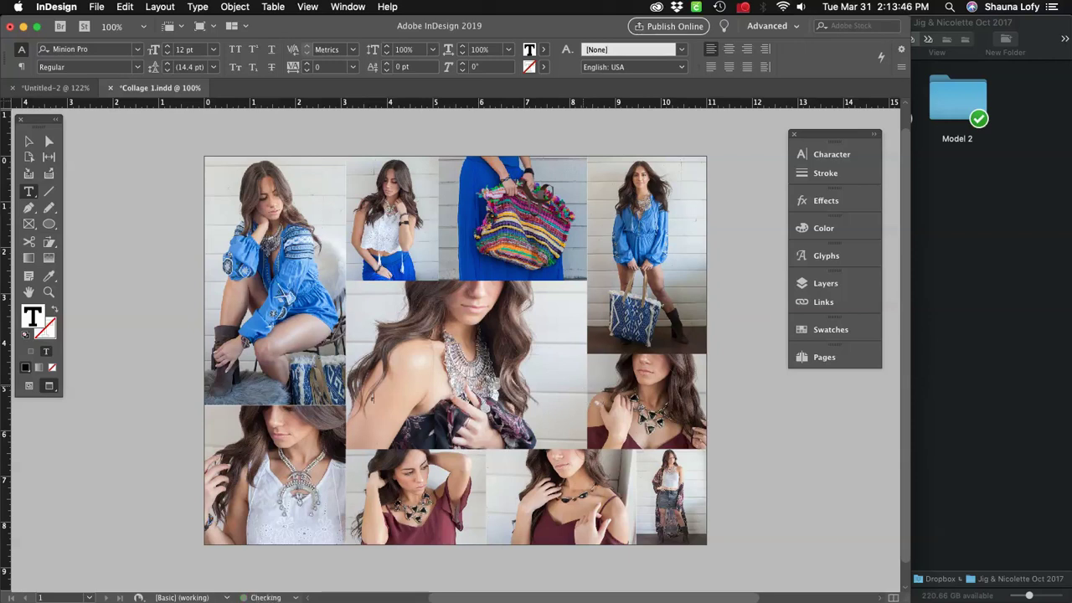
type("dcraneportraits.com")
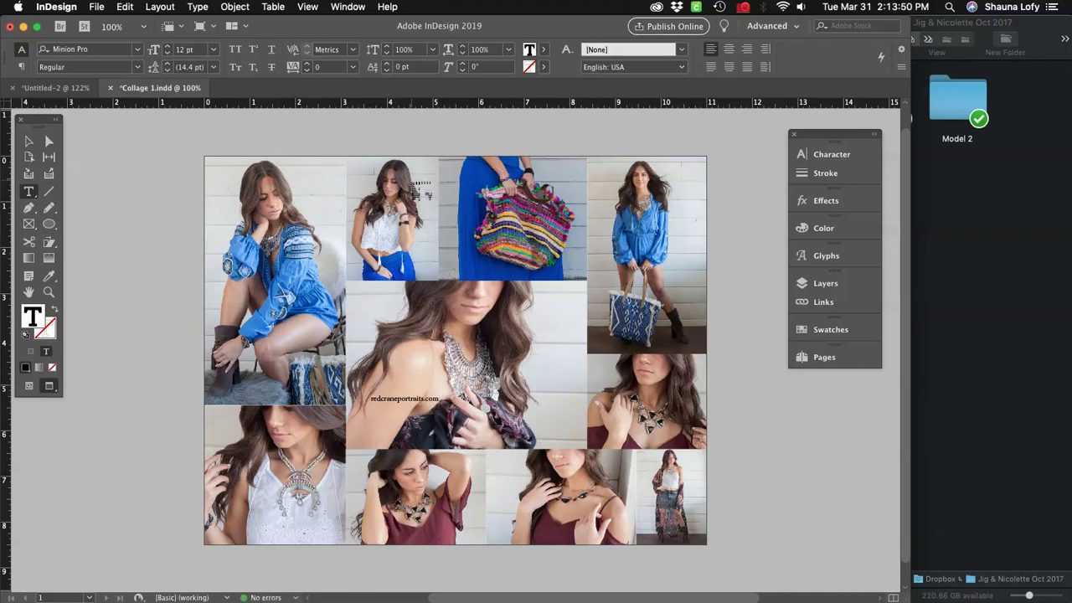
Set the whole web address text in Open Sans Light.
key("super+a")
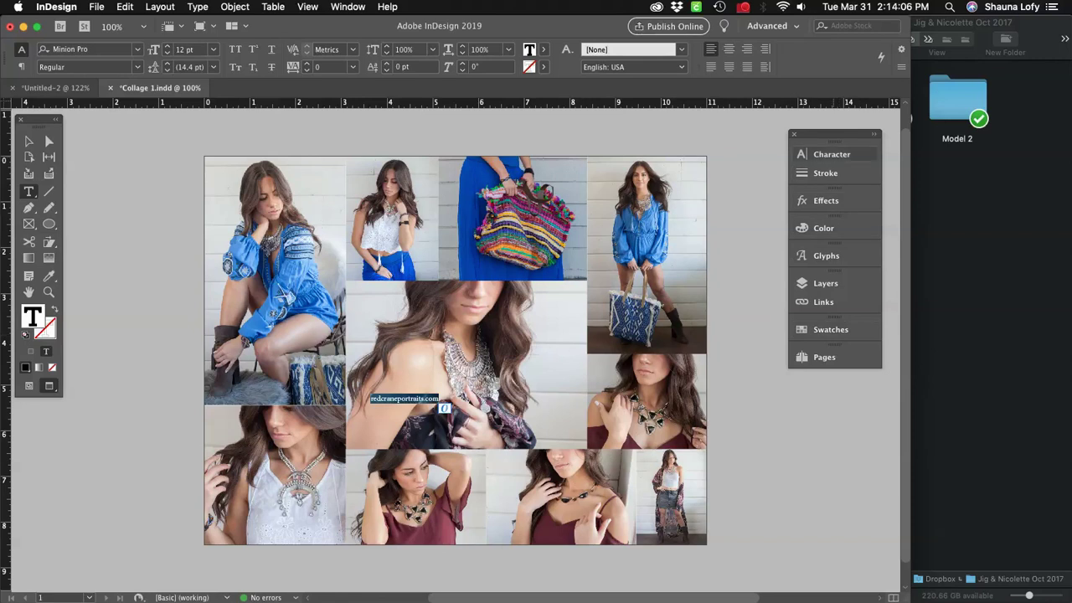
left_click(832, 155)
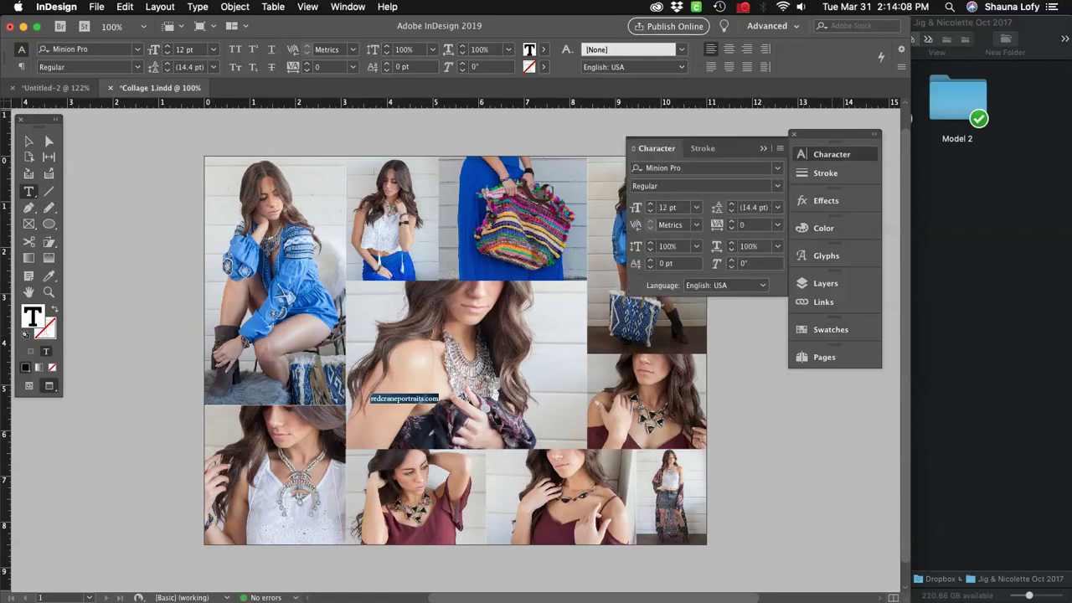
left_click(700, 168)
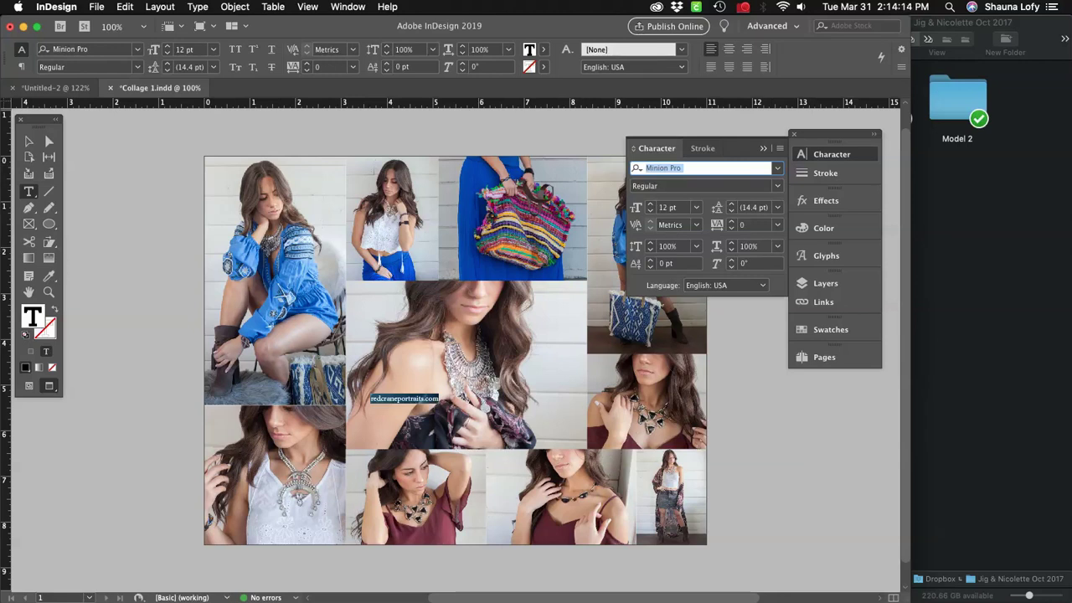
type("Open Sans")
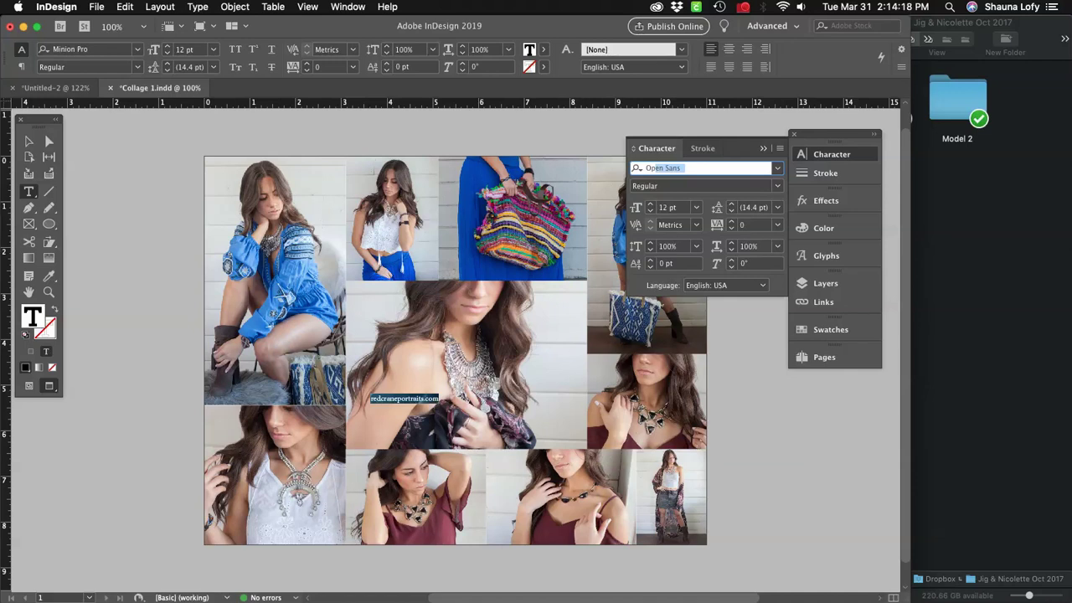
key("Tab")
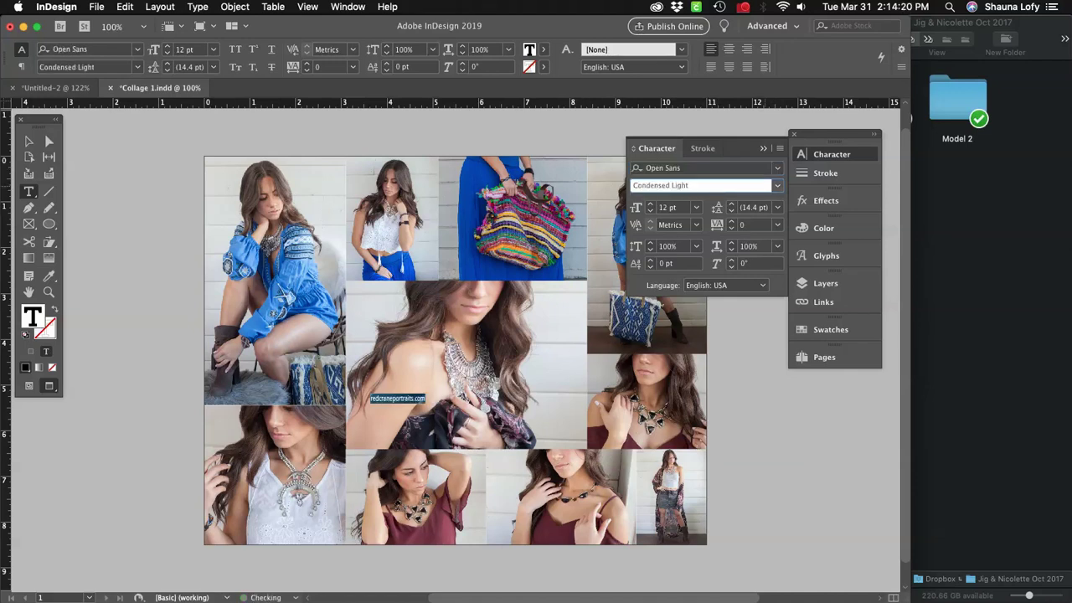
left_click(777, 186)
left_click(722, 229)
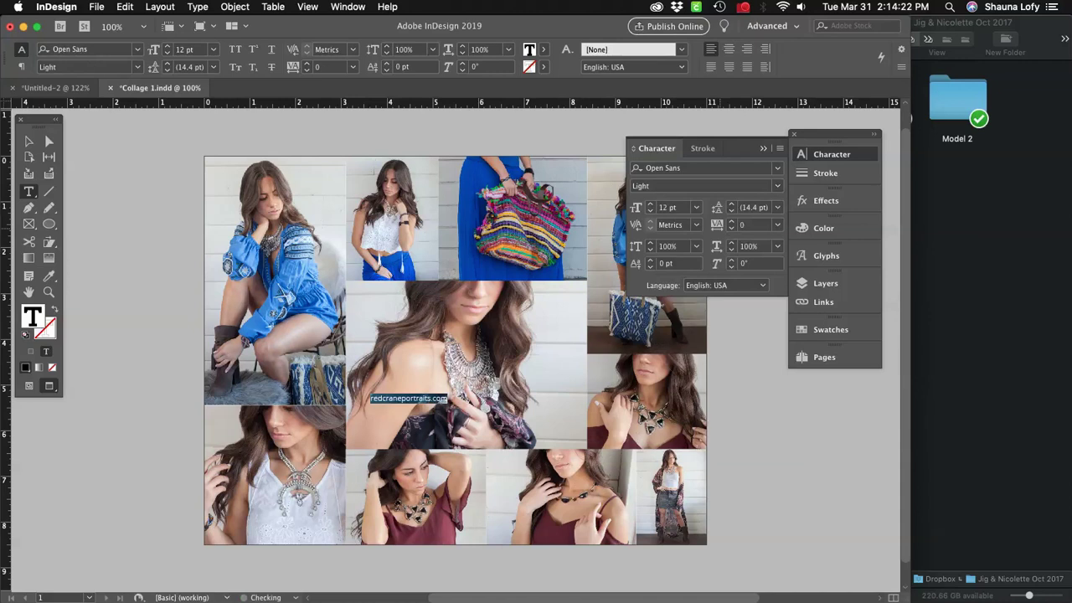
Set the web address text's tracking to 200 and its size to 14 pt.
left_click(696, 207)
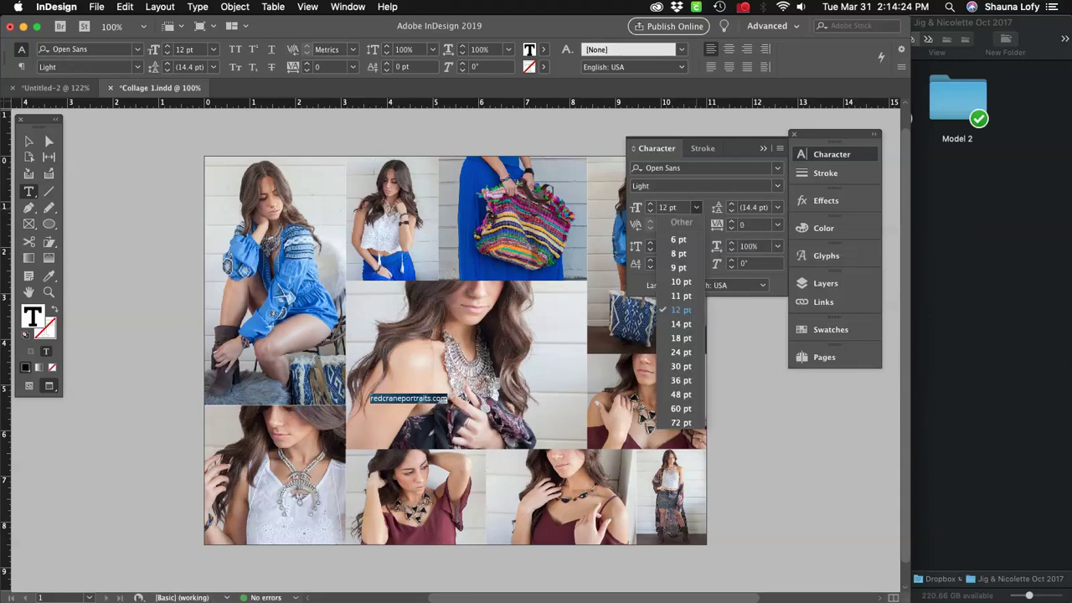
left_click(681, 338)
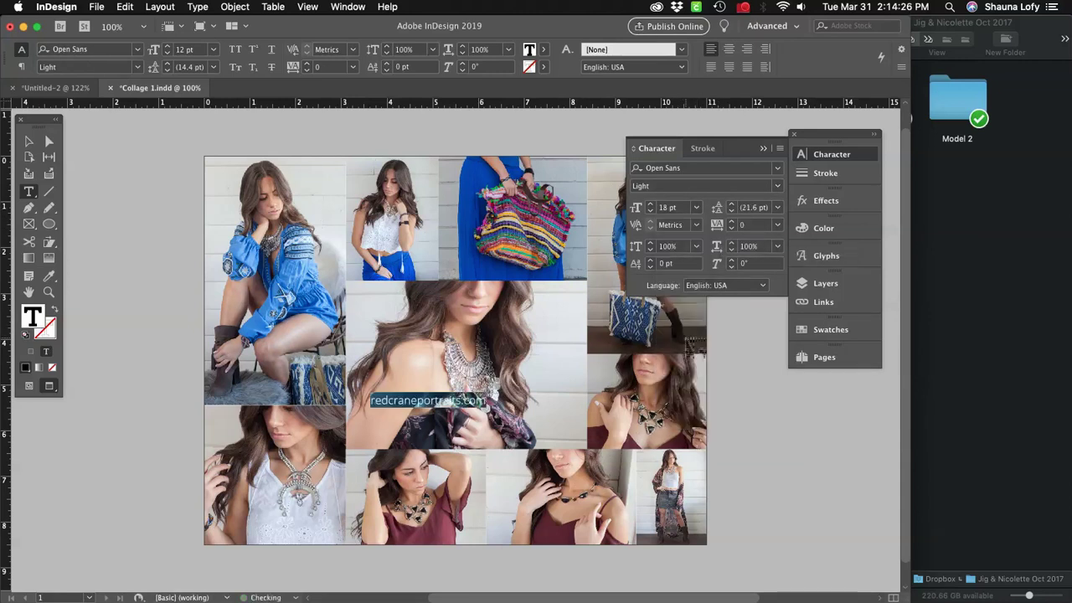
left_click(778, 224)
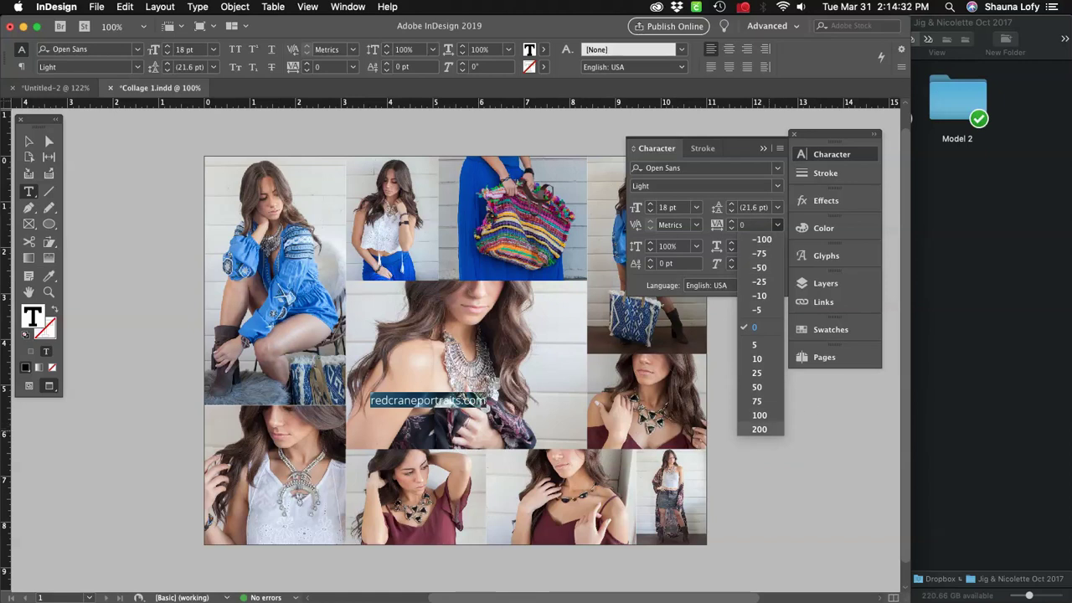
left_click(771, 429)
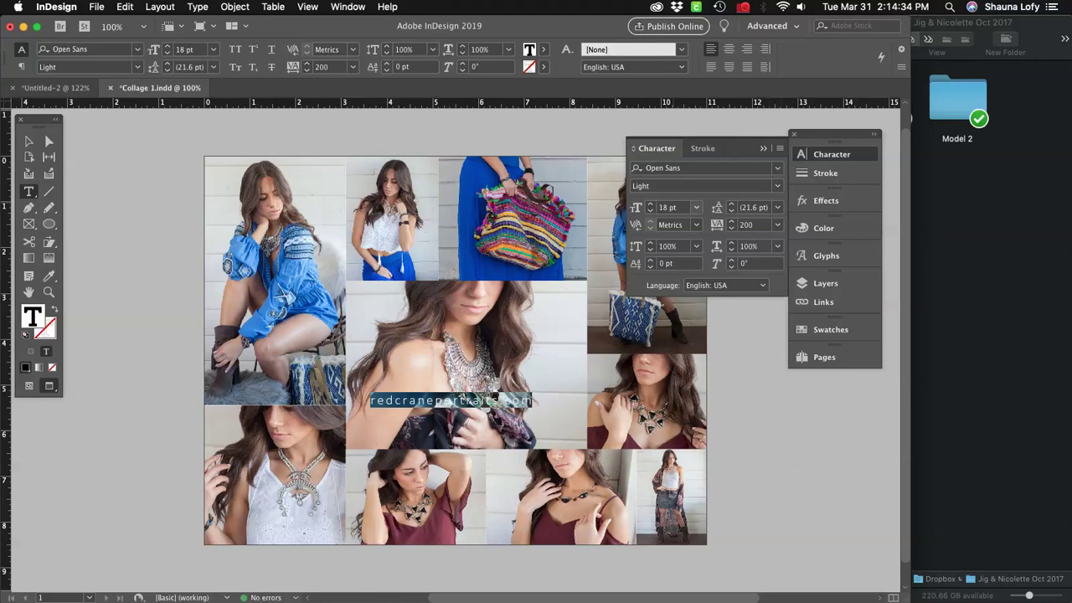
left_click(696, 206)
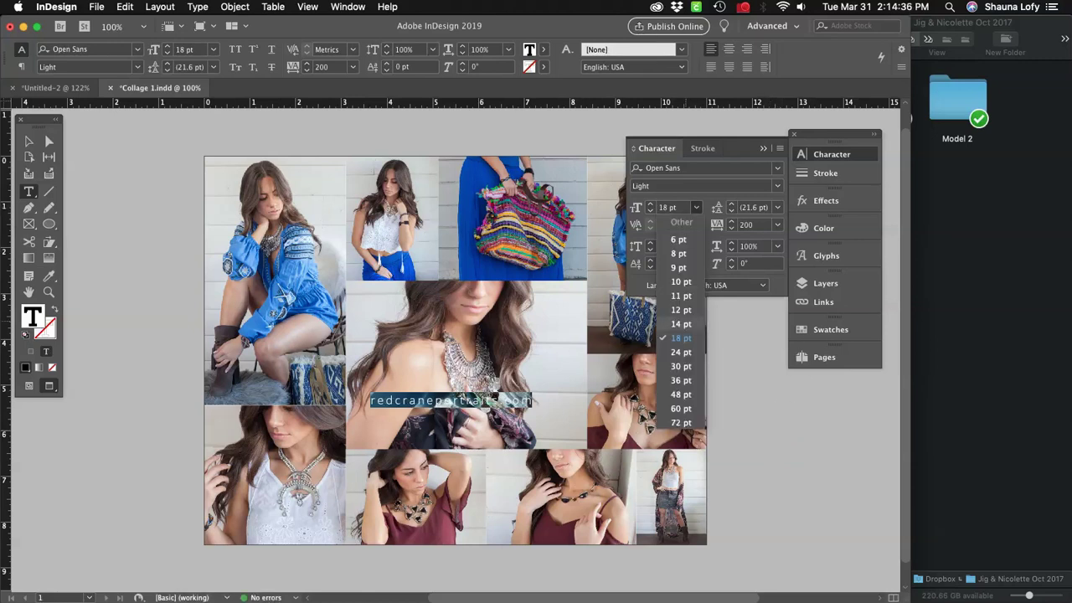
left_click(681, 324)
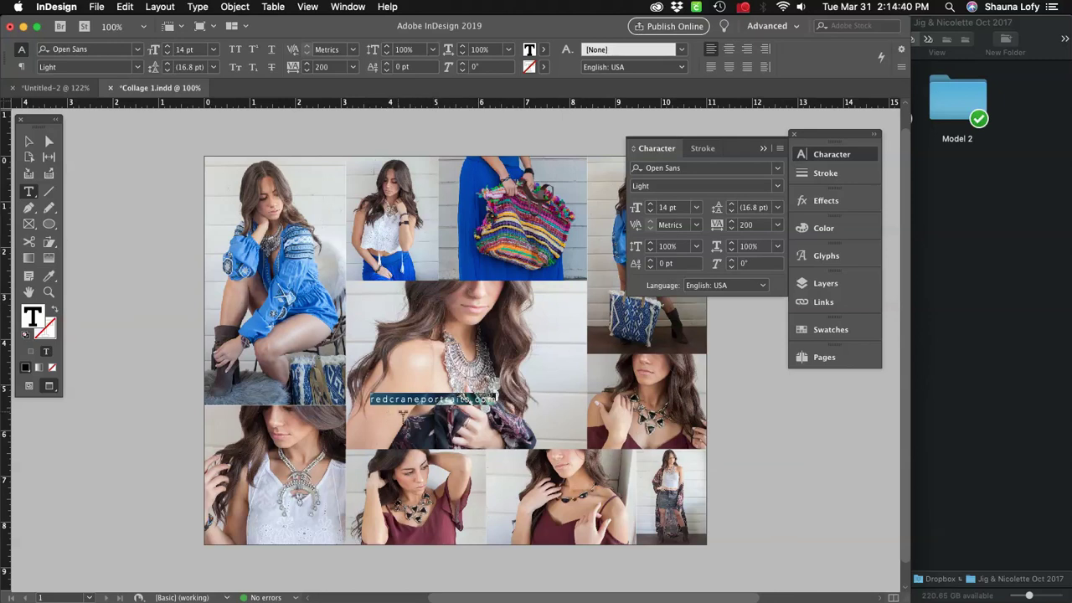
Show the frame edges in normal view and move the web address frame down to about X 3.62 in, Y 5.85 in.
key("Escape")
left_click(763, 394)
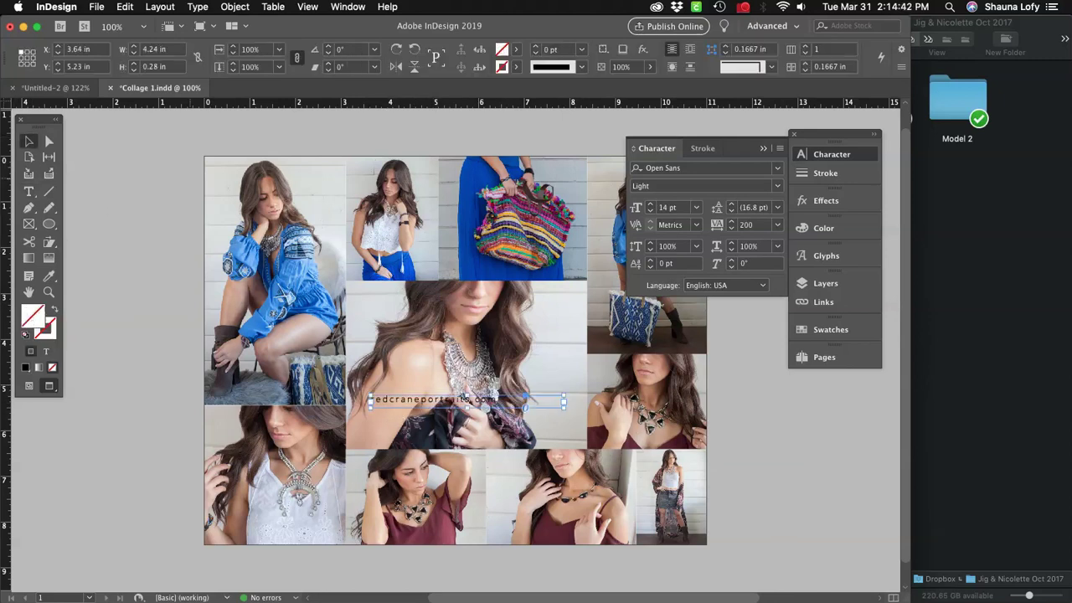
key("w")
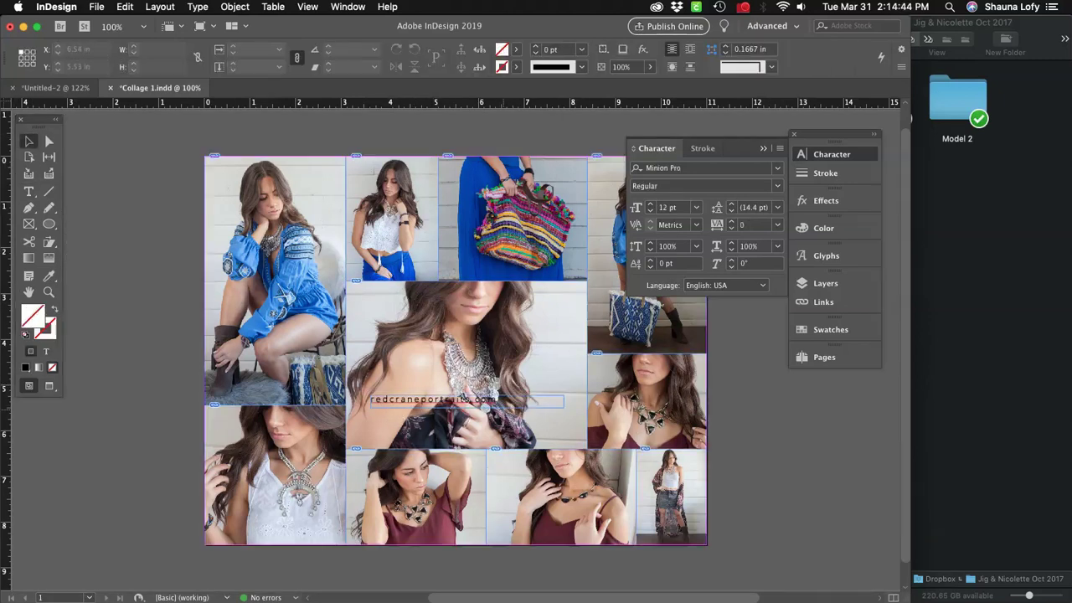
left_click(468, 403)
left_click_drag(467, 402, 472, 431)
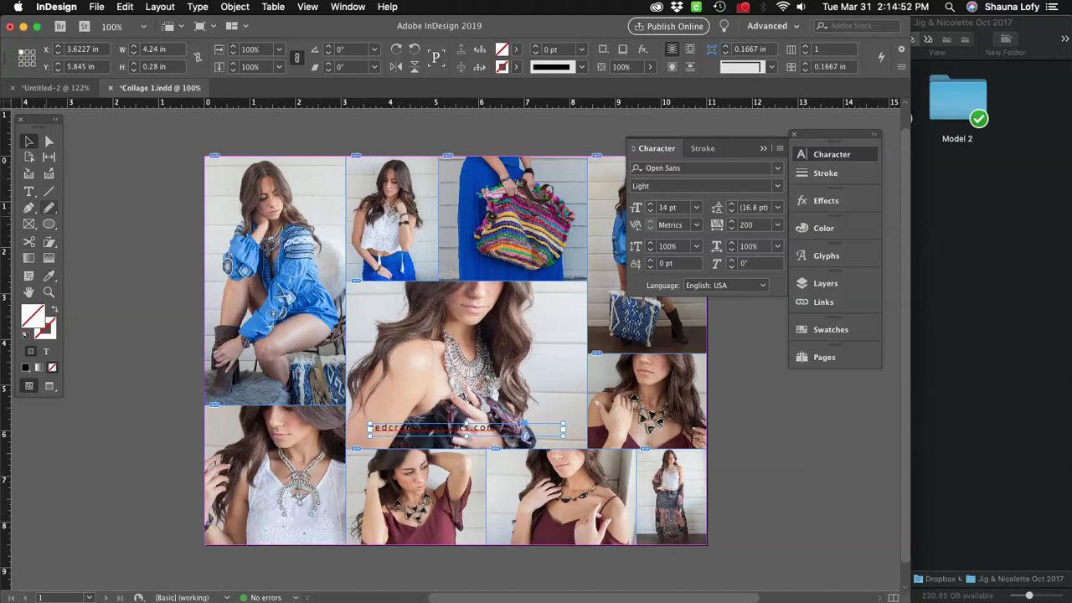
Colour the whole redcraneportraits.com text white with the [Paper] swatch.
left_click(29, 191)
triple_click(525, 435)
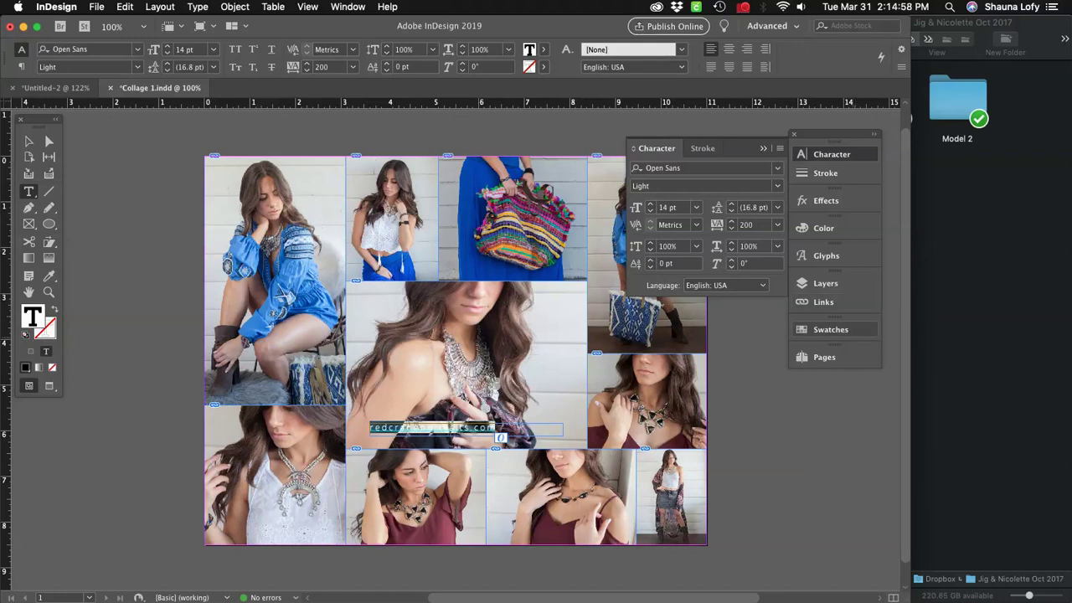
left_click(829, 329)
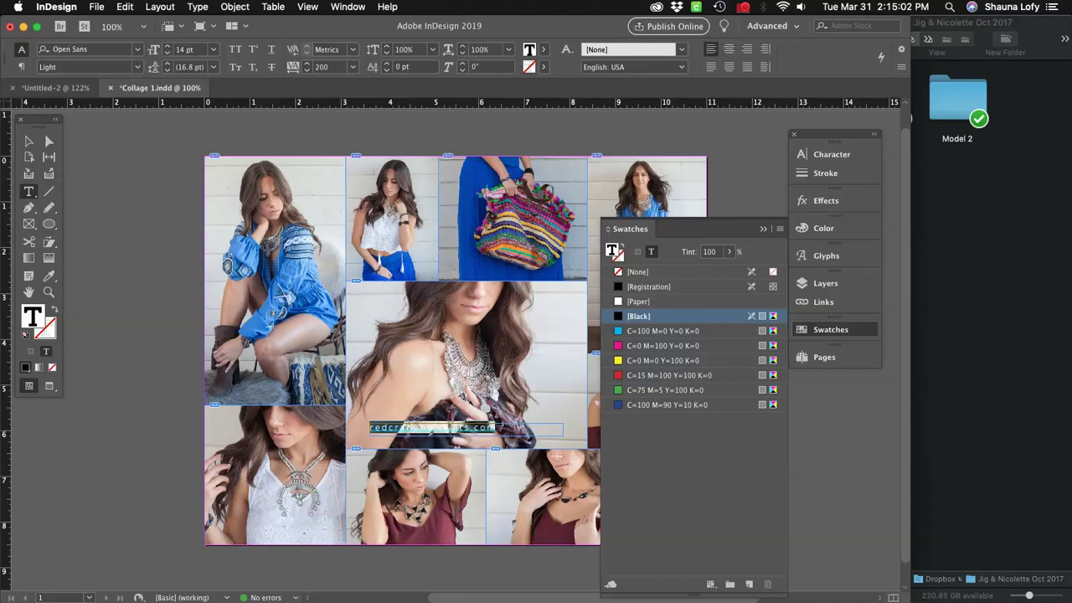
left_click(234, 7)
mouse_move(348, 7)
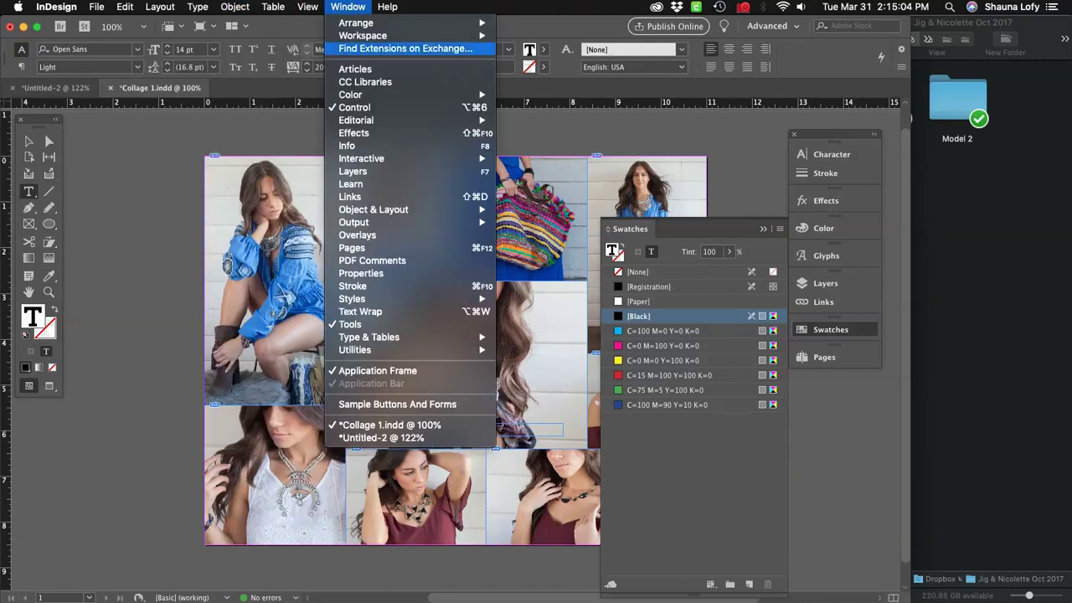
mouse_move(360, 95)
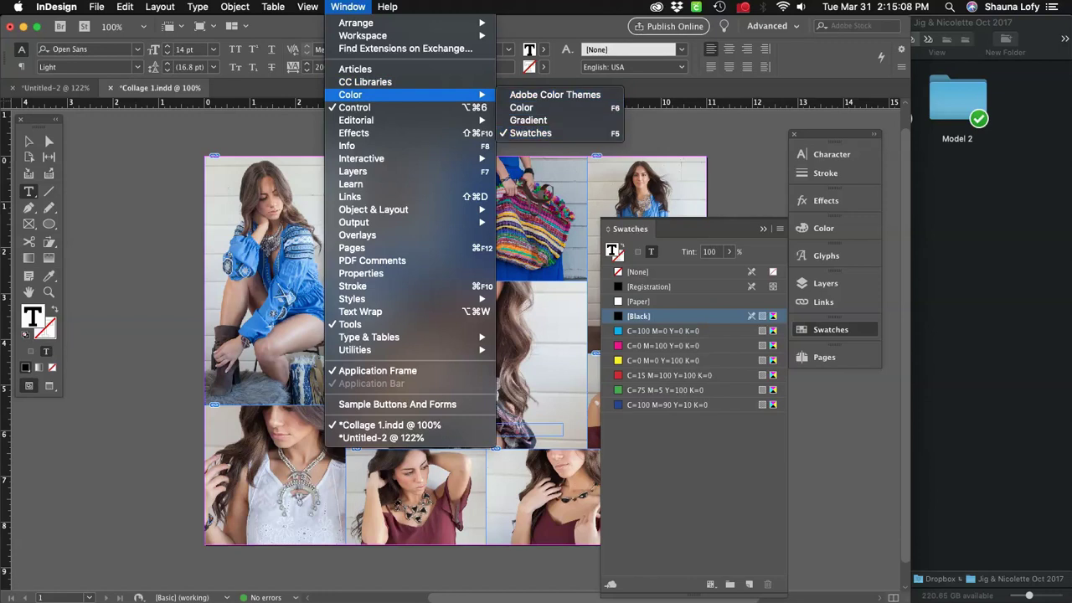
left_click(662, 303)
left_click(662, 302)
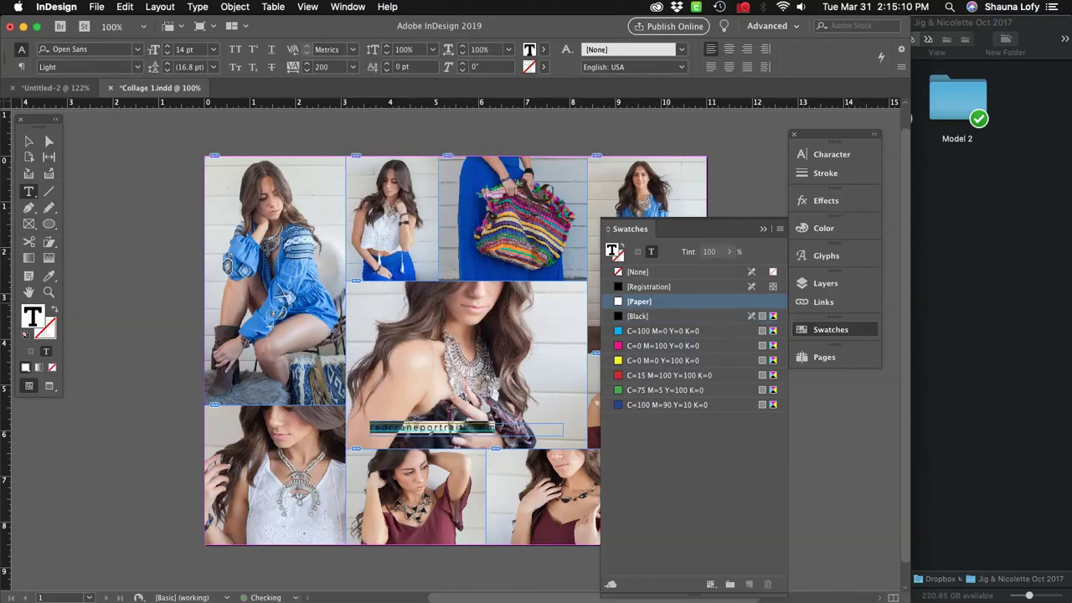
left_click(763, 228)
Center the web address text within its frame and fit the frame tightly to the text.
left_click(29, 141)
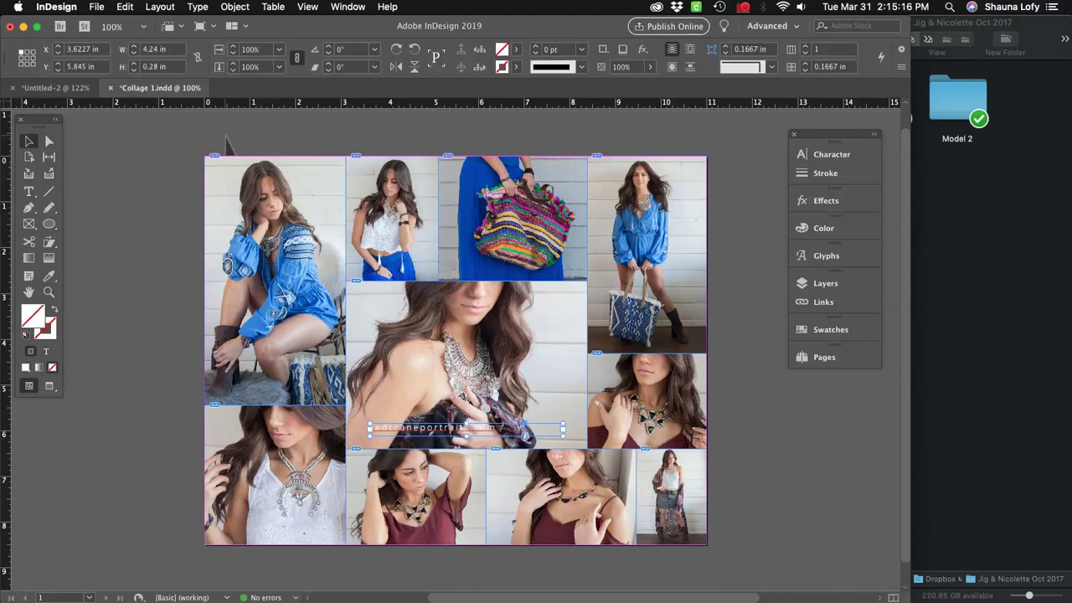
key("super+shift+c")
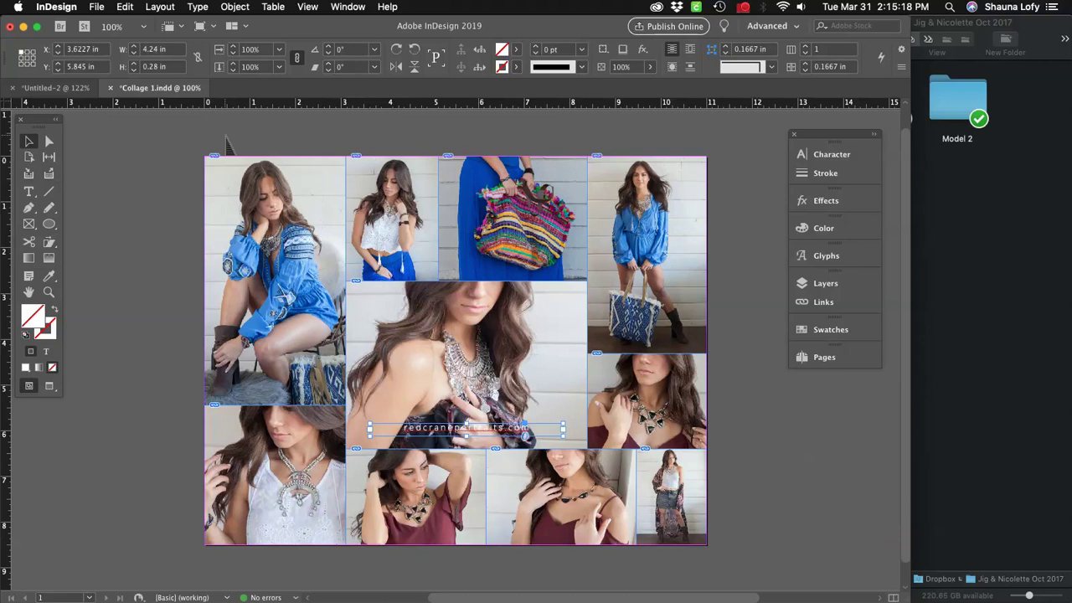
key("super+alt+c")
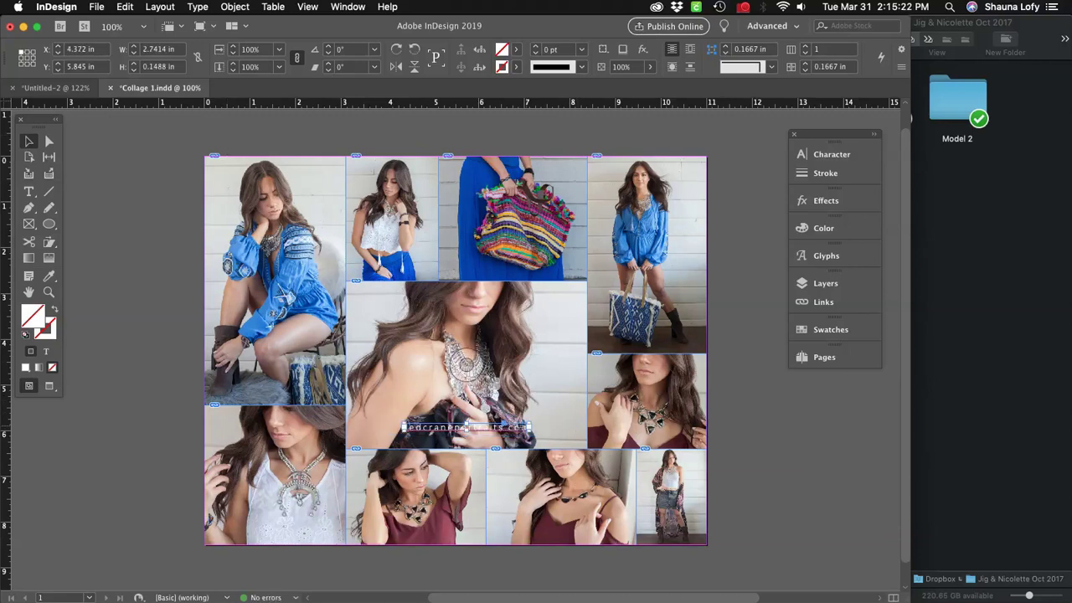
Move the web address frame to about X 3.43 in, Y 6.01 in and preview the collage without frame edges.
left_click_drag(500, 430, 457, 451)
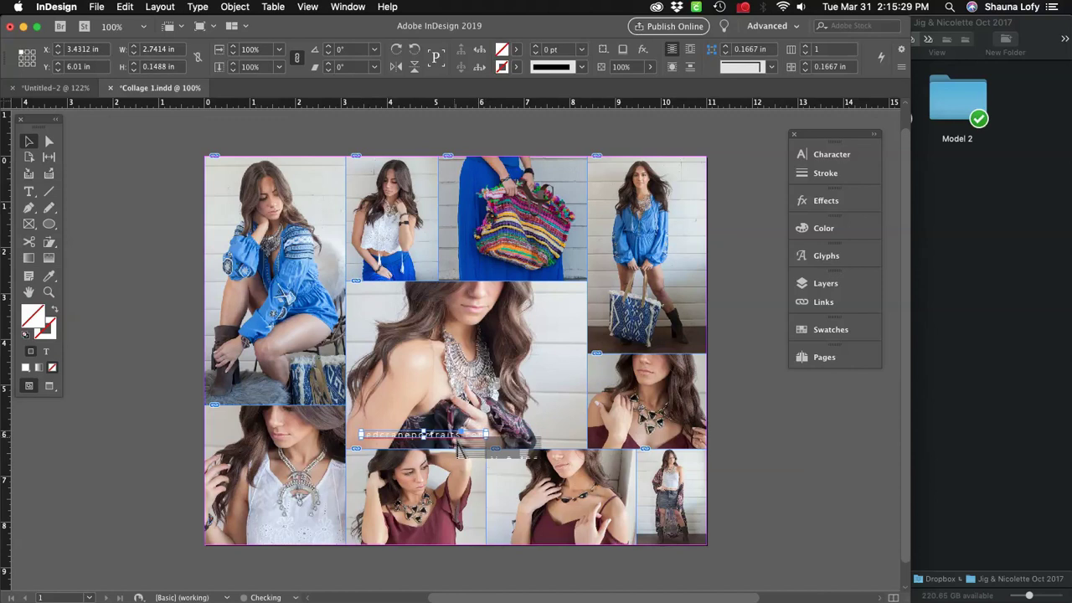
left_click(754, 436)
key("w")
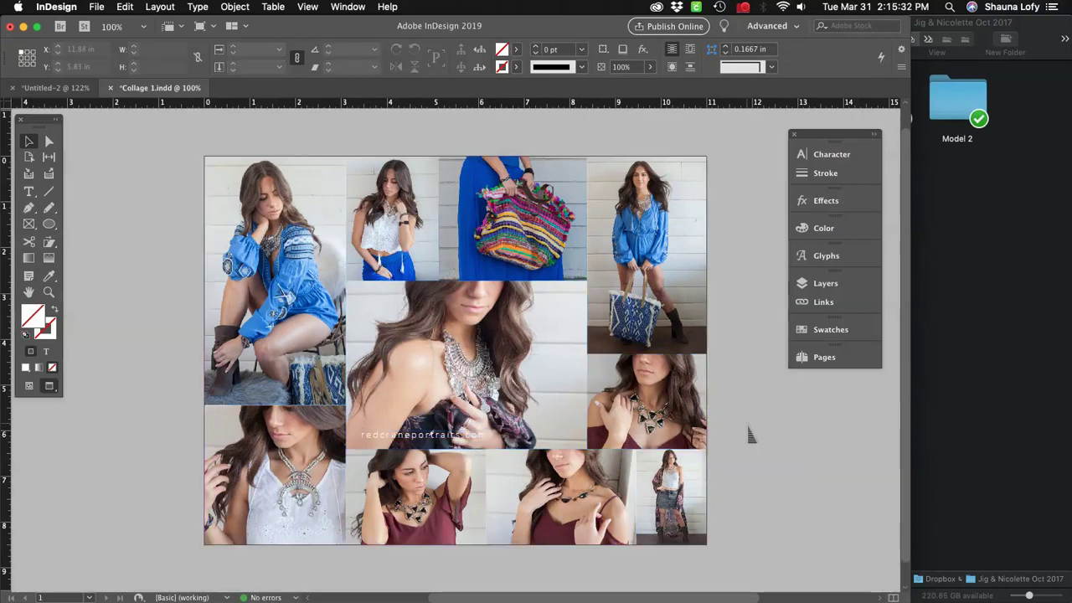
Compare the collage with its watermark in normal view and in preview, finishing in preview.
key("w")
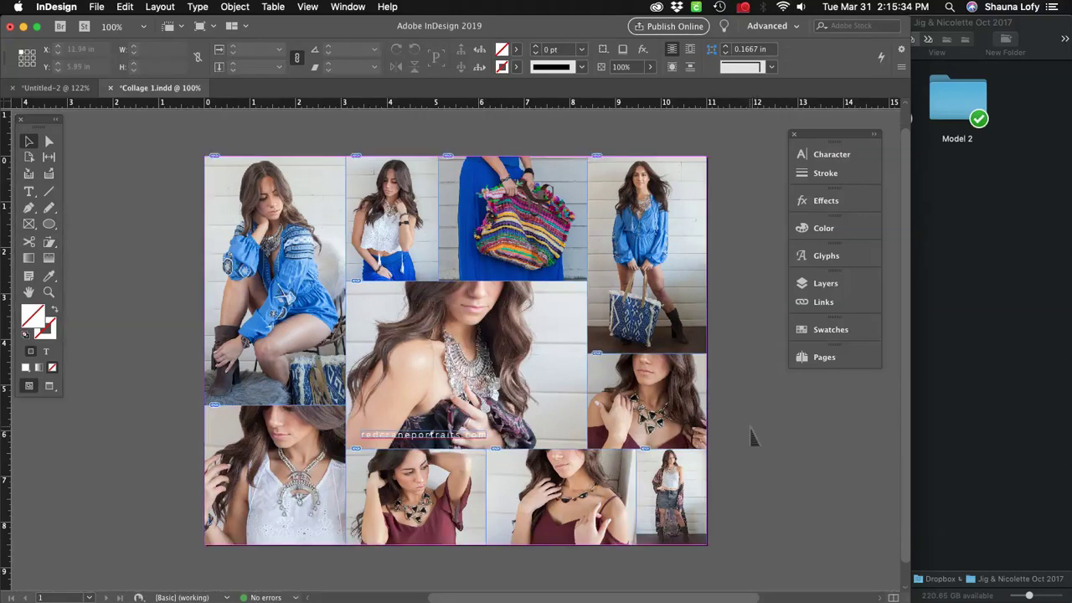
key("w")
key("w")
key("w")
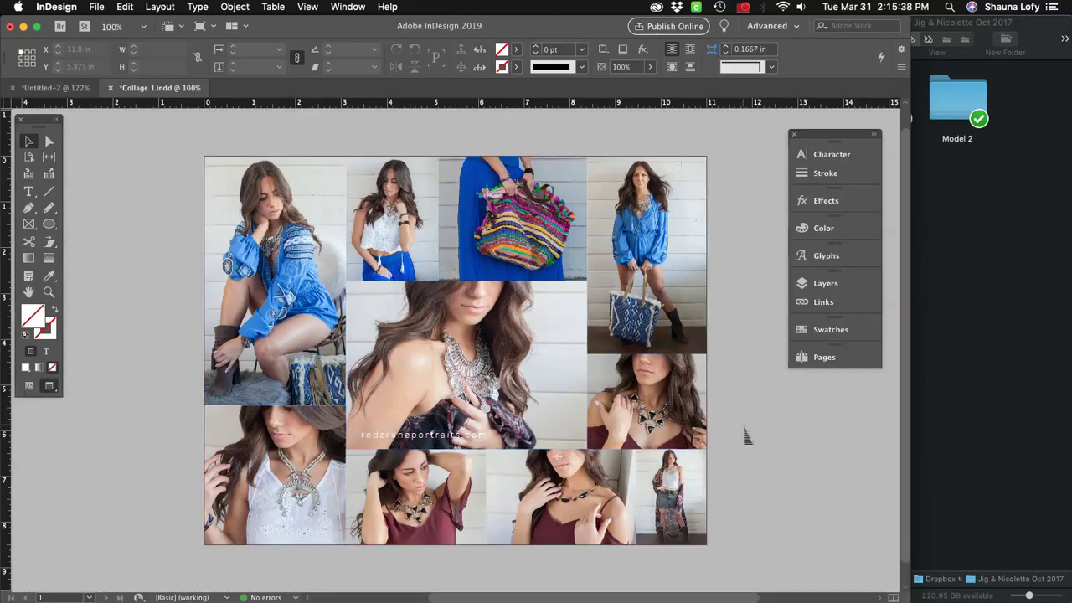
key("w")
key("w")
key("w")
key("w")
key("w")
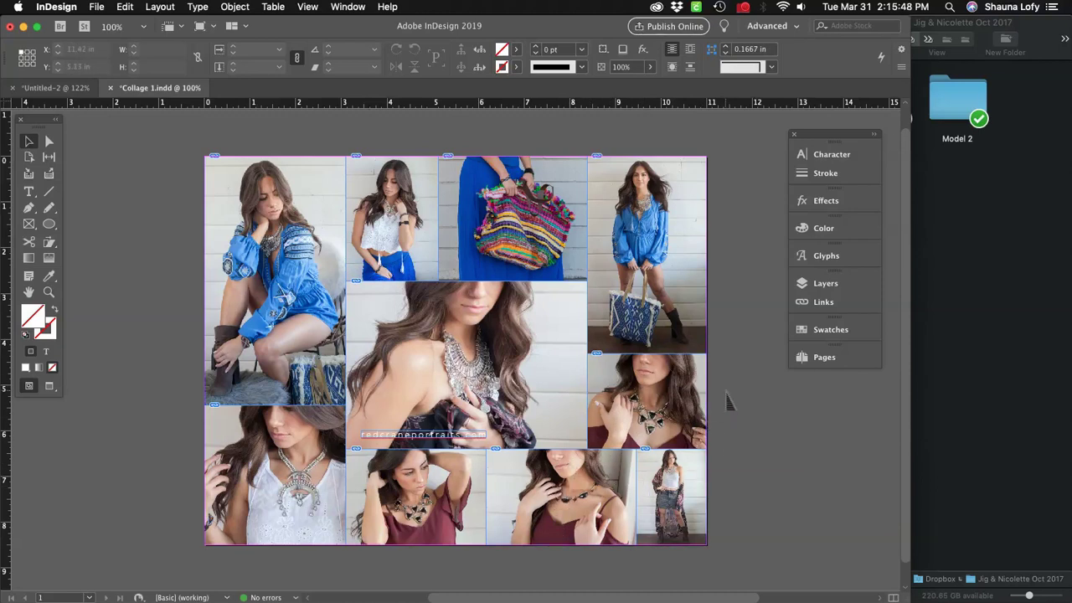
key("w")
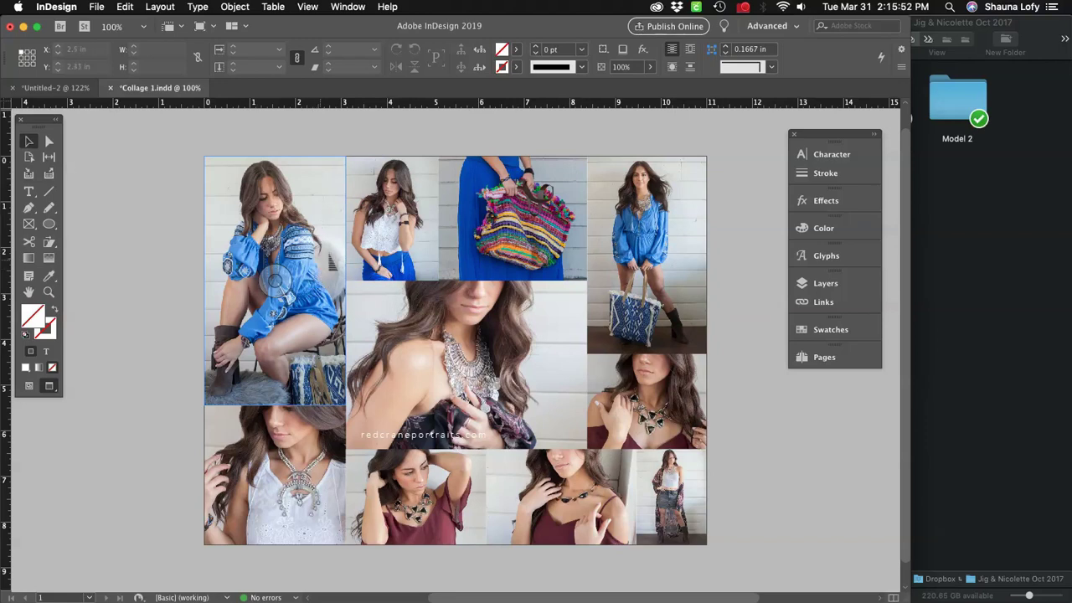
Switch to Finder and open the RED CRANE PORTRAITS folder from the Desktop in a new window.
left_click(989, 24)
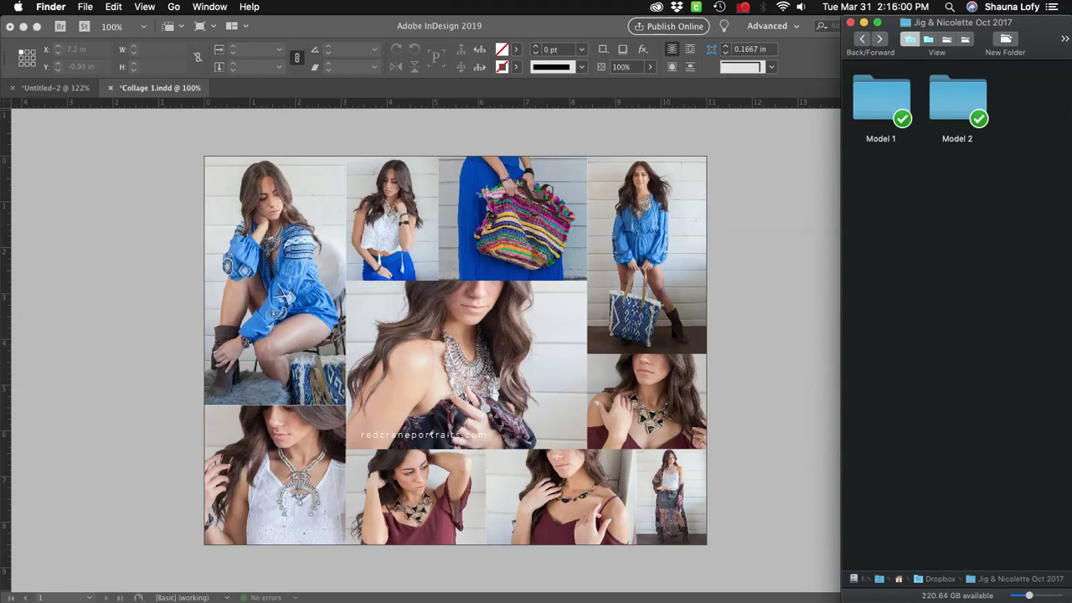
left_click(86, 6)
left_click(117, 22)
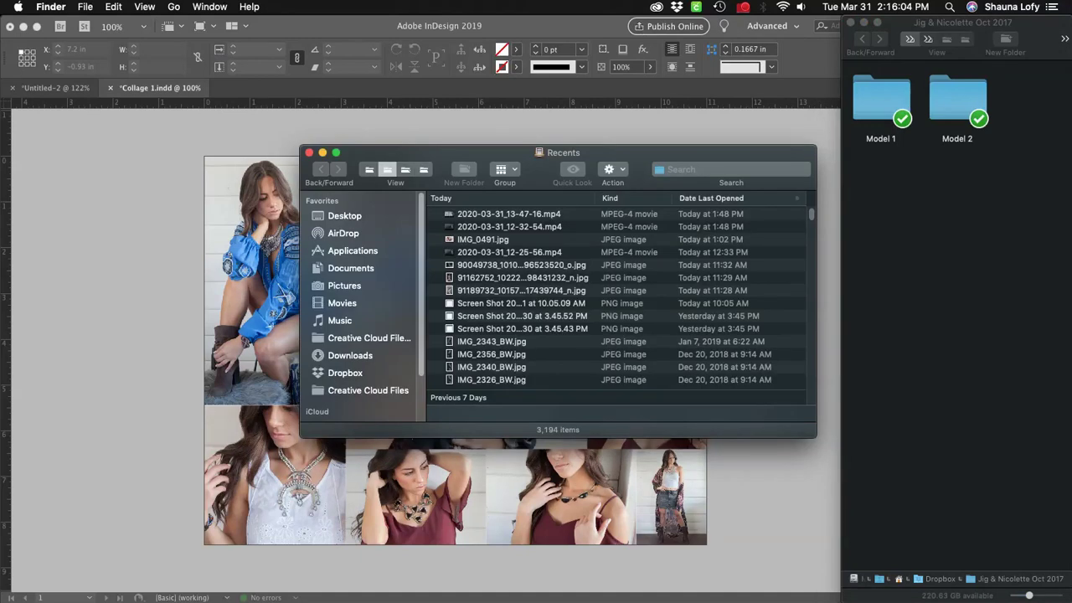
left_click(345, 216)
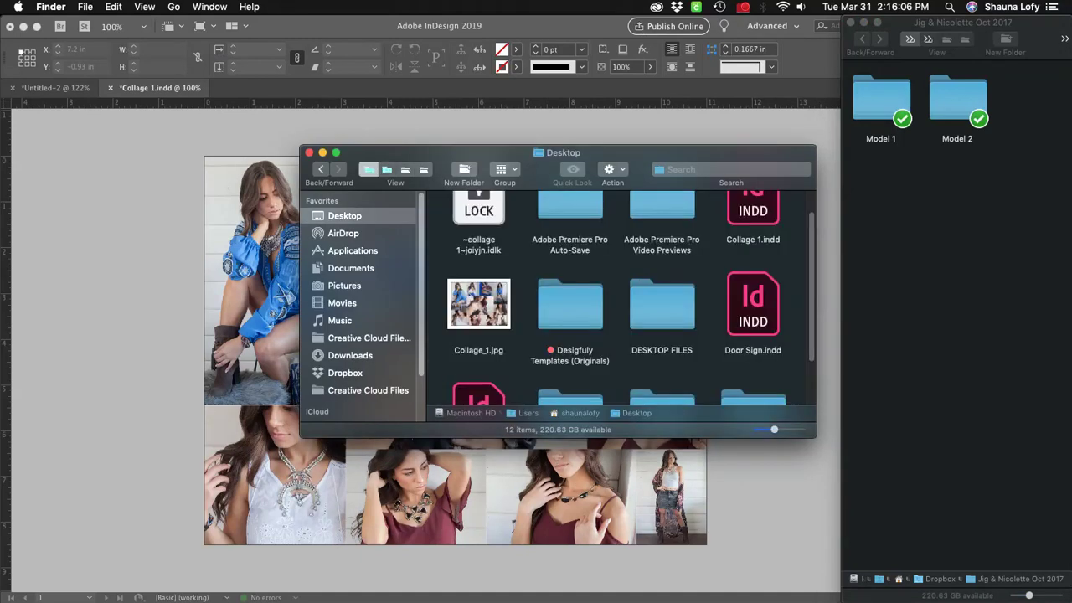
scroll(620, 297, "down", 3)
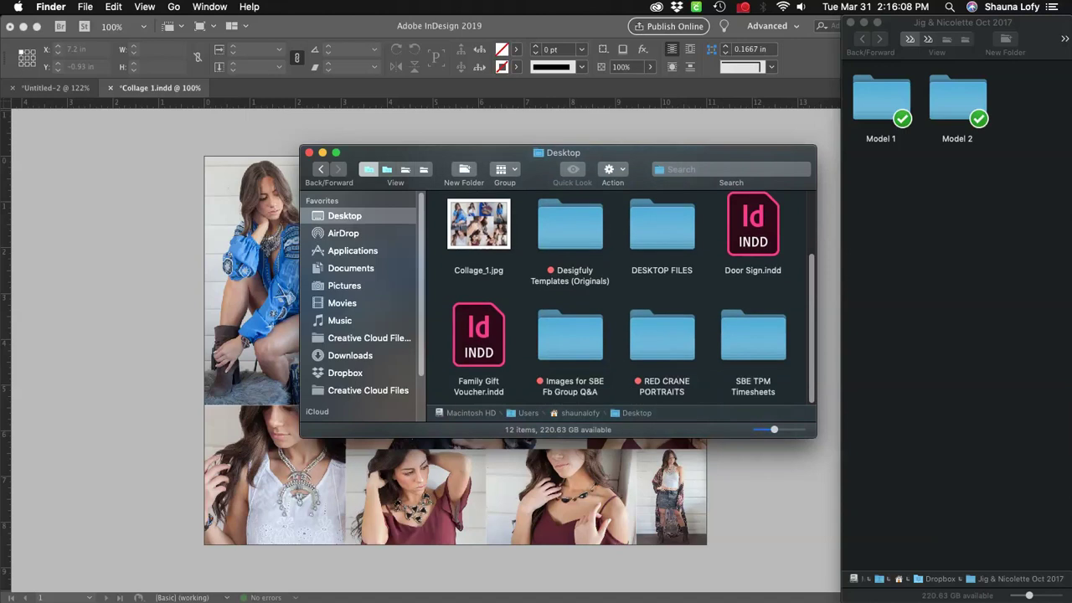
double_click(663, 336)
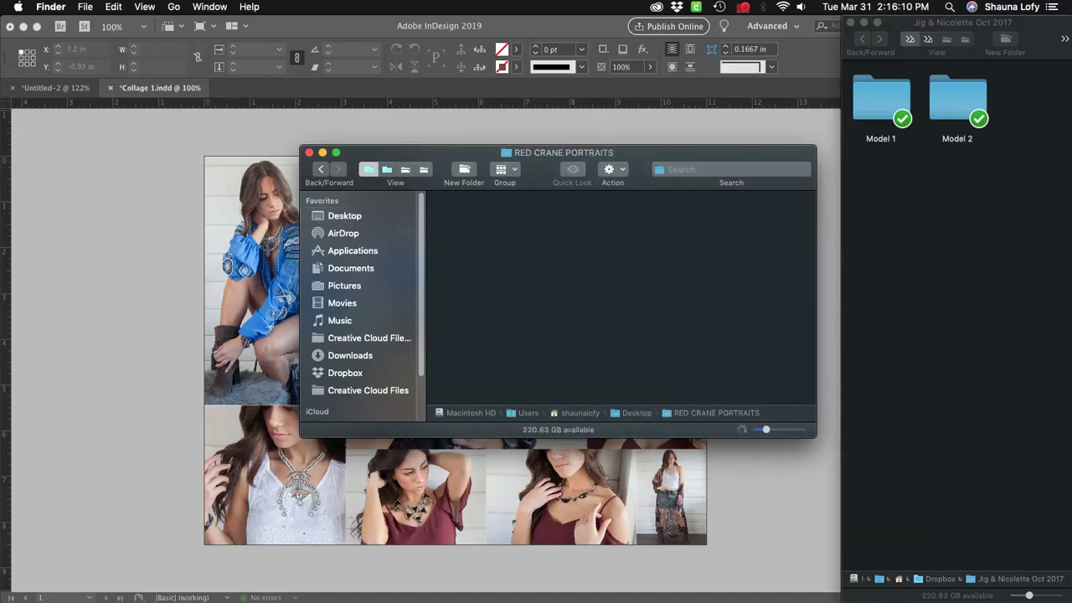
Open the Red Crane Portraits folder inside LOGOS - SLP & DESIGN, with the window enlarged and moved clear of the collage.
left_click_drag(643, 153, 709, 117)
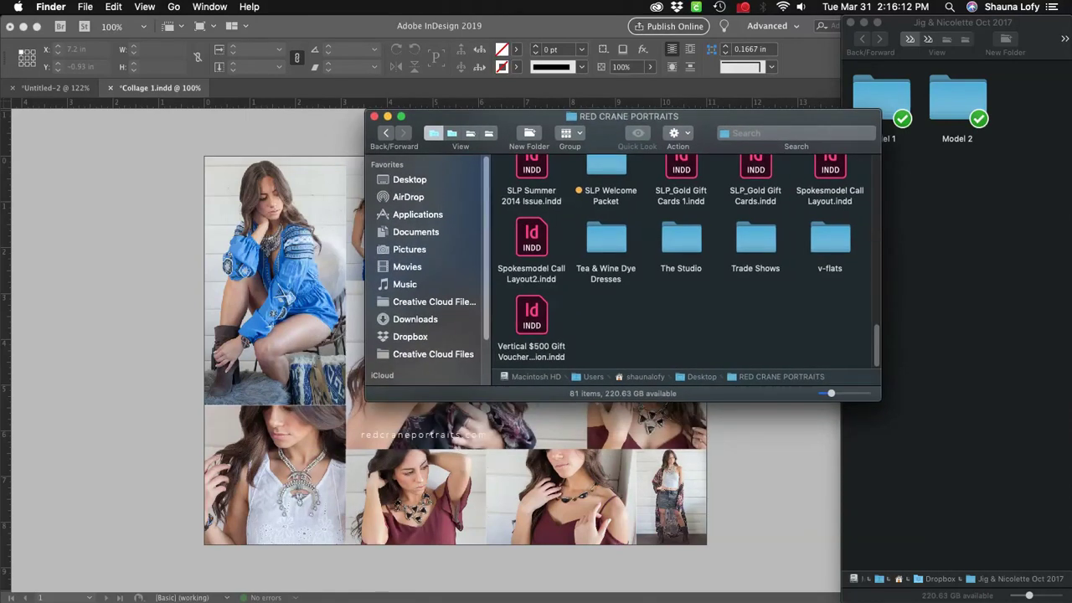
scroll(687, 259, "up", 5)
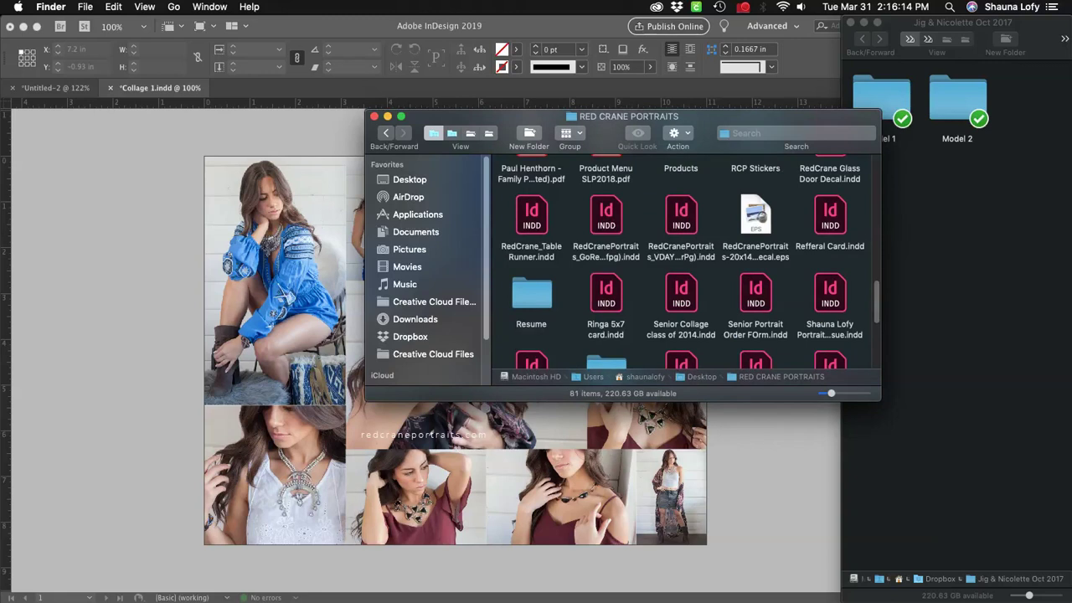
left_click_drag(880, 400, 870, 504)
scroll(687, 318, "up", 2)
scroll(687, 319, "up", 2)
double_click(808, 272)
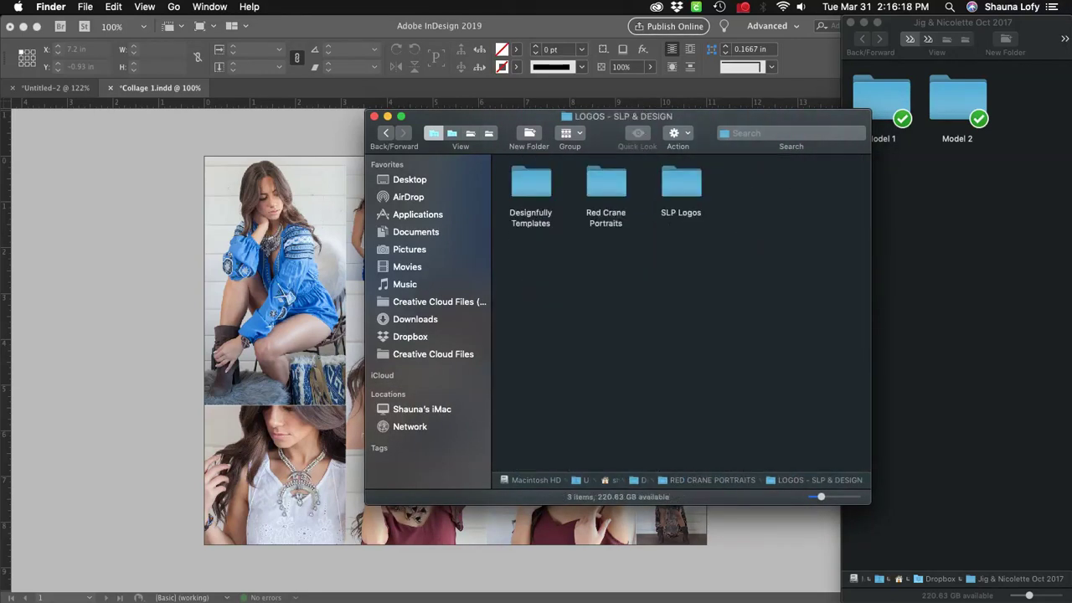
left_click(607, 184)
double_click(606, 184)
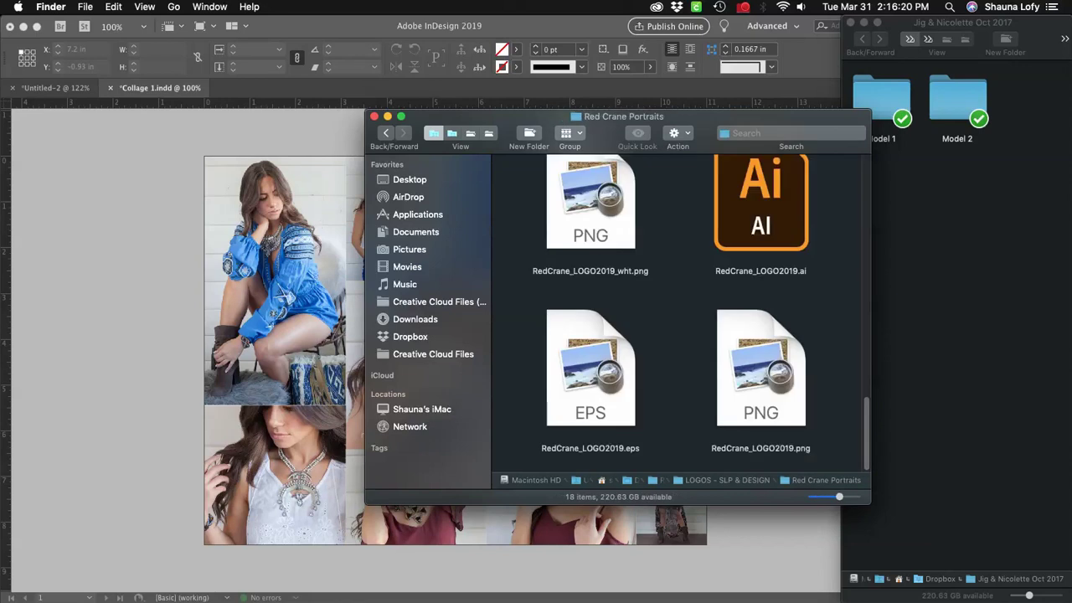
left_click_drag(545, 117, 694, 125)
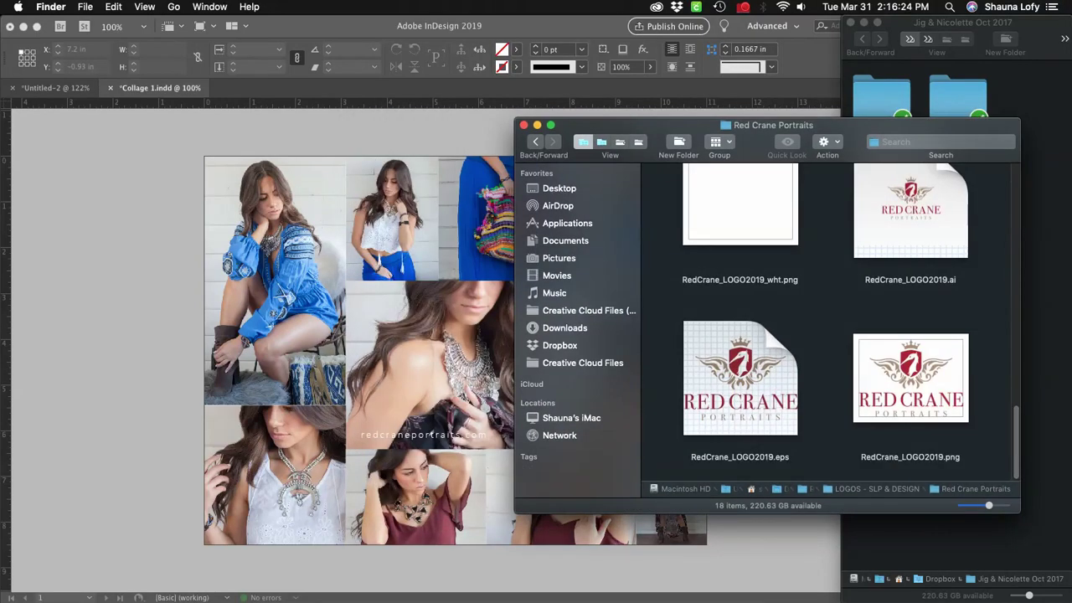
Back in InDesign, draw a rectangle frame about 2 × 1.97 in over the lower part of the seated model photo.
left_click(141, 124)
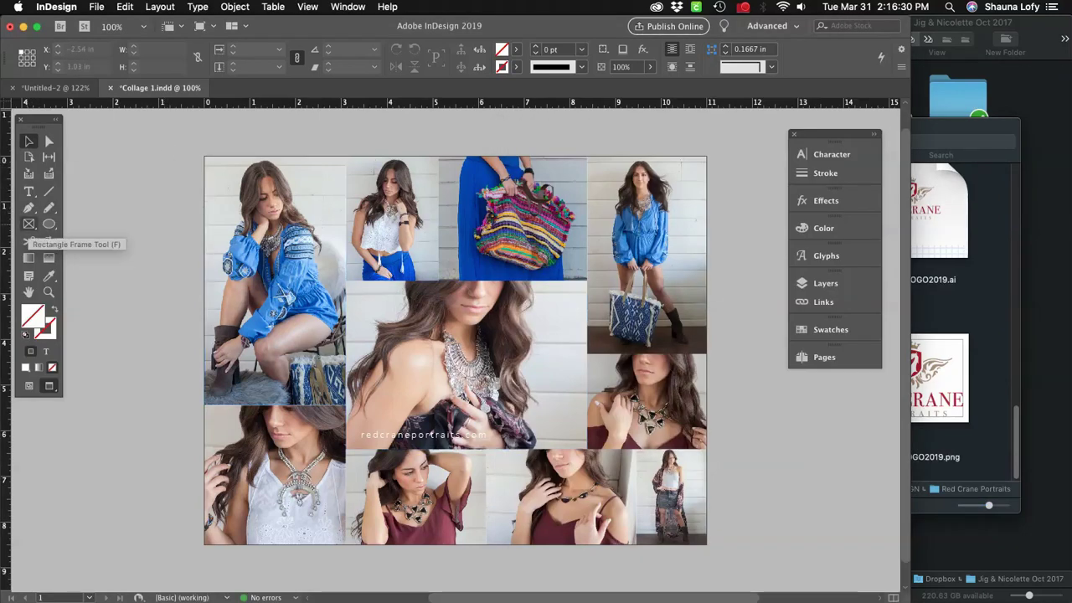
left_click(29, 224)
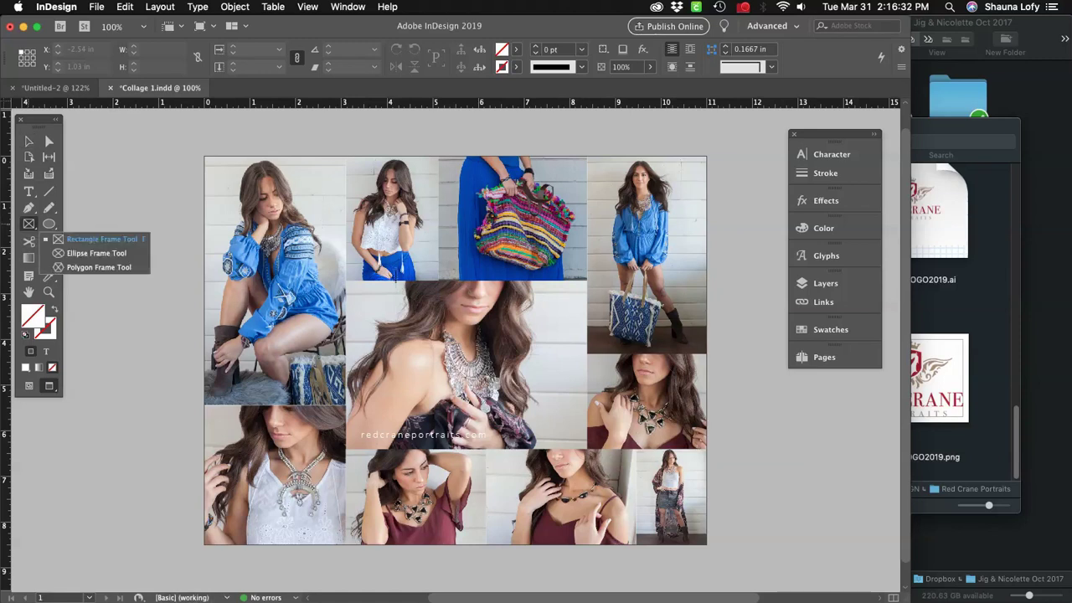
left_click_drag(237, 289, 326, 377)
left_click_drag(283, 334, 283, 334)
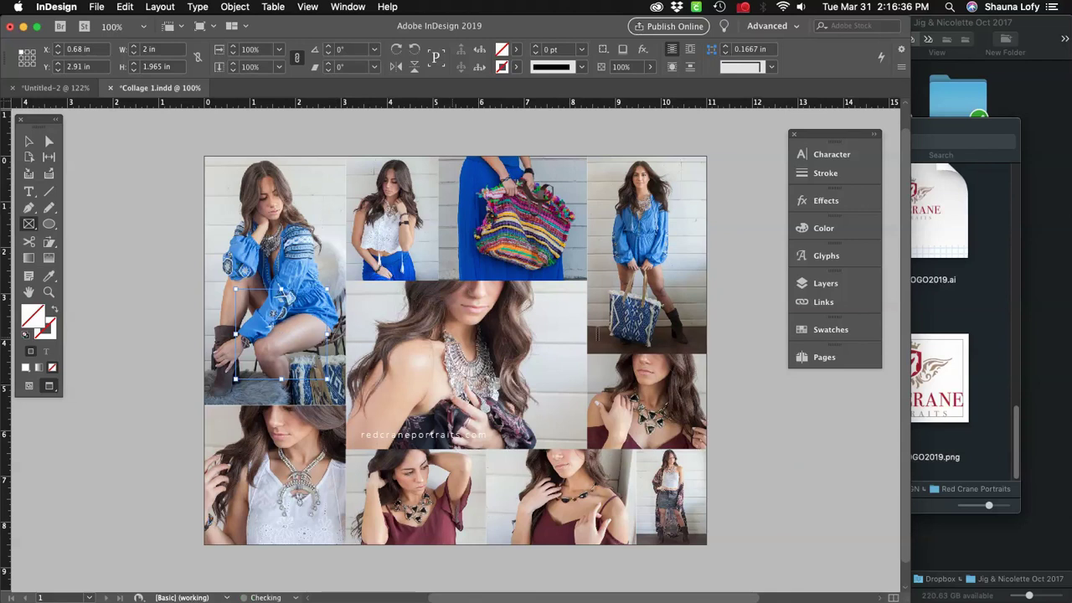
Place RedCrane_LOGO2019.eps from Finder into the new rectangle frame and return to the InDesign layout.
left_click(991, 308)
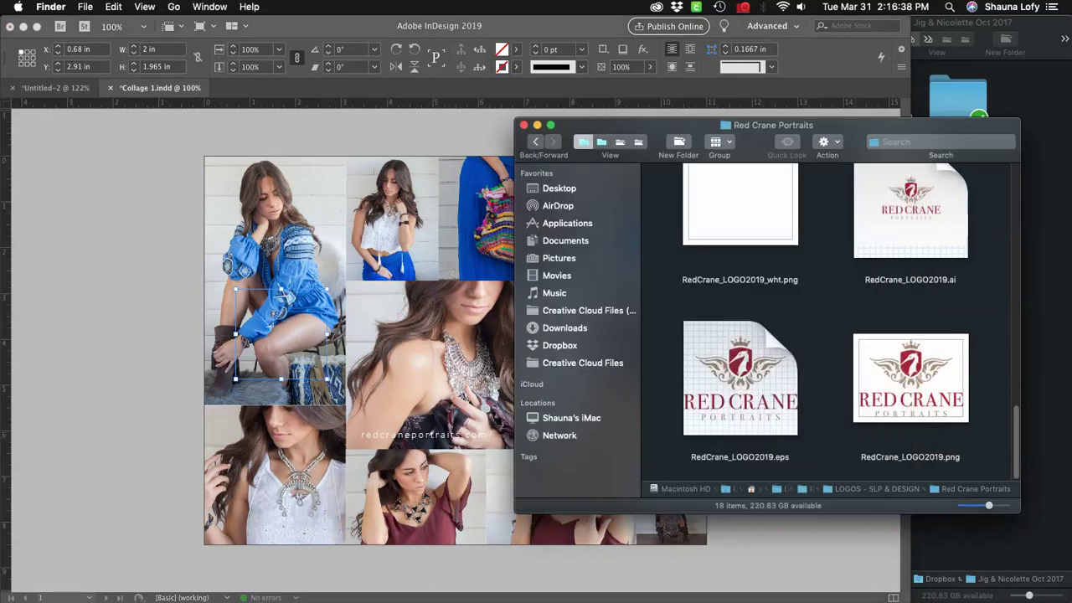
left_click(741, 379)
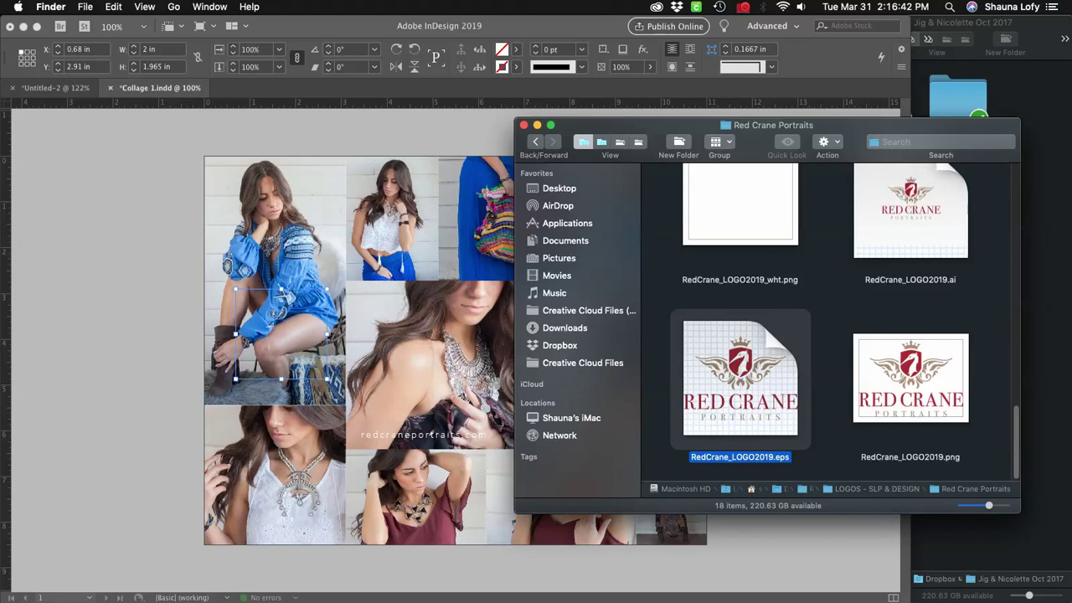
left_click_drag(741, 378, 293, 343)
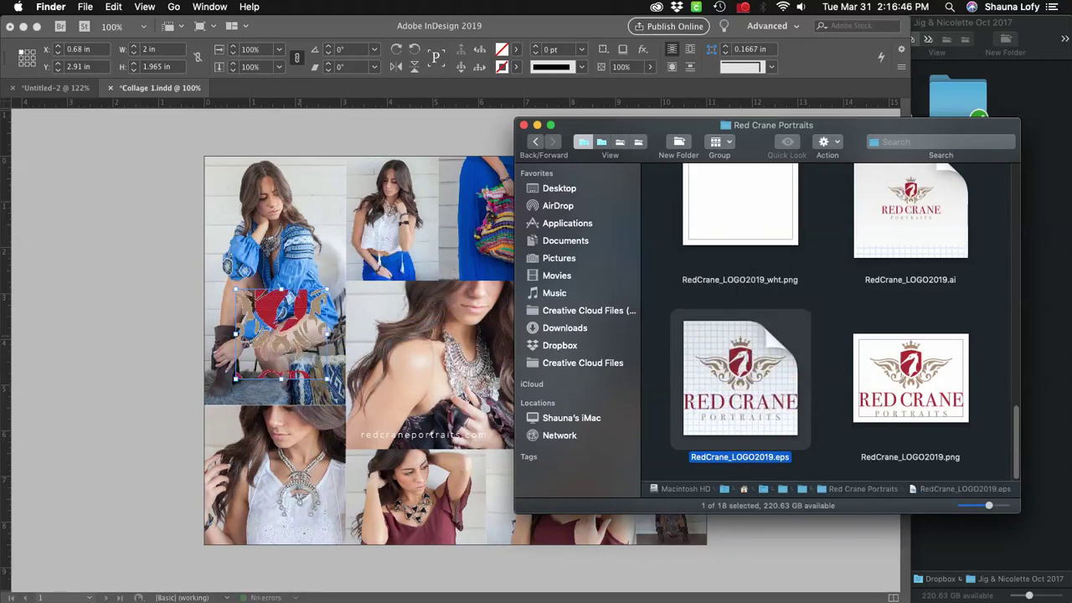
left_click(345, 145)
left_click(29, 140)
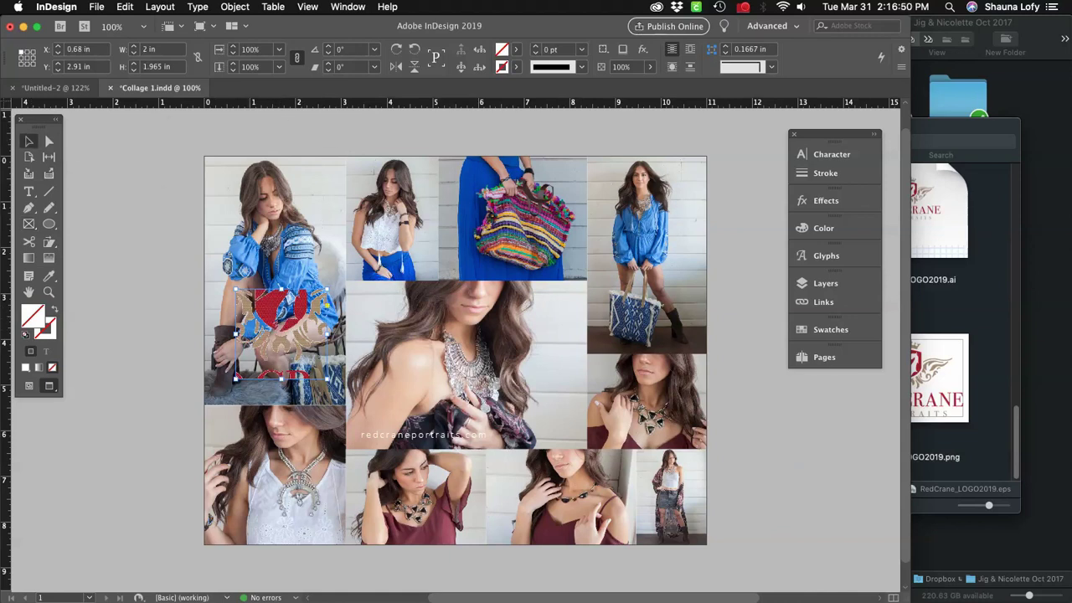
Try filling the frame proportionally with the placed logo.
left_click(236, 7)
mouse_move(248, 241)
left_click(432, 241)
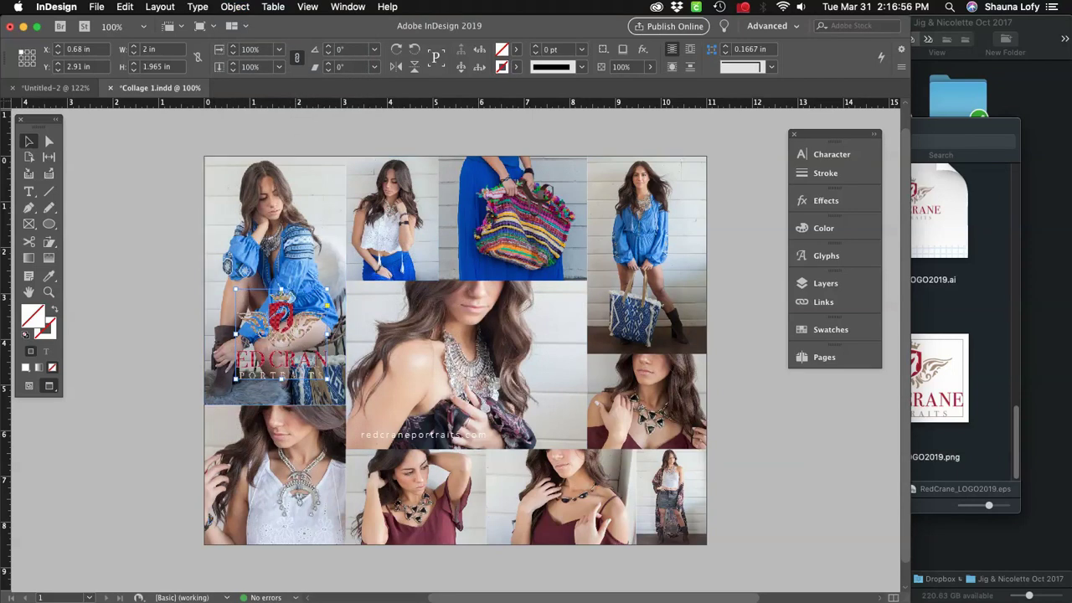
left_click(235, 6)
mouse_move(268, 242)
left_click(419, 242)
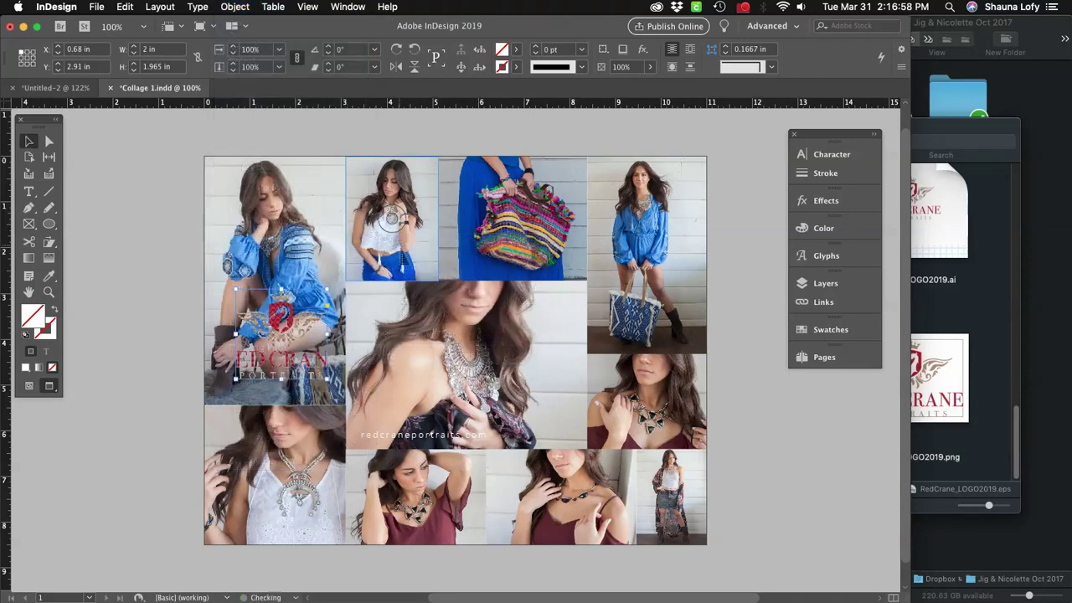
Fit the logo content proportionally within its frame.
left_click(235, 7)
mouse_move(252, 241)
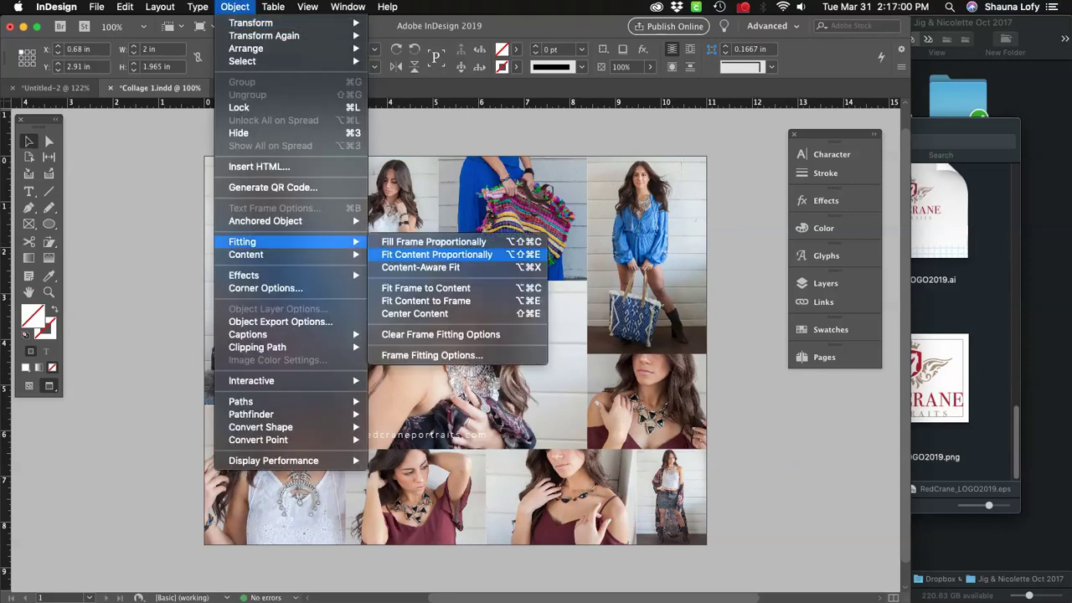
left_click(437, 254)
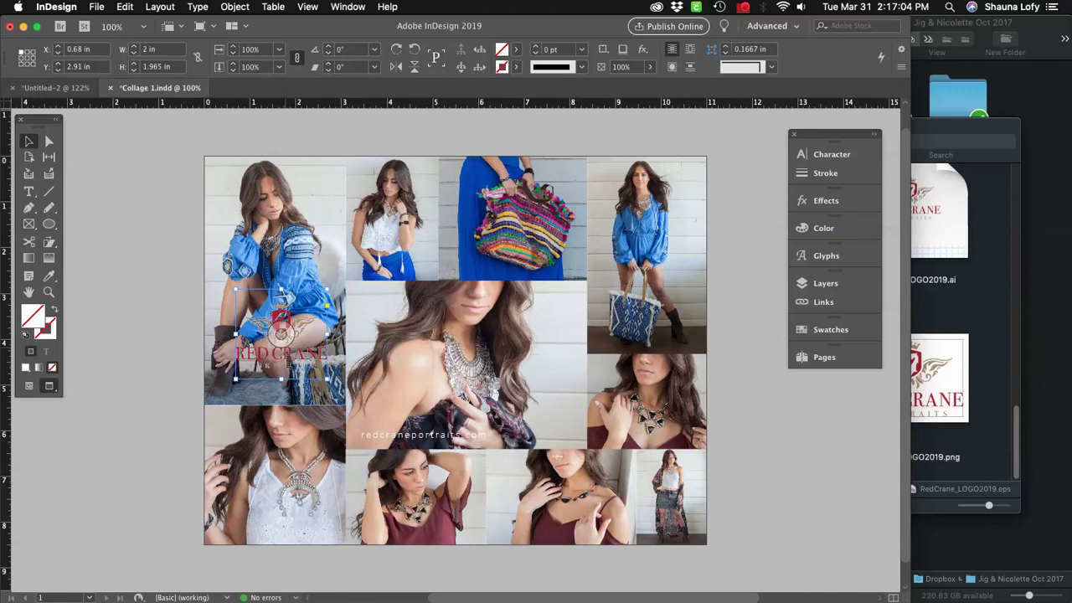
Deselect the placed logo and turn on Overprint Preview for the collage.
left_click(311, 126)
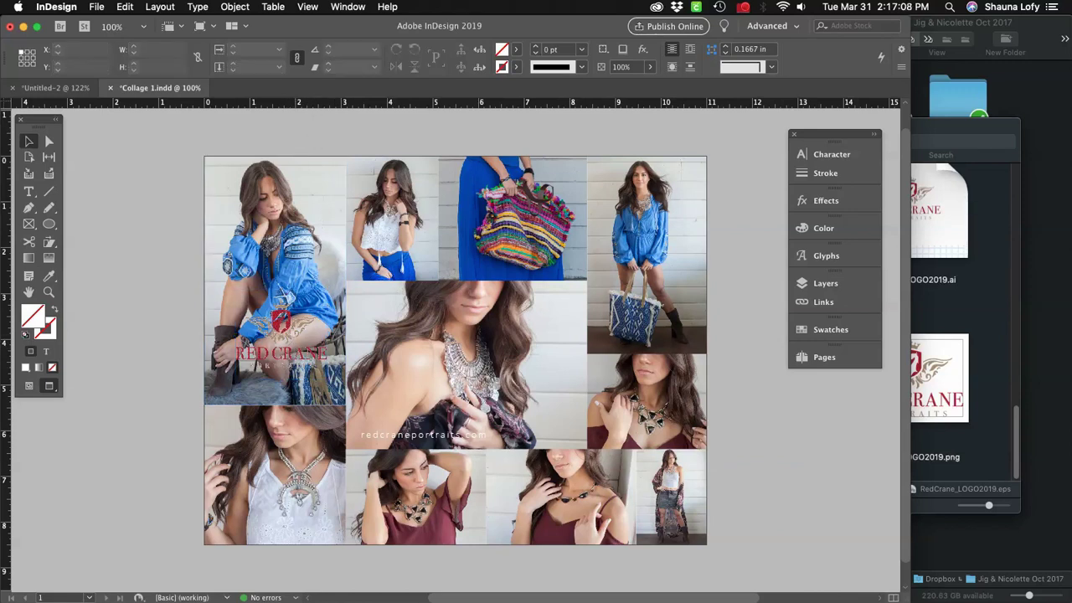
left_click(307, 6)
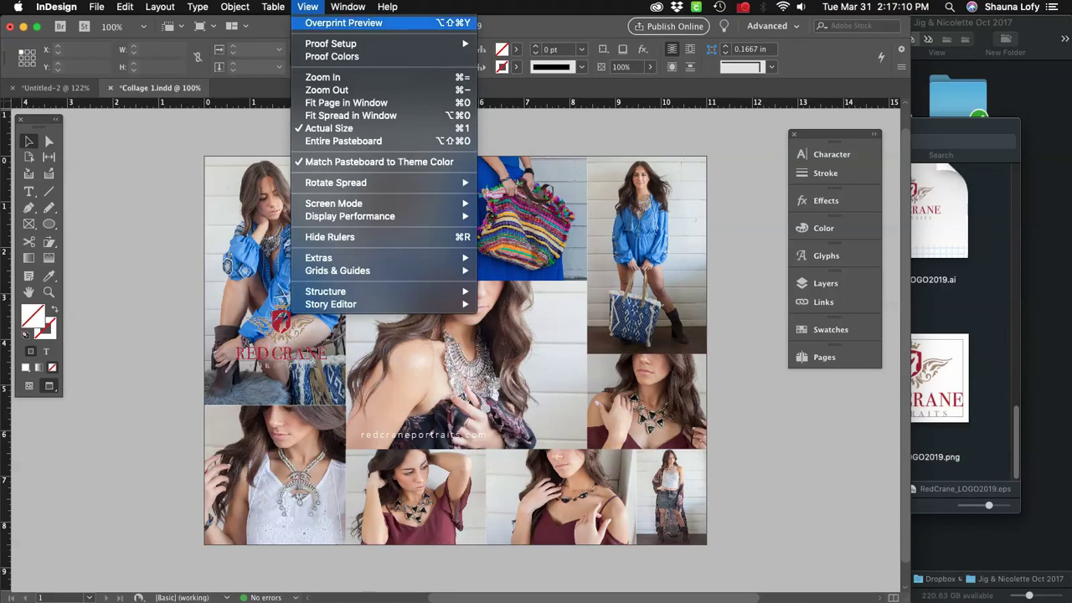
left_click(341, 22)
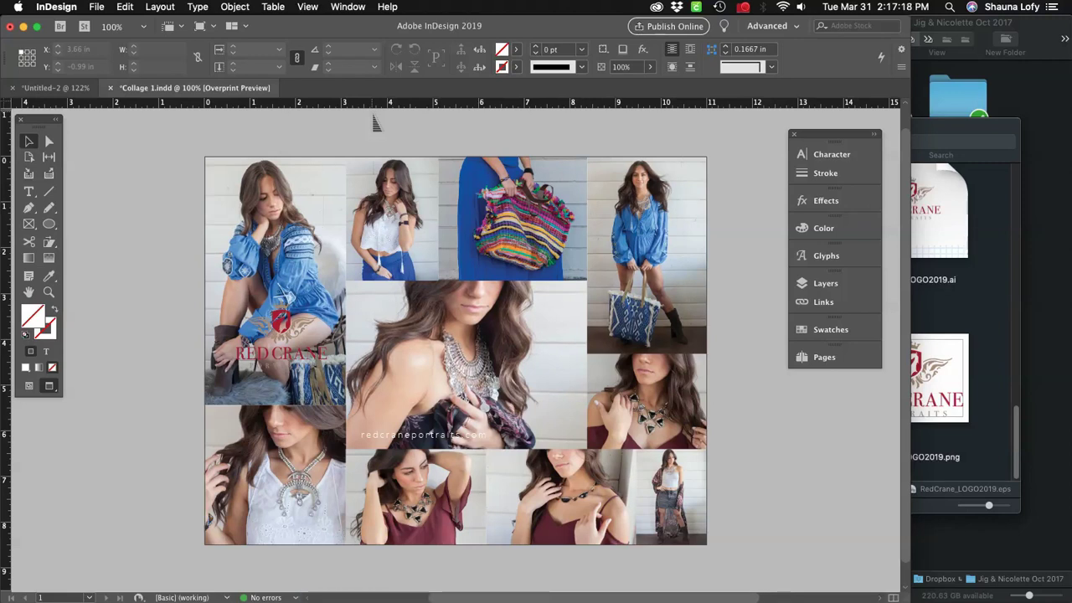
Move the logo across the seam between the centre photo and bottom row, and the web address onto the seated model photo's lower edge.
left_click_drag(289, 327, 487, 444)
left_click_drag(411, 438, 278, 396)
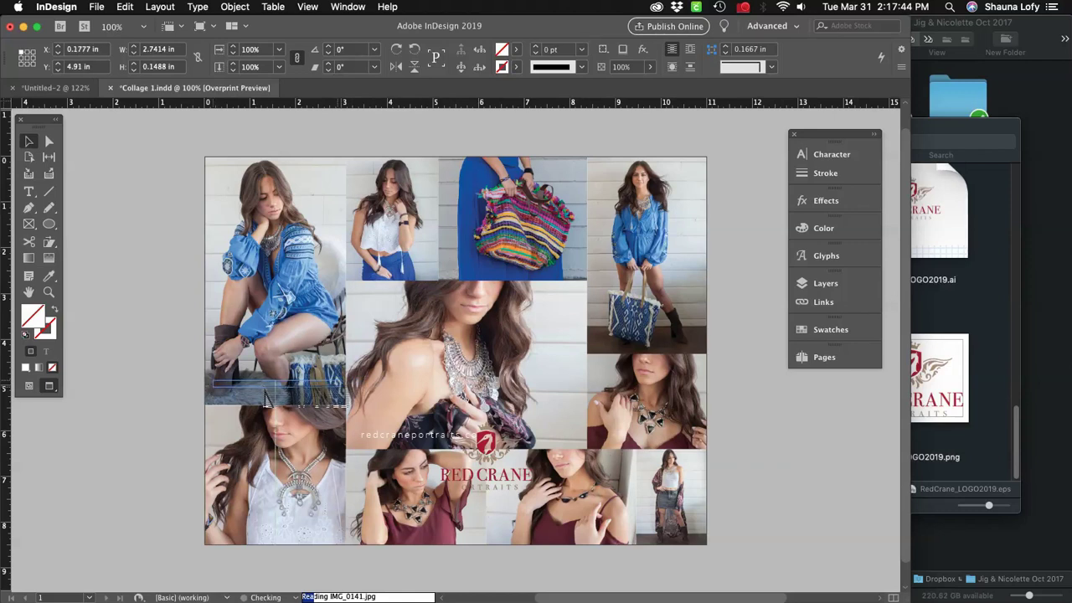
Set the redcraneportraits.com text on the seated model photo to 12 pt.
left_click(32, 191)
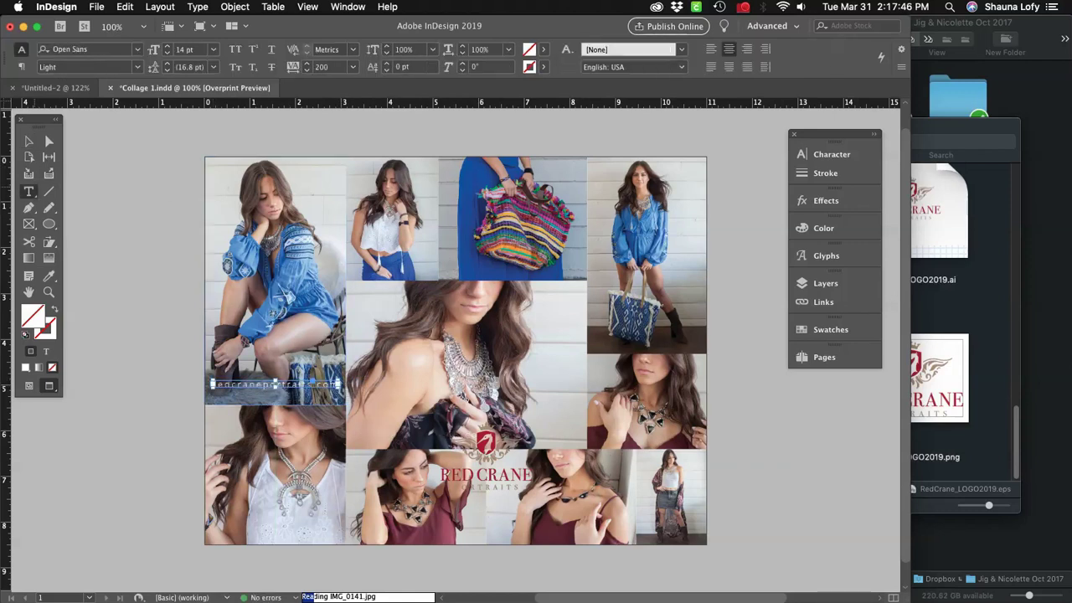
left_click(278, 385)
key("super+a")
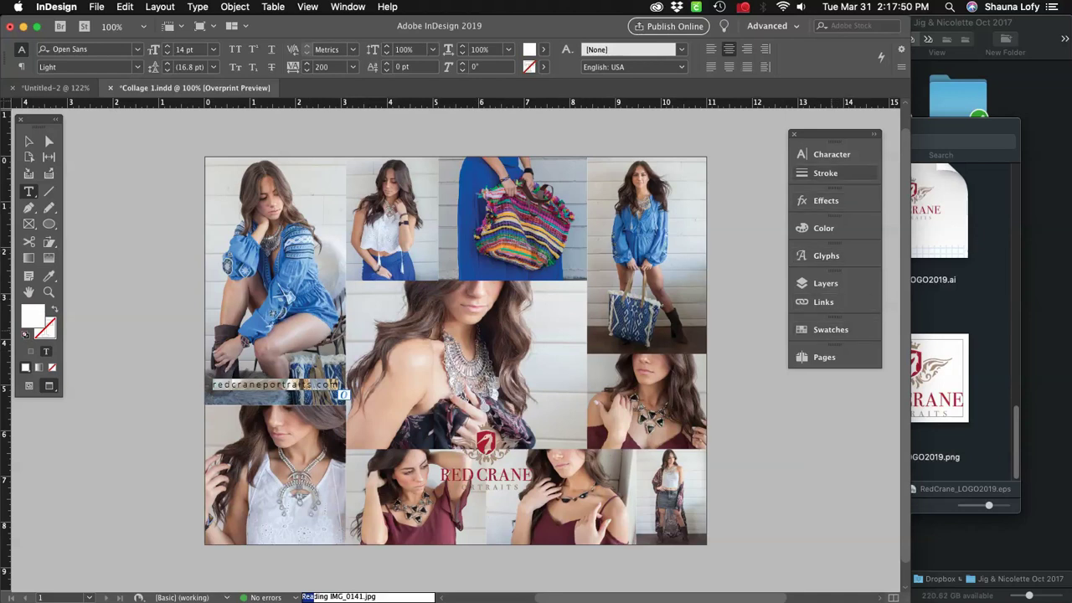
left_click(832, 154)
left_click(696, 207)
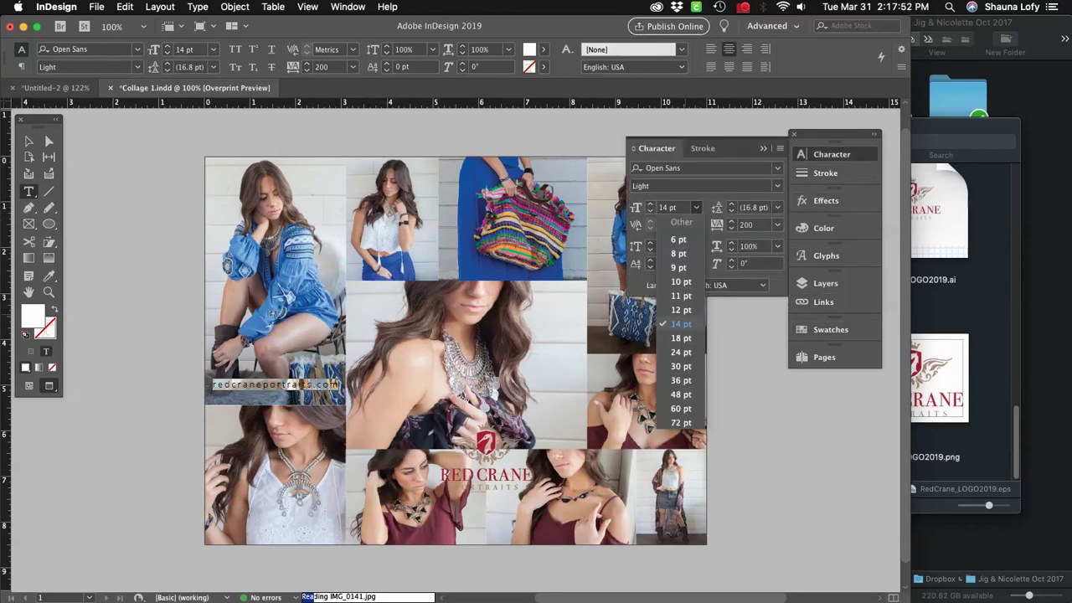
left_click(670, 309)
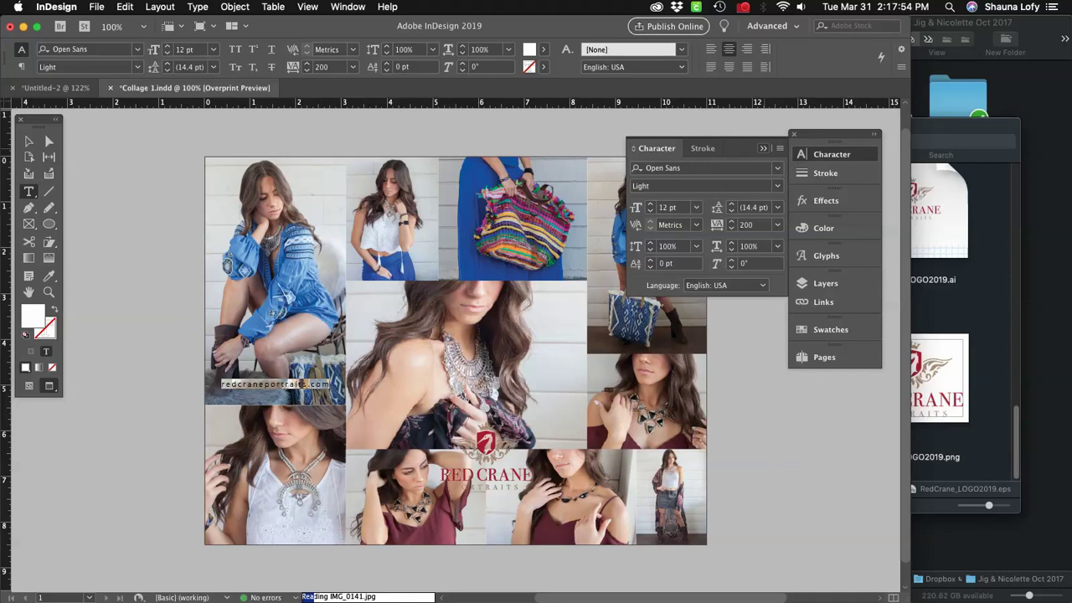
left_click(763, 148)
left_click(28, 142)
left_click(99, 169)
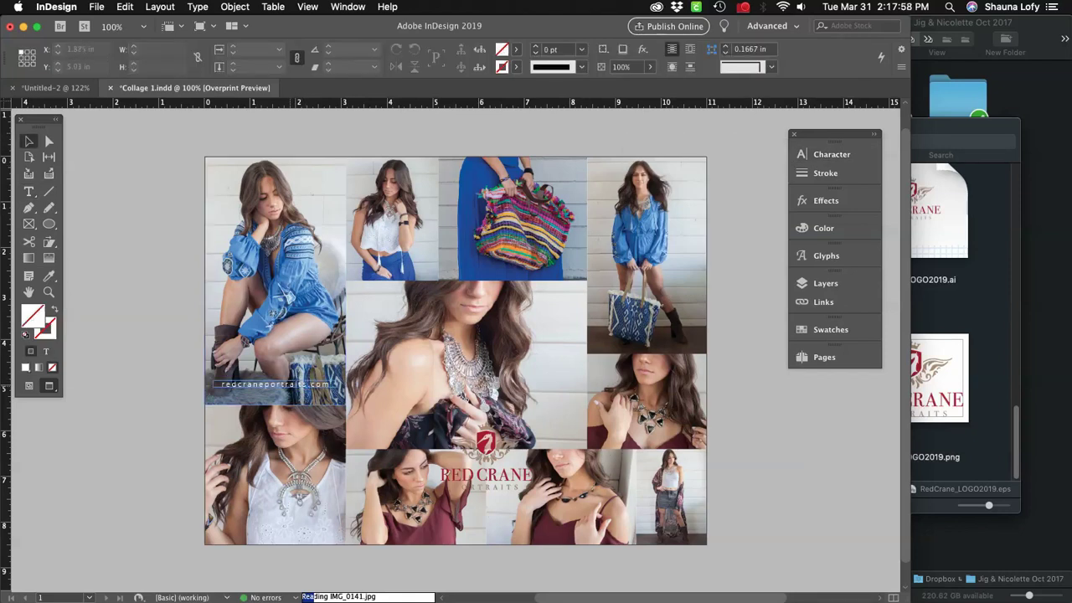
Place a duplicate of the redcraneportraits.com text over the lower part of the woven bag photo.
left_click(277, 383)
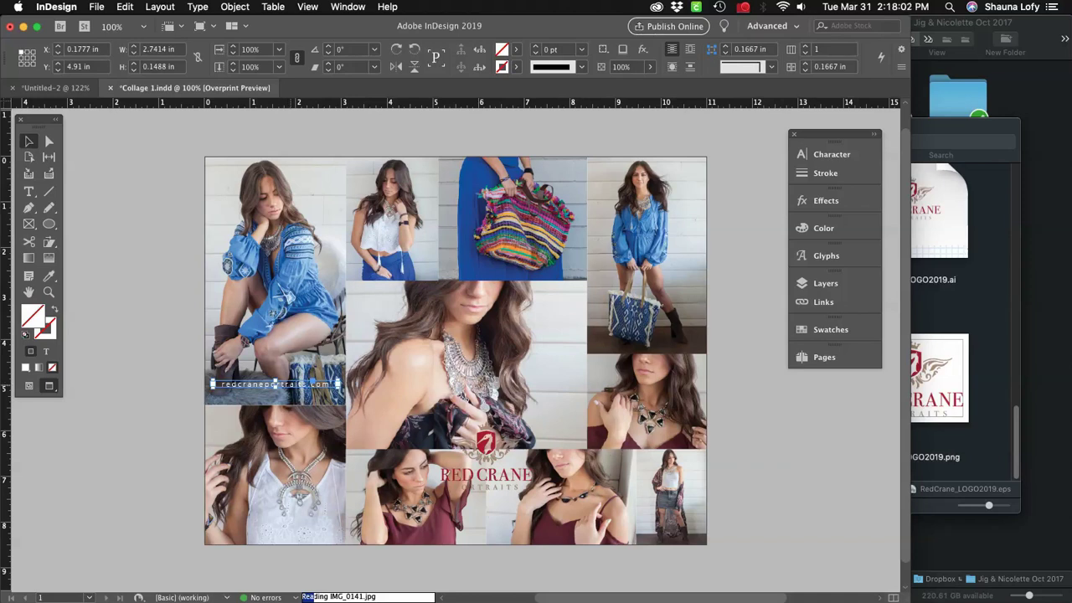
left_click_drag(276, 384, 518, 266)
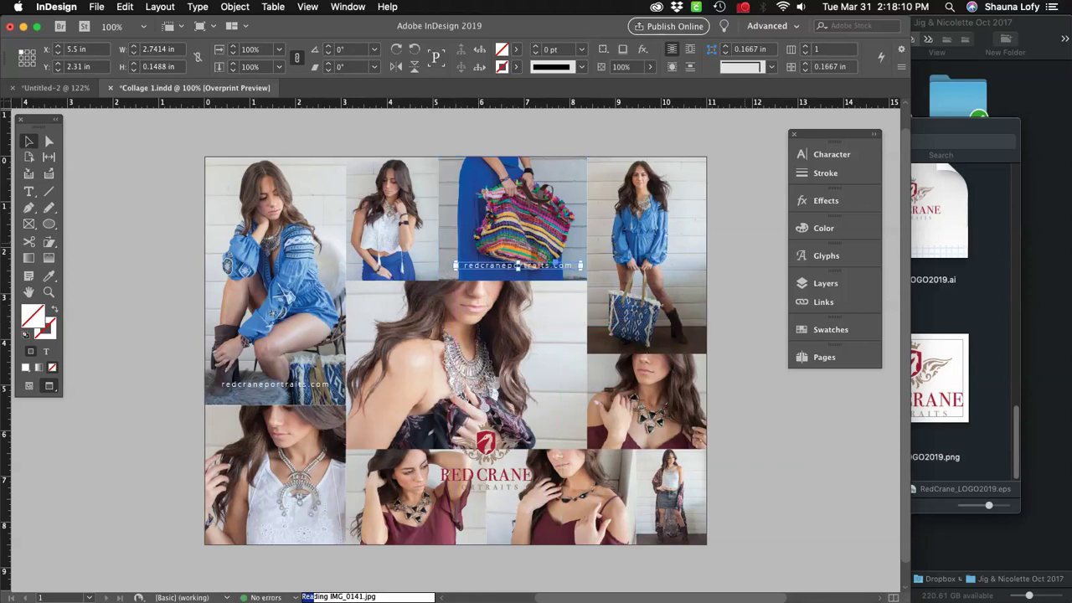
left_click(741, 243)
Raise the duplicated web address slightly and resize its frame to span the bag photo's width, about 3.26 × 0.23 in.
left_click_drag(520, 266, 587, 269)
key("super+z")
left_click_drag(498, 263, 498, 260)
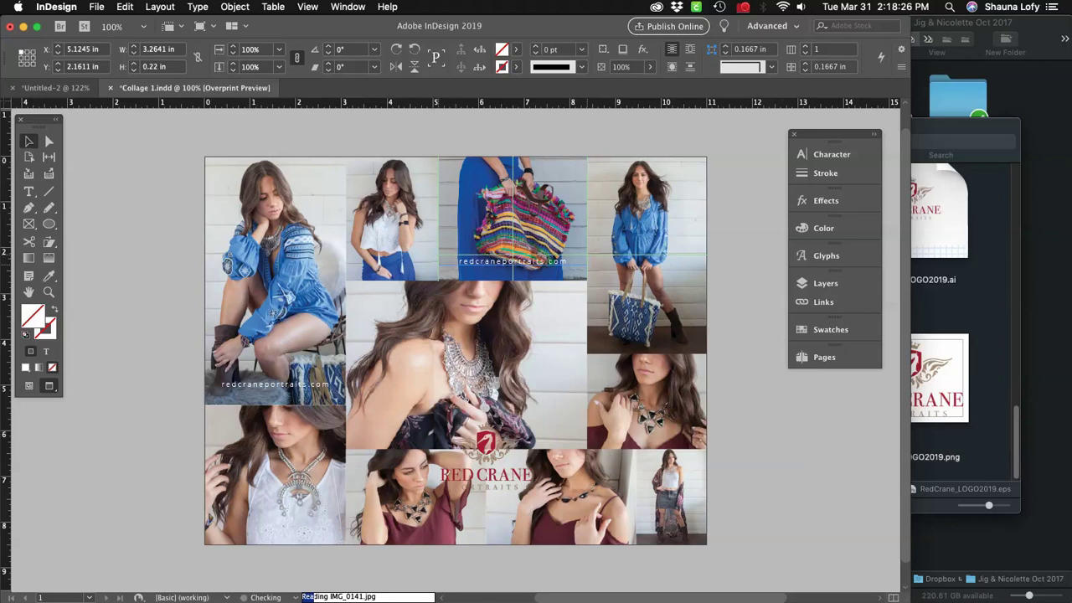
left_click_drag(497, 259, 497, 260)
left_click_drag(587, 266, 566, 268)
left_click_drag(459, 270, 439, 287)
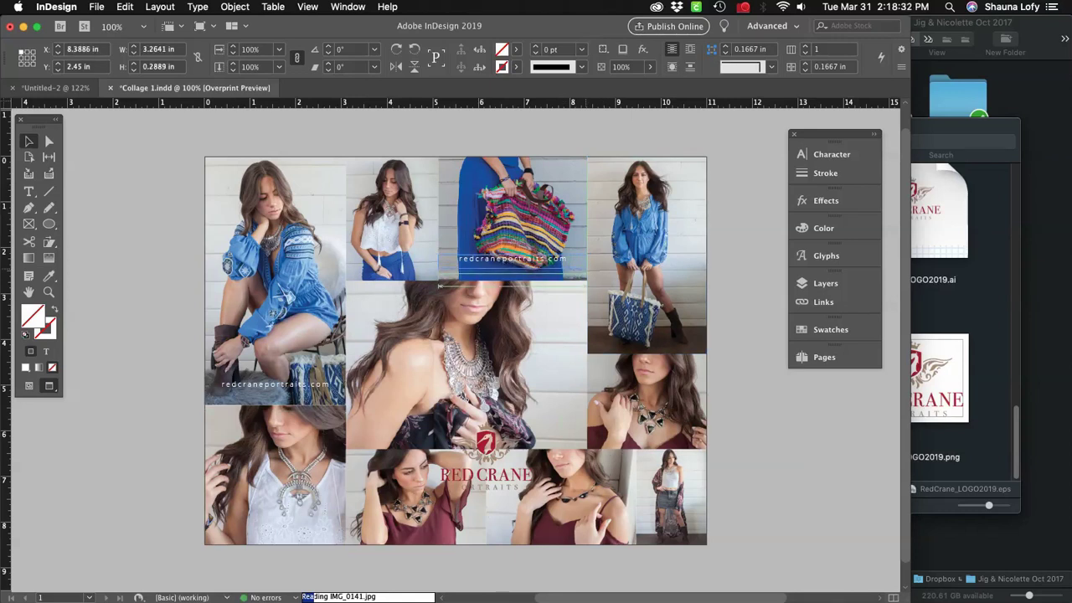
left_click_drag(587, 269, 588, 265)
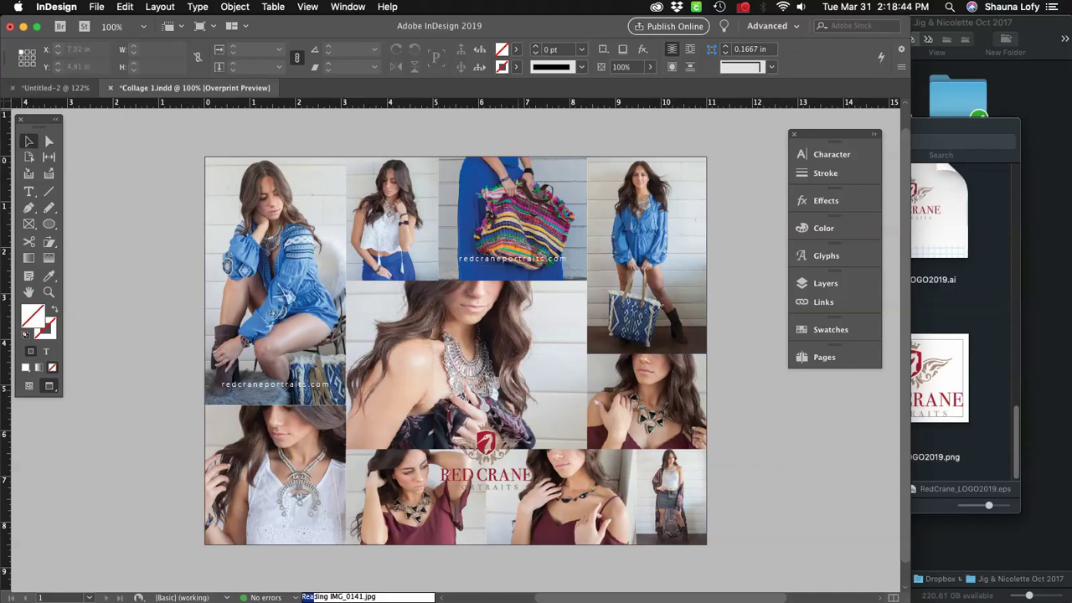
Select the logo frame overlapping the centre photo and the bottom row.
left_click(486, 457)
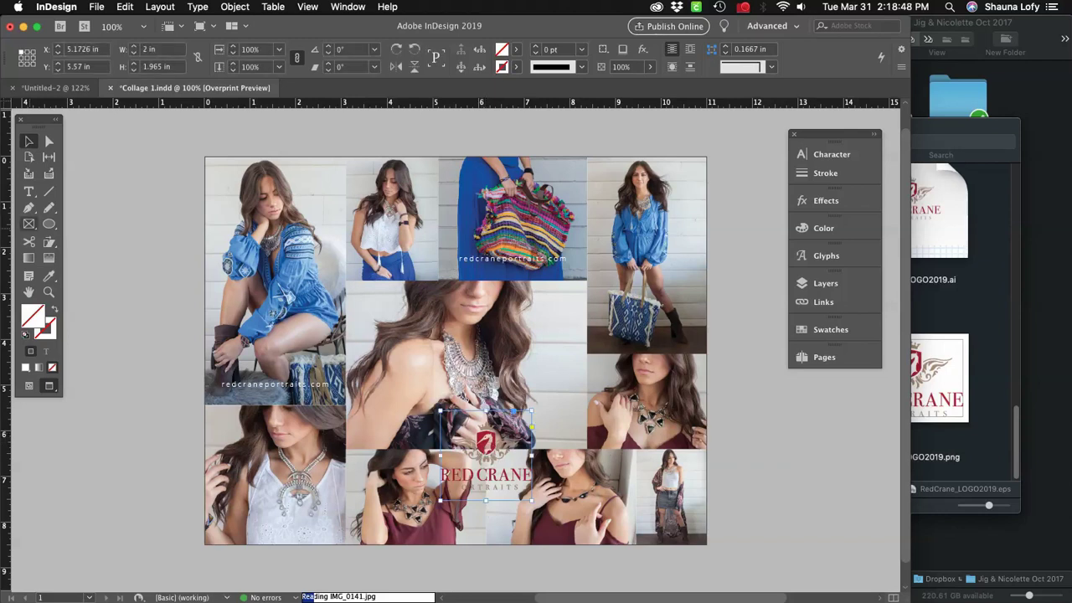
left_click(49, 242)
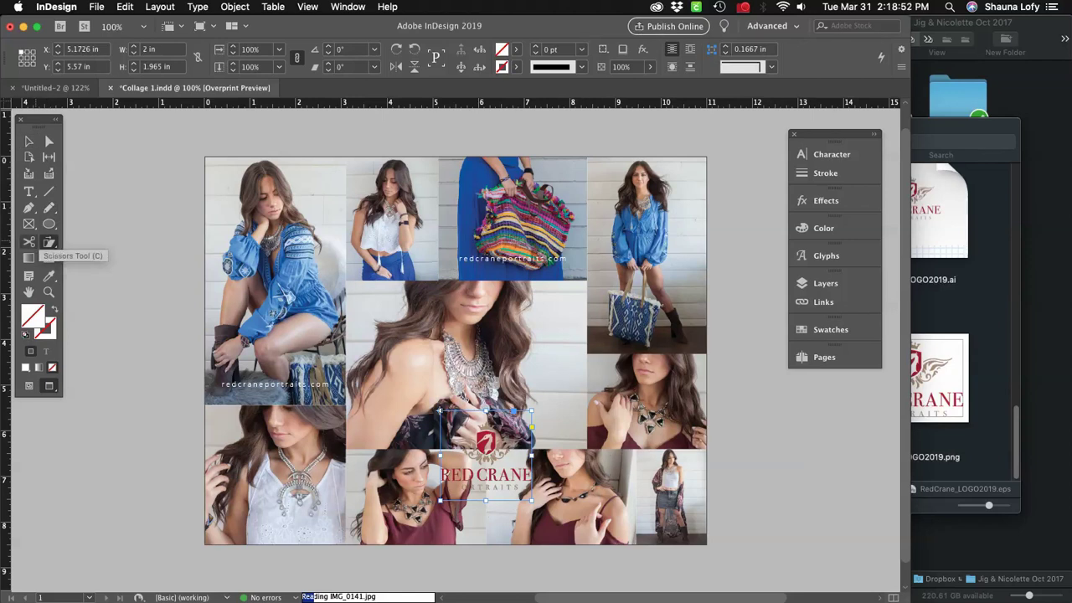
left_click(49, 224)
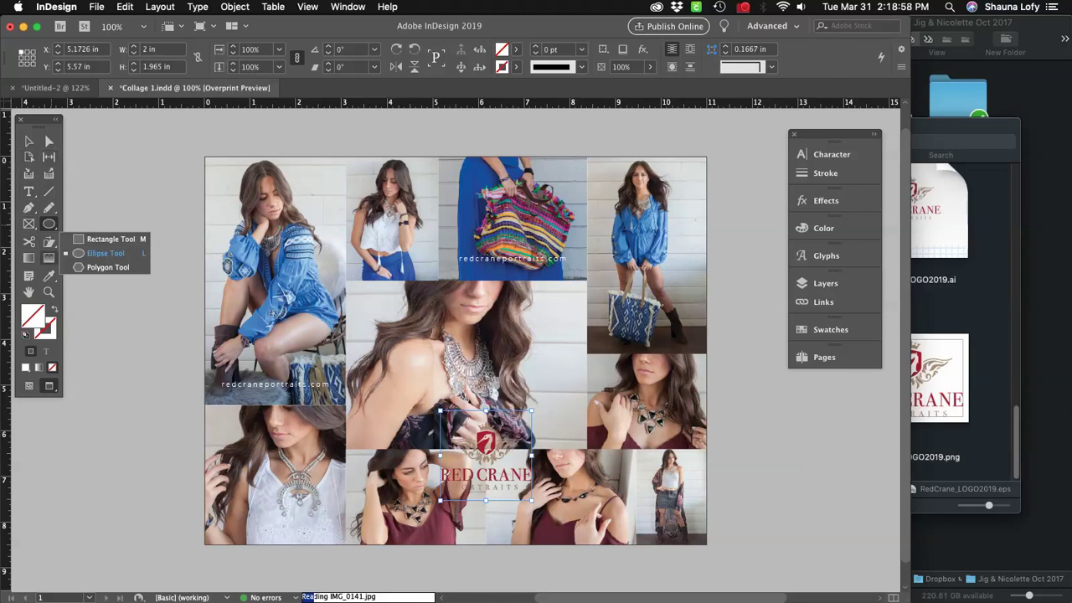
left_click(49, 243)
left_click(29, 225)
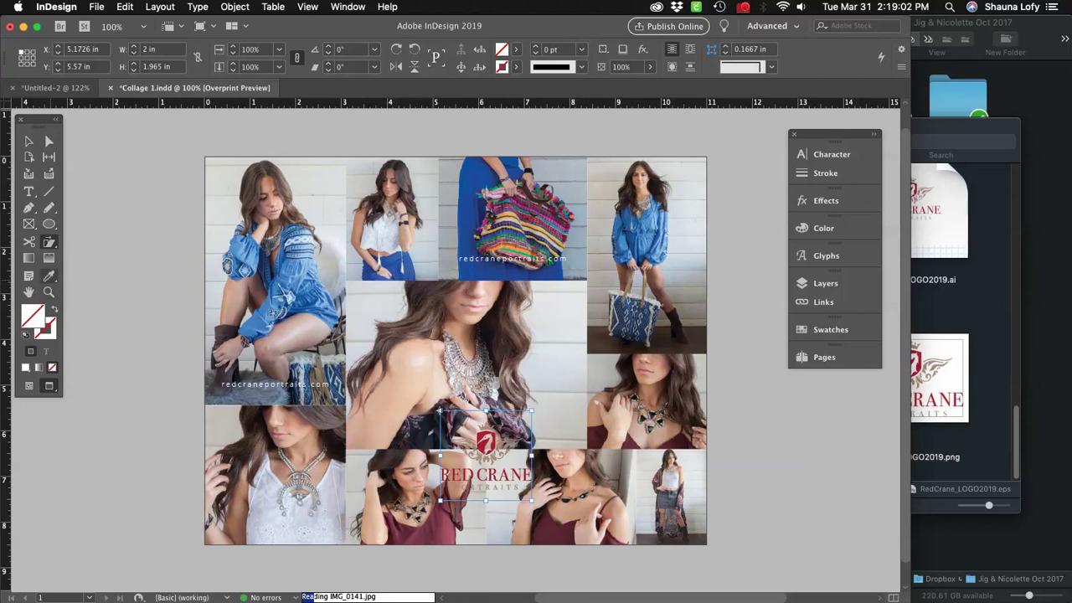
left_click(48, 276)
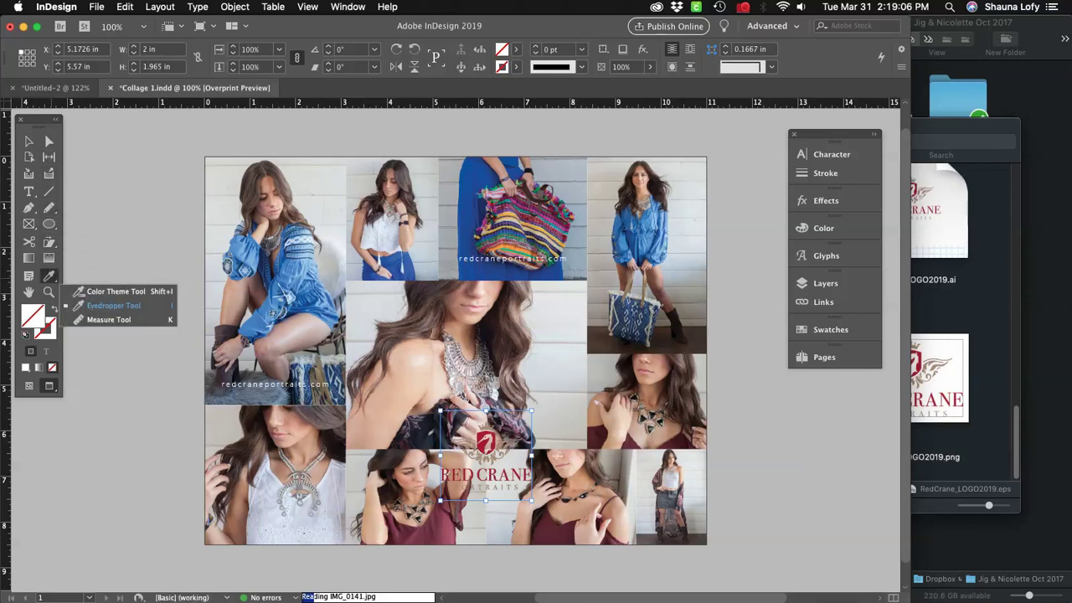
Scale the selected logo and its frame proportionally to 125%.
left_click(279, 51)
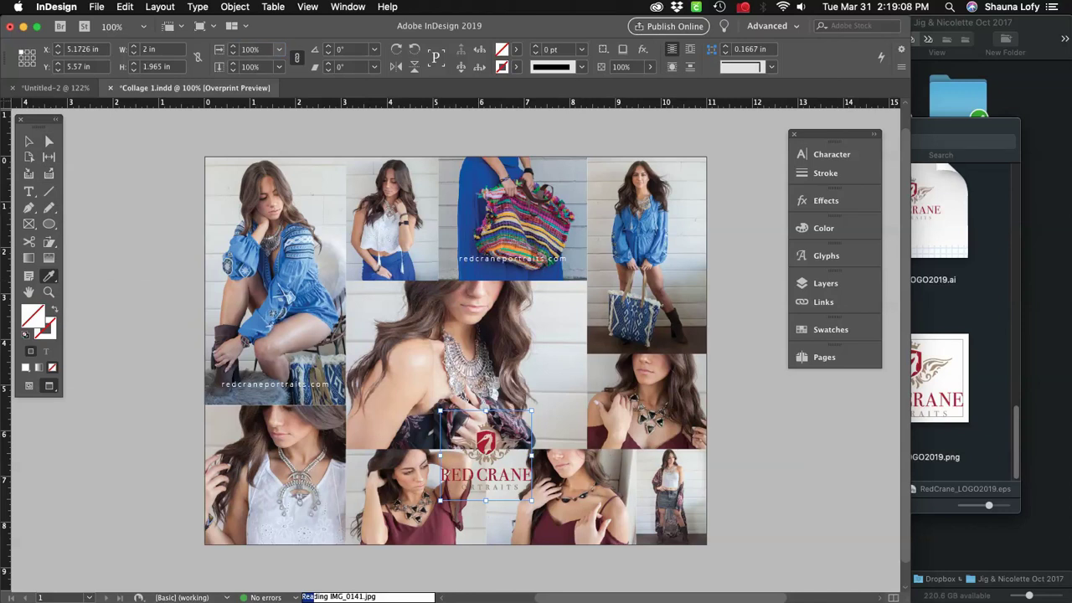
left_click(261, 49)
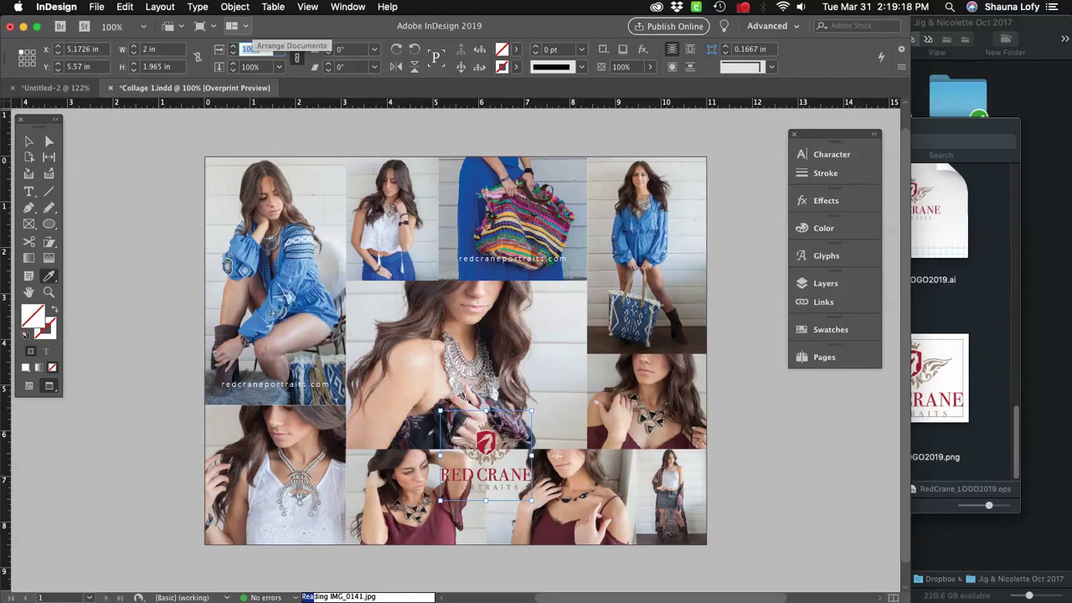
type("125")
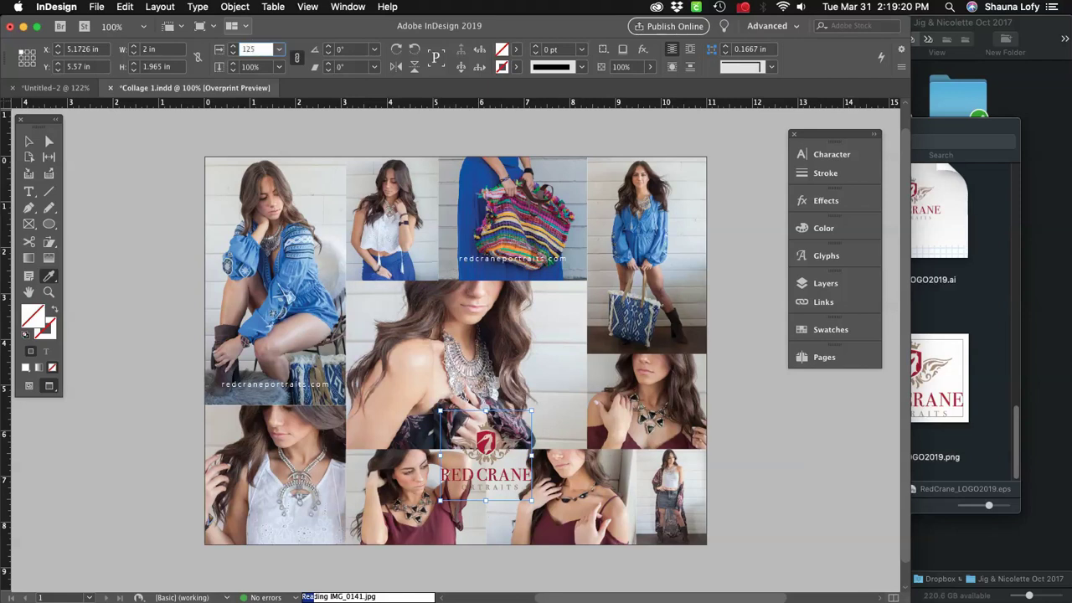
key("Tab")
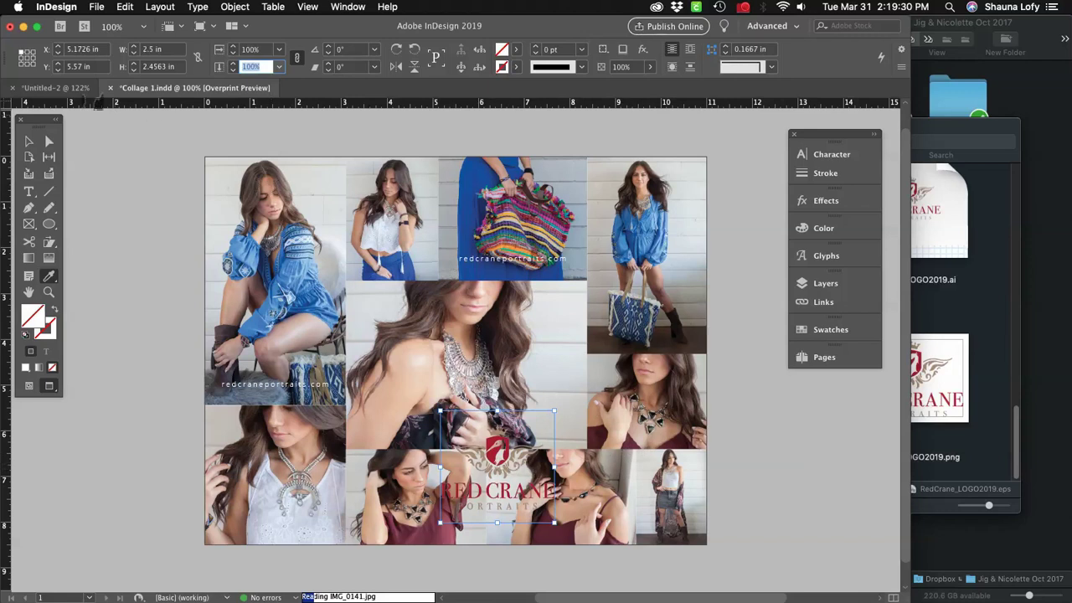
Reposition the enlarged logo over the centre photo's lower edge, at about X 4.99 in and Y 5.18 in.
left_click(29, 142)
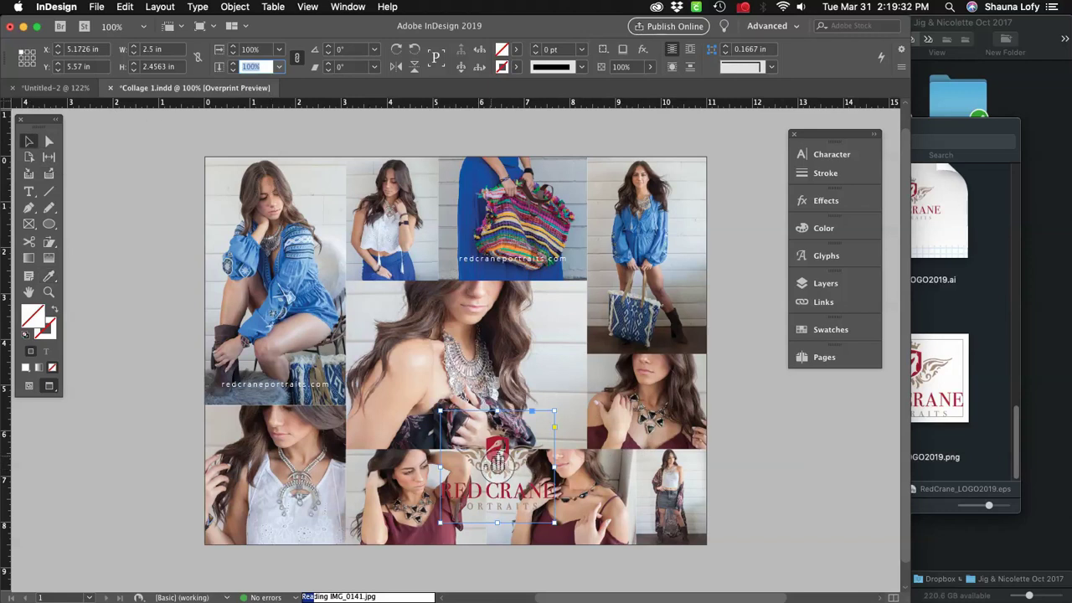
left_click_drag(520, 467, 545, 440)
left_click(742, 419)
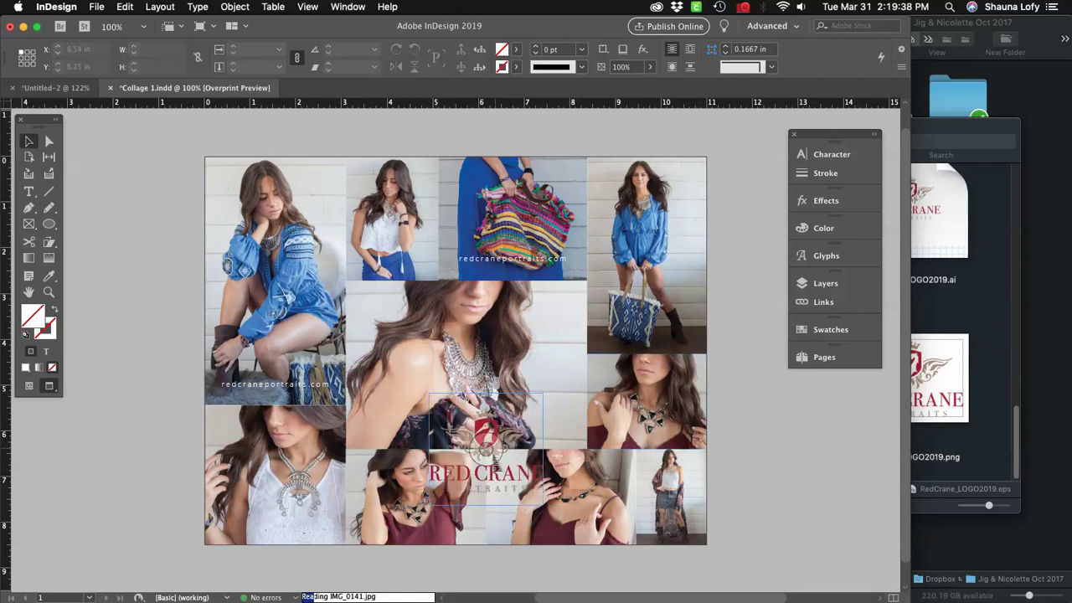
left_click_drag(482, 425, 497, 444)
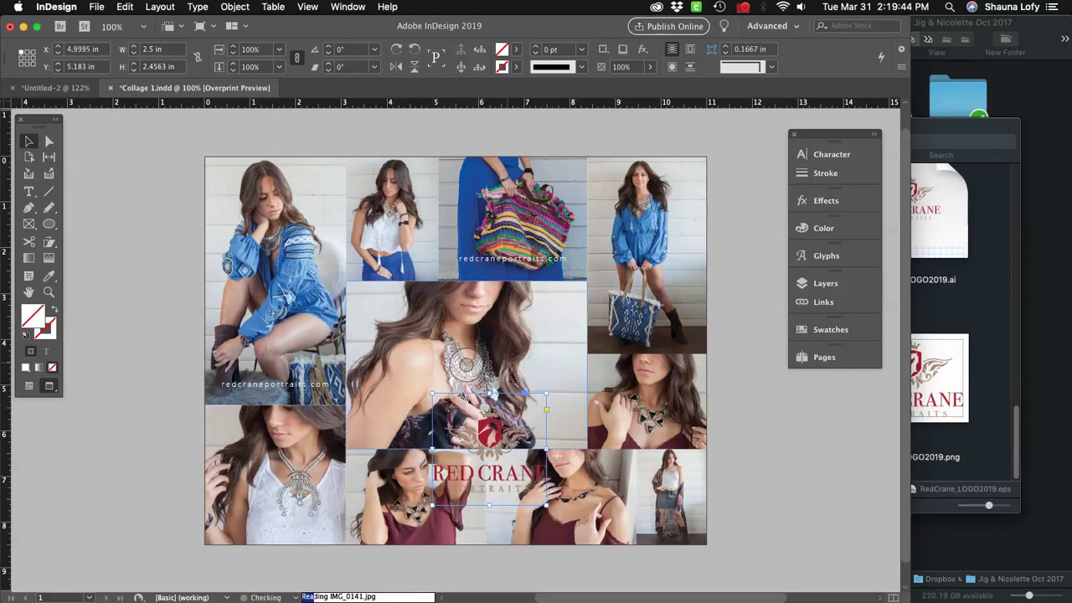
left_click(737, 399)
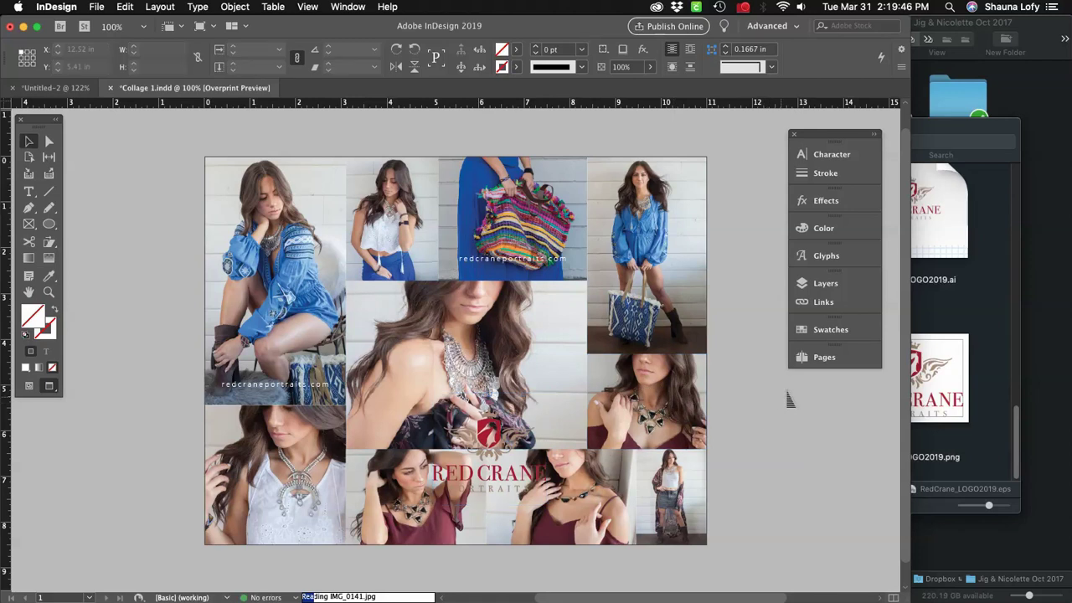
Set the logo's opacity to 50%.
left_click(488, 444)
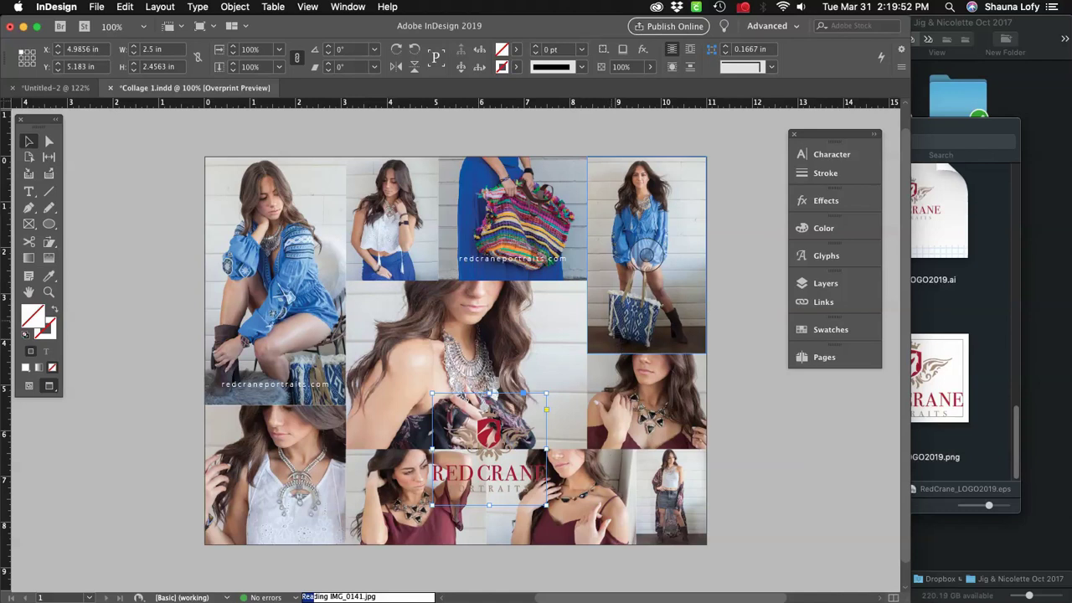
left_click(826, 200)
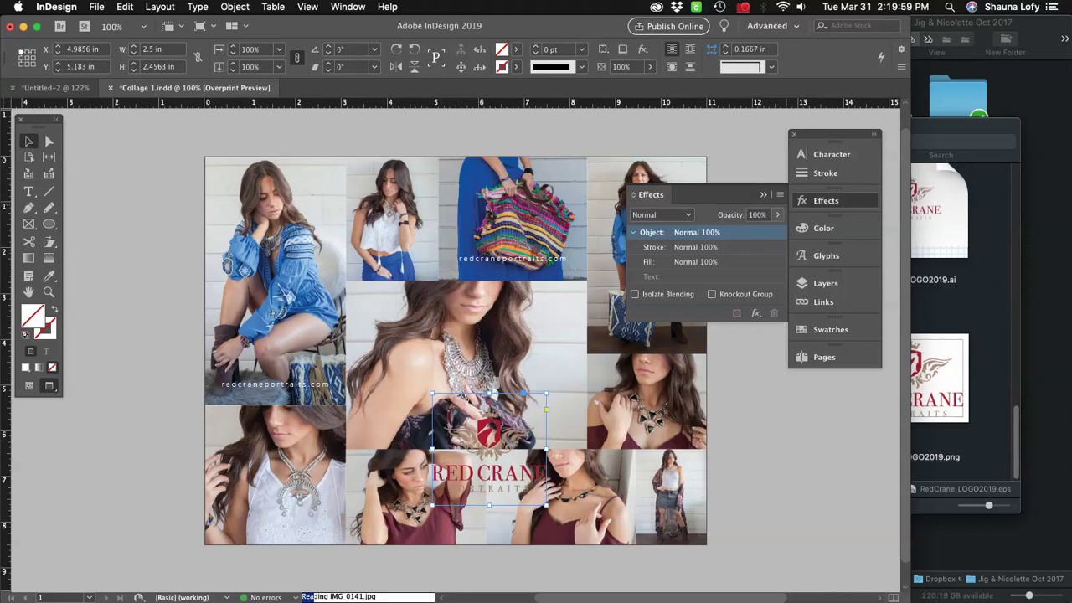
left_click_drag(768, 215, 747, 215)
type("50")
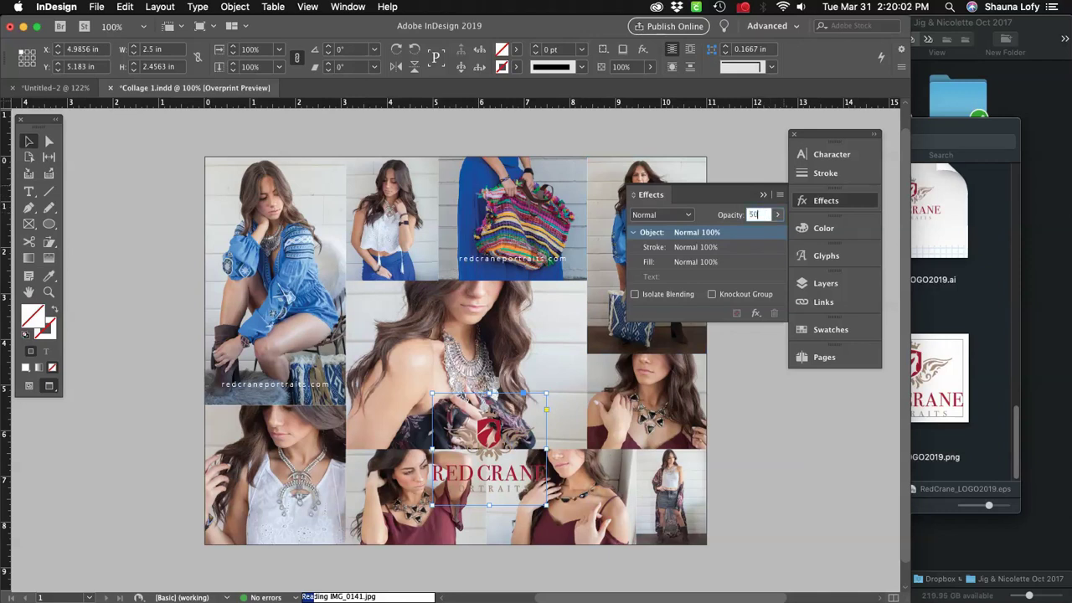
key("Return")
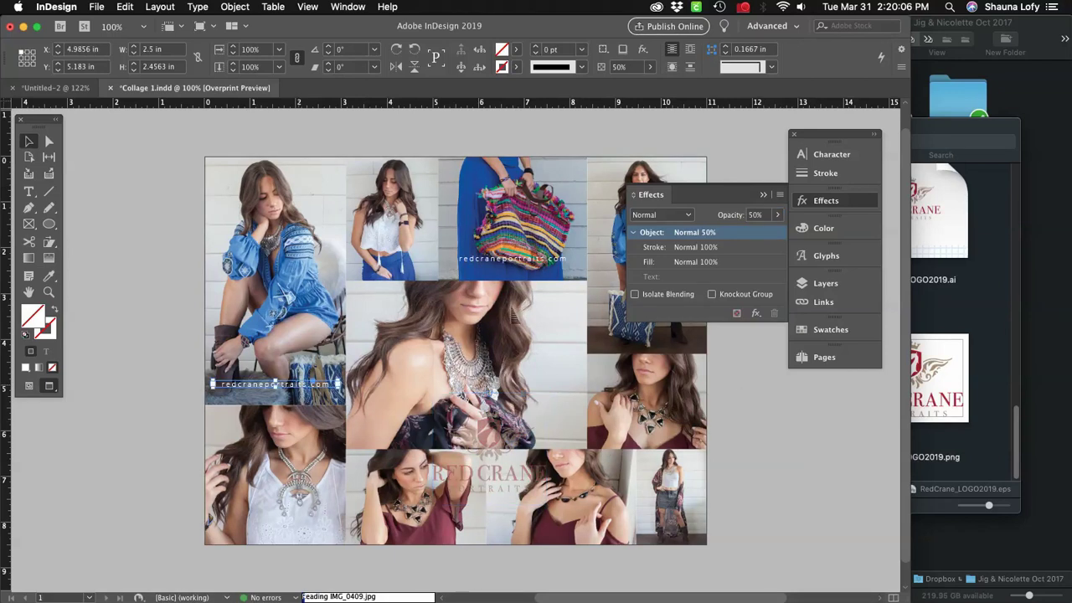
Set the opacity of the web address on the seated model photo to 50%.
left_click(301, 386)
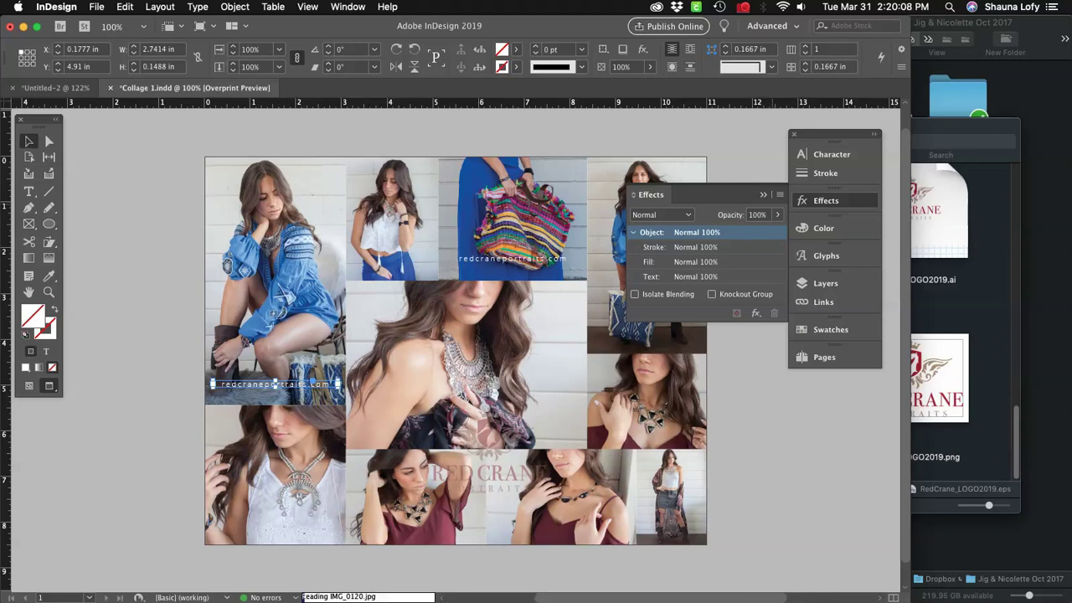
left_click(759, 215)
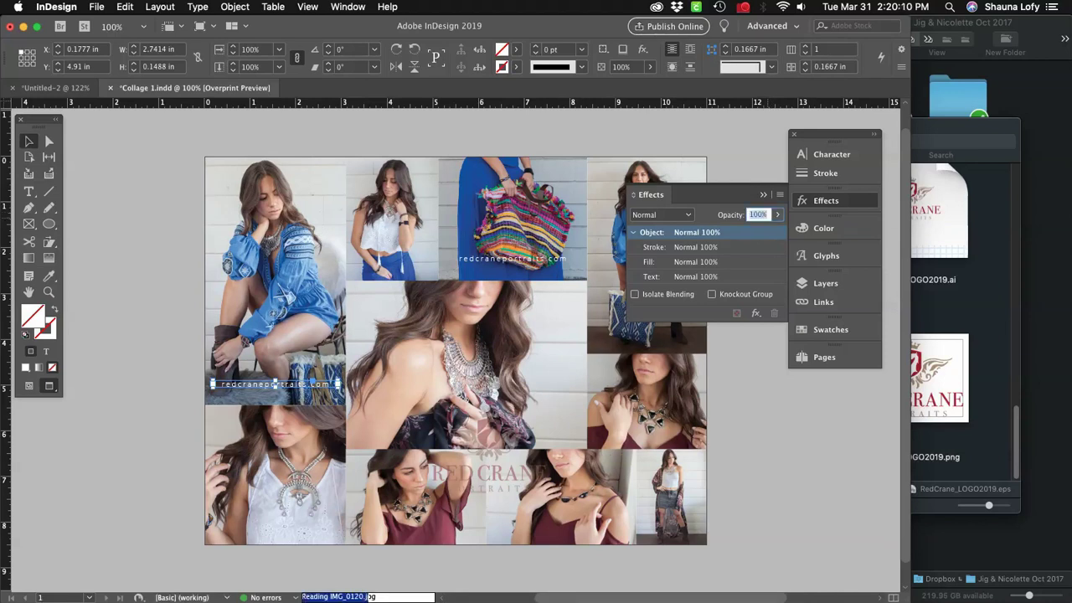
type("50")
key("Return")
Set the opacity of the web address on the colourful bag photo to 50%.
left_click(507, 260)
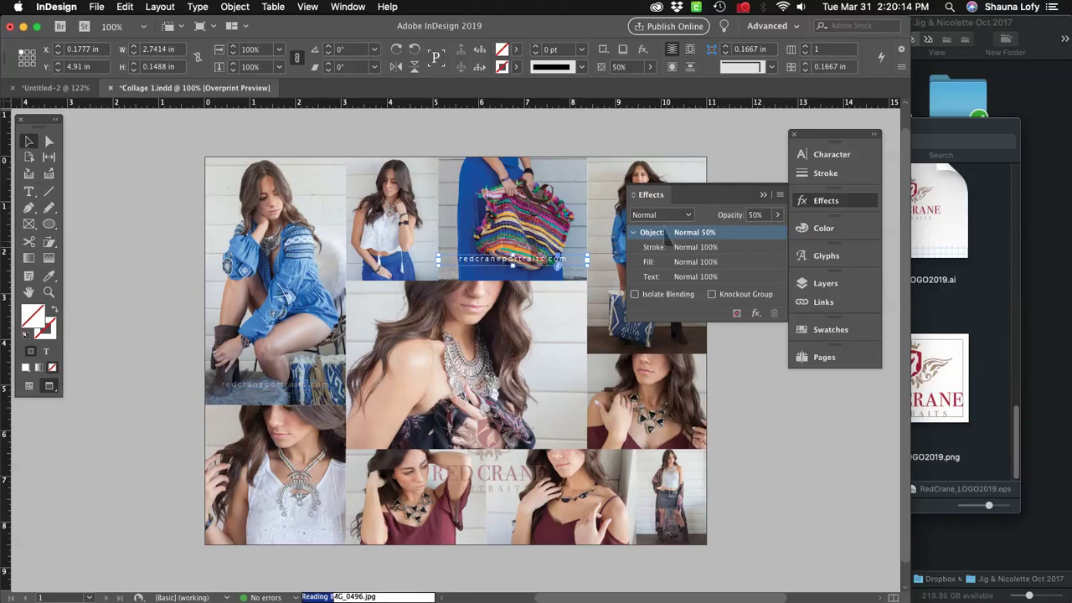
double_click(758, 215)
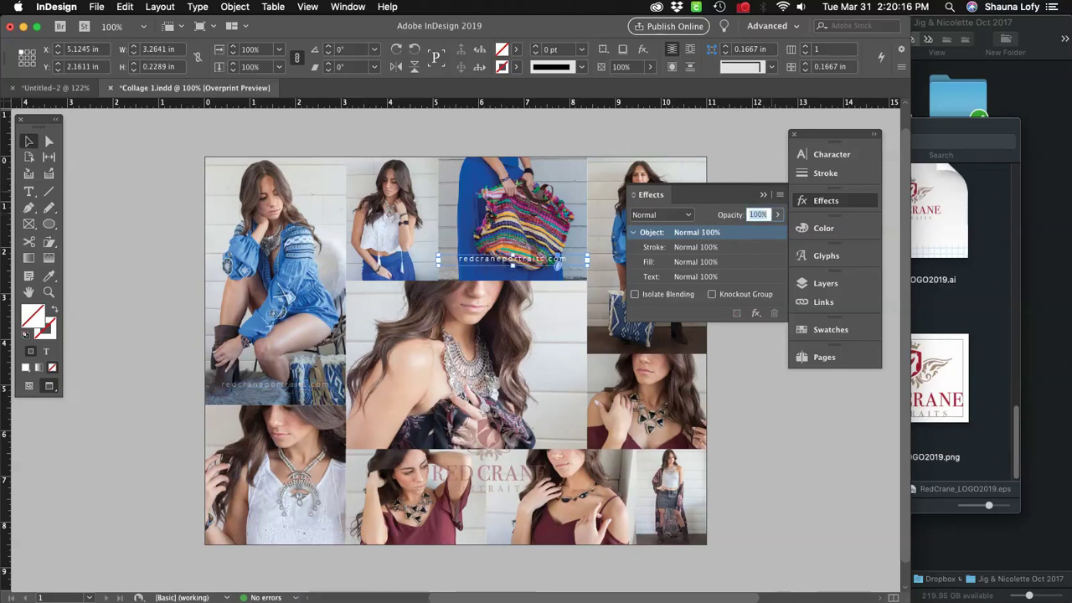
type("50")
key("Return")
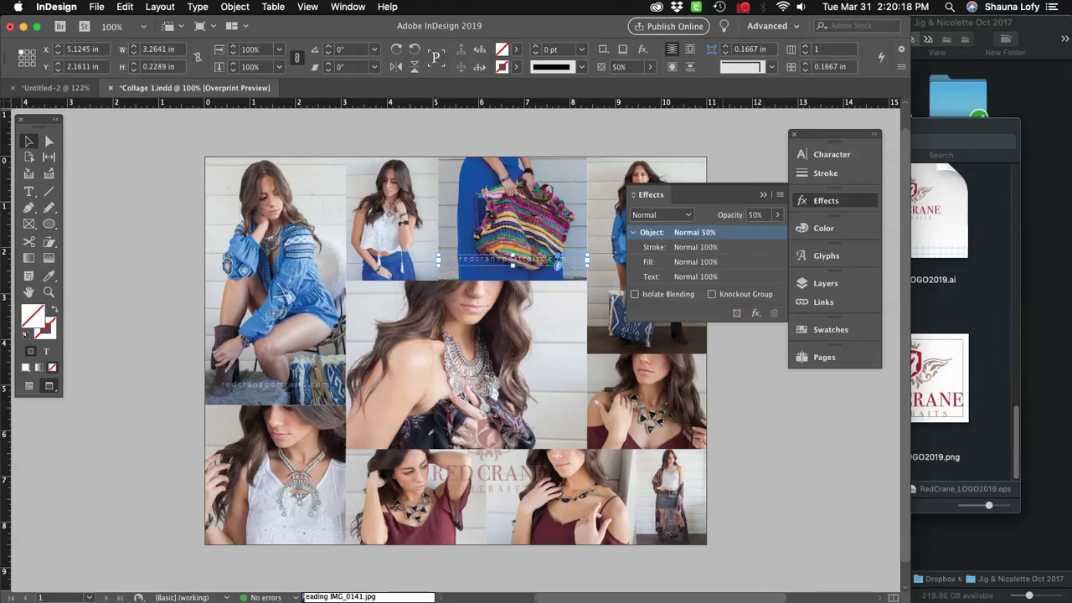
Set the opacity of the Red Crane logo's frame to 100%, deselect it and collapse the effects settings.
left_click(490, 448)
left_click(490, 450)
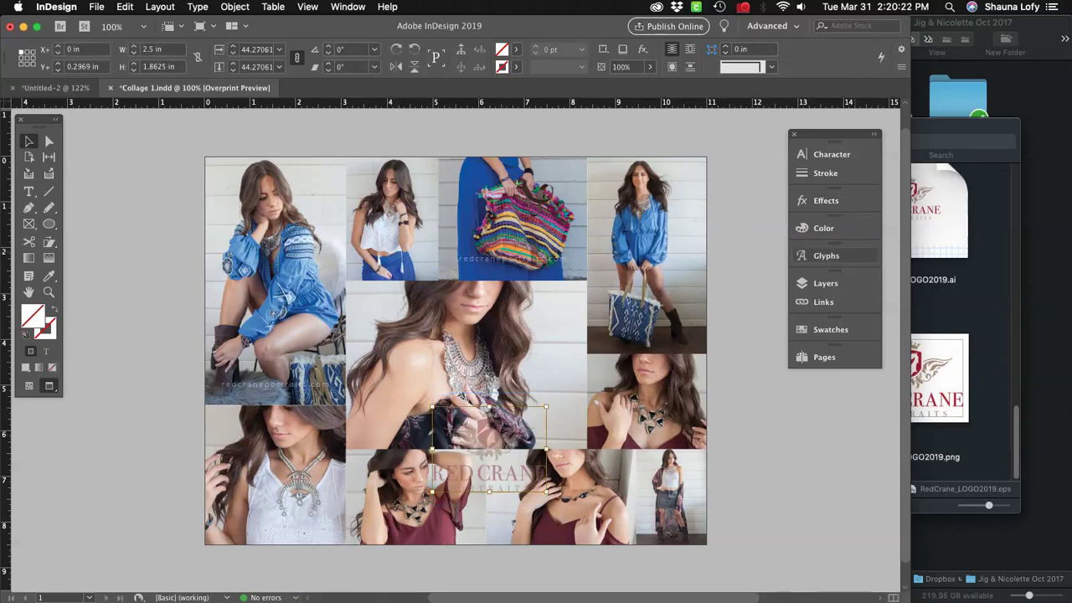
left_click(826, 200)
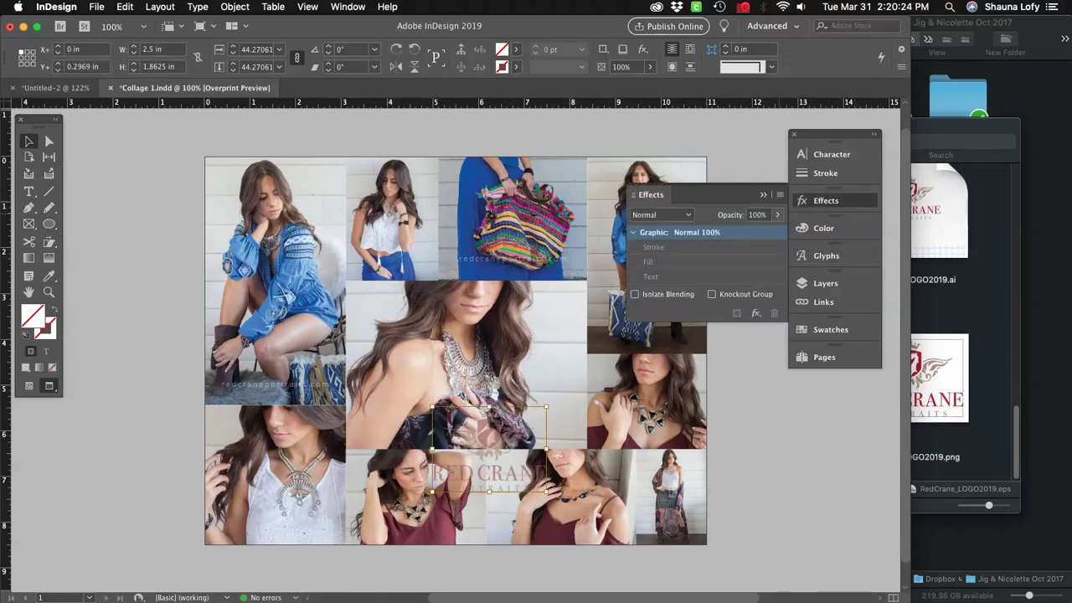
left_click(790, 408)
left_click(462, 463)
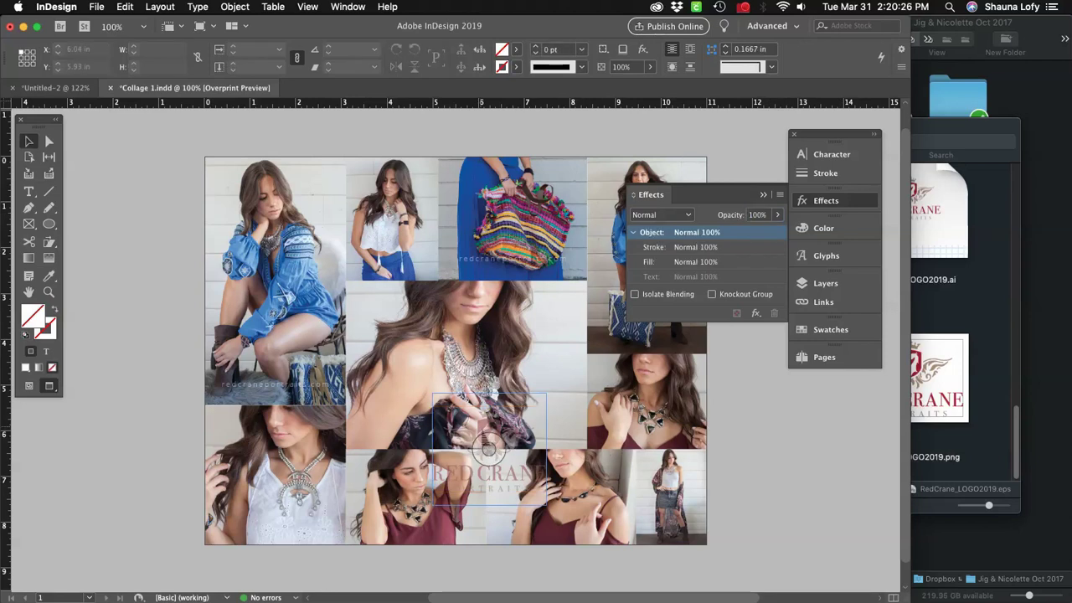
double_click(759, 215)
type("100")
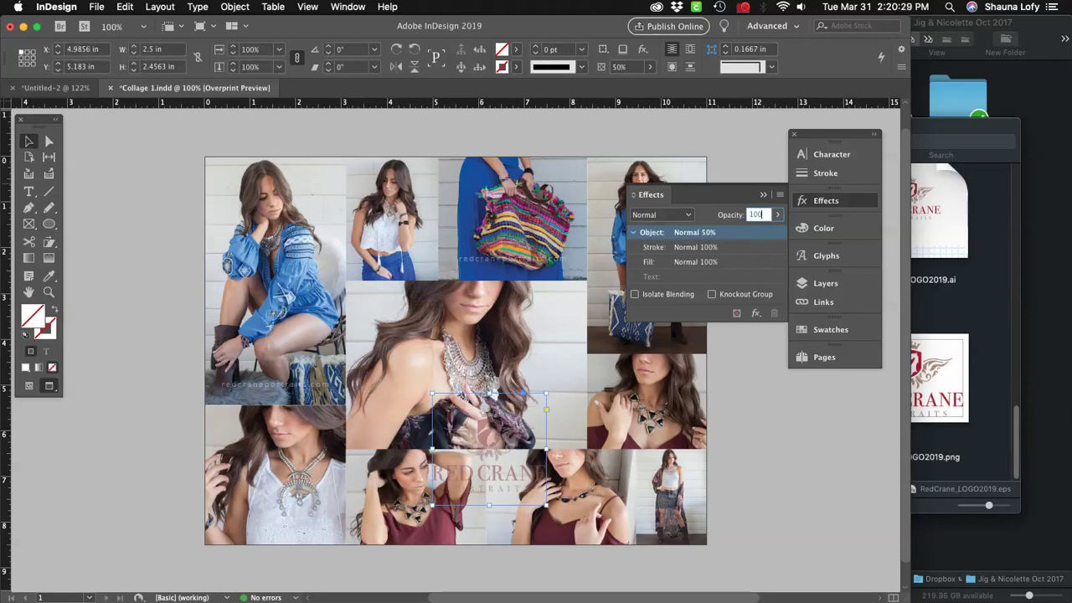
key("Return")
left_click(780, 482)
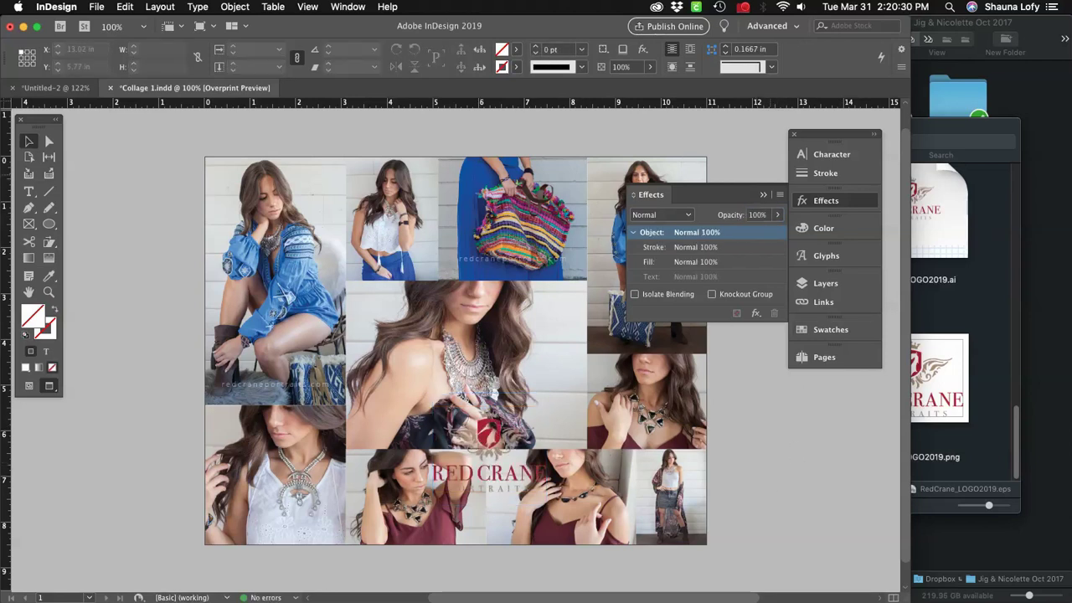
left_click(763, 194)
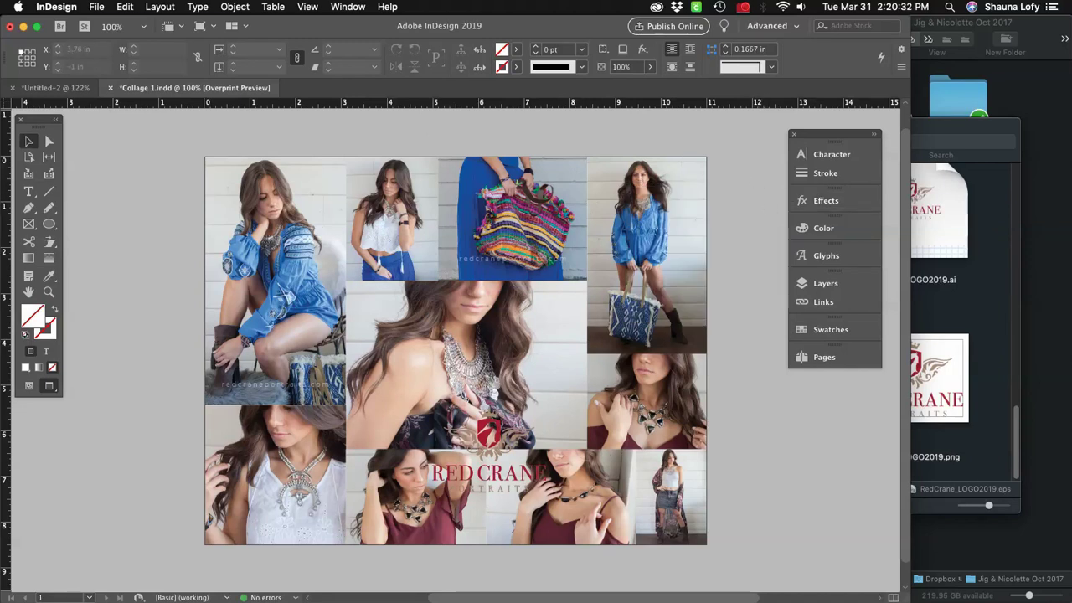
Export the collage to the Desktop as the JPEG Collage_1, replacing the existing file, with maximum quality, 96 ppi and RGB.
left_click(97, 7)
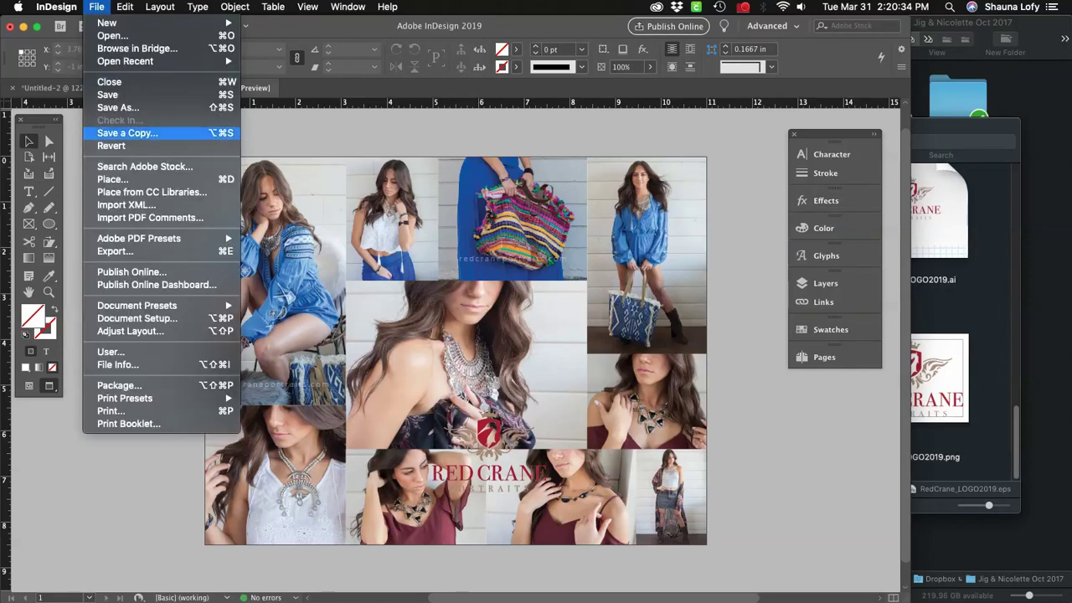
left_click(115, 251)
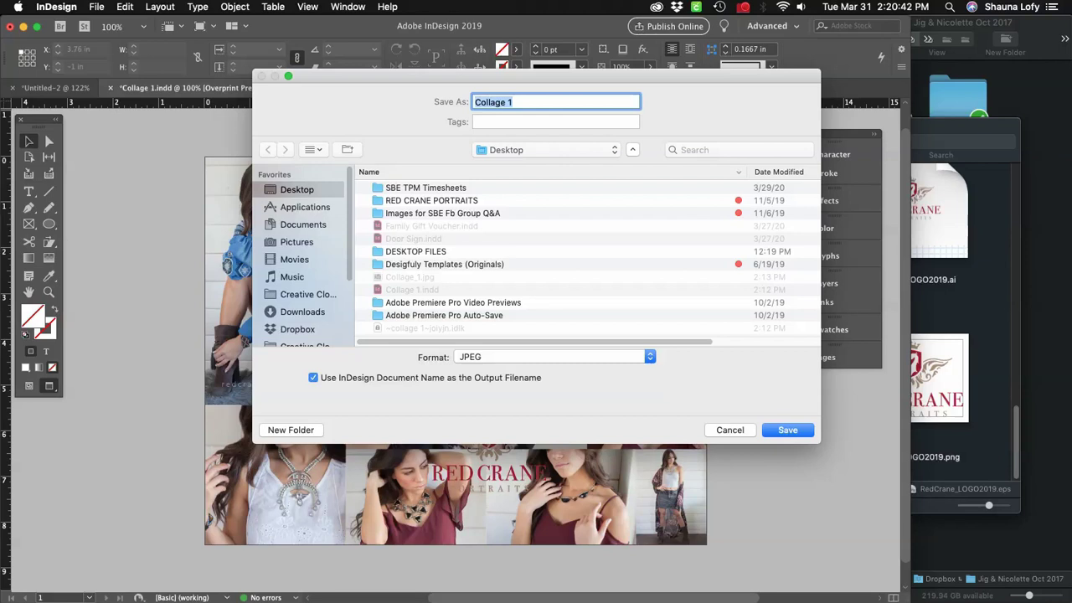
left_click(509, 102)
left_click(508, 102)
key("BackSpace")
type("_")
key("Return")
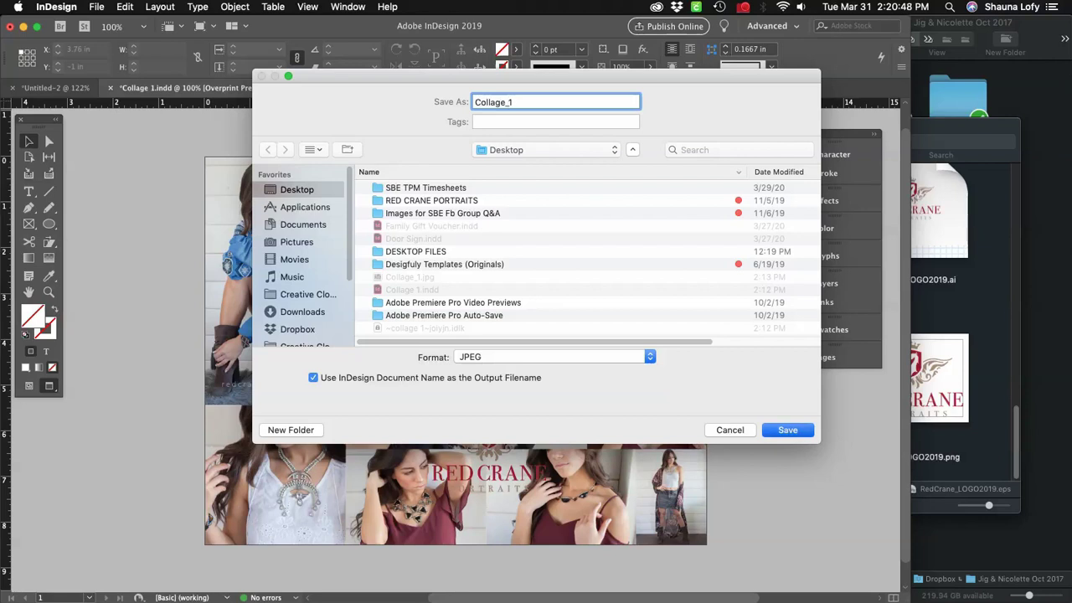
left_click(633, 164)
key("Return")
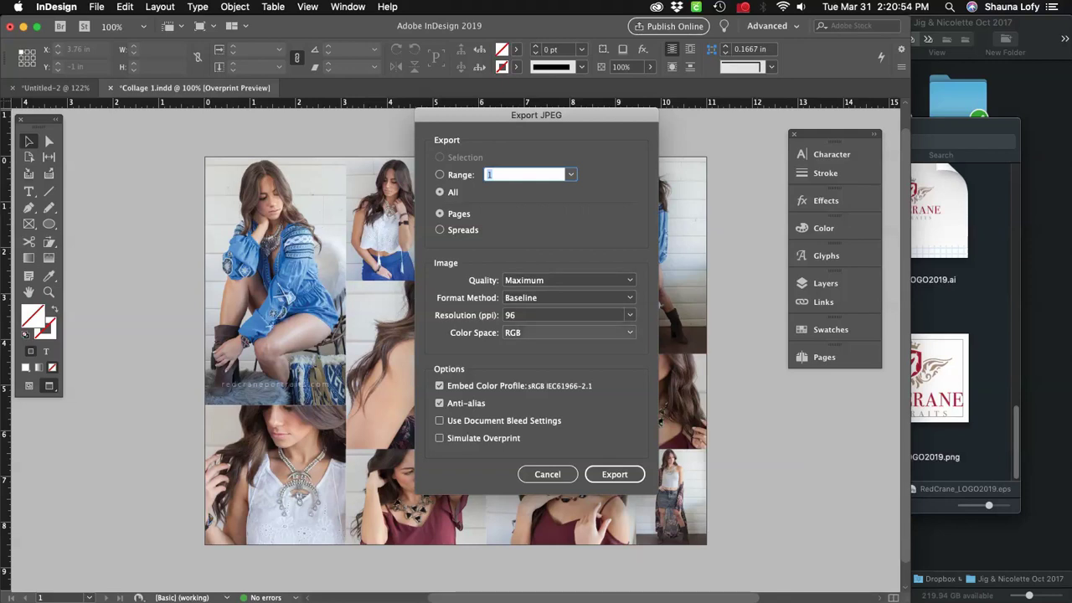
key("Return")
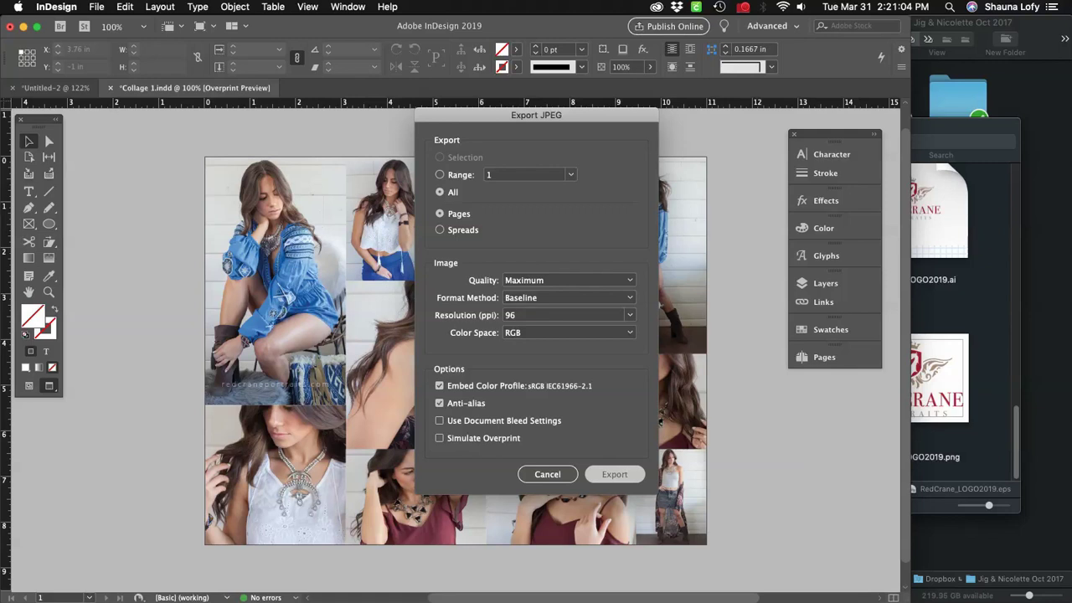
Switch to Finder, open Collage_1.jpg from the Desktop in Preview and examine the whole exported collage with its watermarks.
left_click(988, 308)
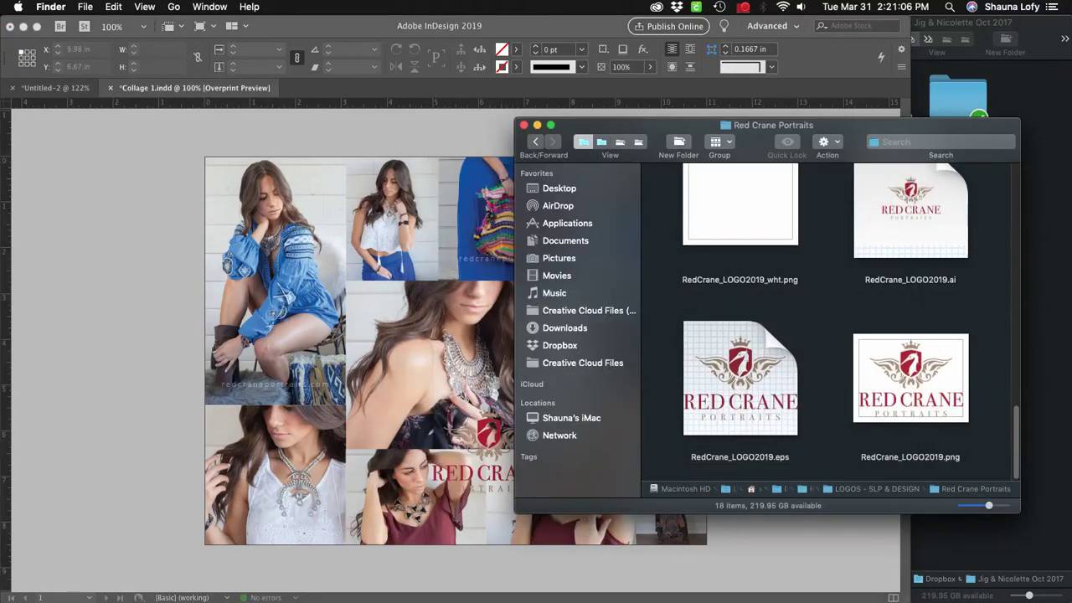
key("super+shift+d")
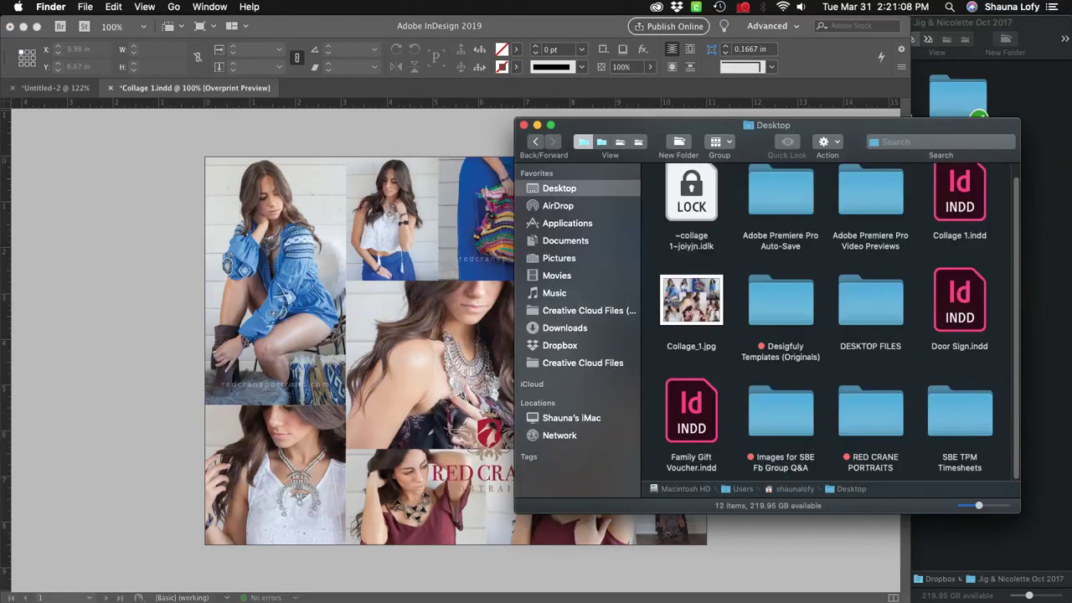
left_click(691, 300)
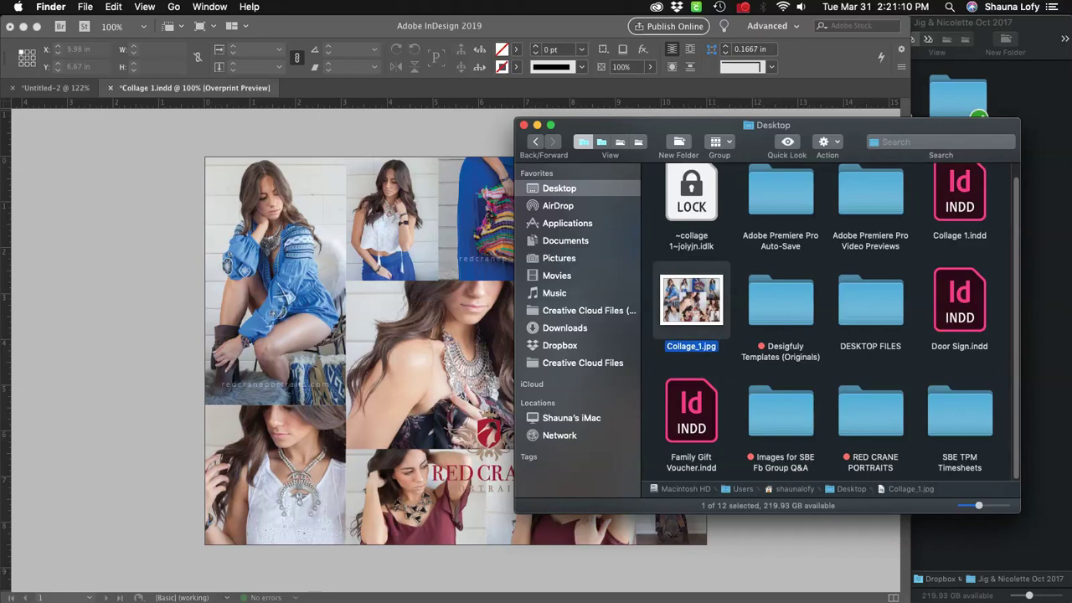
key("space")
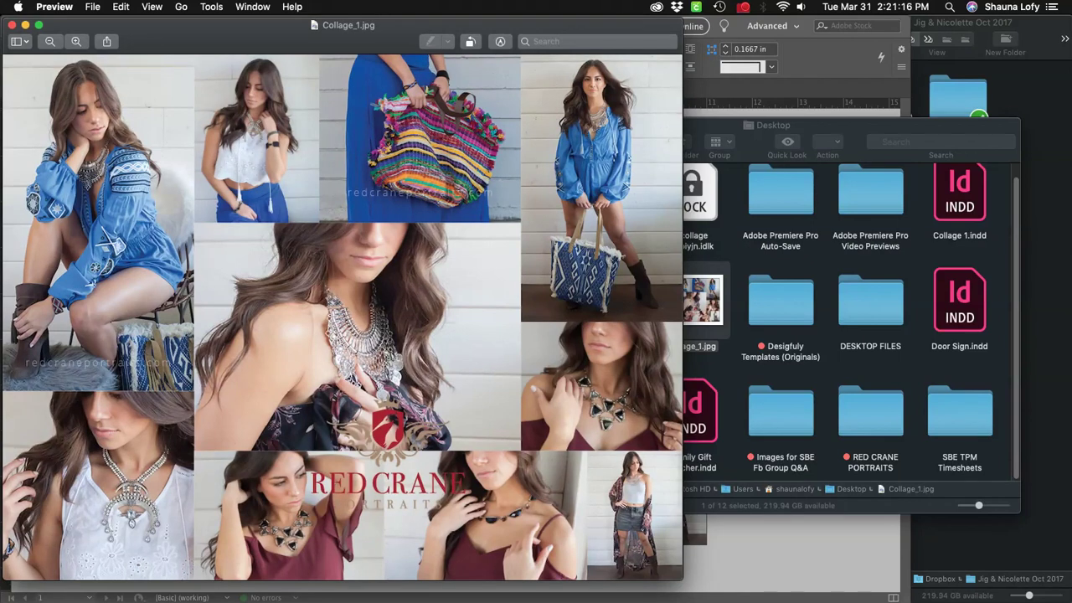
key("super+minus")
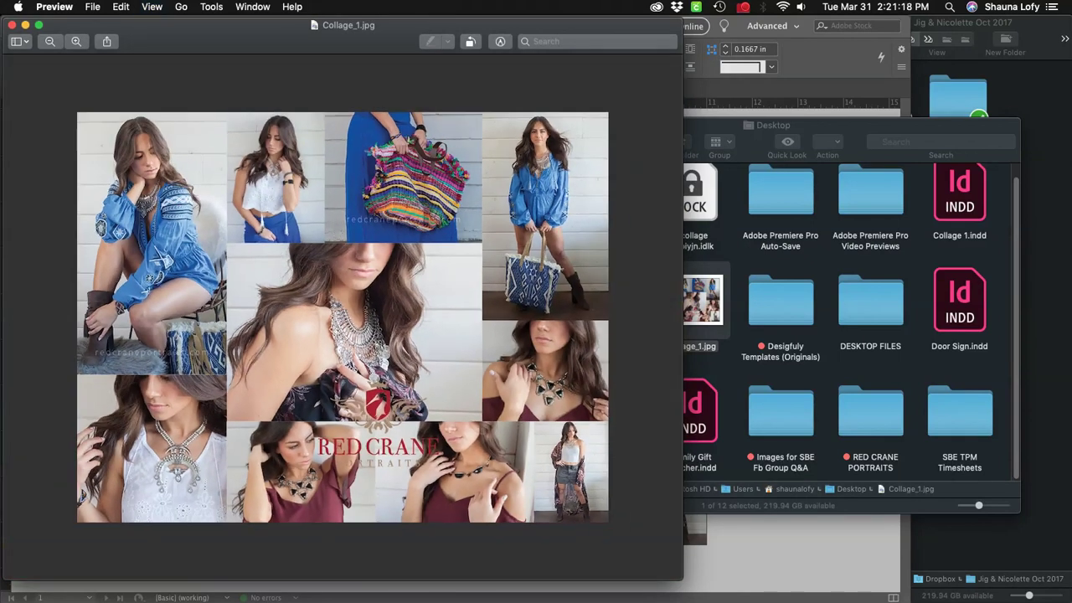